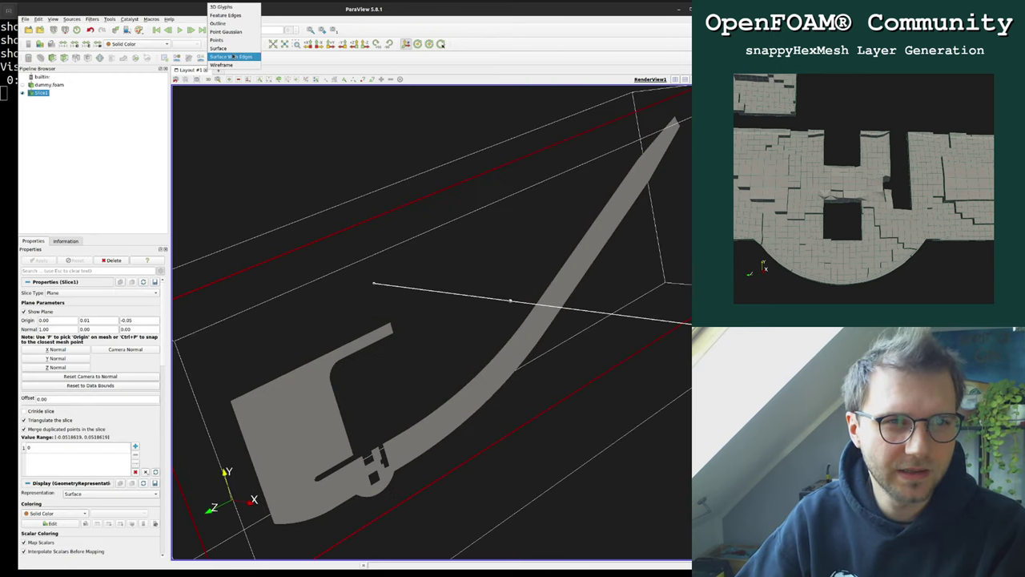
Step: Display the slice as Surface With Edges and inspect its mesh from the chamber to the far end of the channel
left_click_drag(264, 168, 160, 84)
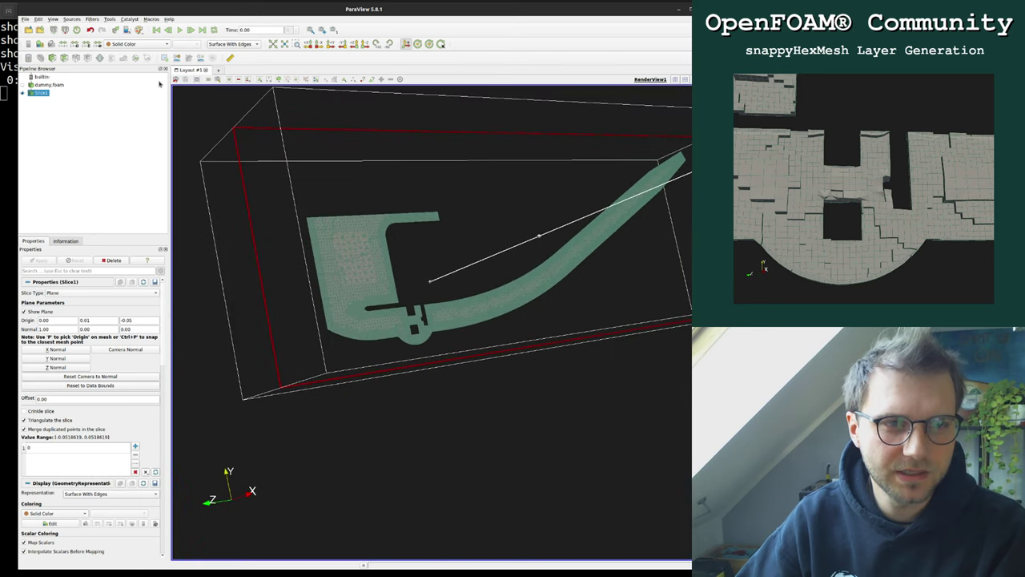
scroll(464, 453, "up", 3)
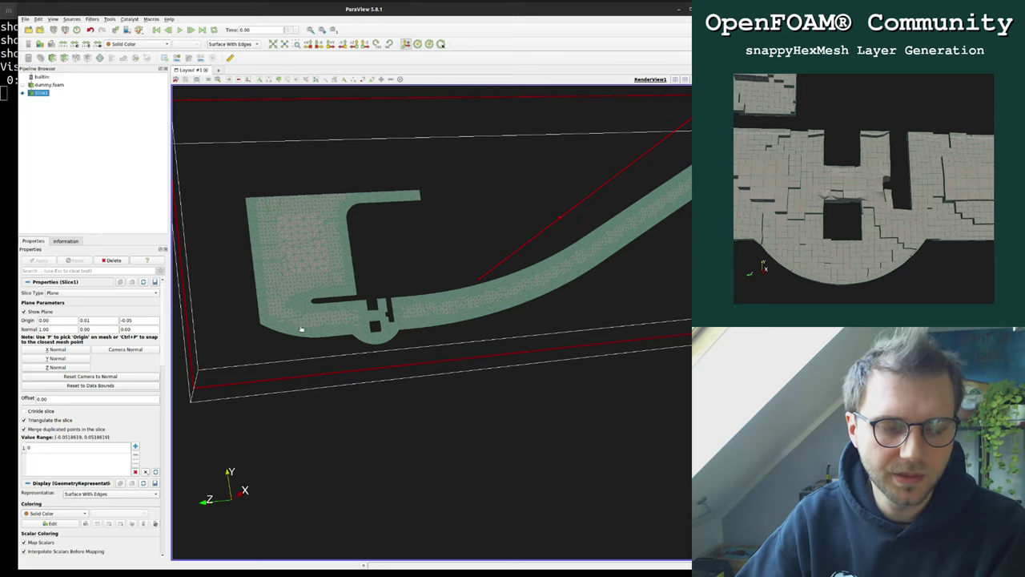
left_click_drag(274, 275, 521, 450)
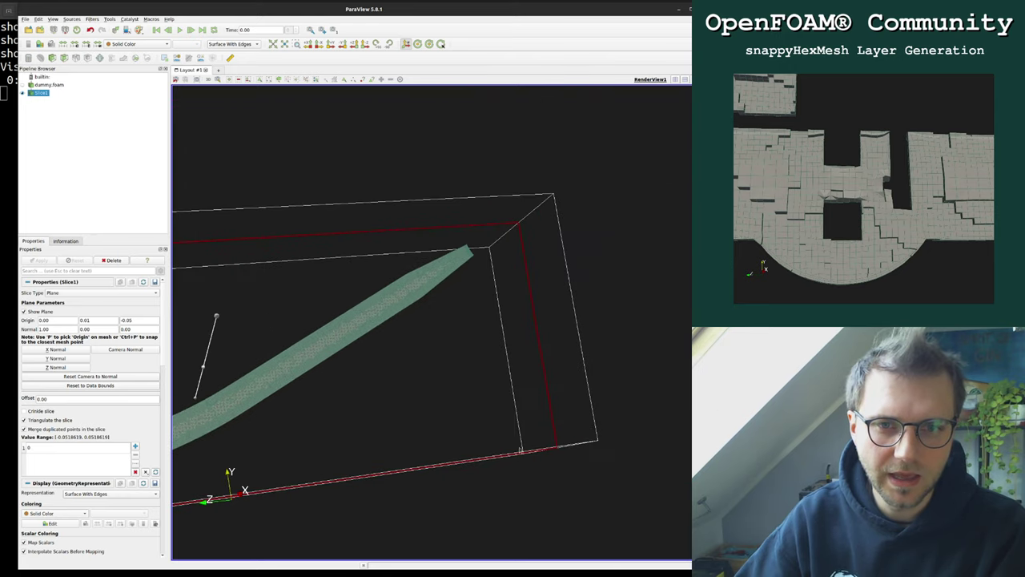
right_click_drag(520, 450, 490, 189)
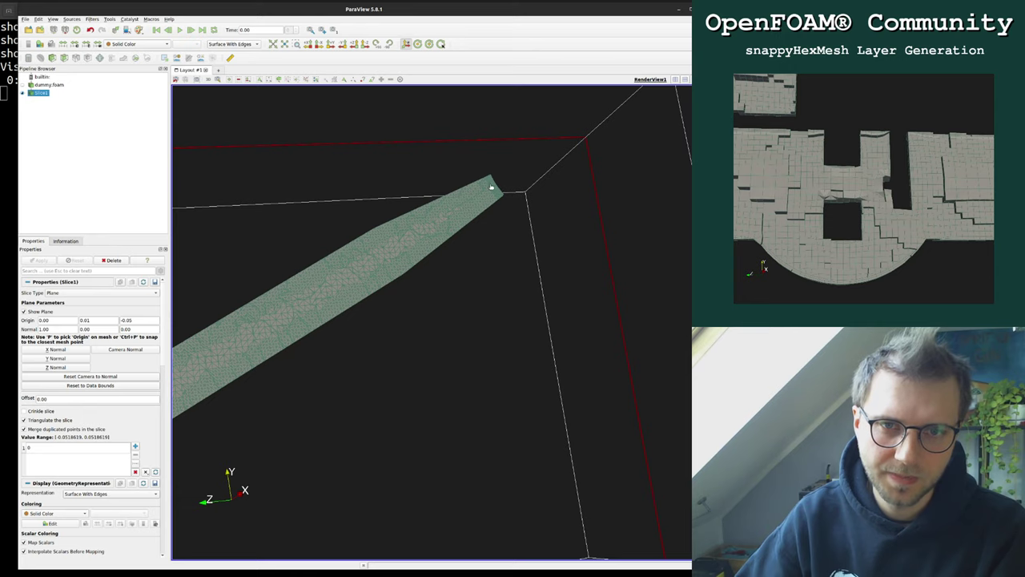
left_click_drag(497, 222, 434, 256)
Step: Turn off triangulation for the slice and polyhedra decomposition for dummy.foam, applying both changes
left_click(59, 422)
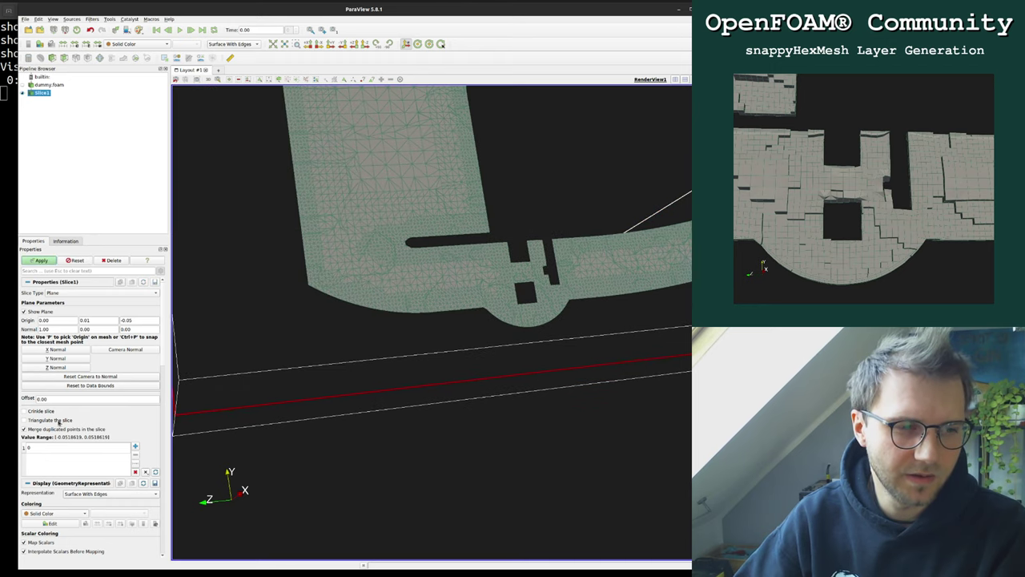
left_click(42, 260)
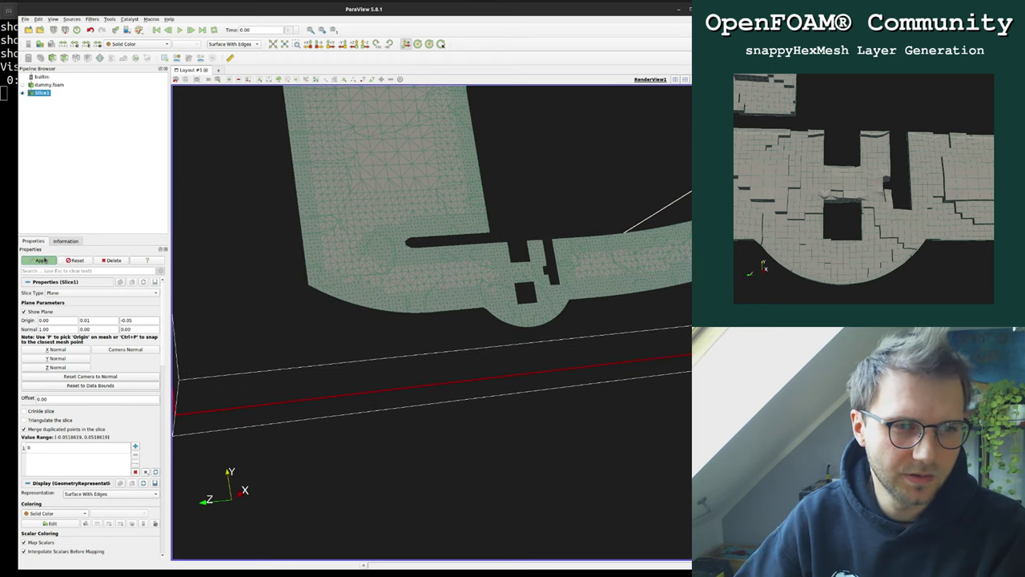
left_click(46, 84)
left_click(33, 463)
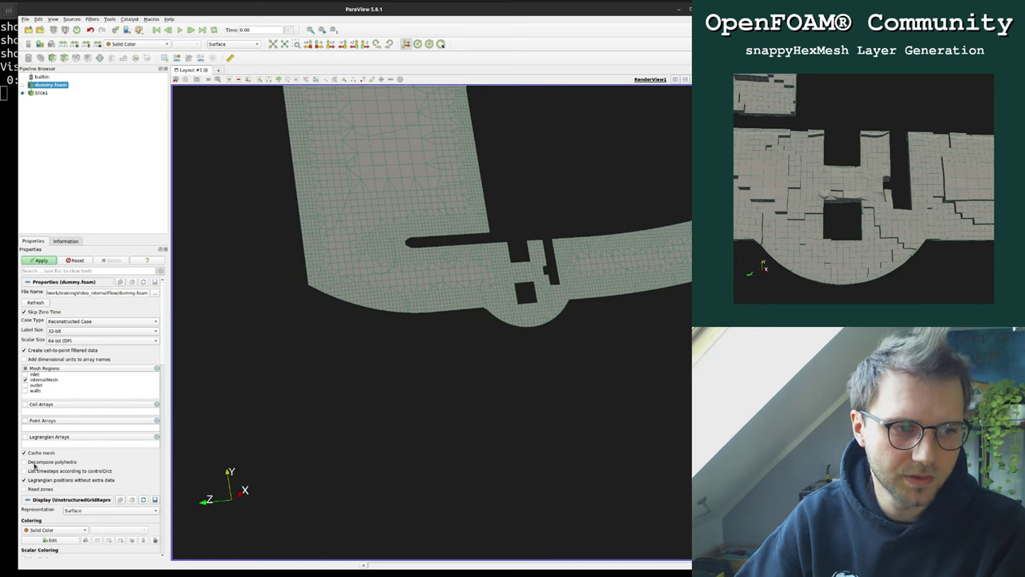
left_click(53, 261)
scroll(368, 416, "down", 2)
scroll(365, 402, "up", 1)
Step: Enable the crinkle option for Slice1, apply it, and inspect the whole cells around the bowl and channel
left_click(38, 94)
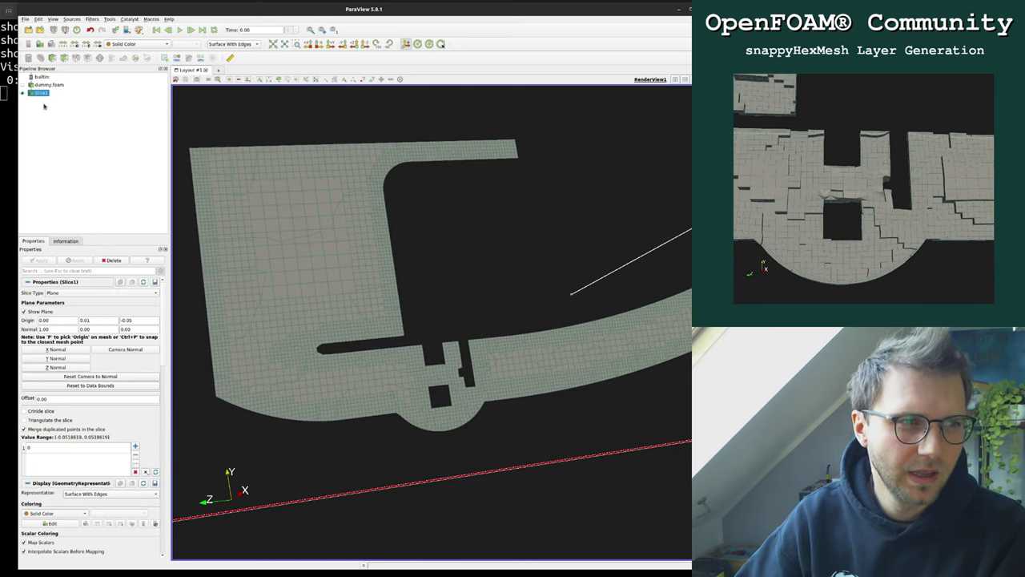
left_click(32, 411)
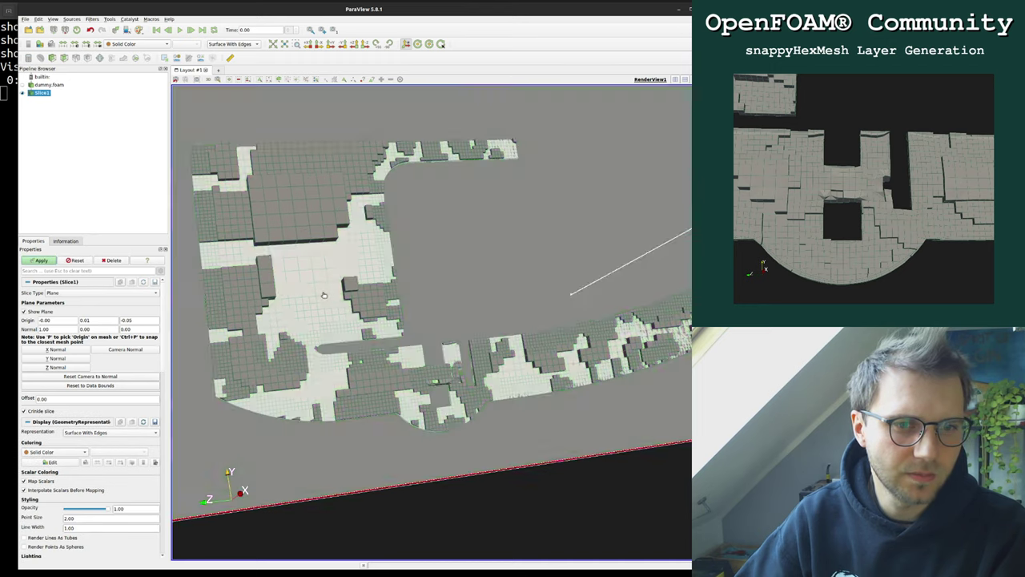
left_click(40, 260)
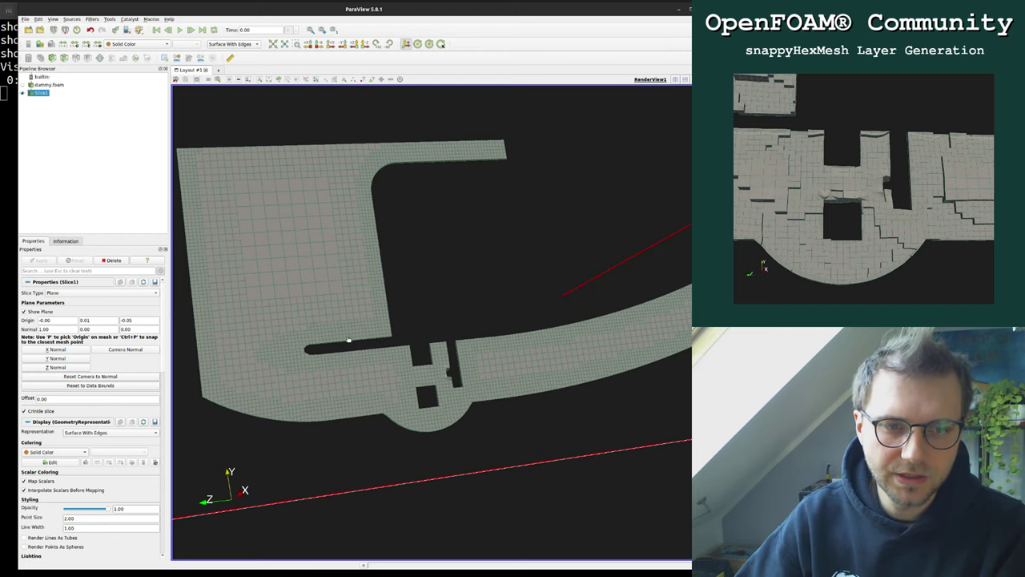
left_click_drag(588, 478, 493, 424)
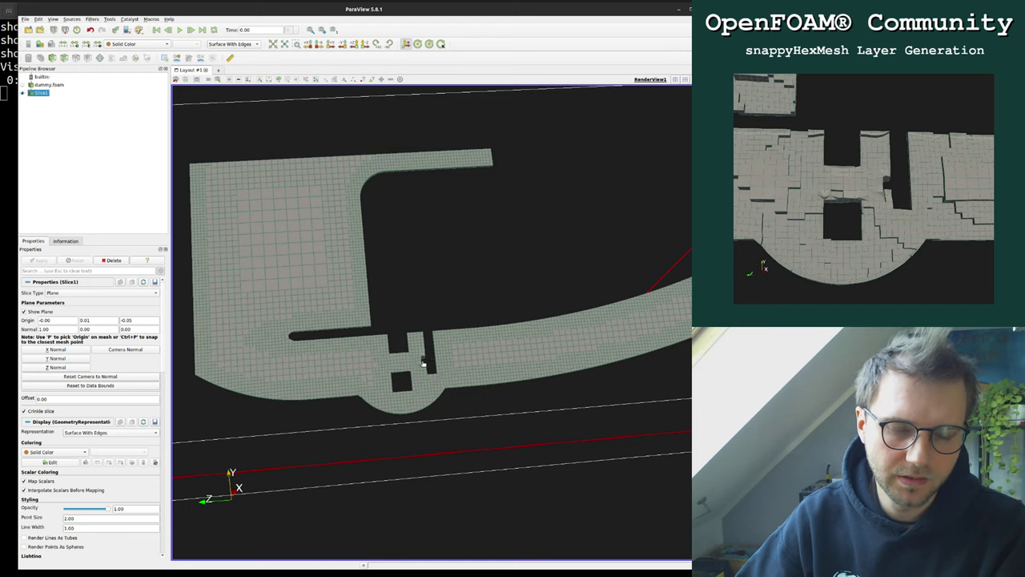
left_click_drag(471, 411, 304, 472)
Step: Exit ParaView and clear the terminal
left_click(24, 18)
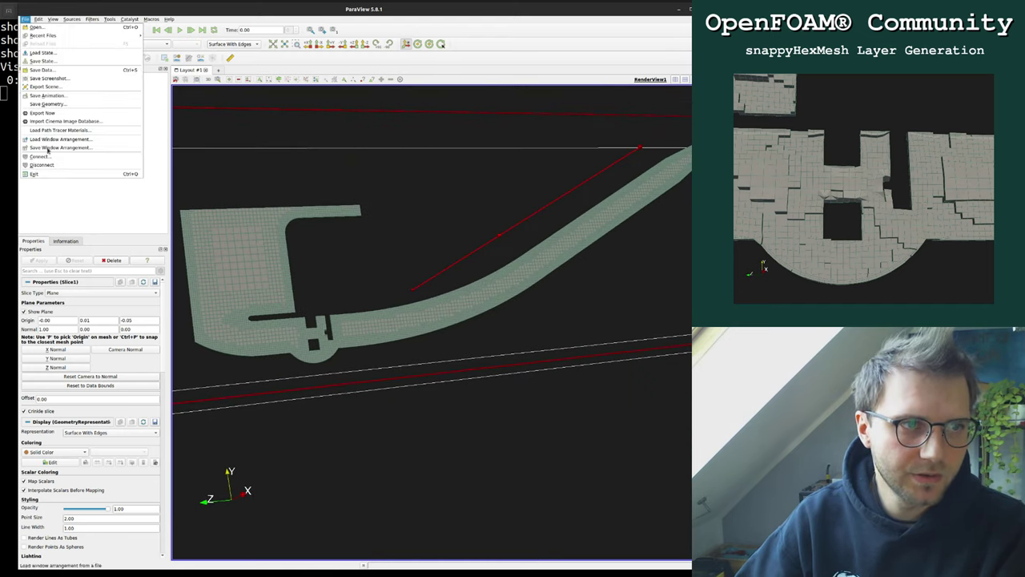
left_click(36, 173)
type("clear")
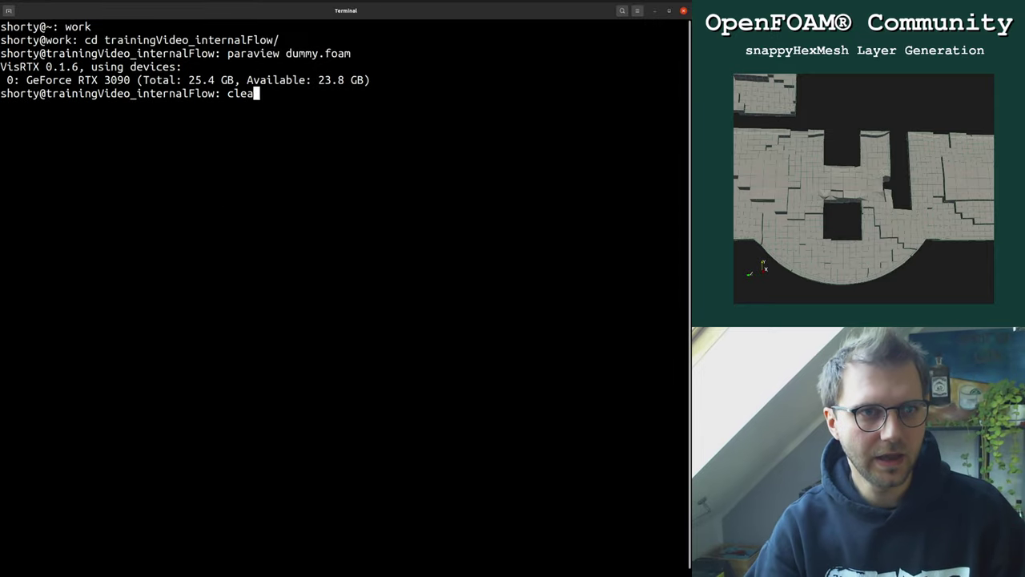
key("Return")
Step: Open system/snappyHexMeshDict in vim from the trainingVideo_internalFlow case directory
type("vim system/snappyHexMeshDict")
key("Tab")
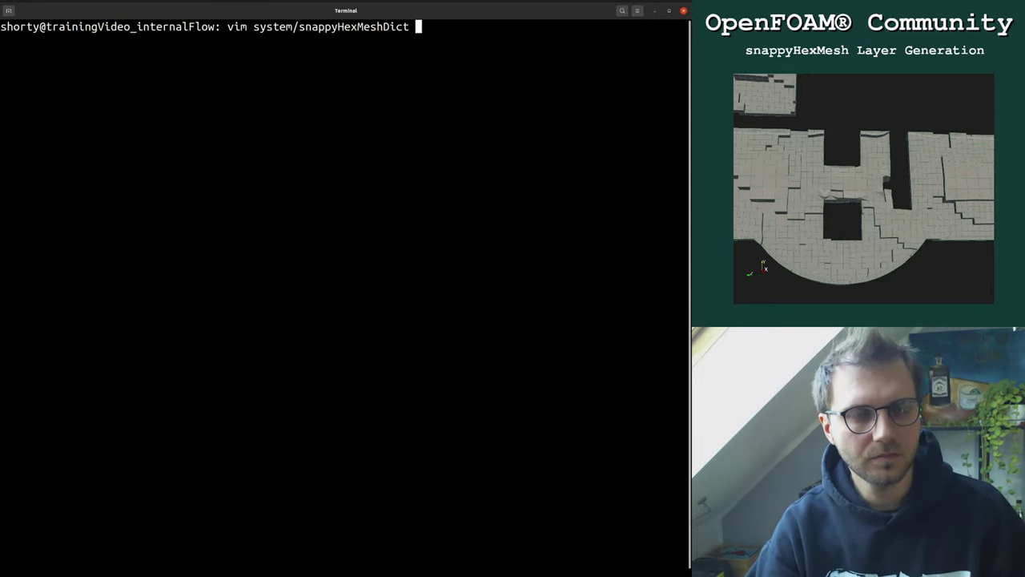
key("Return")
Step: Examine the castellatedMesh, snap and addLayers switches that control which meshing steps run
key("Down")
key("Down")
key("Down")
key("Down")
key("Down")
key("Down")
key("Down")
key("Down")
key("Down")
key("Down")
key("Down")
key("Down")
key("Down")
key("Down")
key("Down")
key("Down")
key("Down")
key("Down")
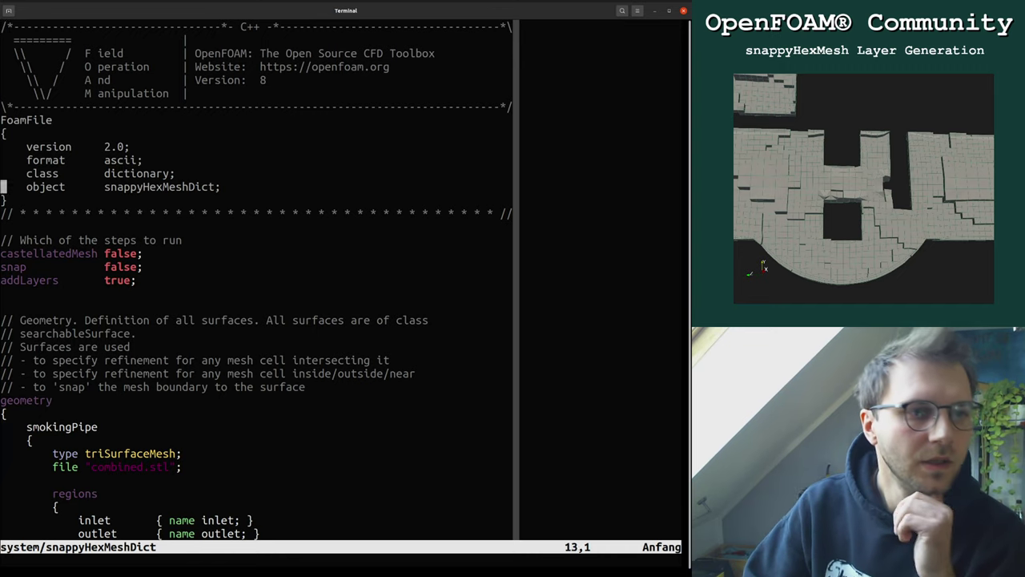
key("Right")
key("Right")
key("Right")
key("Right")
key("Right")
key("Right")
key("Right")
key("Right")
key("Right")
key("Right")
key("Right")
key("Right")
key("Right")
key("Right")
key("Right")
key("Right")
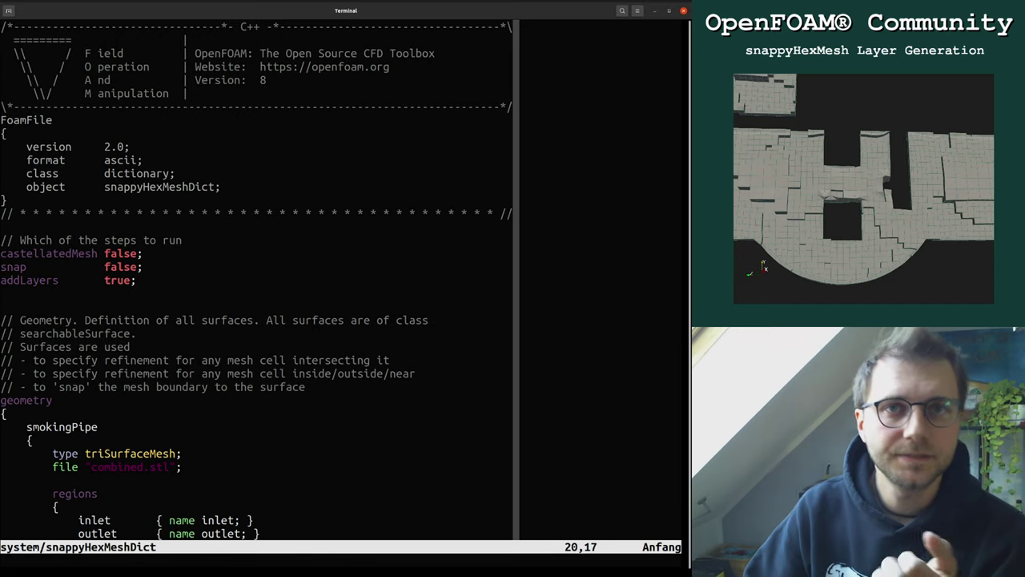
key("Up")
key("Up")
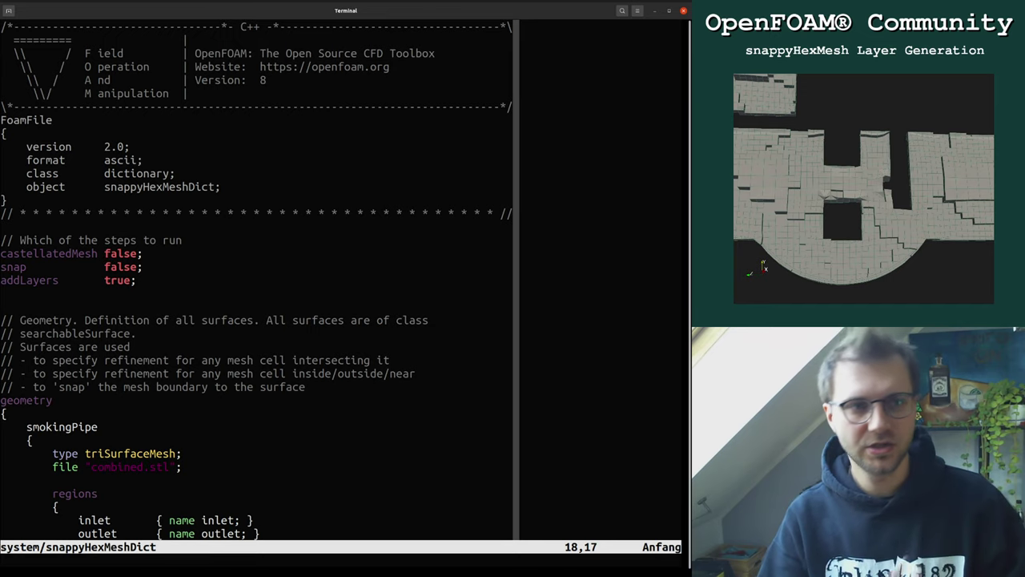
key("Down")
key("Down")
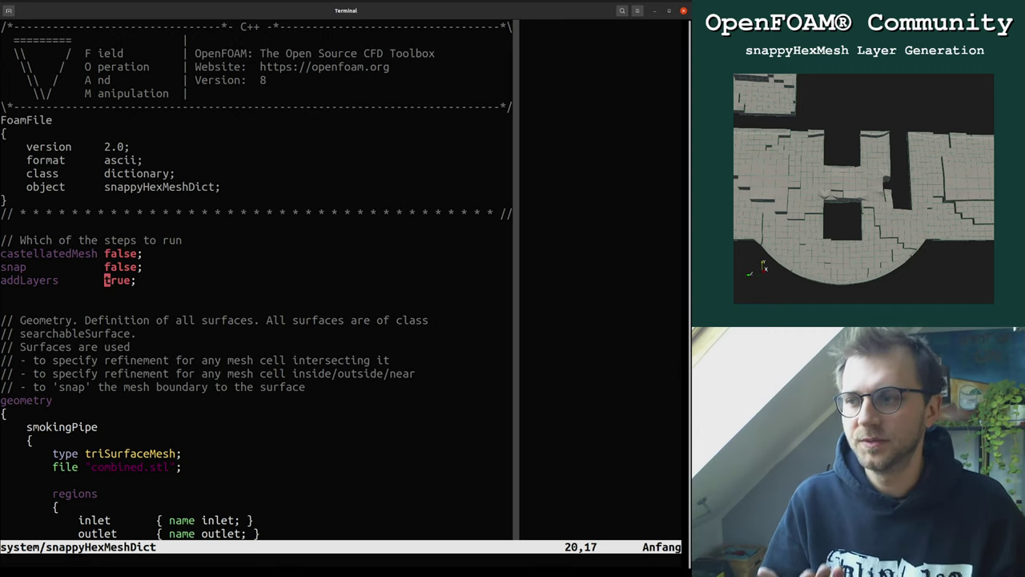
key("Up")
key("Up")
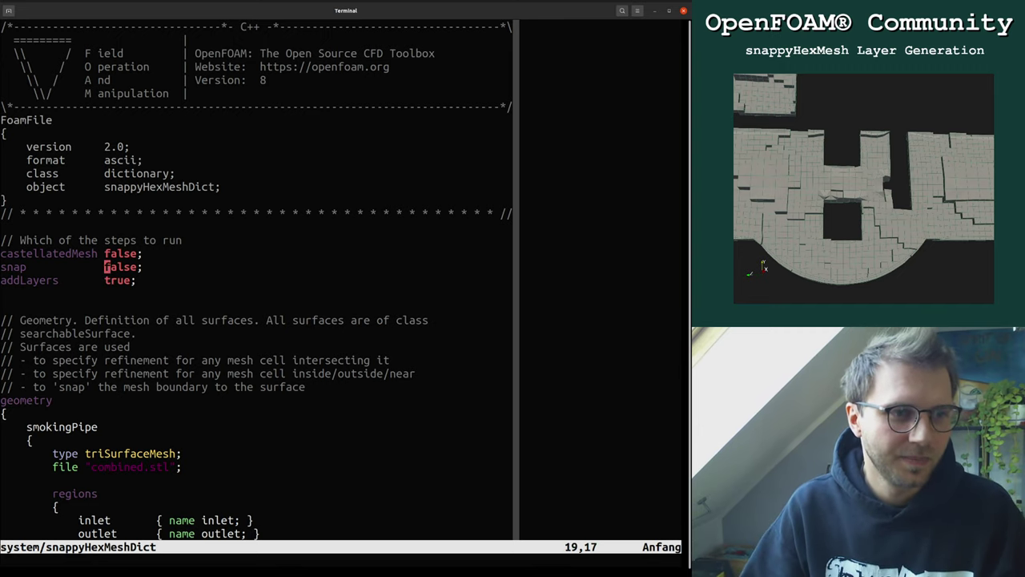
Step: Examine the geometry section of snappyHexMeshDict, where the smokingPipe triSurfaceMesh is defined
key("Down")
key("Down")
key("Down")
key("Down")
key("Down")
key("Down")
key("Down")
key("Down")
key("Down")
key("Down")
key("Down")
key("Down")
key("Down")
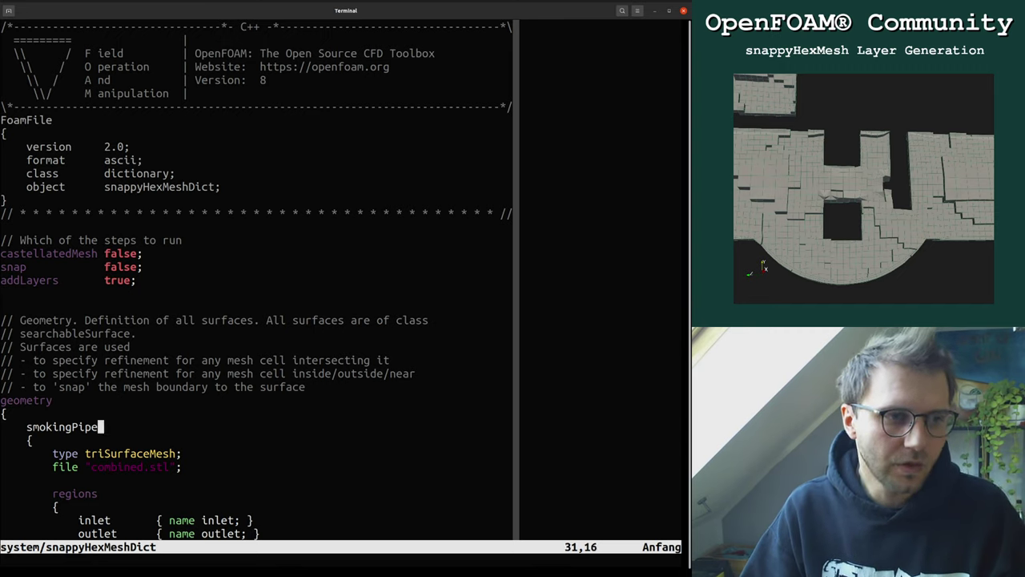
key("Down")
key("Up")
key("Up")
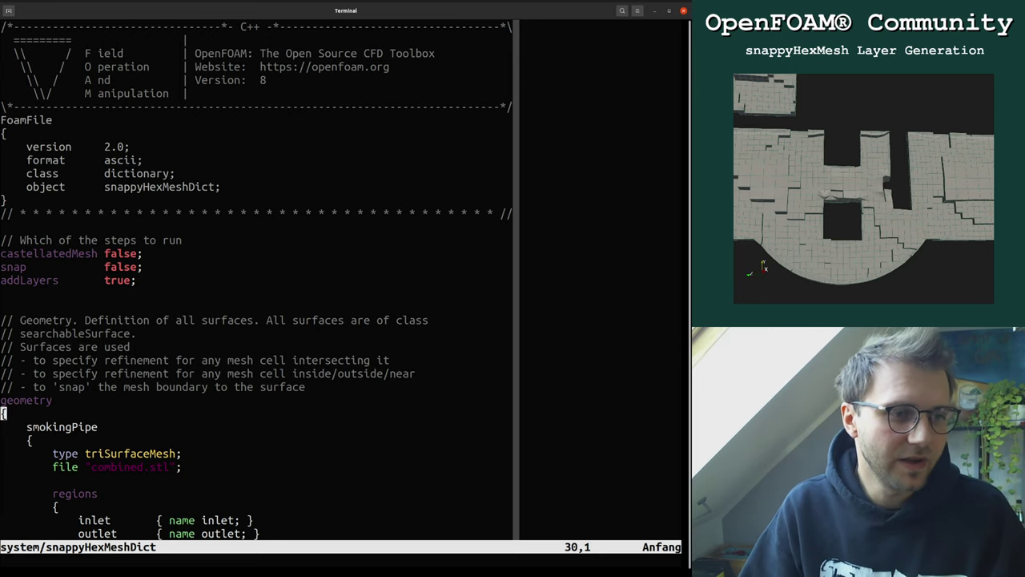
Step: Look through the mesh selection and snapControls settings and find the addLayersControls section
scroll(256, 280, "down", 20)
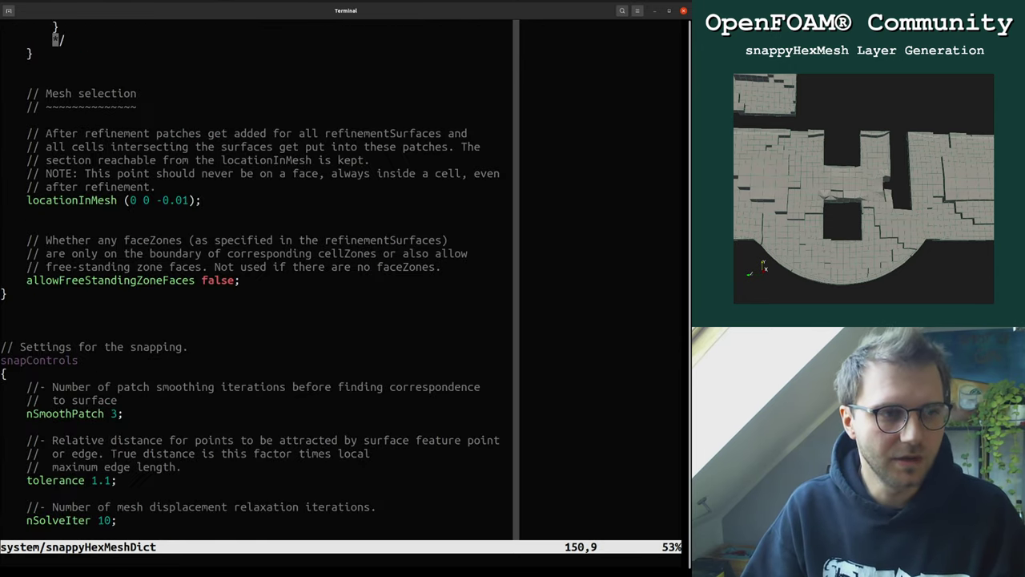
key("j")
key("j")
key("j")
key("j")
key("j")
key("j")
key("j")
key("j")
key("j")
key("j")
key("j")
key("j")
key("j")
key("j")
key("j")
key("j")
key("j")
key("j")
key("j")
key("j")
key("k")
key("j")
key("j")
key("j")
key("j")
key("j")
key("j")
key("j")
key("j")
key("j")
key("j")
key("j")
key("j")
key("j")
key("j")
key("j")
key("j")
key("j")
key("j")
key("j")
key("j")
key("j")
key("k")
key("k")
key("k")
key("k")
key("k")
key("k")
key("k")
key("k")
key("k")
key("k")
key("k")
key("k")
key("k")
key("k")
key("k")
key("k")
key("k")
key("k")
key("j")
key("j")
key("j")
key("j")
key("j")
key("j")
key("j")
key("j")
key("j")
key("j")
key("j")
key("j")
key("j")
key("j")
key("j")
key("j")
key("j")
key("j")
key("j")
key("j")
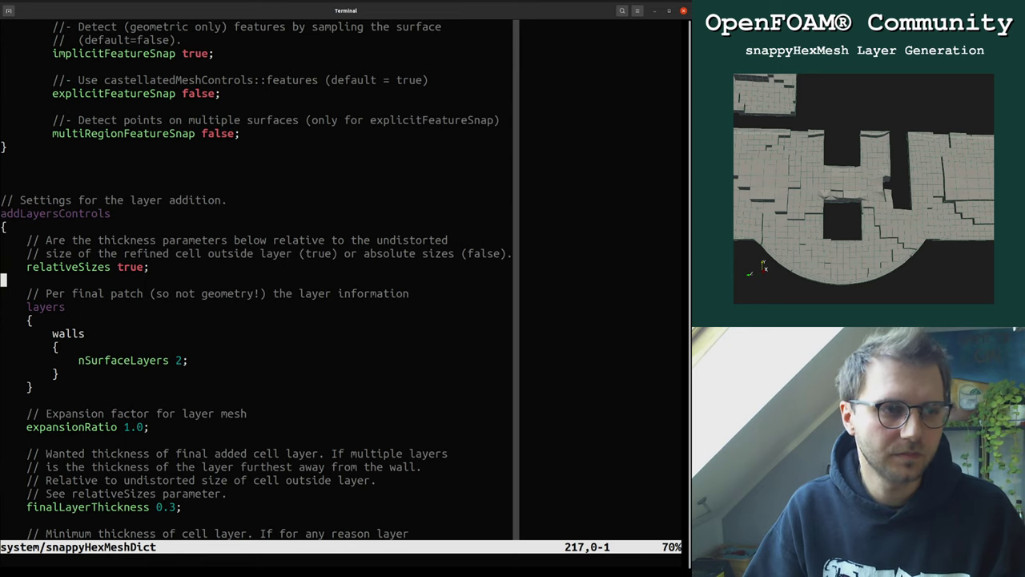
Step: Examine the layer addition parameters from the layers entry through featureAngle and the smoothing settings to nLayerIter
key("j")
key("j")
key("j")
key("j")
key("j")
key("j")
key("j")
key("j")
key("j")
key("j")
key("j")
key("j")
key("j")
key("j")
key("j")
key("j")
key("j")
key("j")
key("j")
key("j")
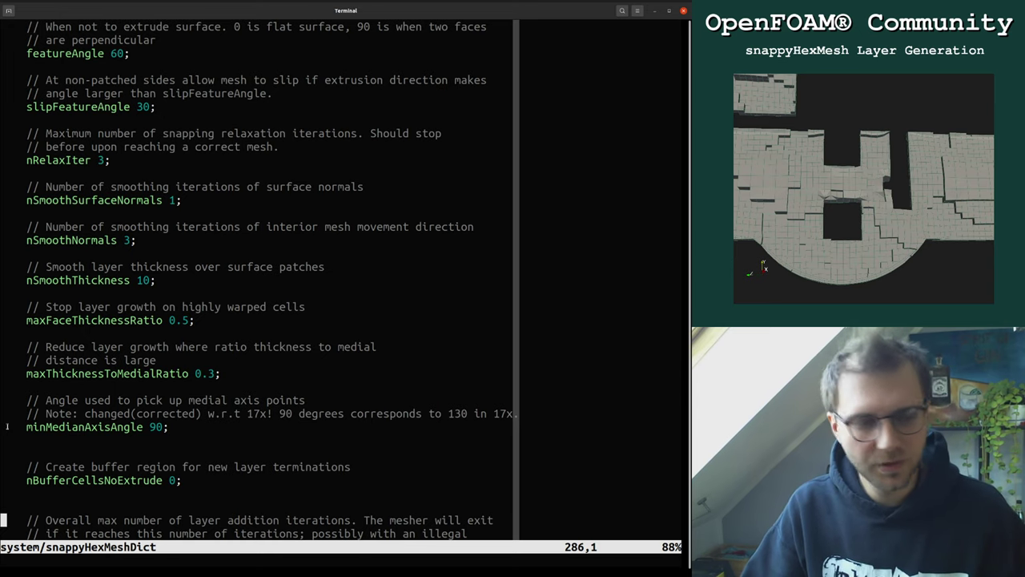
key("j")
key("j")
key("j")
Step: Go back to the start of addLayersControls and review relativeSizes, the walls layers entry and the thickness parameters
key("k")
key("k")
key("k")
key("k")
key("k")
key("k")
key("k")
key("k")
key("k")
key("k")
key("k")
key("k")
key("k")
key("k")
key("k")
key("k")
key("k")
key("k")
key("k")
key("k")
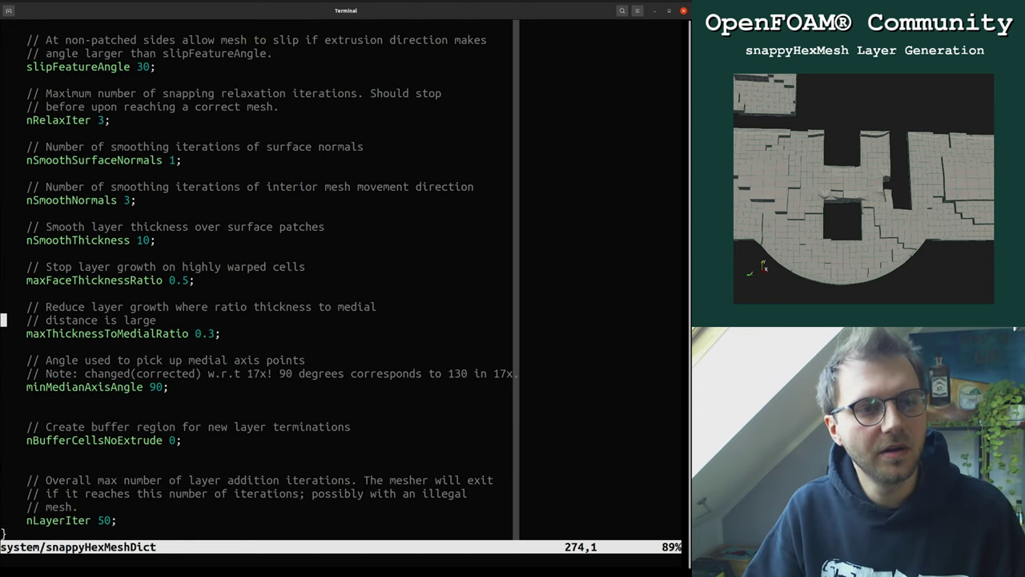
key("k")
key("k")
key("k")
key("k")
key("k")
key("k")
key("k")
key("k")
key("k")
key("k")
key("k")
key("k")
key("k")
key("k")
key("k")
key("k")
key("k")
key("k")
key("k")
key("k")
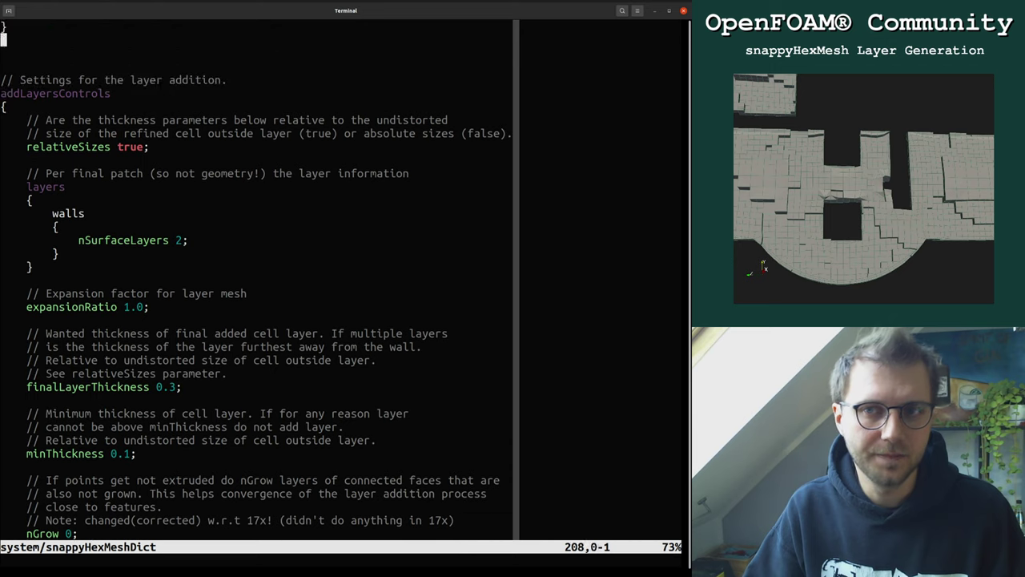
Step: Review the layers section of addLayersControls down to the walls patch entry and its nSurfaceLayers block
key("j")
key("j")
key("j")
key("j")
key("j")
key("j")
key("j")
key("j")
key("j")
key("j")
key("j")
key("j")
key("j")
key("j")
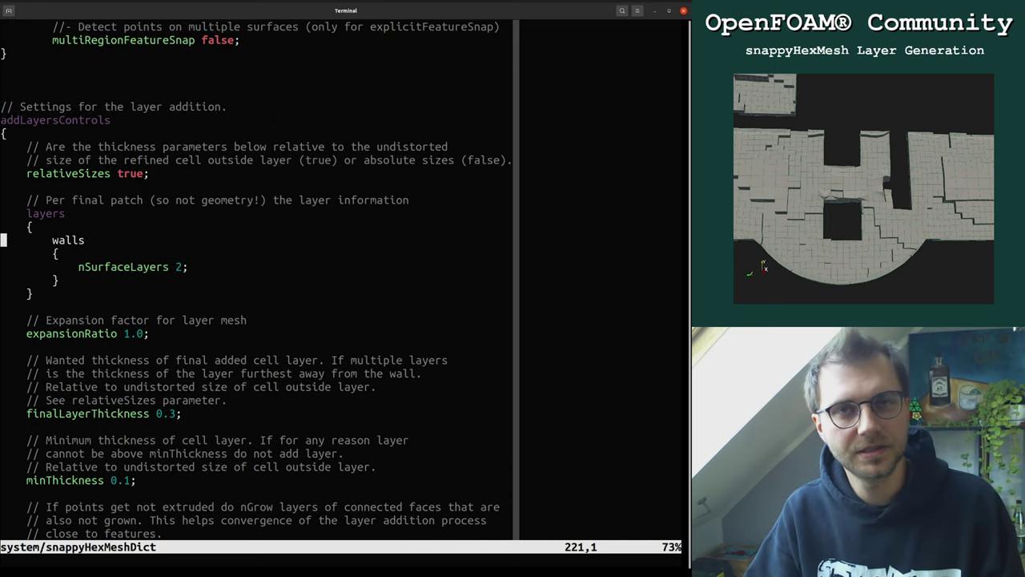
key("j")
key("l")
key("w")
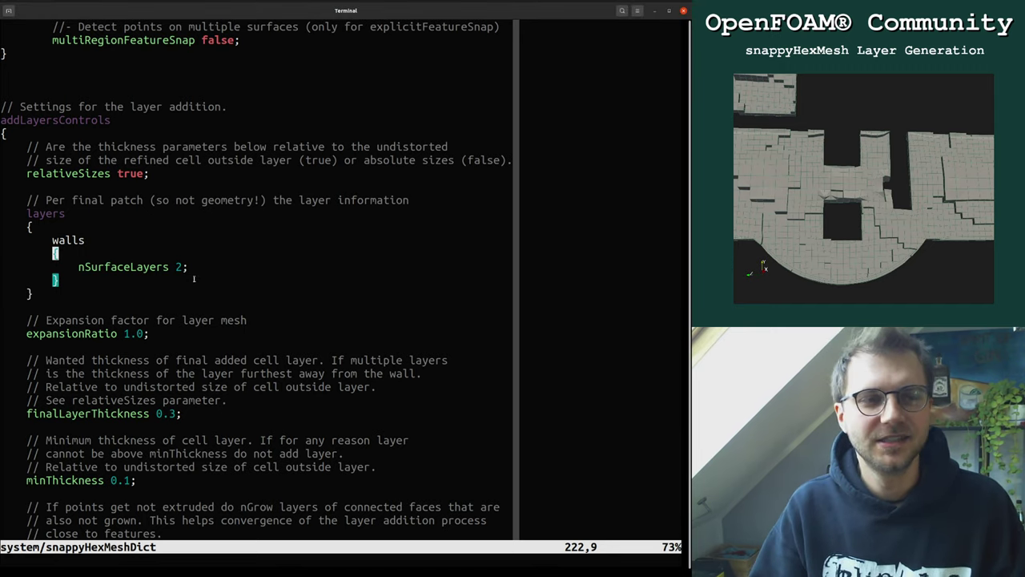
Step: Examine the relativeSizes setting, the walls layers entry and the comment explaining relative versus absolute thickness parameters
key("Up")
key("Up")
key("Up")
key("Up")
key("Up")
key("Up")
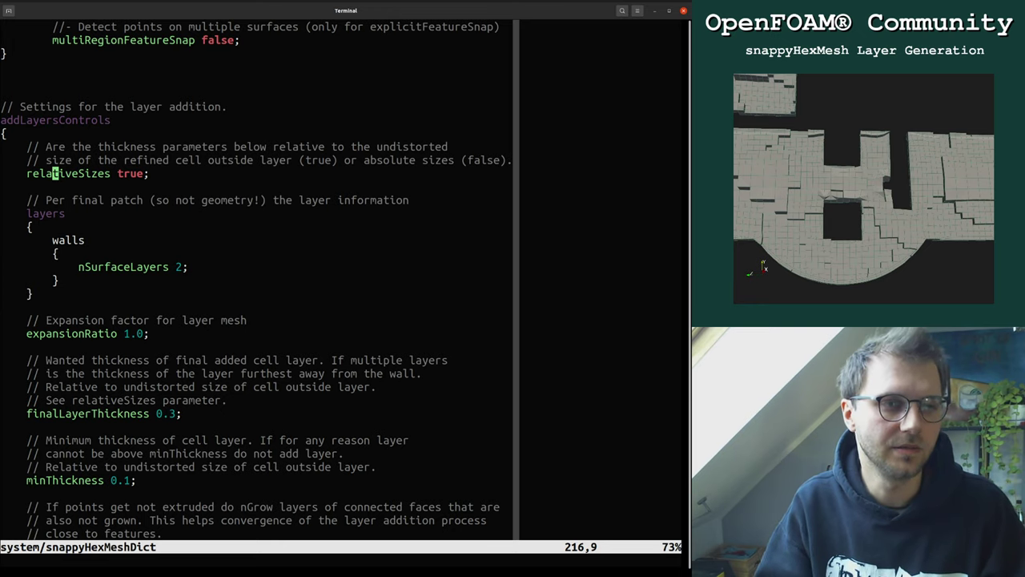
key("j")
key("j")
key("j")
key("j")
key("j")
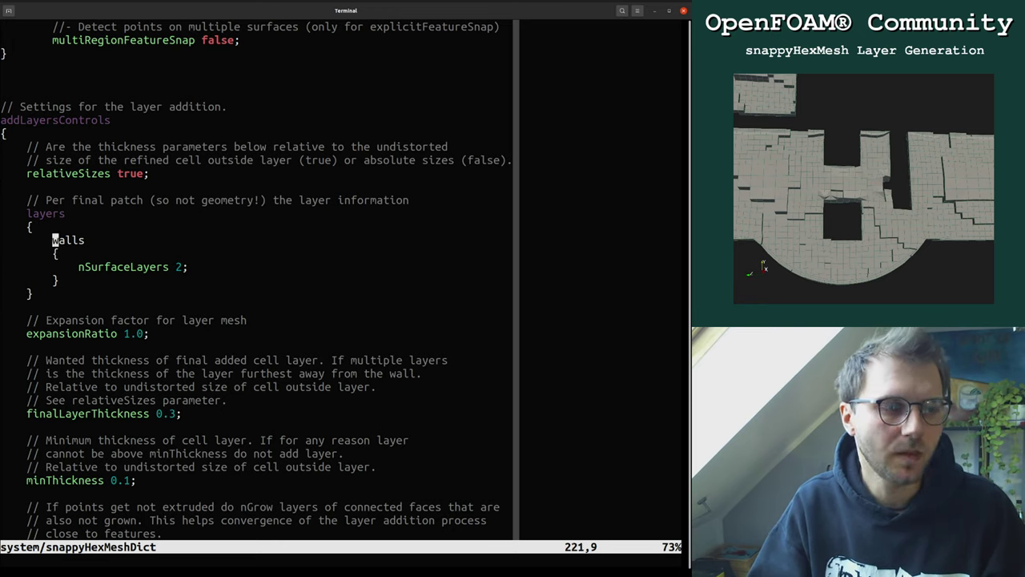
key("j")
key("k")
key("k")
key("k")
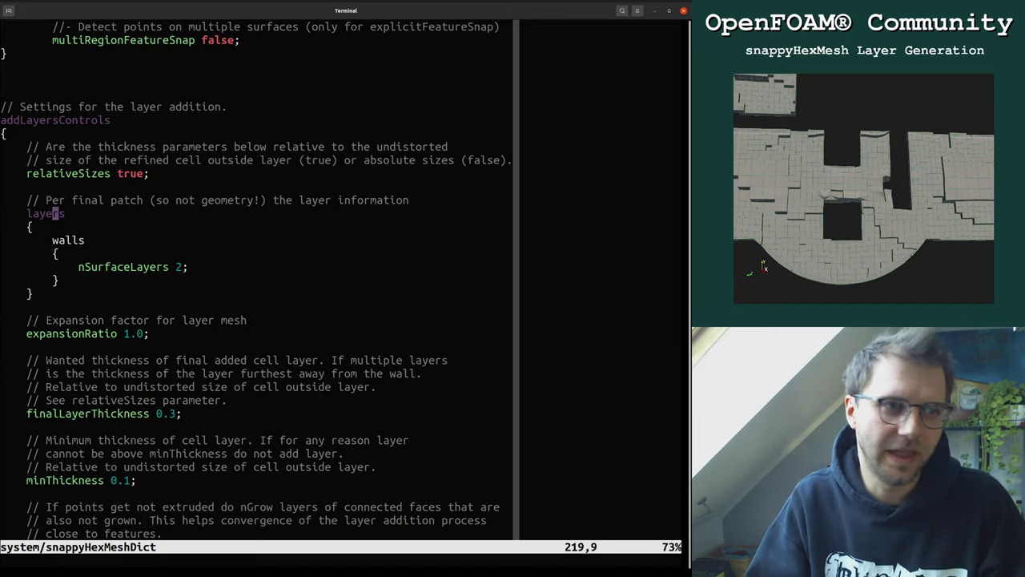
key("k")
key("k")
key("k")
key("k")
key("V")
key("k")
key("Escape")
key("j")
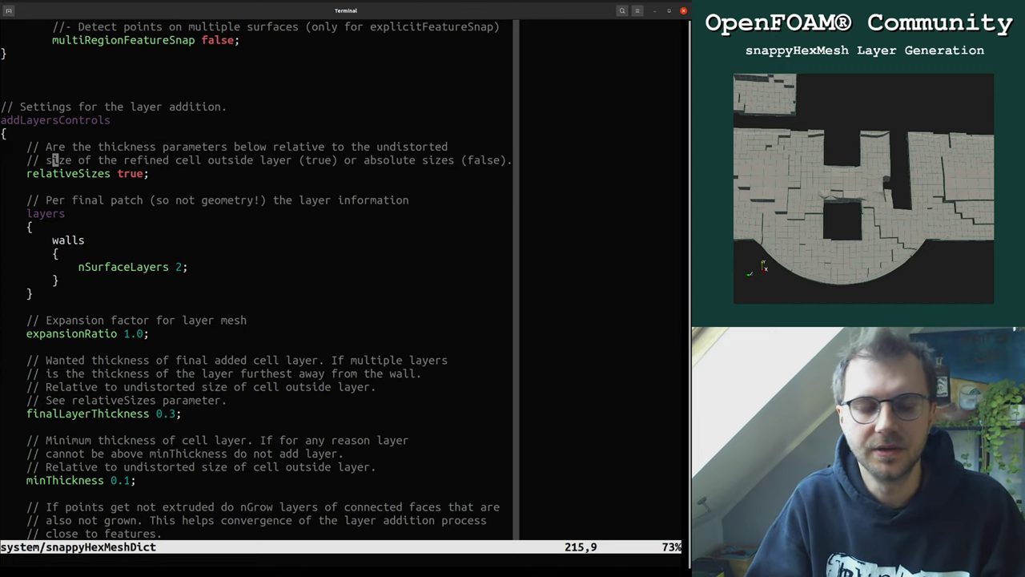
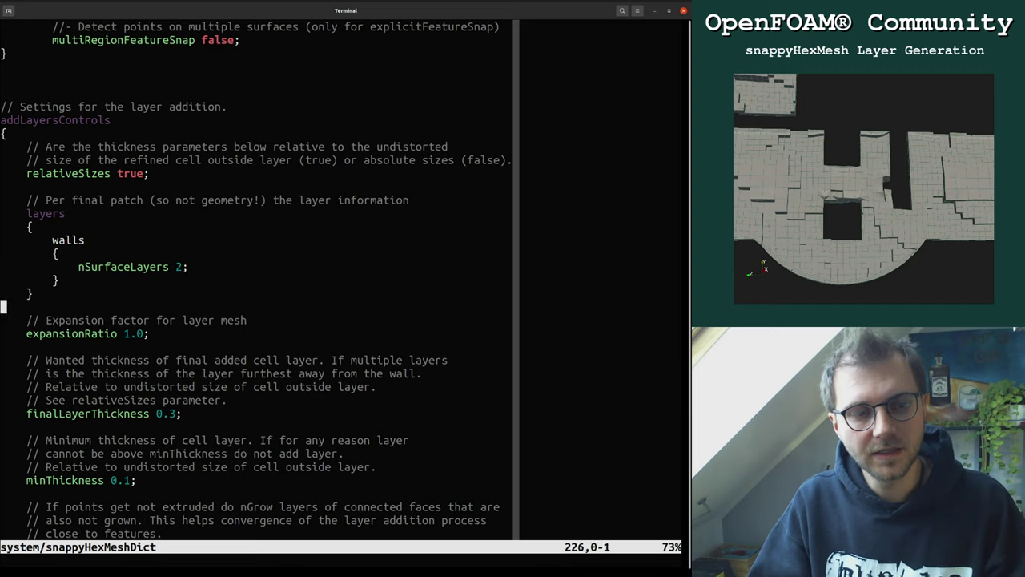
Step: Set expansionRatio in addLayersControls to 1.2
key("j")
key("k")
key("k")
key("j")
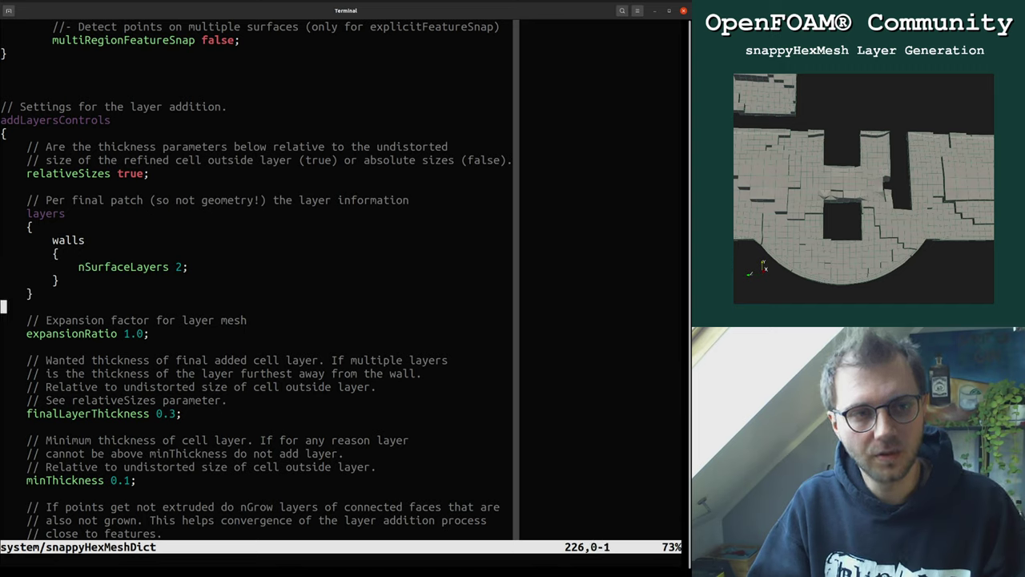
key("j")
key("j")
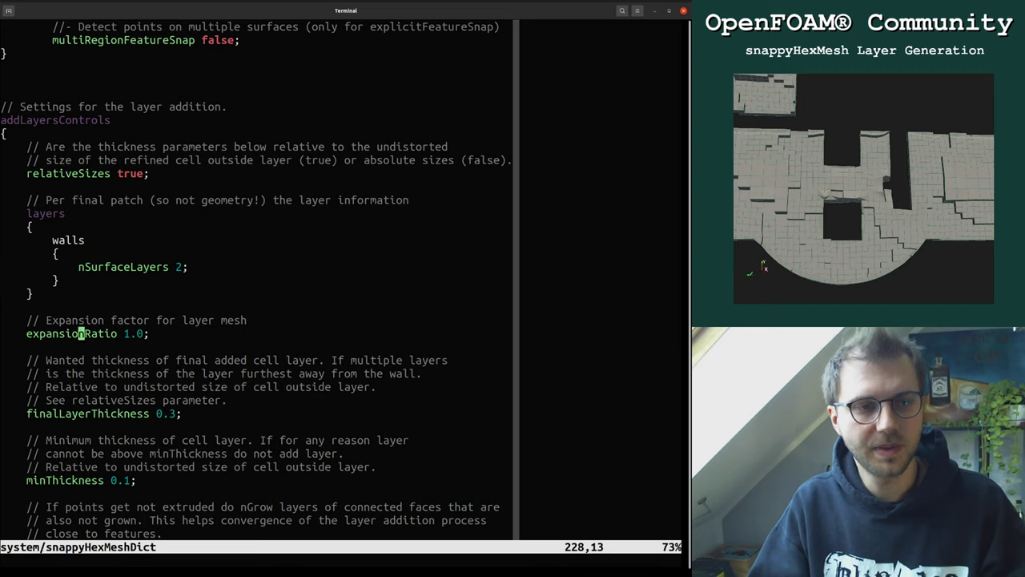
key("l")
key("l")
key("l")
key("l")
key("l")
key("l")
key("l")
key("l")
key("l")
key("r")
key("2")
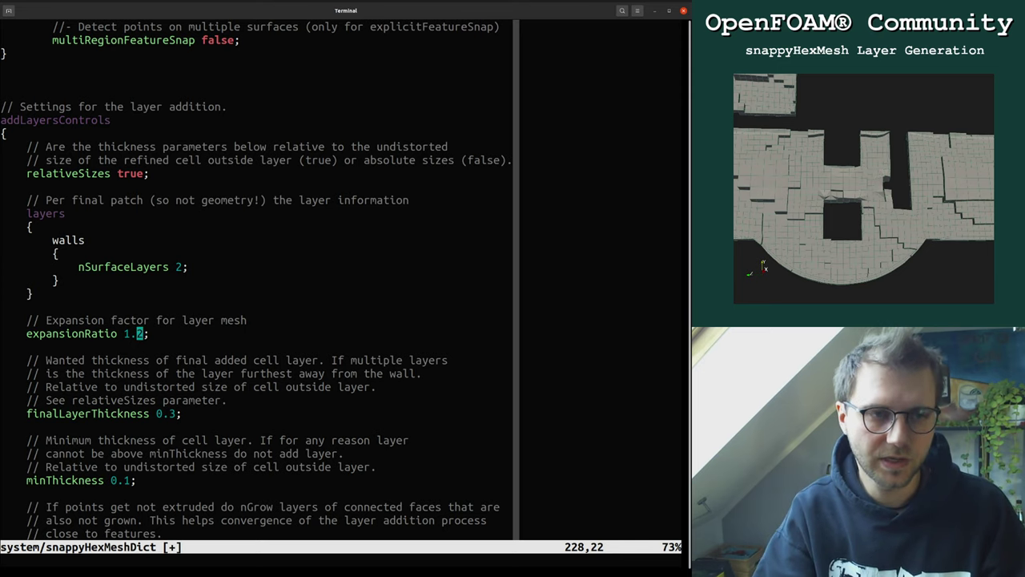
Step: Examine the finalLayerThickness entry and its comment about sizing relative to the cell outside the layer
key("Down")
key("Down")
key("Down")
key("Down")
key("Down")
key("Down")
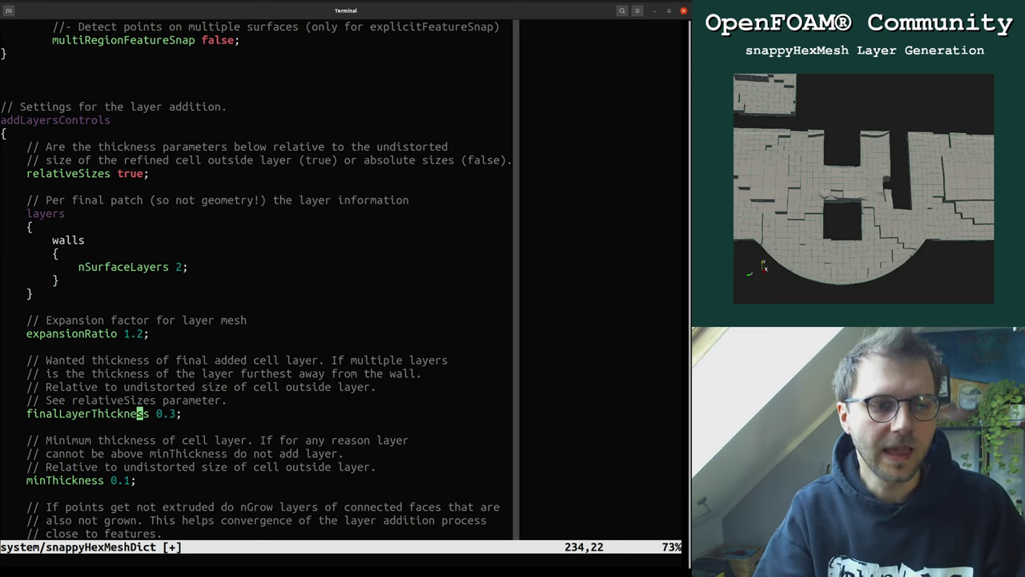
key("Right")
key("Right")
key("Right")
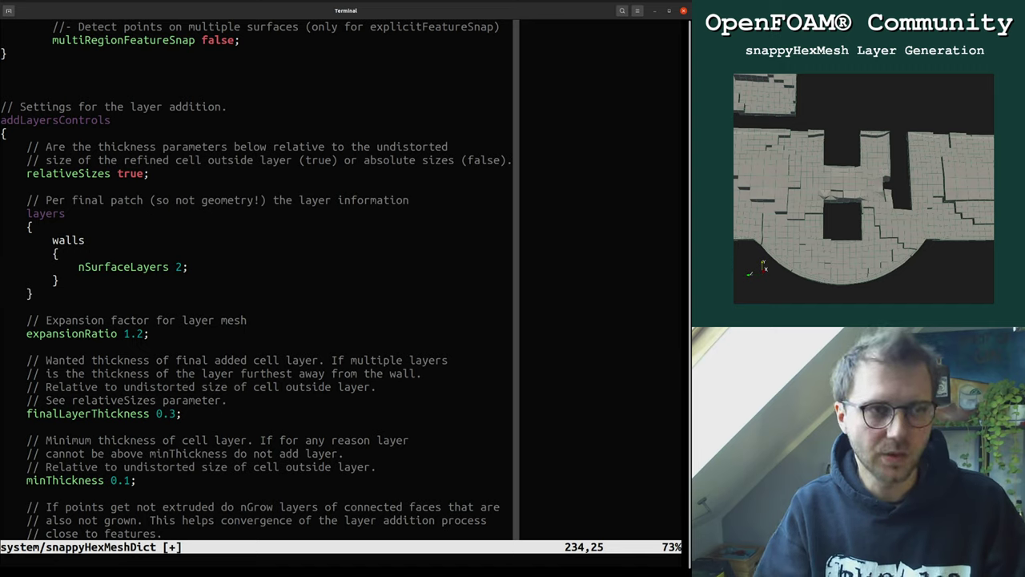
Step: Set relativeSizes in addLayersControls to false so that the layer thicknesses are absolute sizes
key("Up")
key("Up")
key("Up")
key("Up")
key("Up")
key("Up")
key("Up")
key("Up")
key("Up")
key("Up")
key("Up")
key("Up")
key("Up")
key("Up")
key("Up")
key("Up")
key("Up")
key("Up")
key("Up")
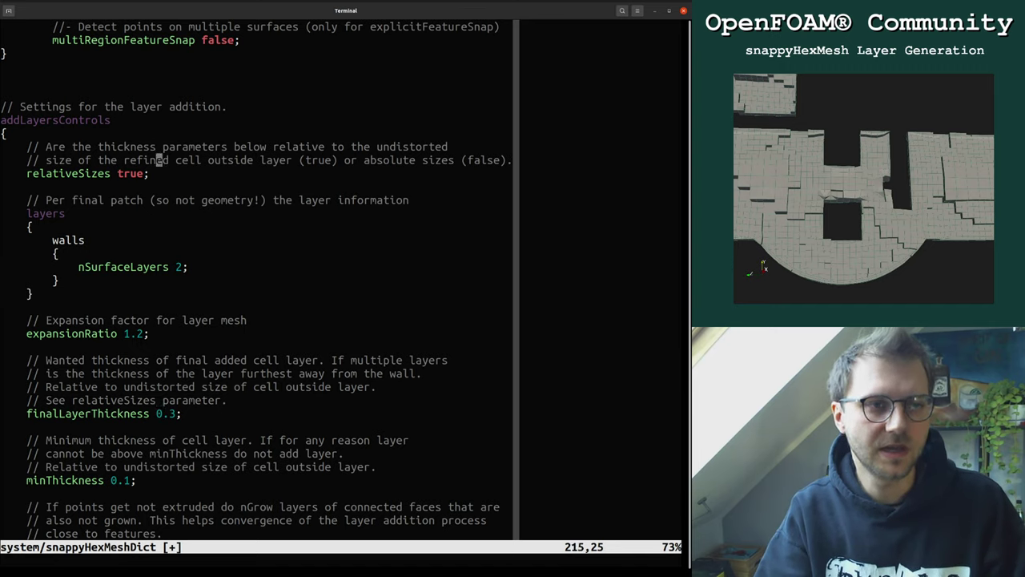
key("Down")
type("bcwfalse;")
key("Escape")
Step: Set finalLayerThickness to the absolute value 0.0003
key("Down")
key("Down")
key("Down")
key("Down")
key("Down")
key("Down")
key("Down")
key("Down")
key("Down")
key("Down")
key("Down")
key("Down")
key("Down")
key("Down")
key("Down")
key("Down")
key("Down")
key("Down")
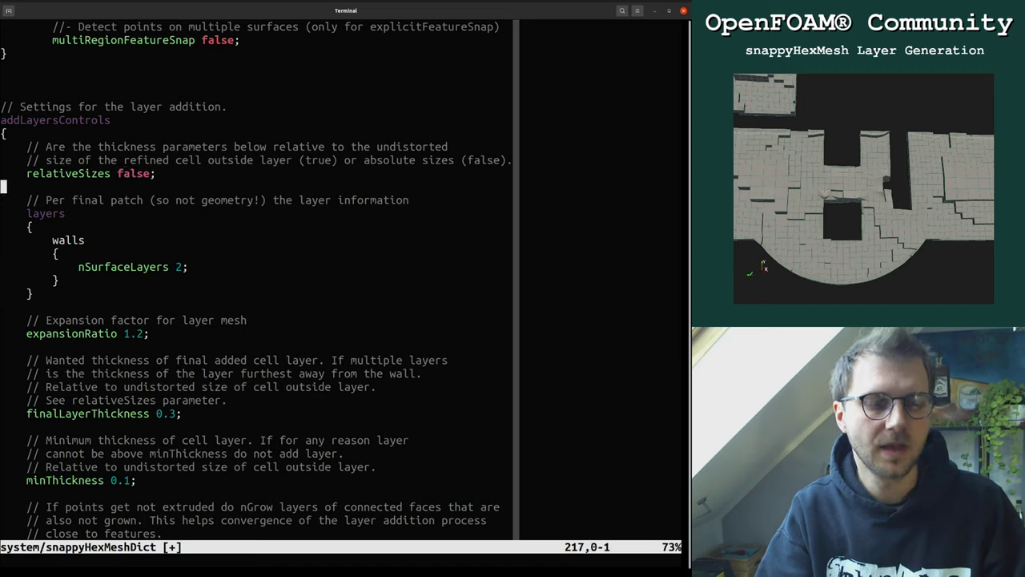
key("Right")
key("Right")
key("Right")
key("Right")
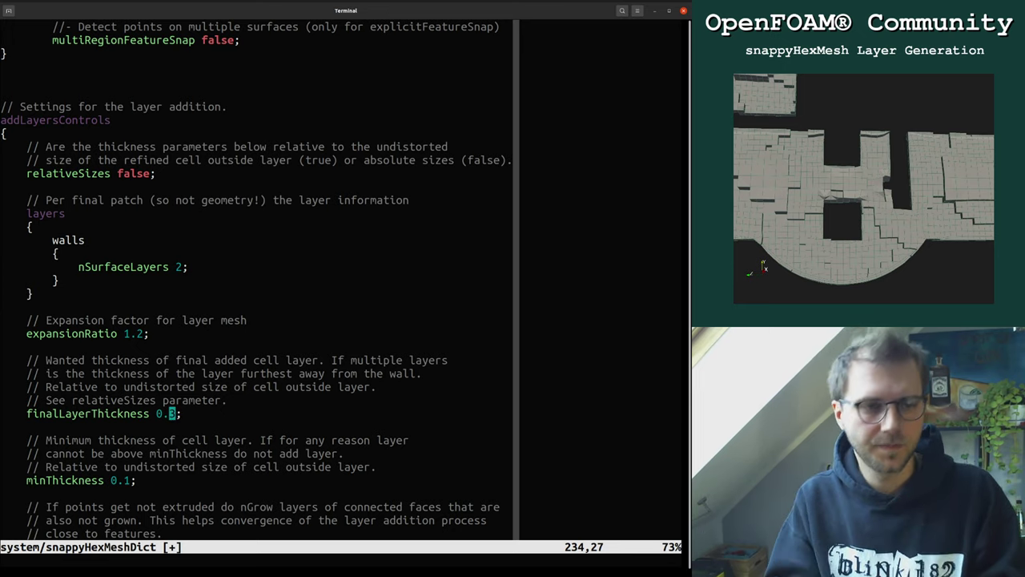
type("i000")
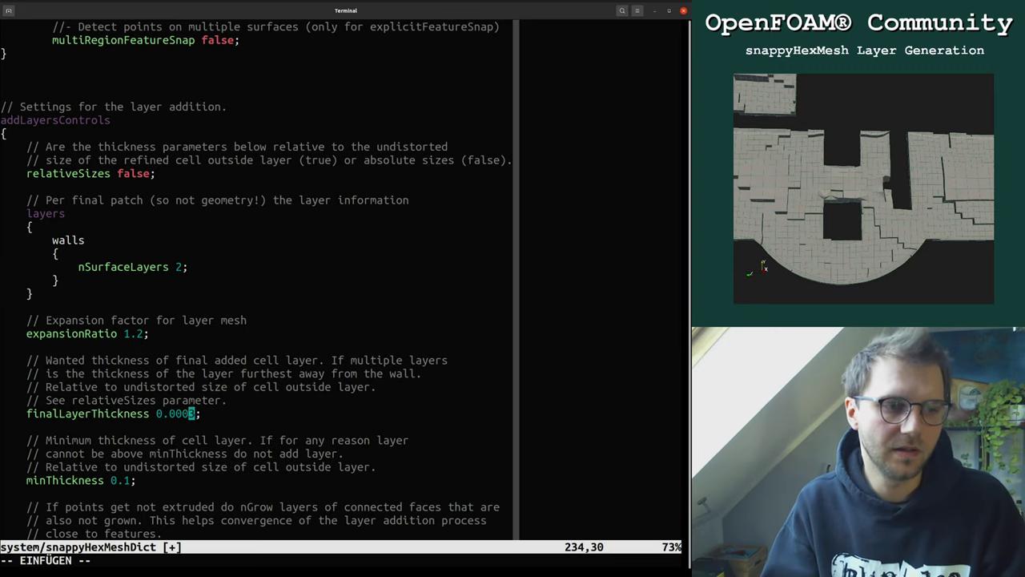
key("Escape")
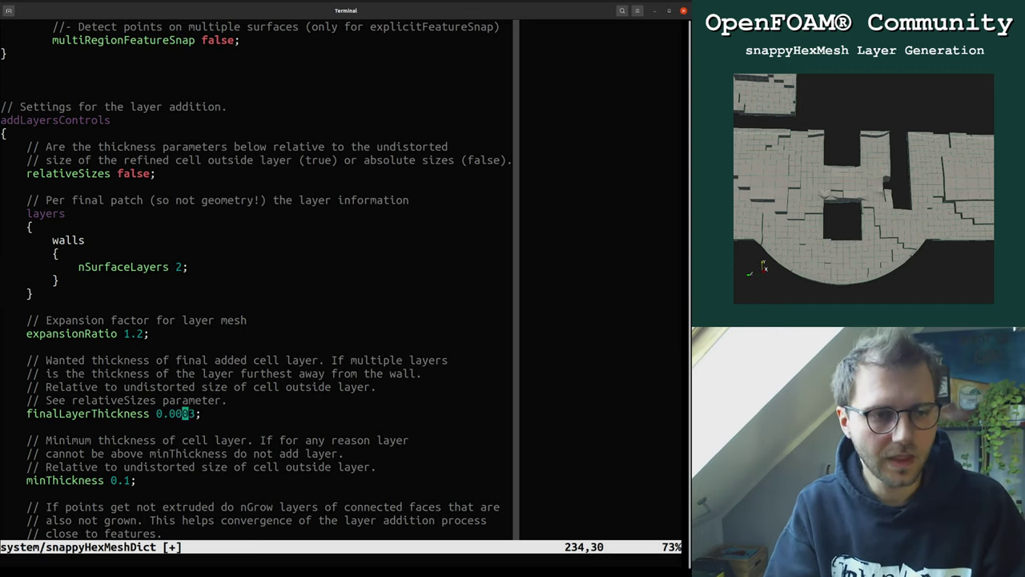
Step: Undo the finalLayerThickness and relativeSizes changes, keeping the edited expansionRatio
key("u")
key("u")
key("u")
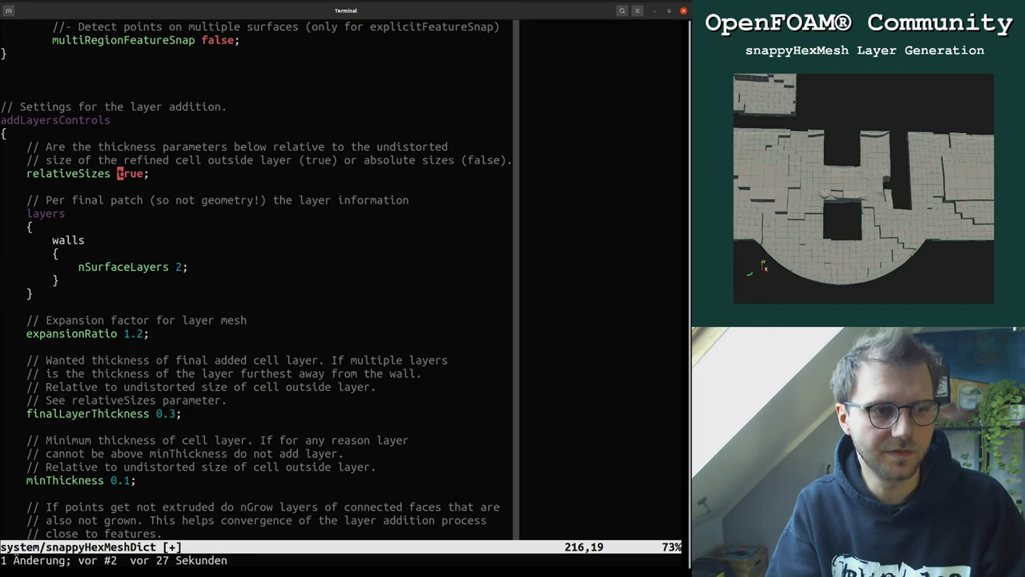
Step: Review the walls entry, finalLayerThickness and the minThickness parameter with its comment
key("j")
key("j")
key("j")
key("j")
key("j")
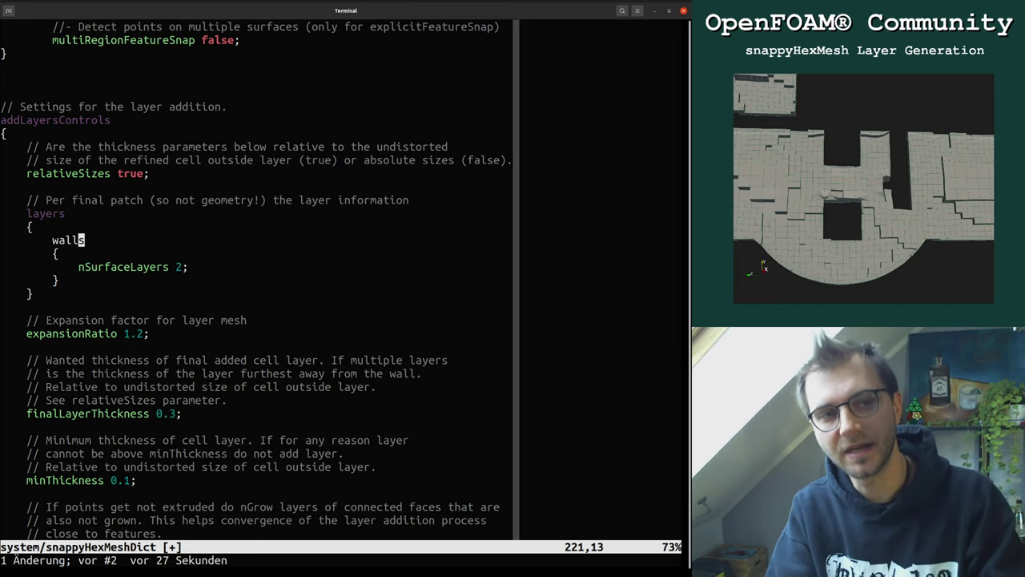
key("j")
key("j")
key("j")
key("j")
key("j")
key("j")
key("j")
key("j")
key("j")
key("j")
key("j")
key("j")
key("j")
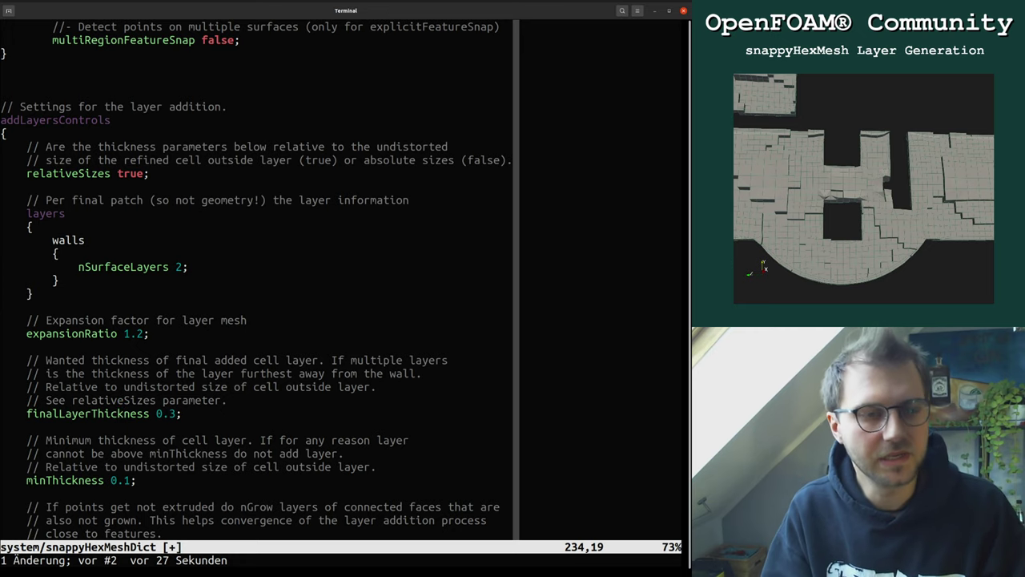
key("Down")
key("Down")
key("Down")
key("Down")
key("Down")
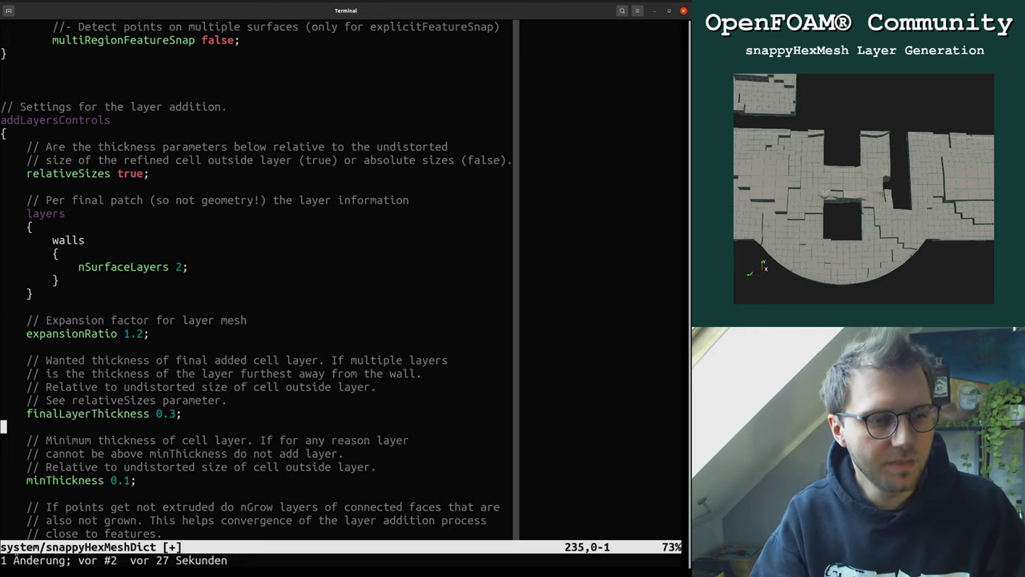
key("Right")
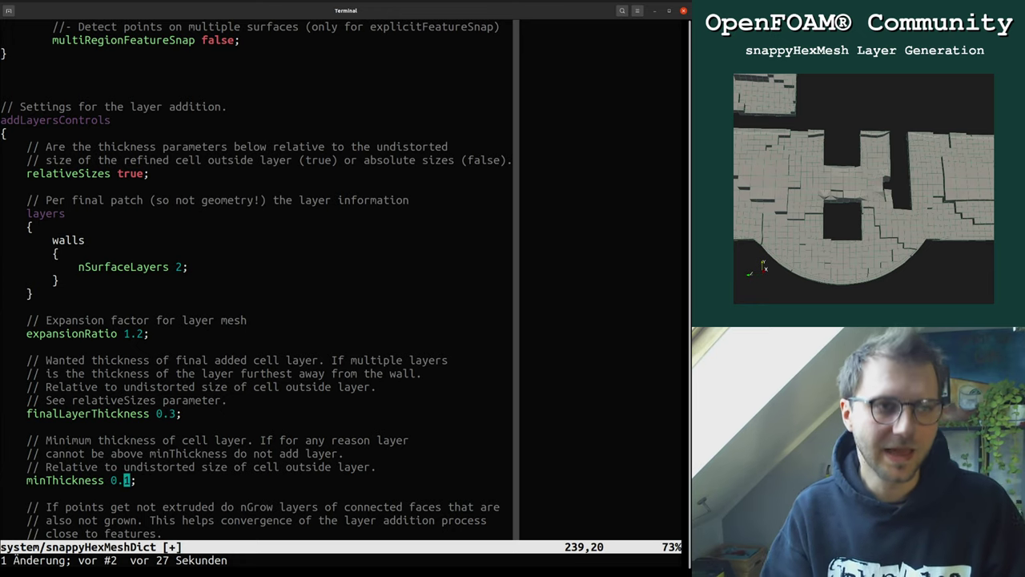
Step: Set relativeSizes in addLayersControls to false so that the thickness parameters are read as absolute sizes
key("Up")
key("Up")
key("Up")
key("Up")
key("Up")
key("Up")
key("Up")
key("Up")
key("Up")
key("Up")
key("Up")
key("Up")
key("Up")
key("Up")
key("Up")
key("Up")
key("Up")
key("Up")
key("Up")
key("Up")
type("cw")
type("false")
key("Escape")
key("j")
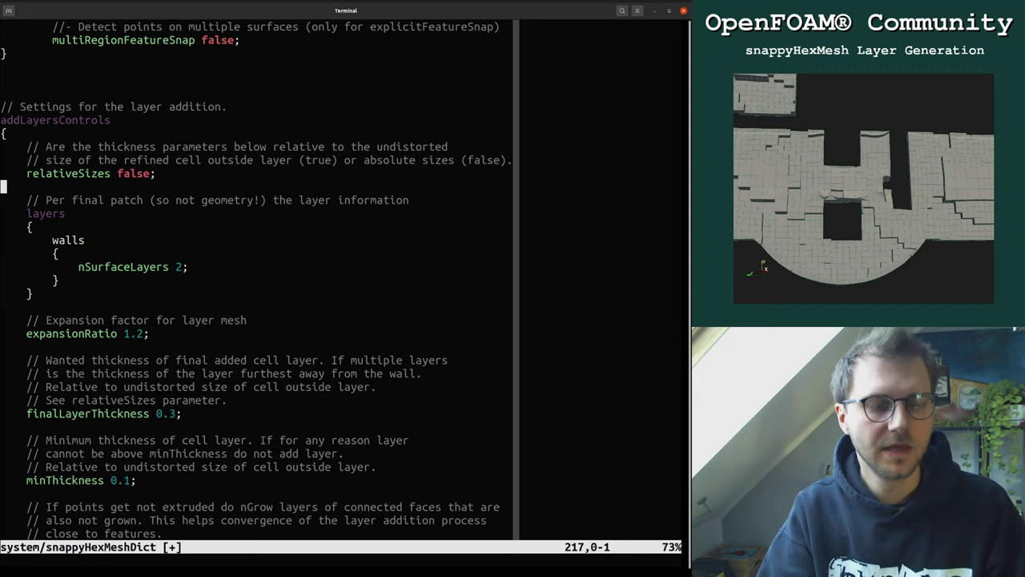
Step: Set finalLayerThickness to 0.0003 and save snappyHexMeshDict
key("j")
key("j")
key("j")
key("j")
key("j")
key("j")
key("j")
key("j")
key("j")
key("j")
key("j")
key("j")
key("j")
key("j")
key("j")
key("j")
key("j")
key("j")
key("j")
key("j")
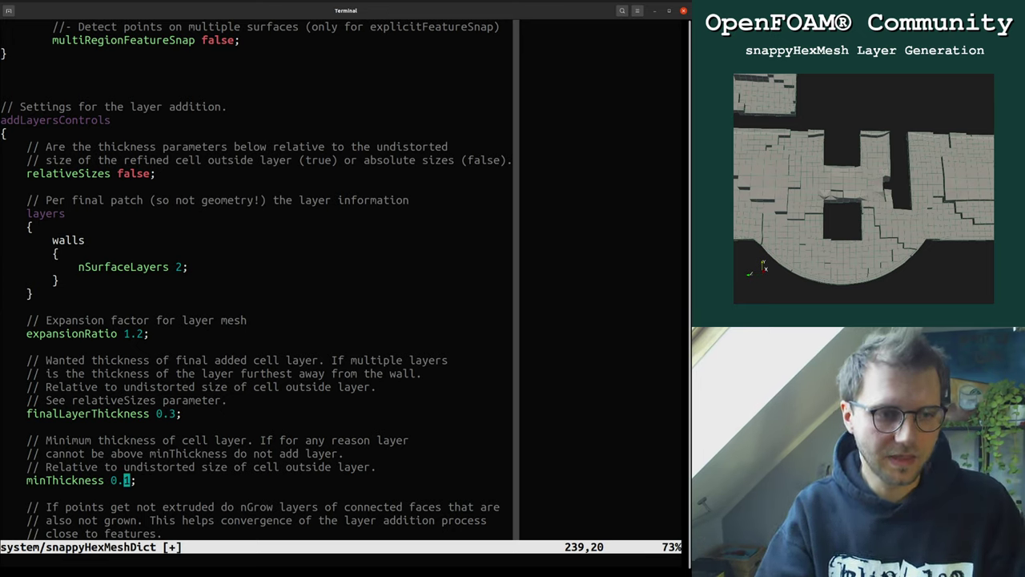
key("Up")
key("Up")
key("Up")
key("Up")
key("Up")
key("Up")
key("Down")
key("End")
key("Left")
type("i0")
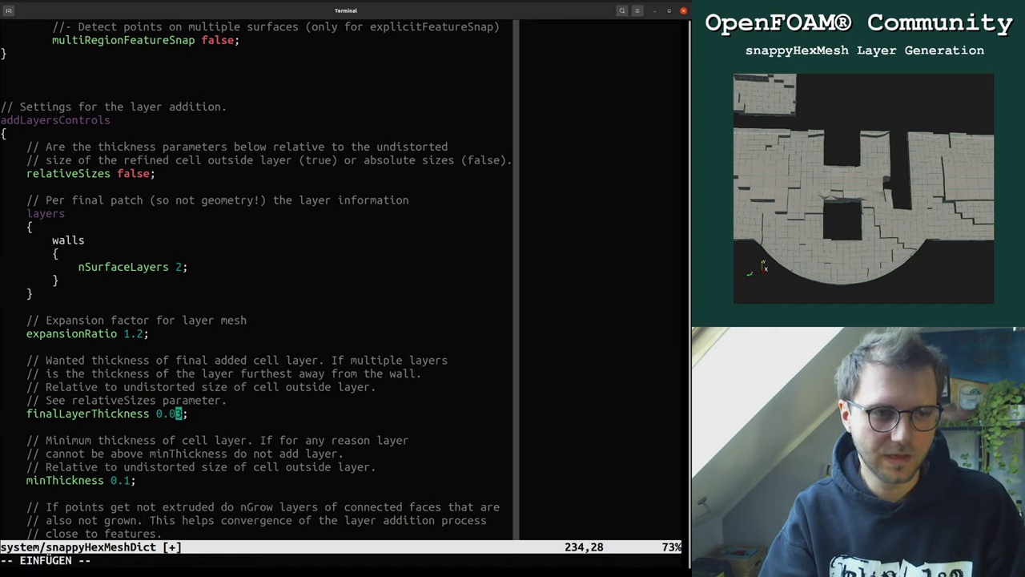
type("00")
key("Escape")
key("Down")
type(":w")
key("Return")
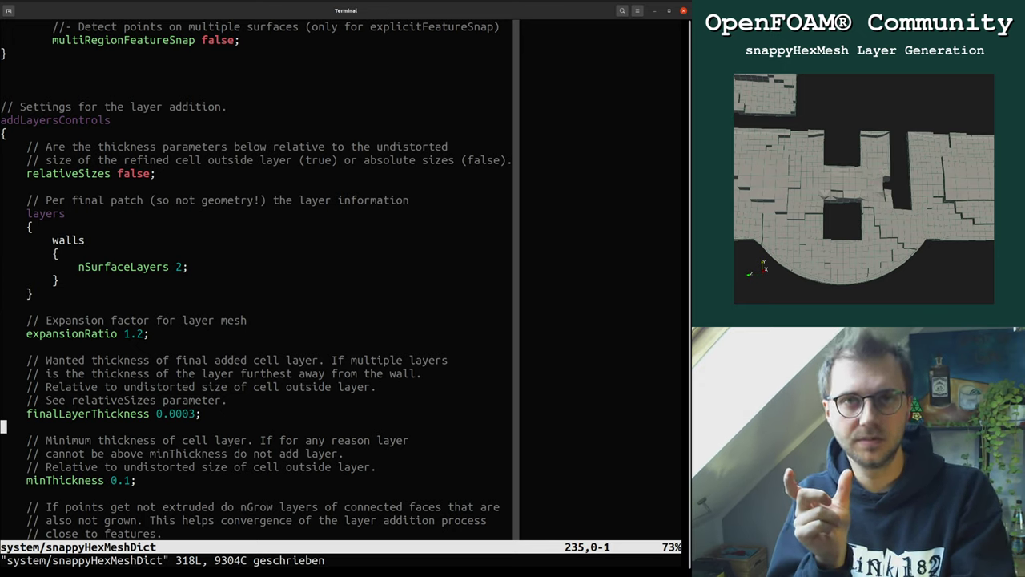
Step: Set minThickness to 0.0001, below the absolute final layer thickness
key("j")
key("j")
key("j")
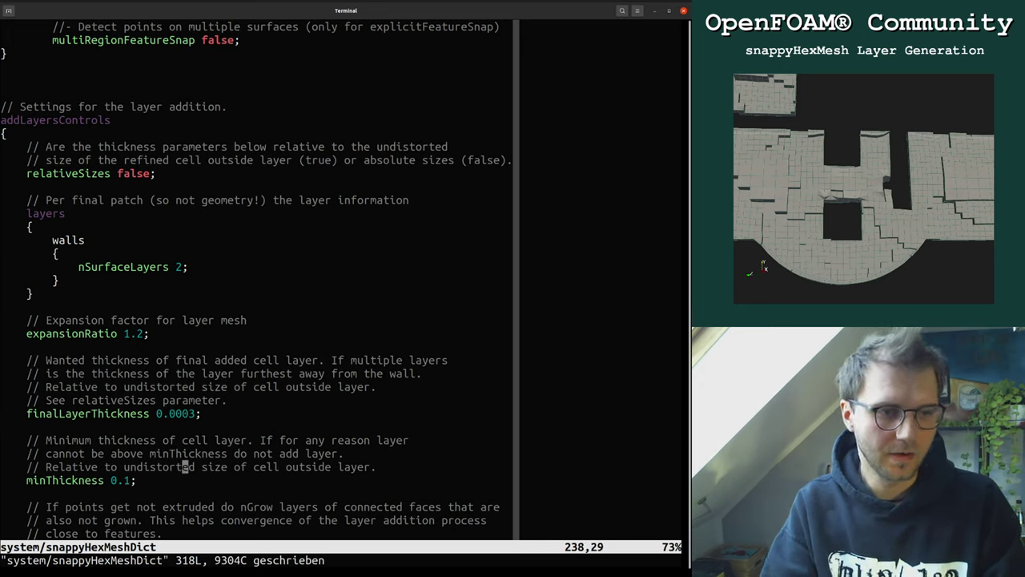
type("jhi00000")
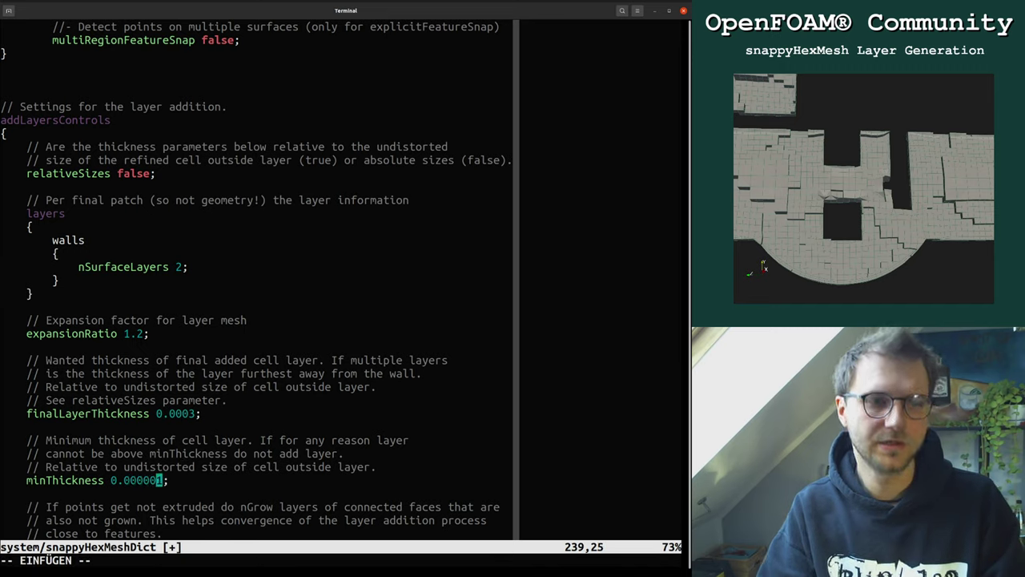
key("BackSpace")
key("BackSpace")
key("Escape")
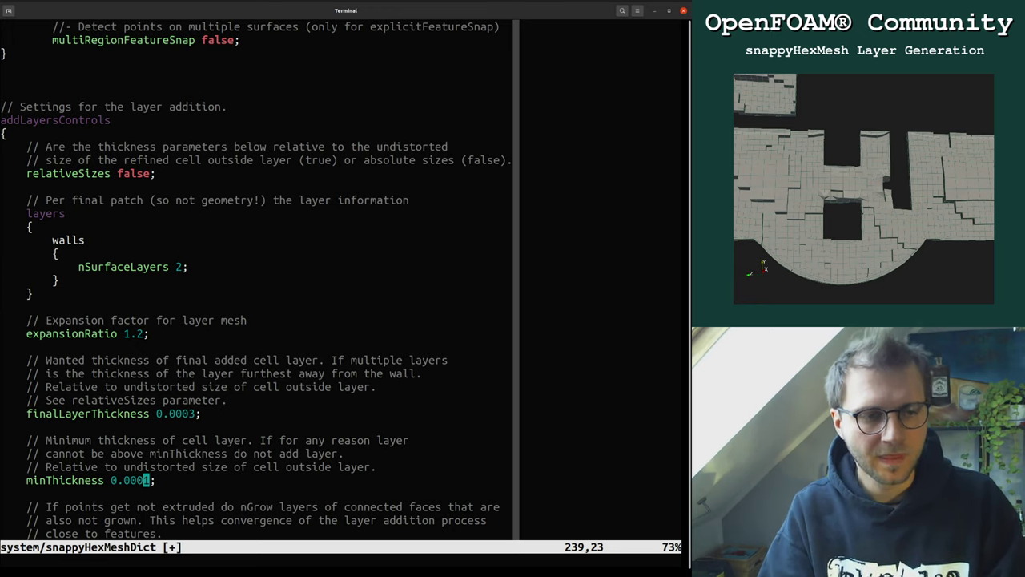
Step: Undo the minThickness, finalLayerThickness and relativeSizes edits to return to relative layer sizing
key("u")
key("u")
key("u")
key("u")
key("u")
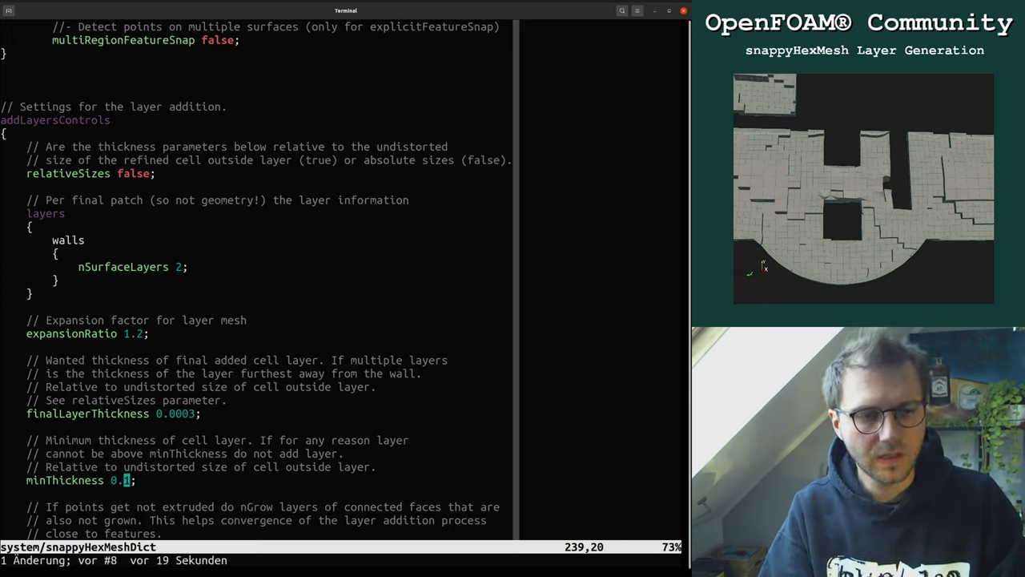
key("u")
key("u")
Step: Review the layer settings from relativeSizes down to finalLayerThickness and minThickness
key("j")
key("j")
key("j")
key("j")
key("j")
key("j")
key("j")
key("j")
key("j")
key("j")
key("j")
key("j")
key("j")
key("j")
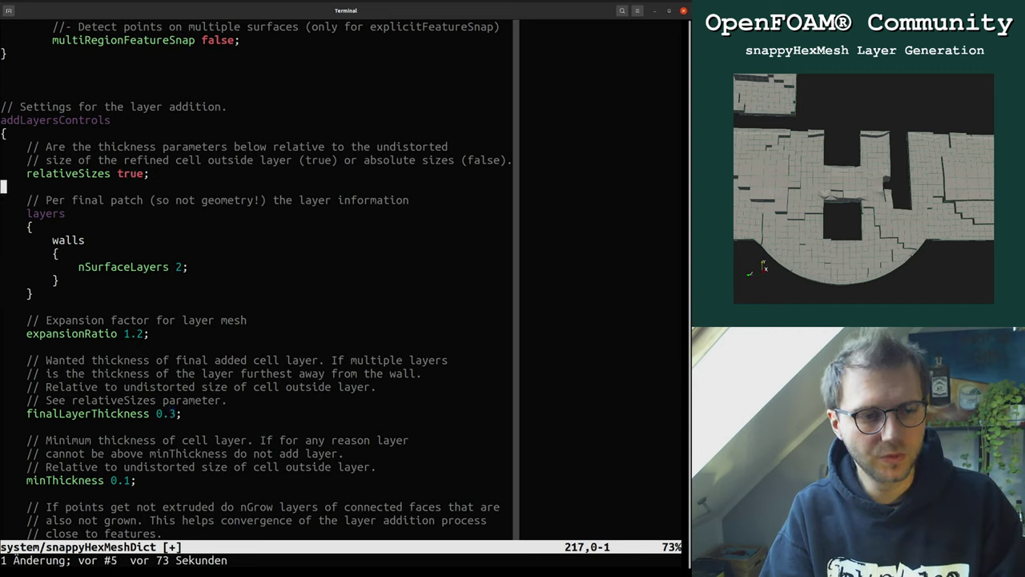
key("j")
key("j")
key("j")
key("j")
key("j")
key("j")
key("j")
key("j")
key("j")
key("l")
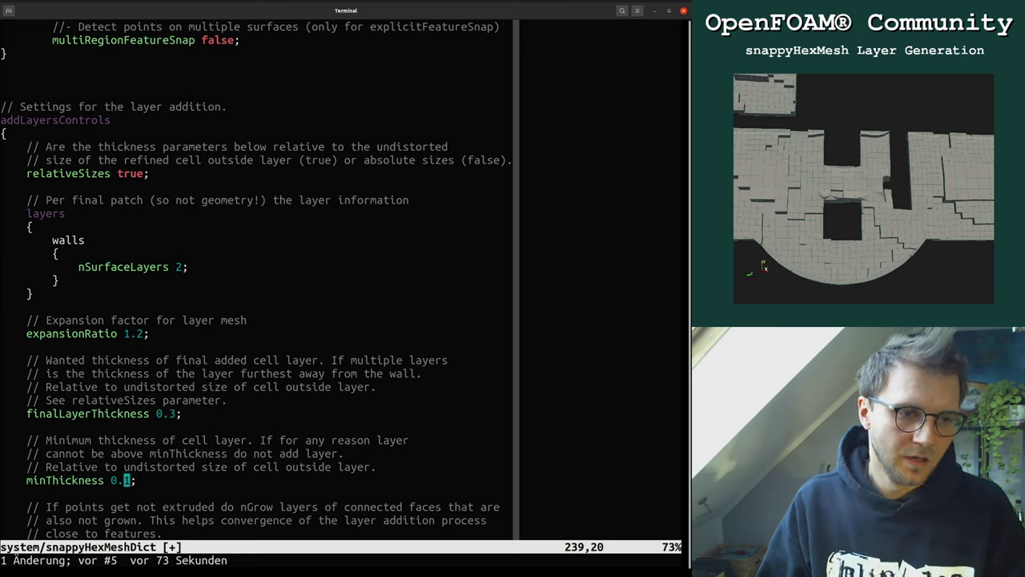
key("Up")
key("Up")
key("Up")
key("Up")
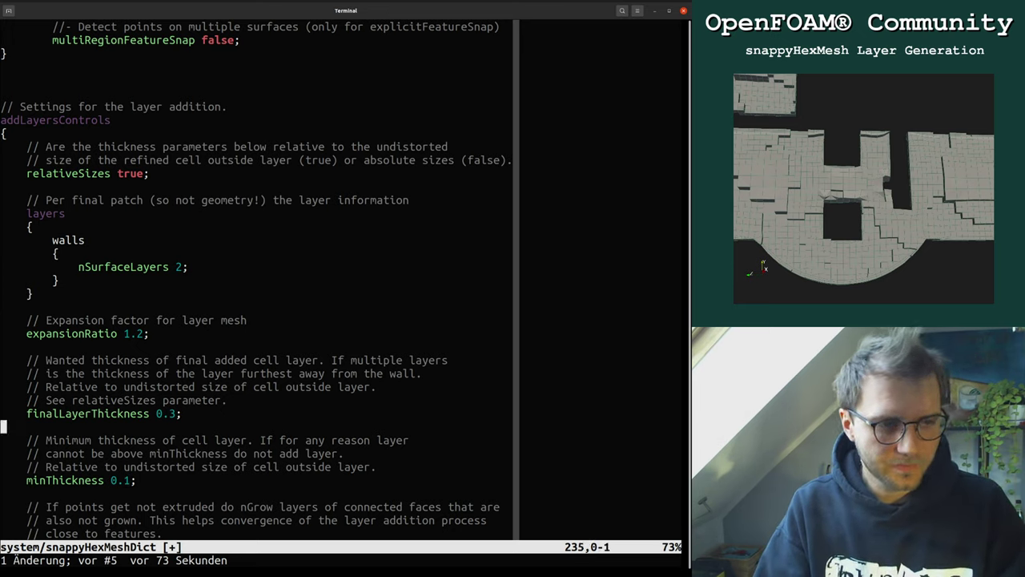
key("Up")
key("w")
Step: Examine the nGrow parameter and the advanced layer settings from featureAngle through nSmoothNormals
key("Down")
key("Down")
key("Down")
key("Down")
key("Down")
key("Down")
key("Down")
key("Down")
key("Down")
key("Down")
key("Down")
key("Down")
key("Down")
key("Down")
key("Down")
key("Down")
key("Down")
key("Down")
key("Down")
key("Down")
key("Down")
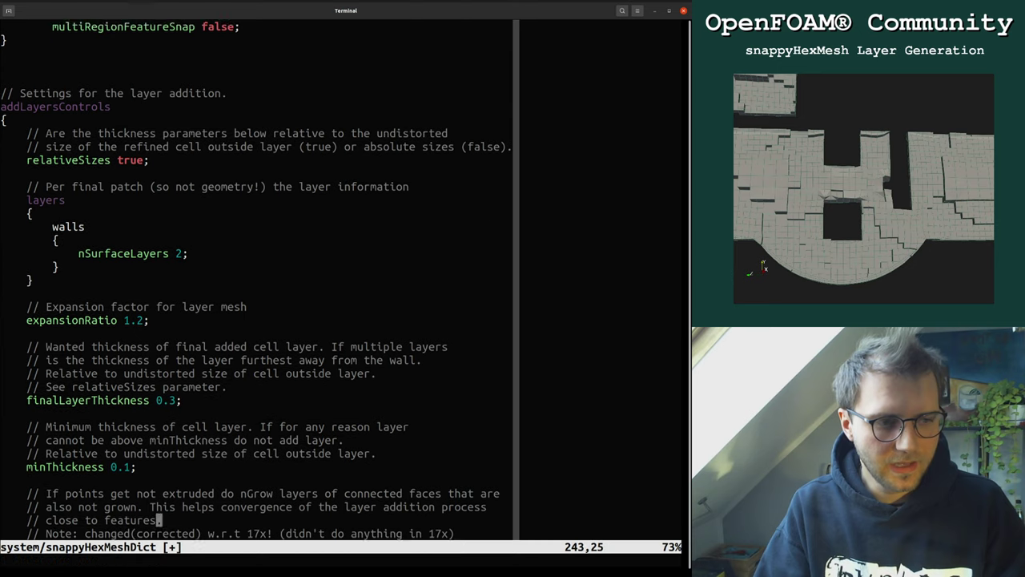
key("Down")
key("Down")
key("Down")
key("Down")
key("Down")
key("Down")
key("Down")
key("Down")
key("Down")
key("Down")
key("Down")
key("Down")
key("Down")
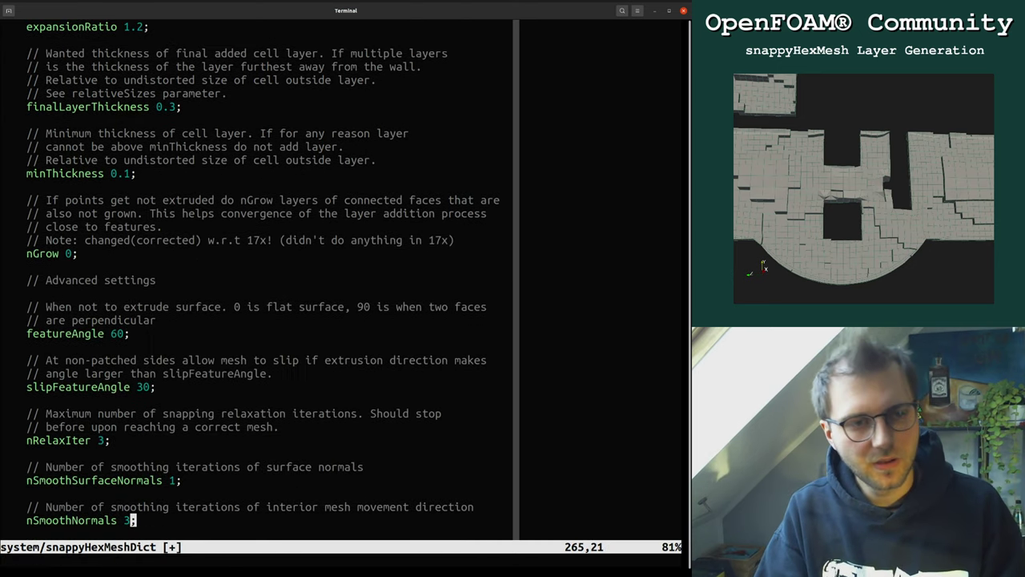
Step: Look back through the layer settings to the start of addLayersControls and examine the nSurfaceLayers entry for walls
key("Up")
key("Up")
key("Up")
key("Up")
key("Up")
key("Up")
key("Up")
key("Up")
key("Up")
key("Up")
key("Up")
key("Up")
key("Up")
key("Up")
key("Up")
key("Up")
key("Up")
key("Up")
key("Up")
key("Up")
key("Up")
key("Up")
key("Up")
key("Up")
key("Up")
key("Up")
key("Up")
key("Up")
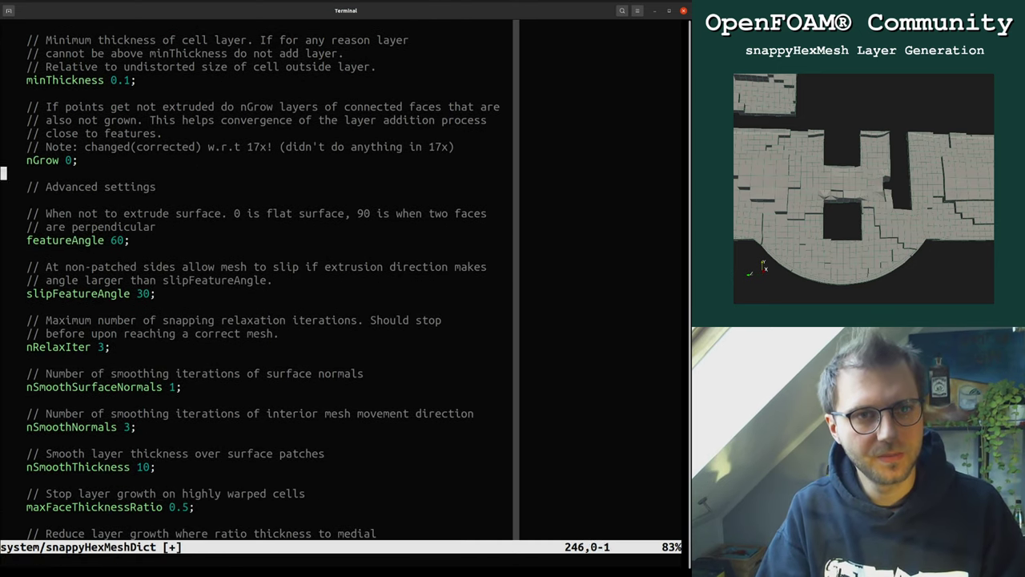
key("Down")
key("Down")
key("Down")
key("Down")
key("Down")
key("Down")
key("Down")
key("Down")
key("Down")
key("Down")
key("Down")
key("Down")
key("Down")
key("Down")
key("Down")
key("Down")
key("Down")
key("Down")
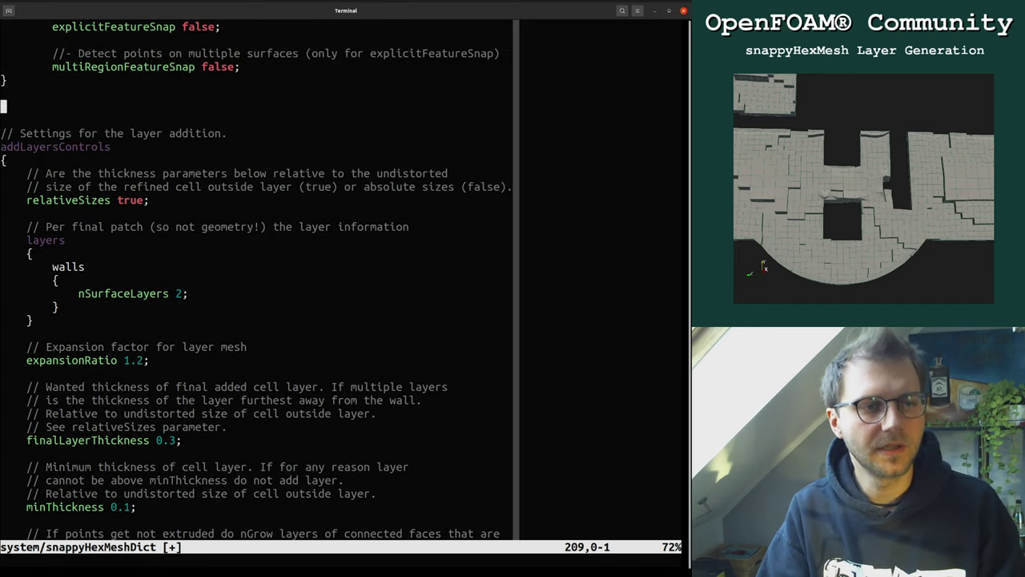
key("Up")
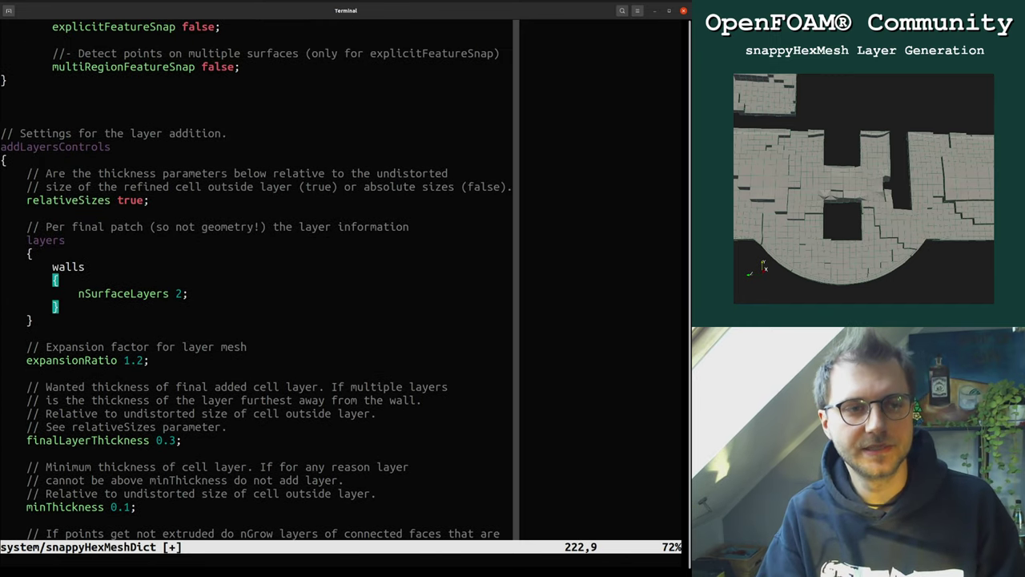
key("Down")
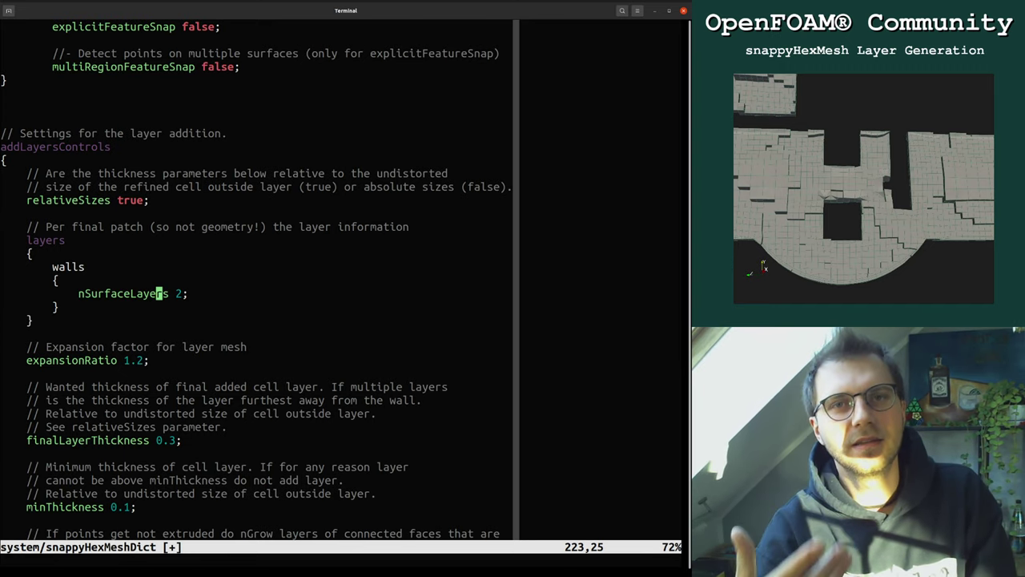
key("j")
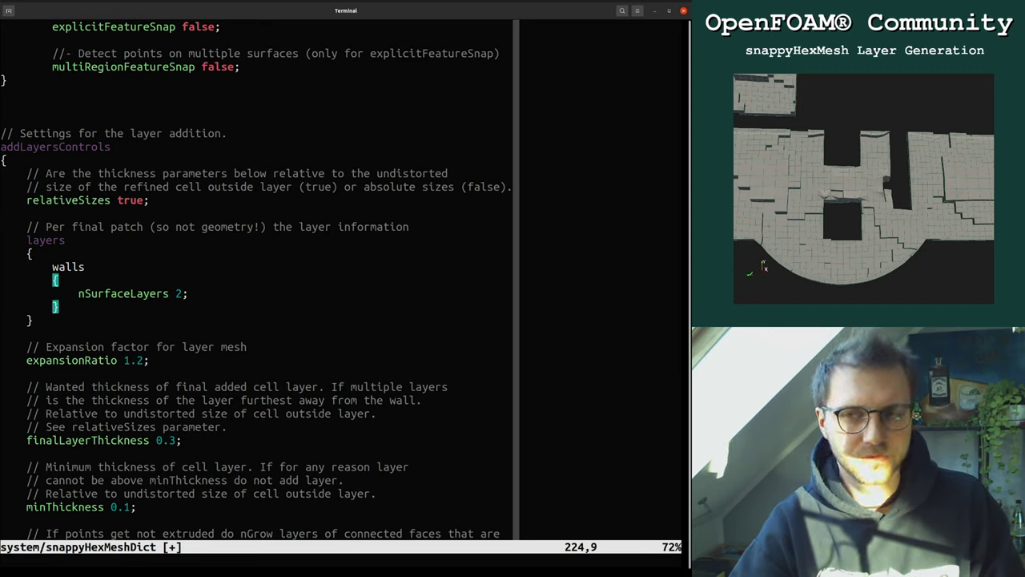
Step: Split the editor horizontally and start an edit-file command in the lower pane
type(":")
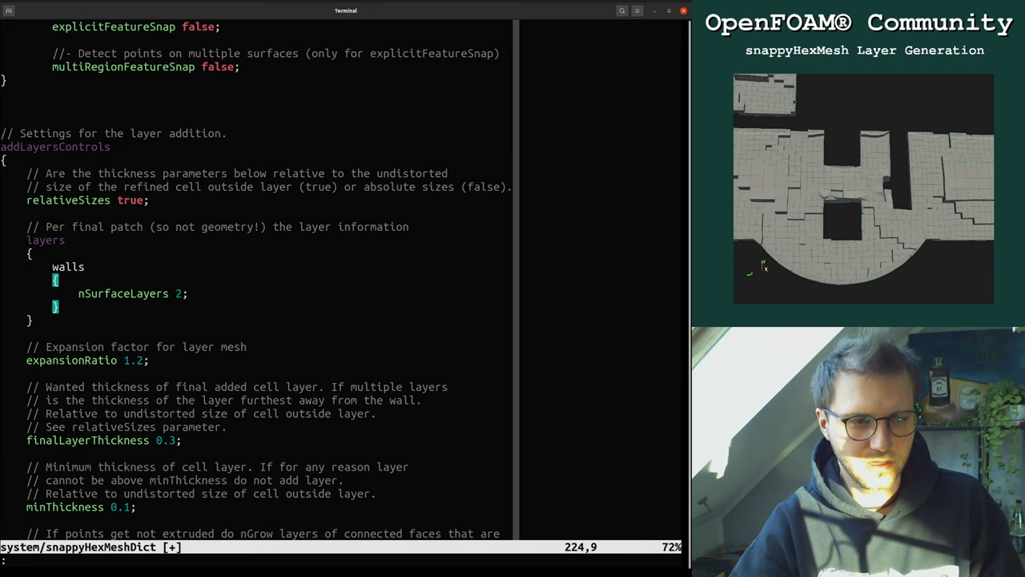
type("split")
key("Return")
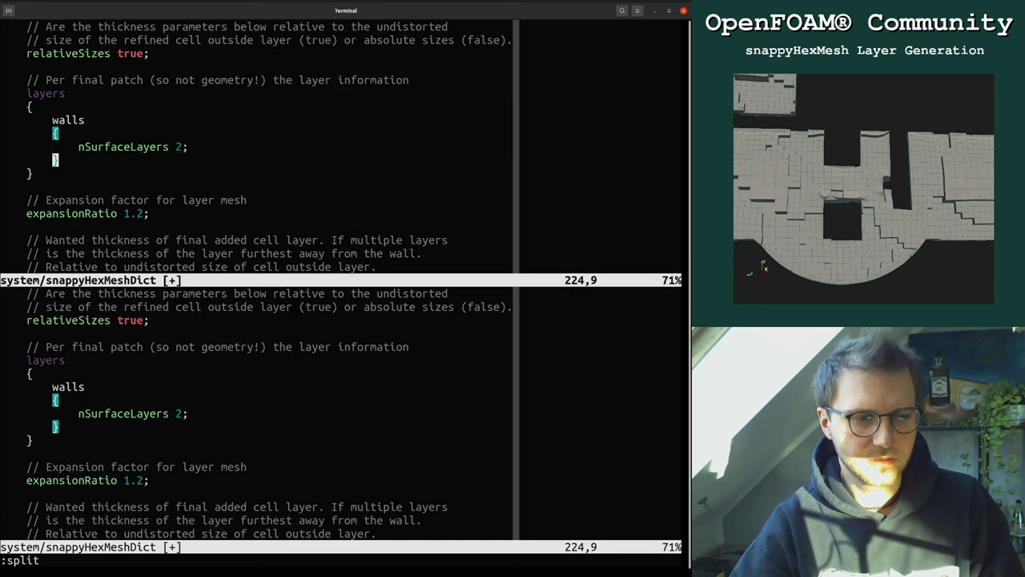
key("ctrl+w")
key("j")
key("j")
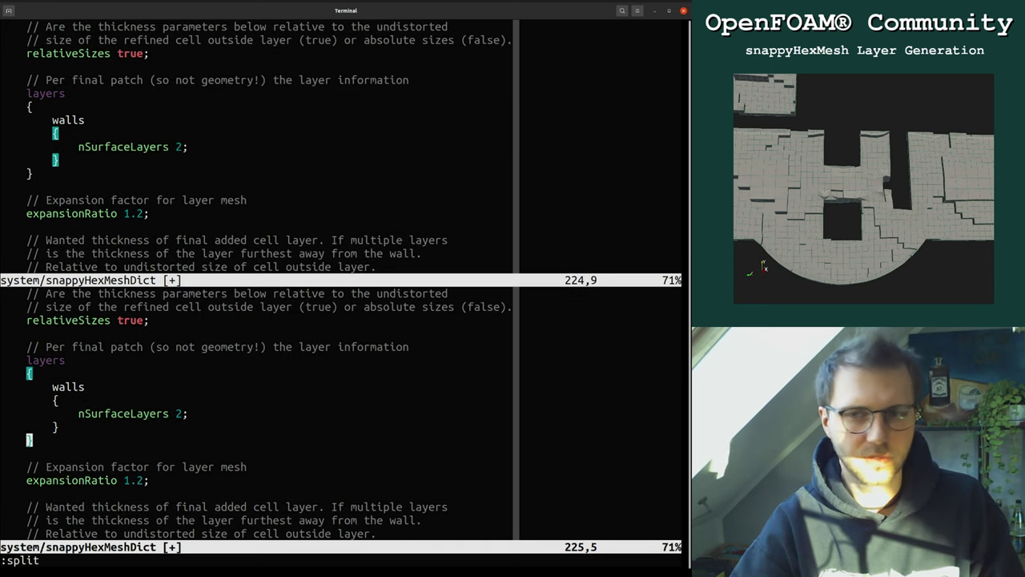
left_click(159, 413)
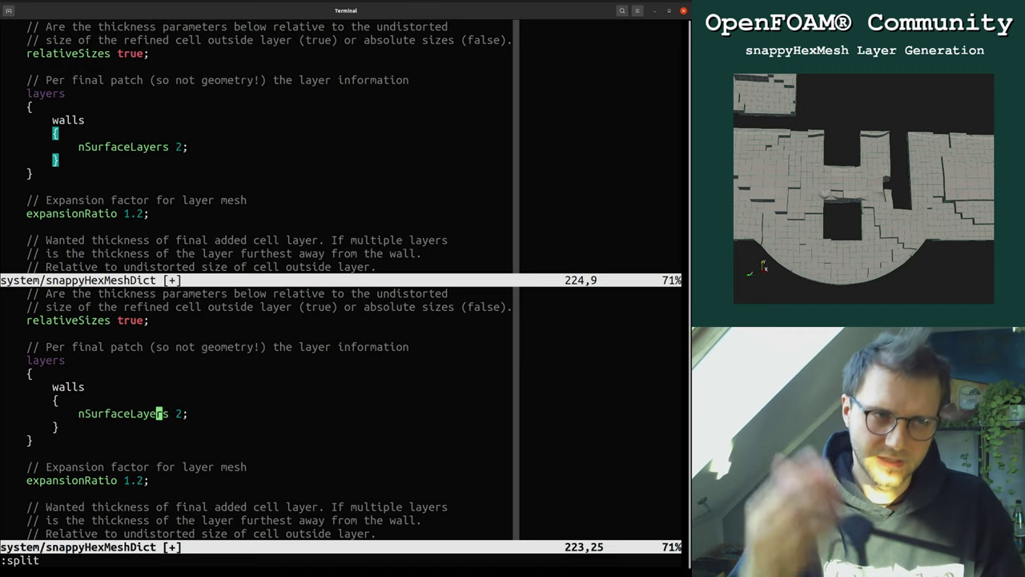
type(":e ")
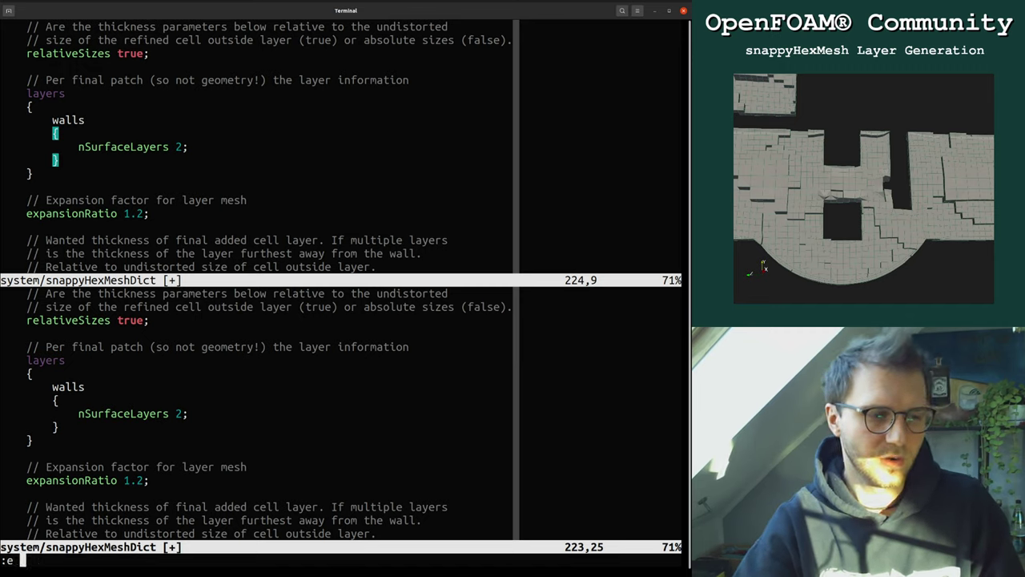
type("$H")
key("BackSpace")
type("F")
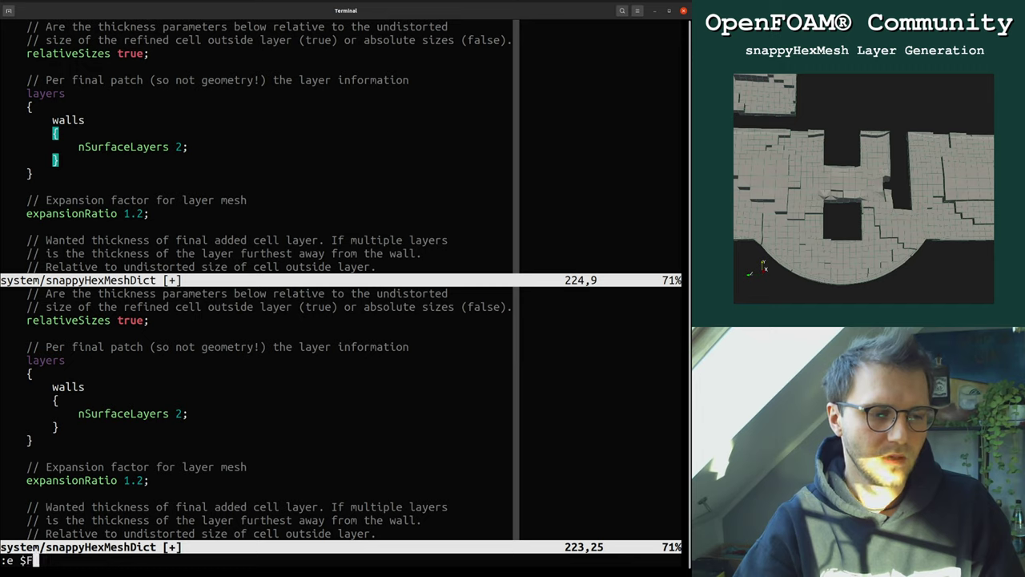
type("OAM_SRC/")
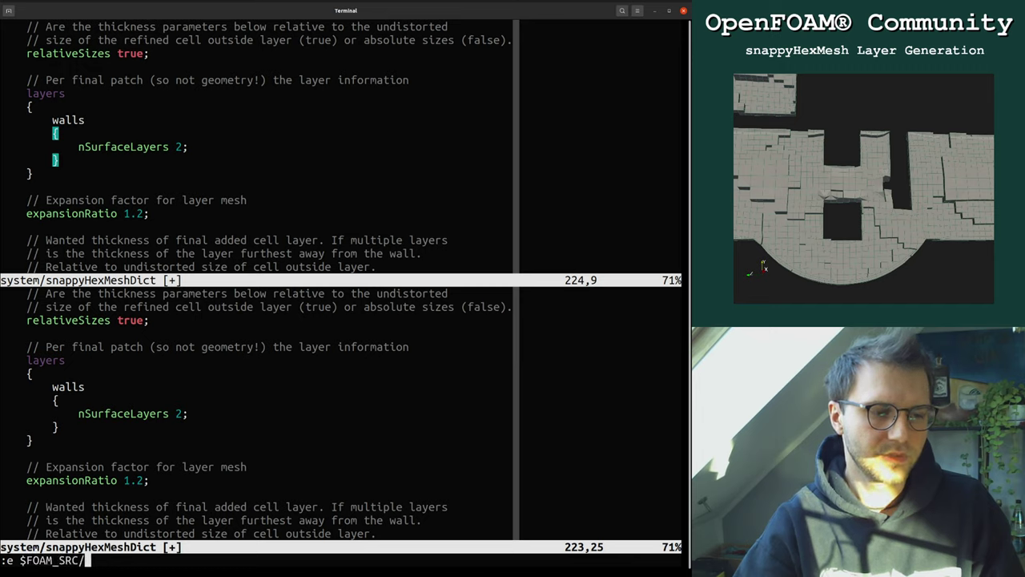
key("Tab")
key("BackSpace")
key("BackSpace")
key("BackSpace")
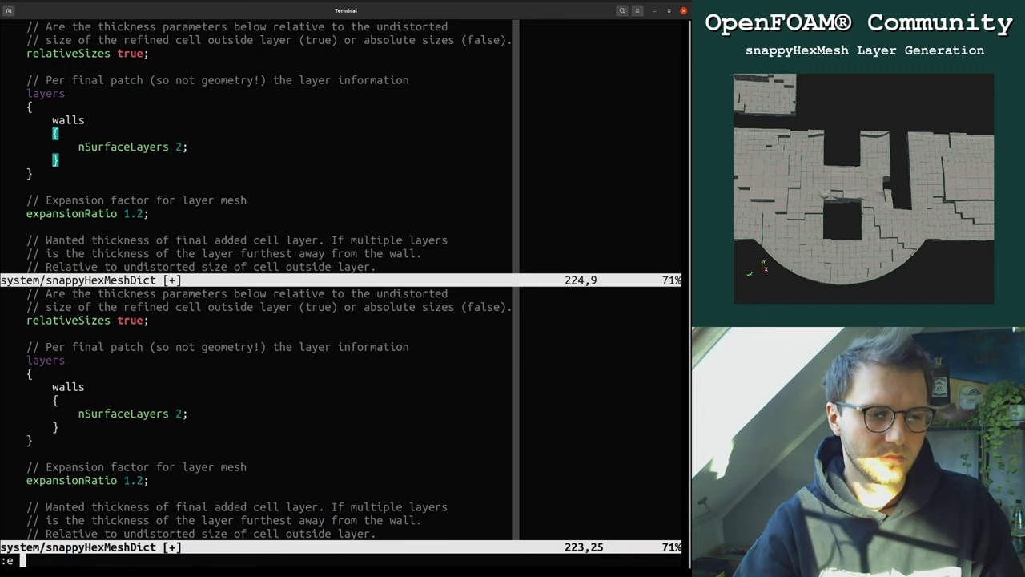
type("$HOME")
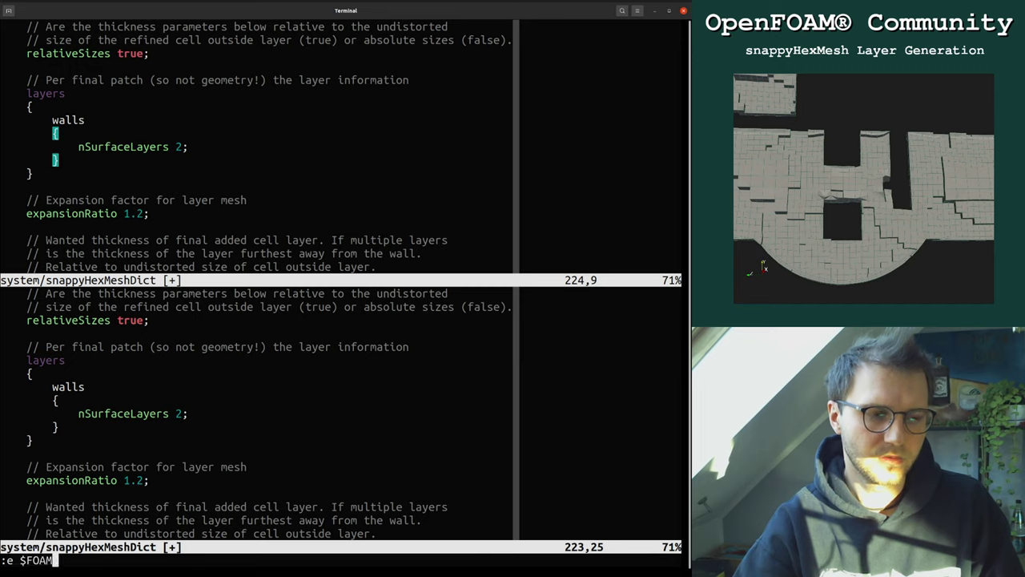
key("BackSpace")
key("BackSpace")
key("BackSpace")
key("BackSpace")
Step: Open $HOME/OpenFOAM/OpenFOAM-8/etc/caseDicts/mesh/generation/snappyHexMeshDict in the lower pane
type("HOME/Open")
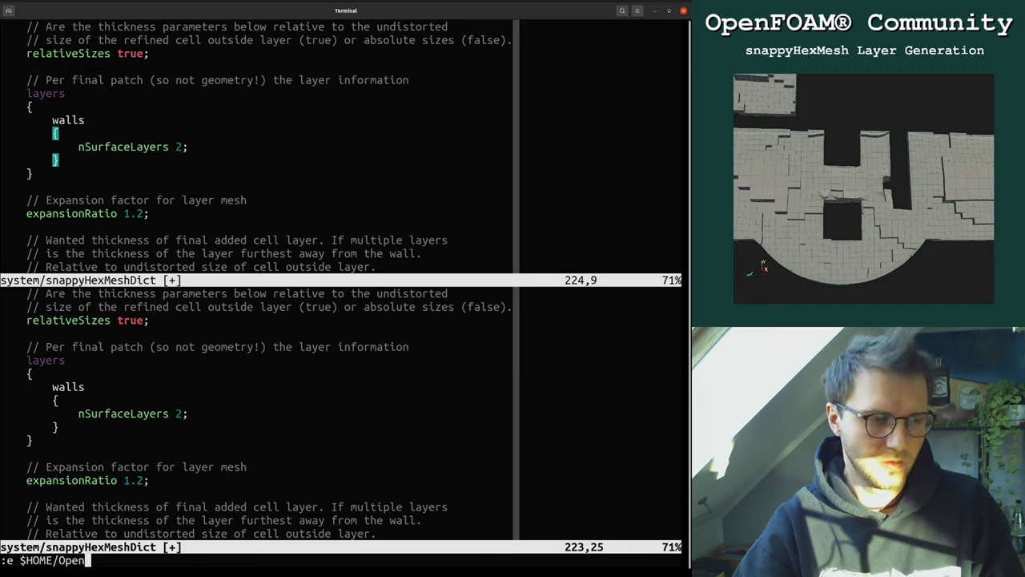
key("Tab")
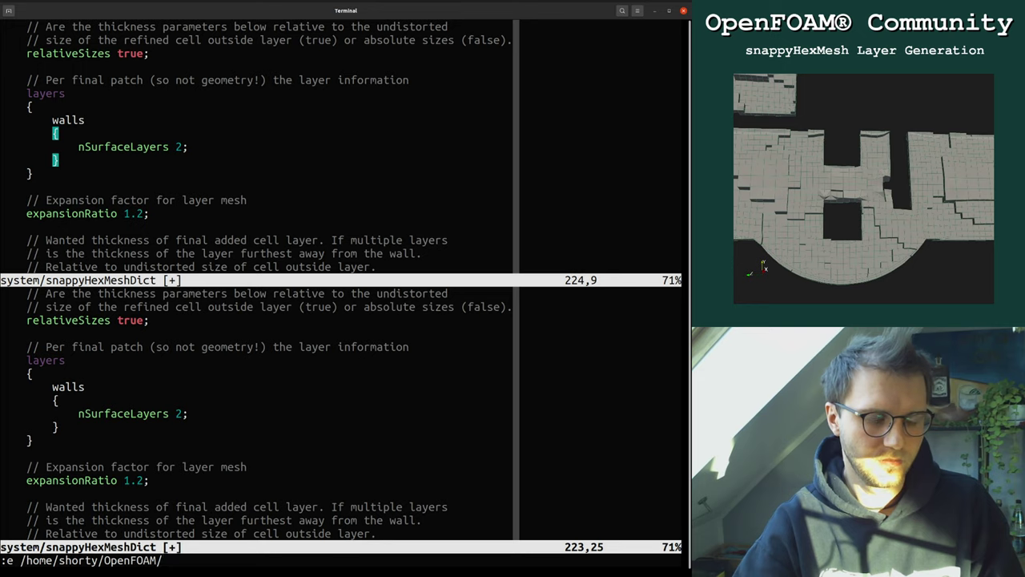
type("O")
key("Tab")
key("Tab")
key("Tab")
key("Tab")
key("Tab")
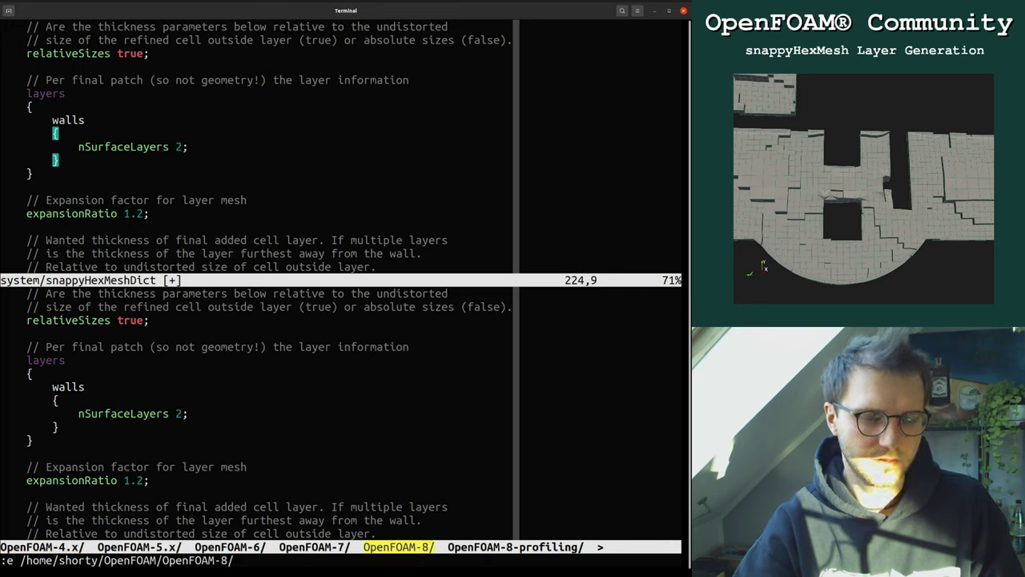
key("Tab")
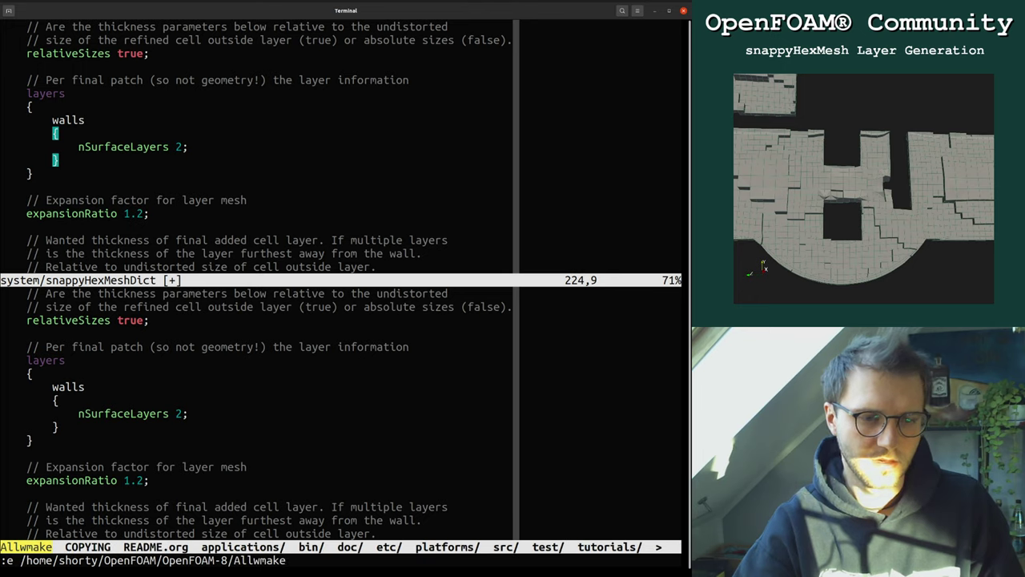
key("Tab")
key("Tab")
key("Tab")
key("Tab")
key("Tab")
key("Tab")
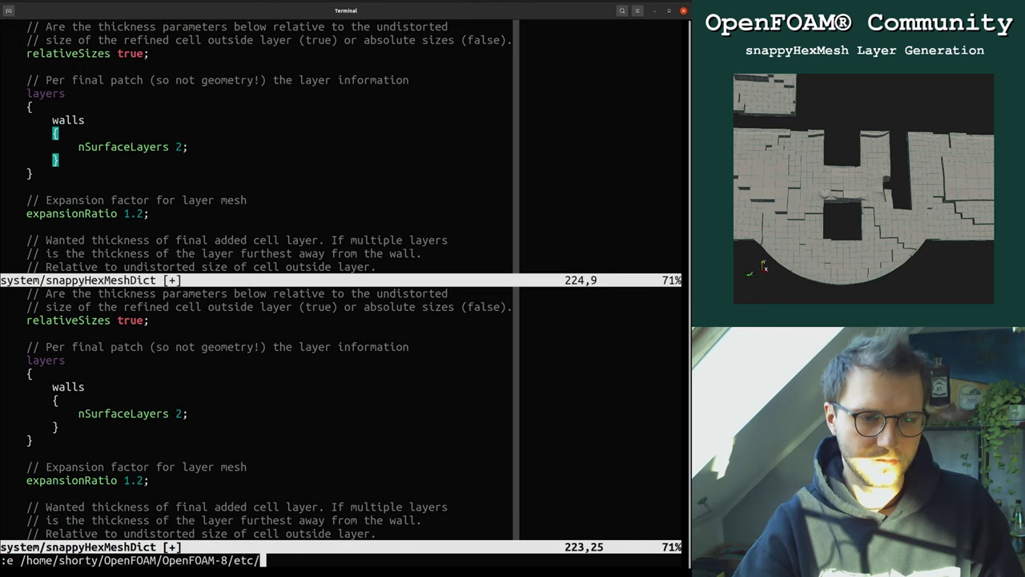
key("Tab")
key("Tab")
key("Tab")
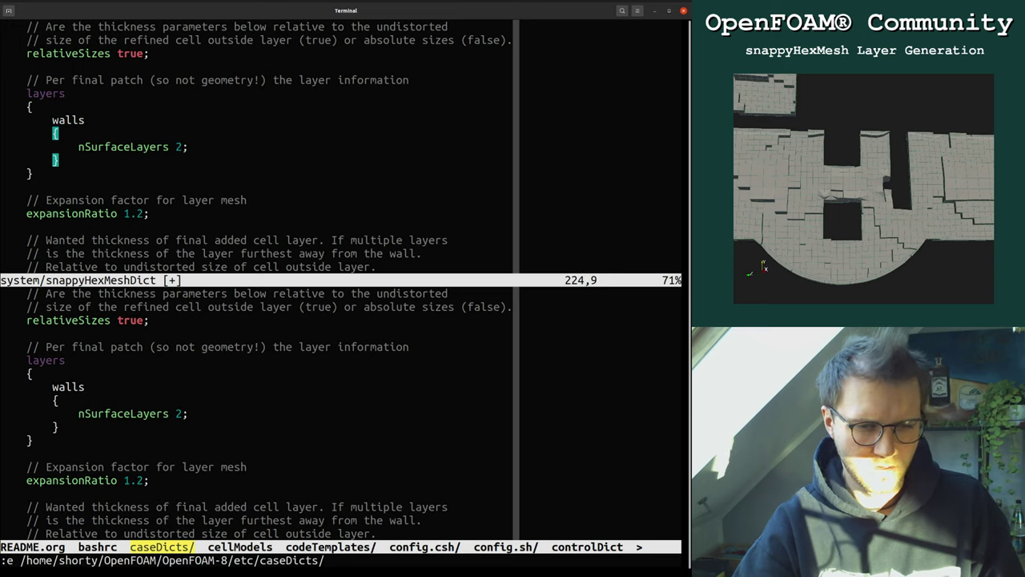
key("Tab")
key("Tab")
key("Tab")
key("Tab")
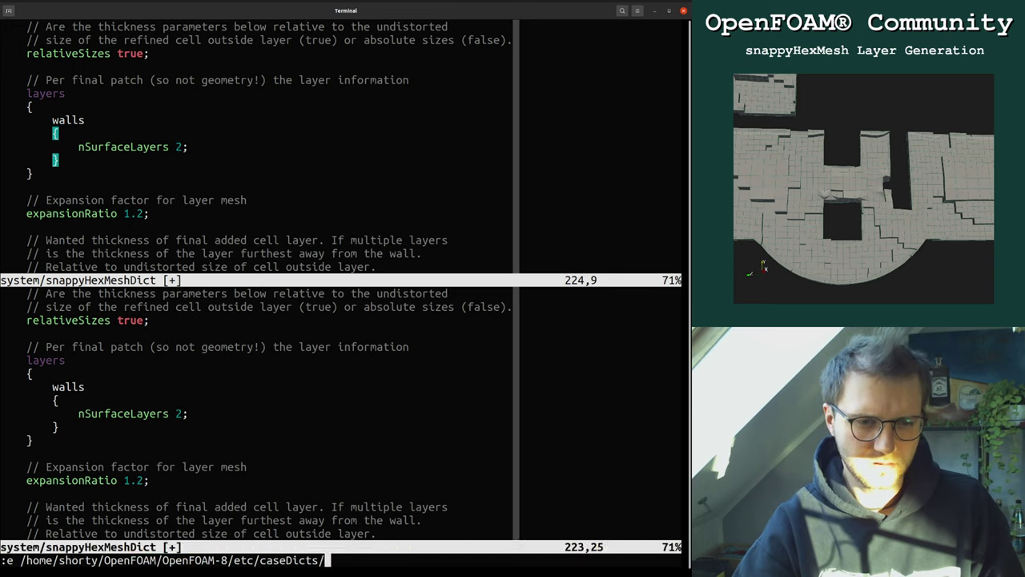
key("Tab")
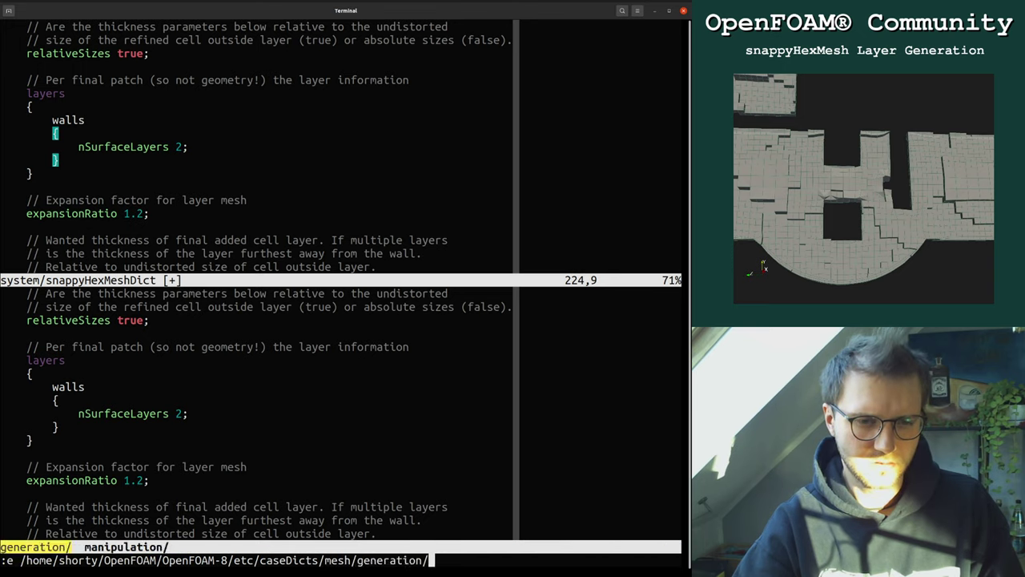
key("Tab")
key("Tab")
key("Tab")
type("sn")
key("Tab")
key("Return")
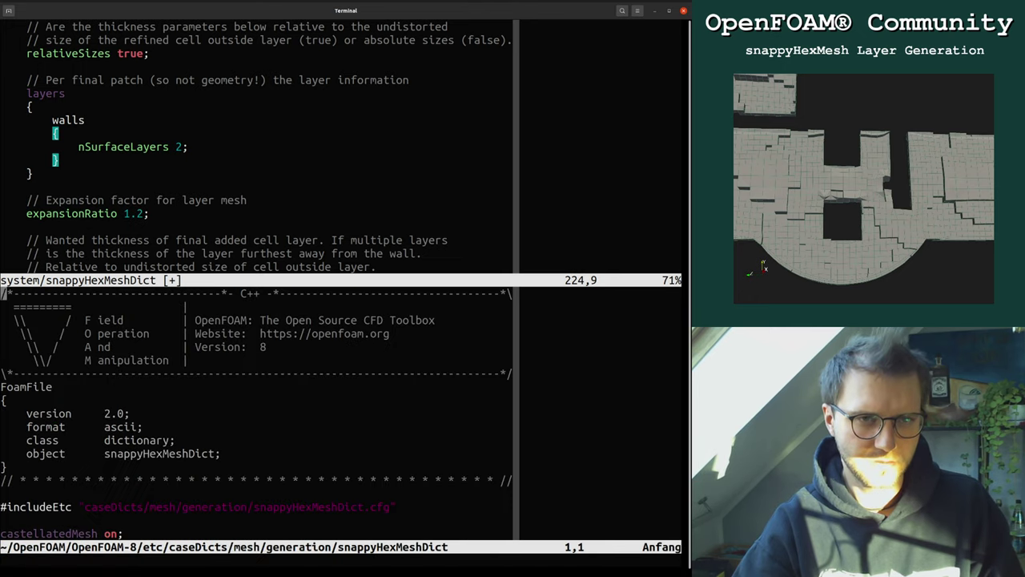
Step: Look through the OpenFOAM-8 template snappyHexMeshDict from its header to the end of the file
key("j")
key("j")
key("j")
key("j")
key("j")
key("j")
key("j")
key("j")
key("j")
key("j")
key("j")
key("j")
key("j")
key("j")
key("j")
key("j")
key("j")
key("j")
key("j")
key("j")
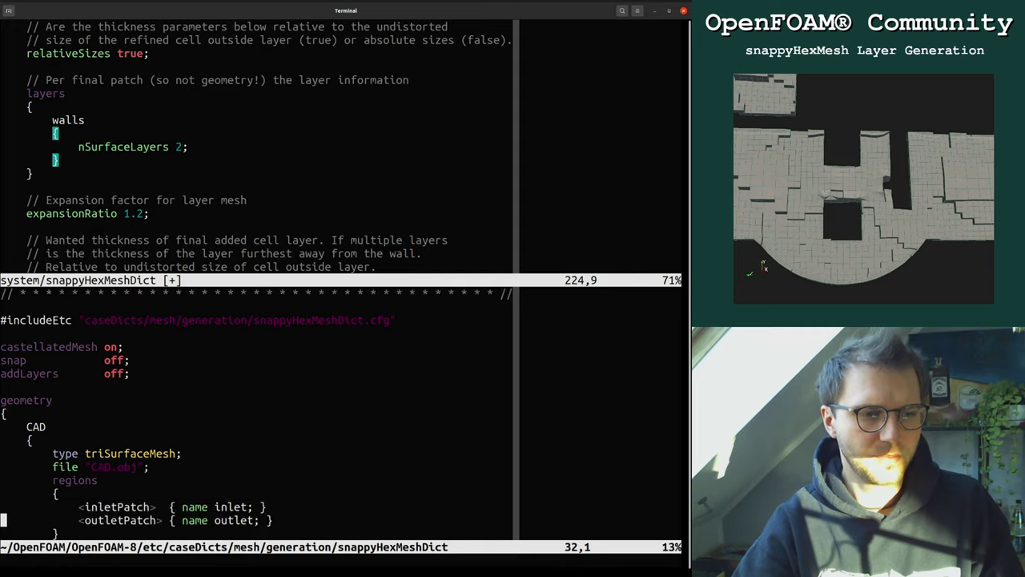
key("j")
key("j")
key("j")
key("j")
key("j")
key("j")
key("j")
key("j")
key("j")
key("j")
key("j")
key("j")
key("j")
key("j")
key("j")
key("j")
key("j")
key("j")
key("j")
key("j")
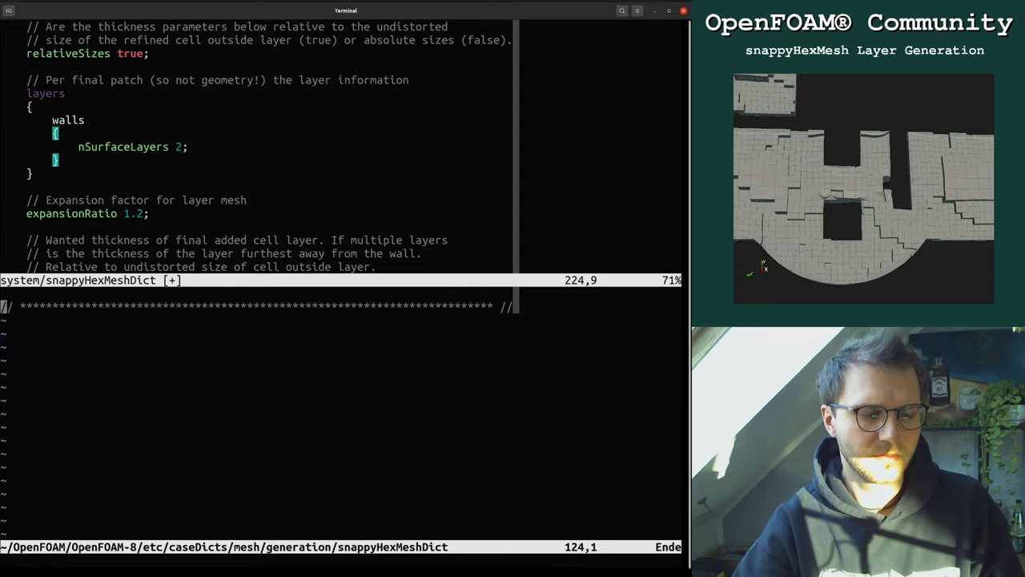
Step: Recall the edit command for the OpenFOAM-8 template snappyHexMeshDict and list the matching files in etc/caseDicts/mesh/generation
type(":q")
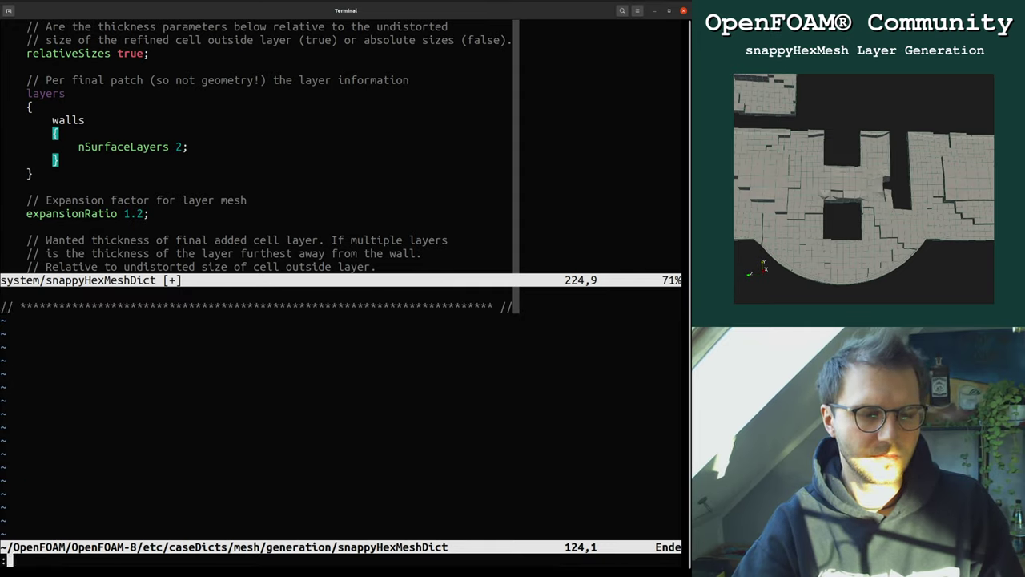
key("Up")
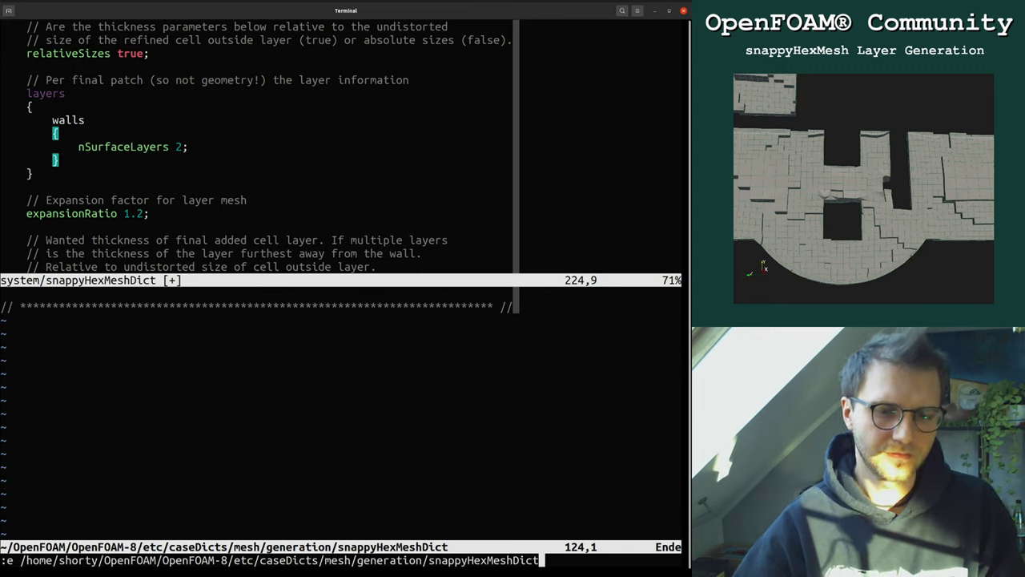
key("Tab")
key("Tab")
key("Tab")
key("Tab")
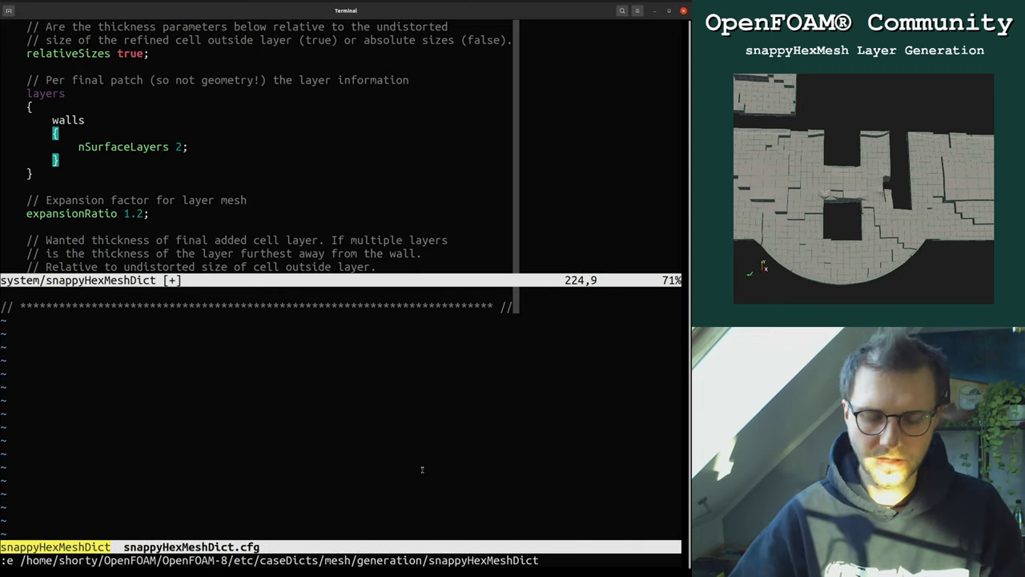
Step: Change the edit command's path to $HOME/OpenFOAM/OpenFOAM-8/applications/utilities/mesh/generation/snappyHexMesh/ and list the files in that folder
key("BackSpace")
key("BackSpace")
key("BackSpace")
key("BackSpace")
key("BackSpace")
key("BackSpace")
key("BackSpace")
key("BackSpace")
key("BackSpace")
key("BackSpace")
key("BackSpace")
key("BackSpace")
key("BackSpace")
key("BackSpace")
key("BackSpace")
key("BackSpace")
key("BackSpace")
key("BackSpace")
key("BackSpace")
key("BackSpace")
key("BackSpace")
key("BackSpace")
key("BackSpace")
key("BackSpace")
key("BackSpace")
key("BackSpace")
key("BackSpace")
key("BackSpace")
key("BackSpace")
key("BackSpace")
key("BackSpace")
key("BackSpace")
key("BackSpace")
key("BackSpace")
key("BackSpace")
key("BackSpace")
key("BackSpace")
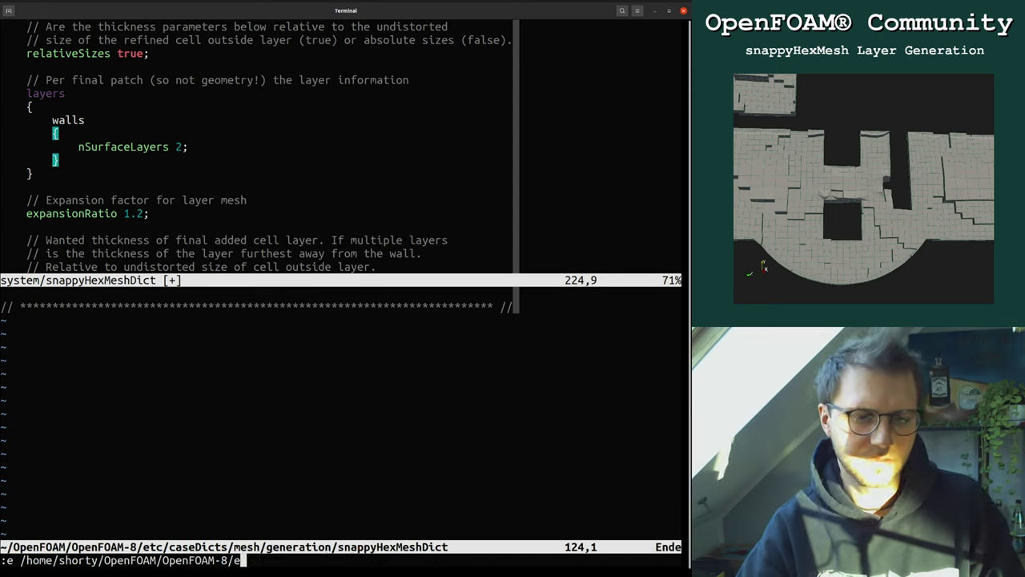
type("so")
key("BackSpace")
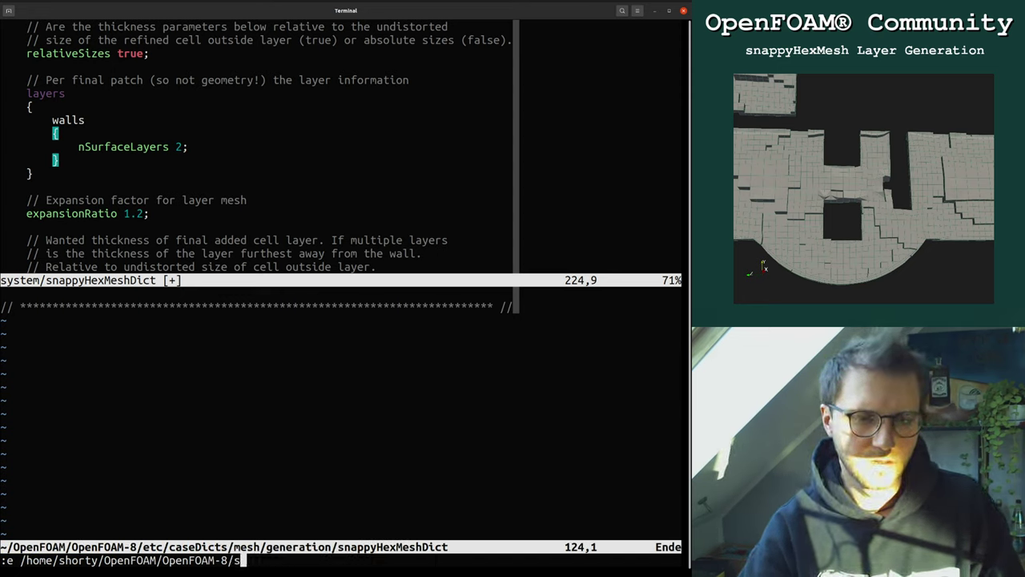
type("t")
key("BackSpace")
key("BackSpace")
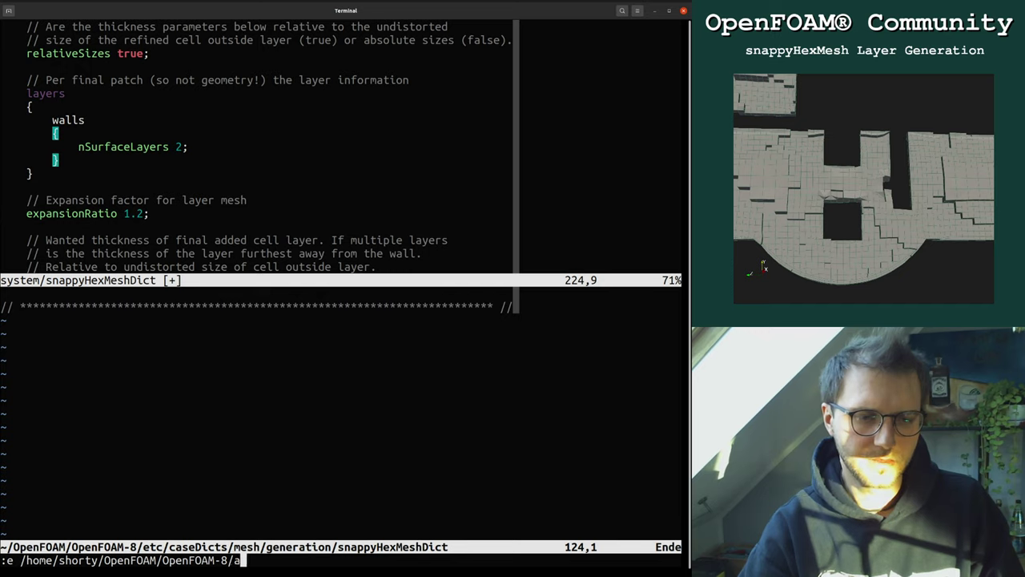
type("a")
key("Tab")
type("u")
key("Tab")
type("m")
key("Tab")
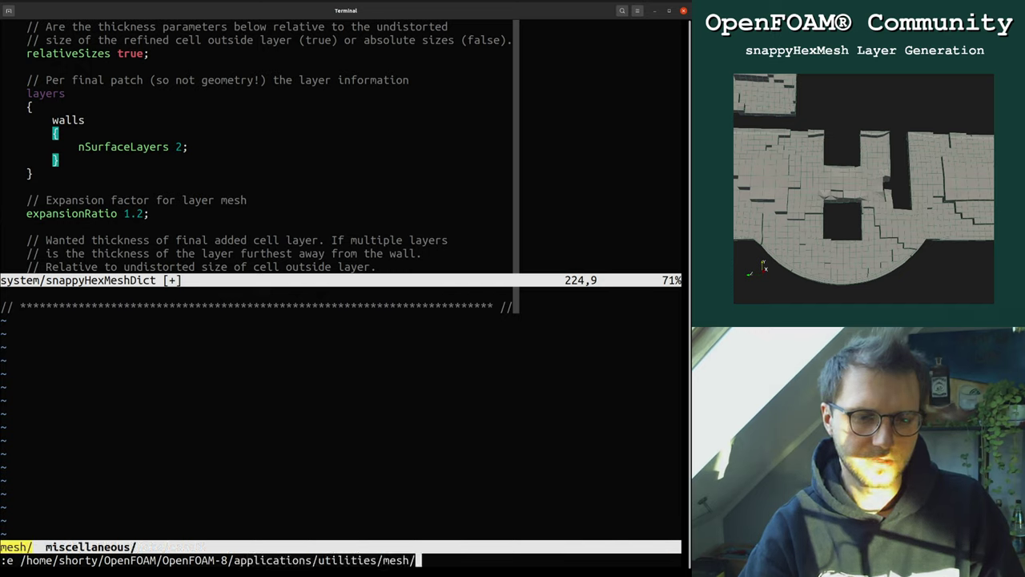
type("g")
key("Tab")
type("s")
key("Tab")
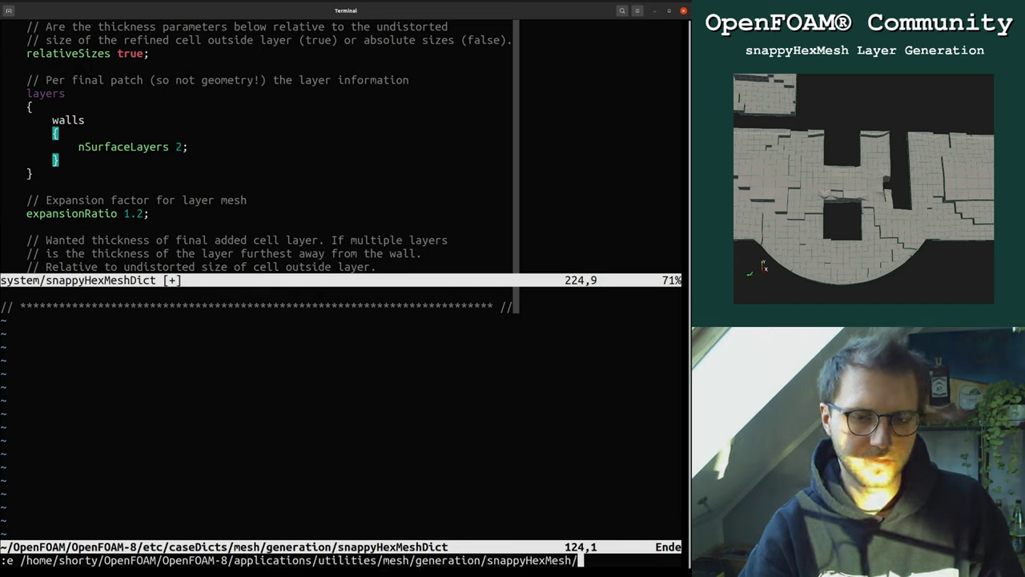
key("Tab")
key("Tab")
key("Tab")
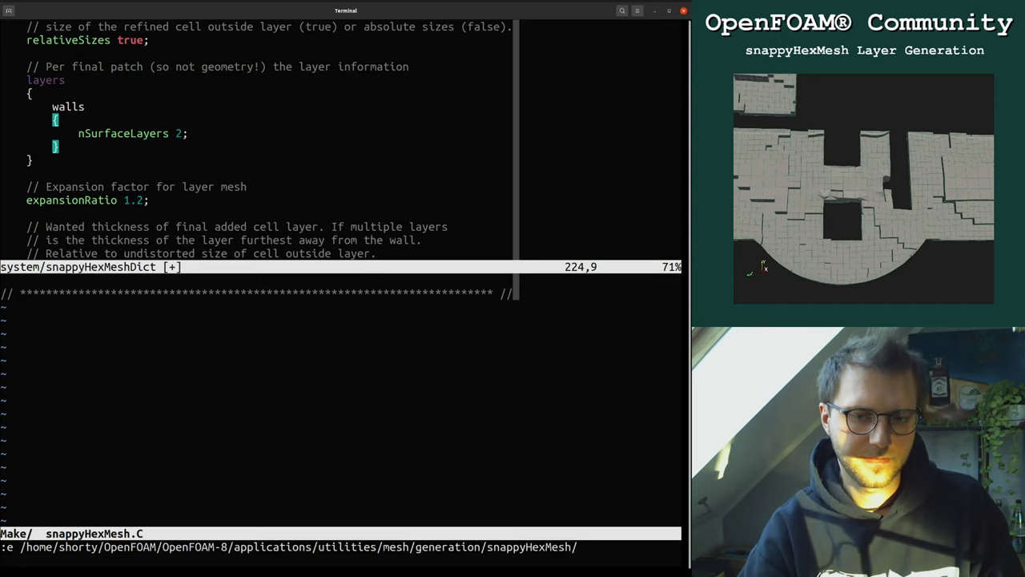
key("Tab")
key("Tab")
key("Tab")
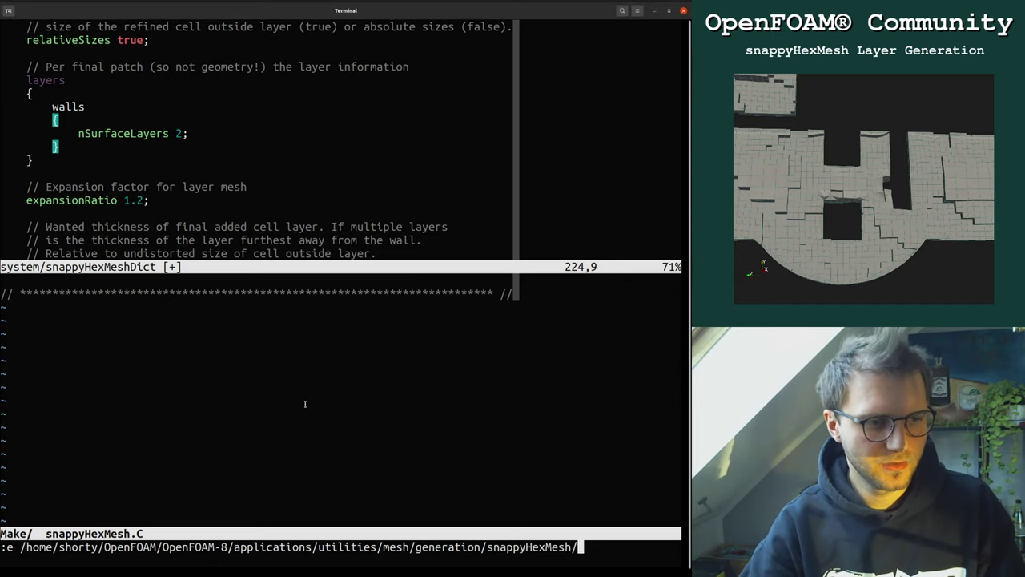
Step: Discard the snappyHexMesh utility path from the edit command
key("Up")
key("Down")
key("BackSpace")
key("BackSpace")
key("BackSpace")
key("BackSpace")
key("BackSpace")
key("BackSpace")
key("BackSpace")
key("BackSpace")
key("BackSpace")
key("BackSpace")
key("BackSpace")
key("BackSpace")
key("BackSpace")
key("BackSpace")
key("BackSpace")
key("BackSpace")
key("BackSpace")
key("BackSpace")
key("BackSpace")
key("BackSpace")
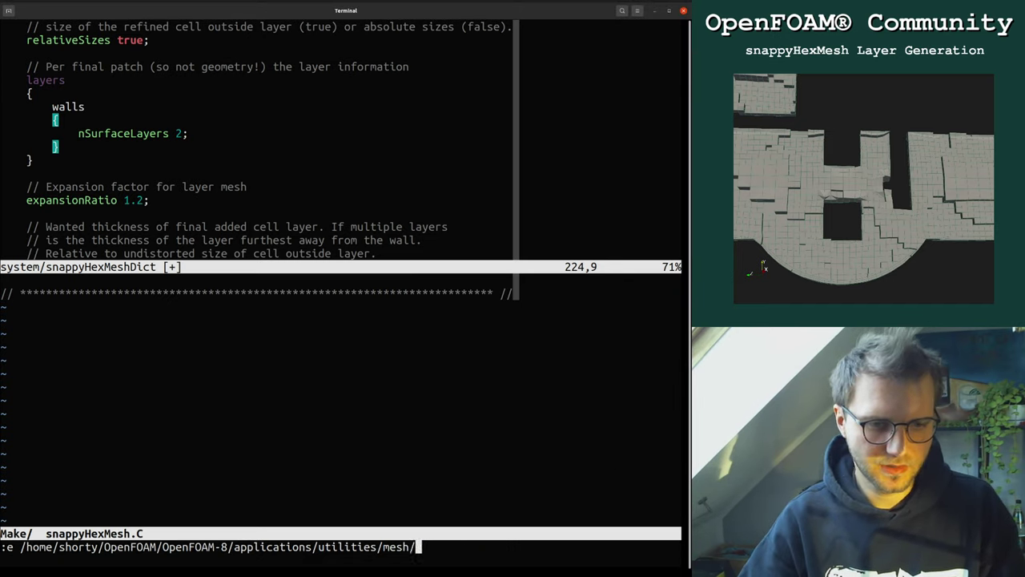
key("BackSpace")
key("BackSpace")
key("BackSpace")
key("BackSpace")
key("BackSpace")
key("BackSpace")
key("BackSpace")
key("BackSpace")
key("BackSpace")
key("BackSpace")
key("BackSpace")
key("BackSpace")
key("BackSpace")
key("BackSpace")
key("BackSpace")
key("BackSpace")
key("BackSpace")
key("BackSpace")
key("BackSpace")
key("BackSpace")
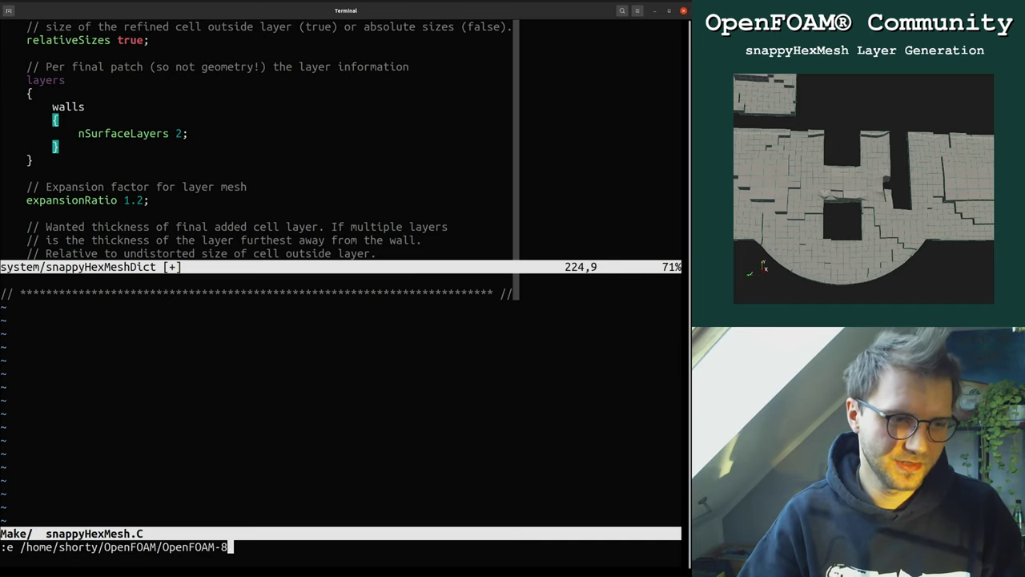
key("BackSpace")
key("BackSpace")
key("BackSpace")
key("BackSpace")
key("BackSpace")
key("BackSpace")
key("BackSpace")
key("BackSpace")
key("BackSpace")
key("BackSpace")
key("BackSpace")
key("BackSpace")
key("BackSpace")
key("BackSpace")
key("BackSpace")
key("BackSpace")
key("BackSpace")
Step: Recall the edit command for the OpenFOAM-8 template snappyHexMeshDict and change its path to etc/caseDicts/annotated/
key("Up")
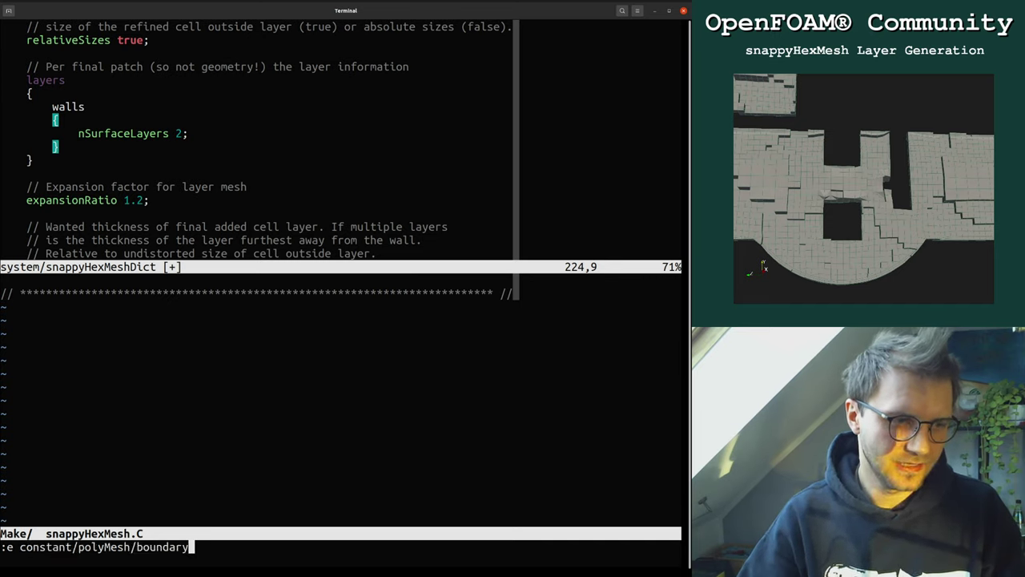
key("Up")
key("Down")
key("Down")
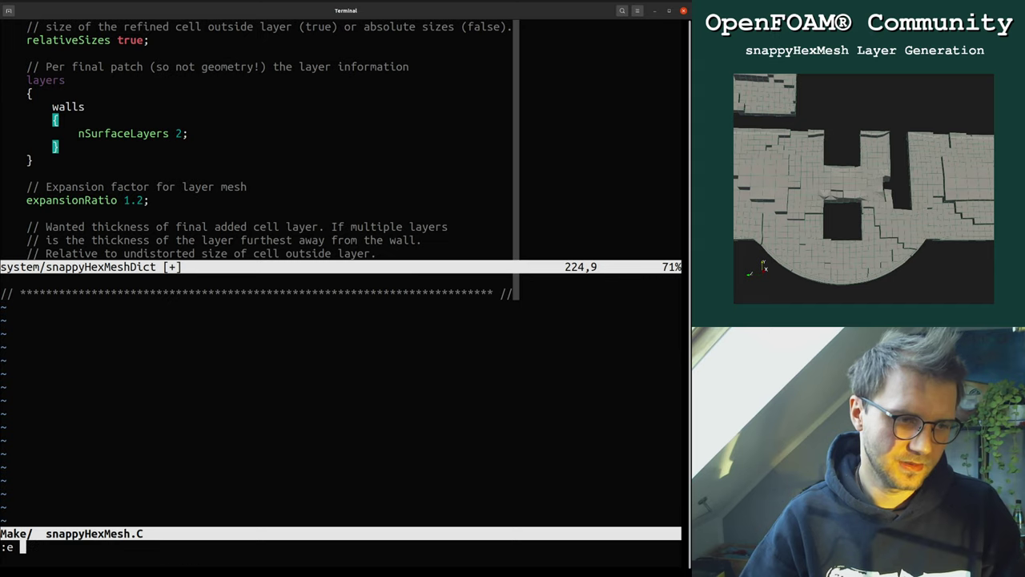
type("e /home/shorty/OpenFOAM/OpenFOAM-8/etc/caseDicts/mesh/generation/snappyHexMeshDict")
key("BackSpace")
key("BackSpace")
key("BackSpace")
key("BackSpace")
key("BackSpace")
key("BackSpace")
key("BackSpace")
key("BackSpace")
key("BackSpace")
key("BackSpace")
key("BackSpace")
key("BackSpace")
key("BackSpace")
key("BackSpace")
key("BackSpace")
key("BackSpace")
key("BackSpace")
key("BackSpace")
key("BackSpace")
key("BackSpace")
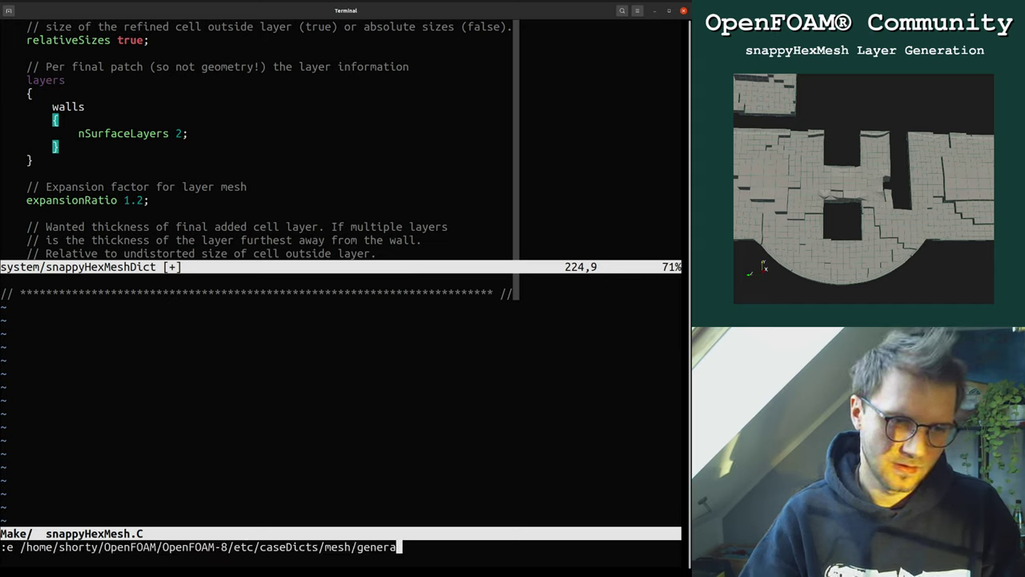
key("BackSpace")
key("BackSpace")
key("BackSpace")
key("BackSpace")
key("BackSpace")
key("BackSpace")
key("BackSpace")
key("BackSpace")
key("BackSpace")
key("BackSpace")
type("an")
key("Tab")
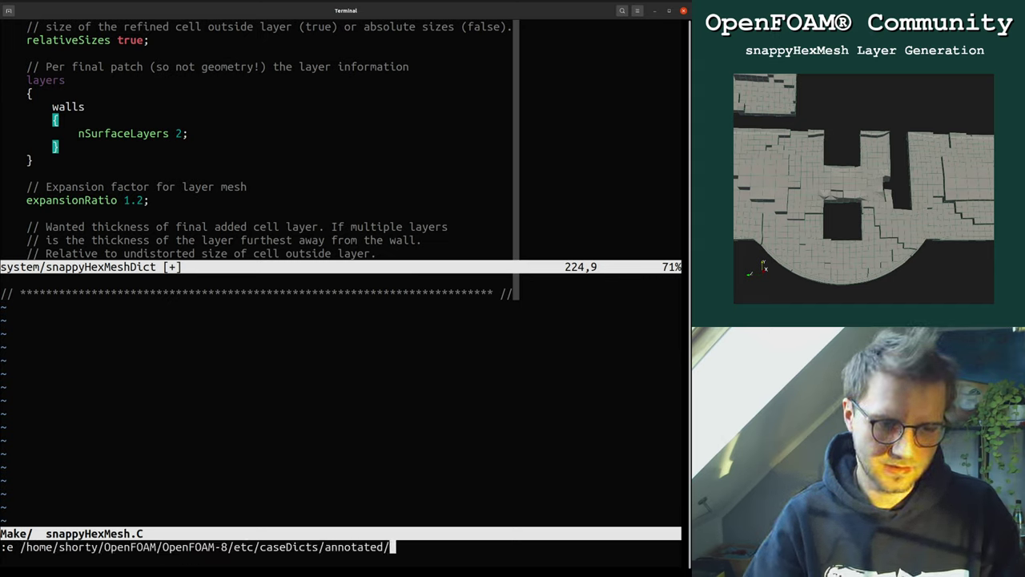
Step: List the files in the annotated folder and open its snappyHexMeshDict in the lower split
key("Tab")
key("Tab")
key("Tab")
key("Tab")
key("Tab")
key("Tab")
key("Tab")
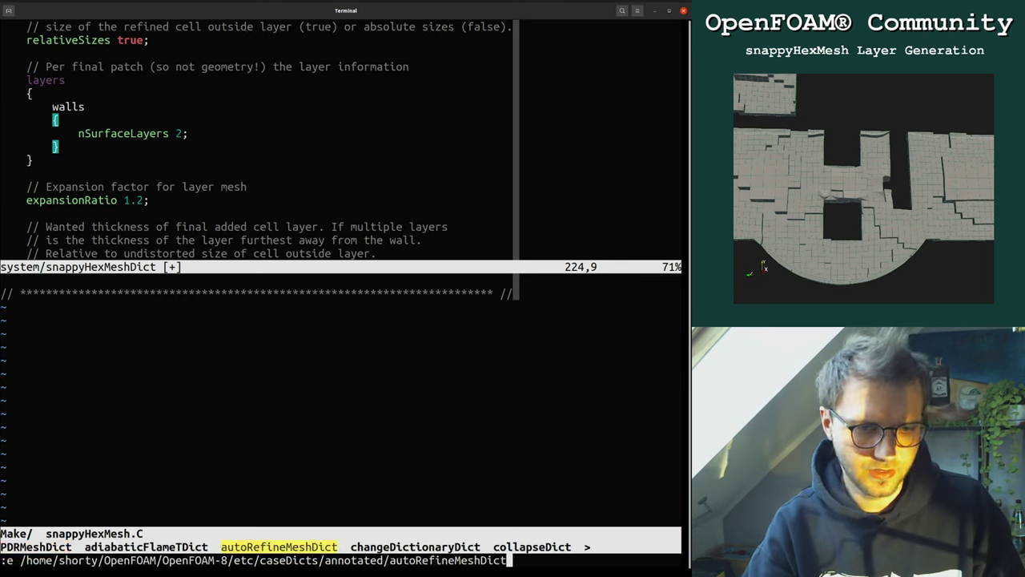
key("BackSpace")
key("BackSpace")
key("BackSpace")
key("BackSpace")
key("BackSpace")
key("BackSpace")
key("BackSpace")
key("BackSpace")
key("BackSpace")
key("BackSpace")
key("BackSpace")
key("BackSpace")
key("BackSpace")
key("BackSpace")
key("BackSpace")
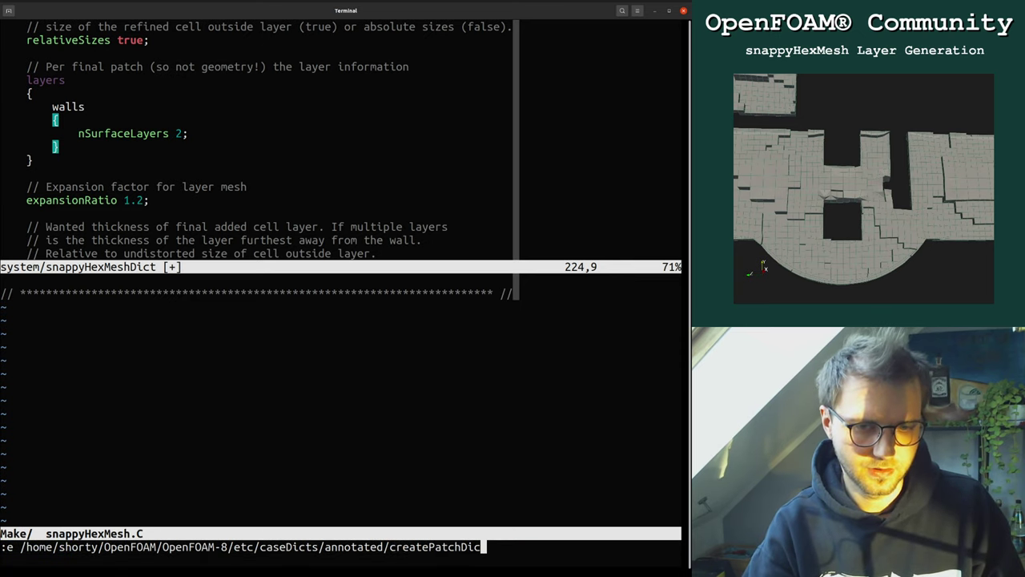
type("sna")
key("Tab")
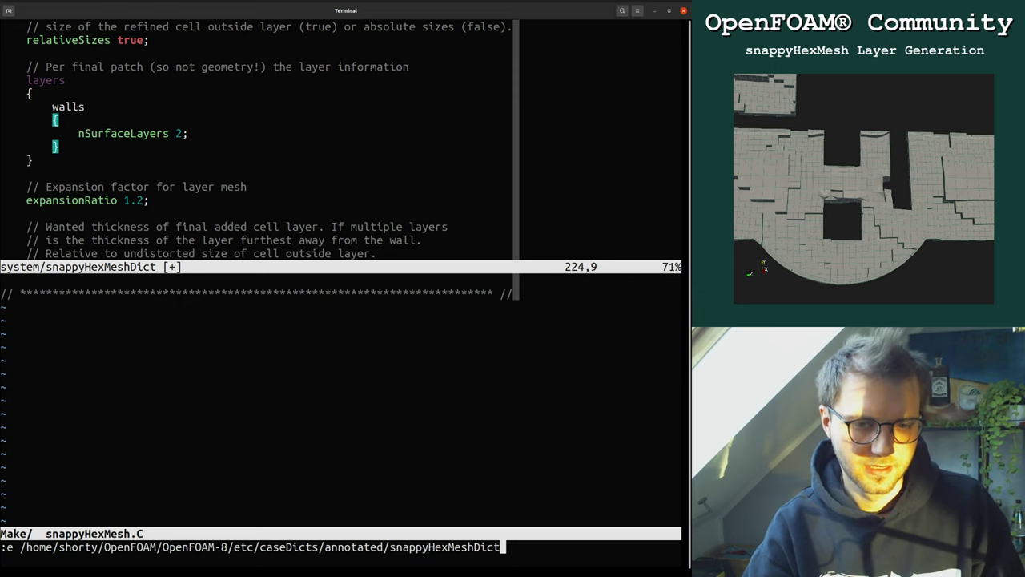
key("Return")
Step: Go through the annotated snappyHexMeshDict template to its addLayersControls section with the layer addition settings
key("j")
key("j")
key("j")
key("j")
key("j")
key("j")
key("j")
key("j")
key("j")
key("j")
key("j")
key("j")
key("j")
key("j")
key("j")
key("j")
key("j")
key("j")
key("j")
key("j")
key("j")
key("j")
key("j")
key("j")
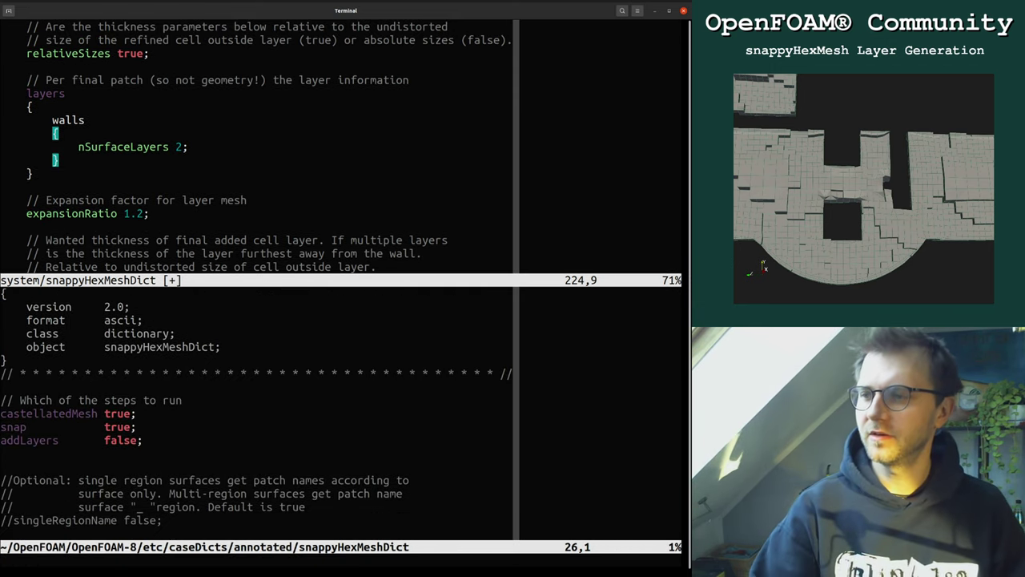
key("j")
key("j")
key("j")
key("j")
key("j")
key("j")
key("j")
key("j")
key("j")
key("j")
key("j")
key("j")
key("j")
key("j")
key("j")
key("j")
key("j")
key("j")
key("j")
key("j")
key("j")
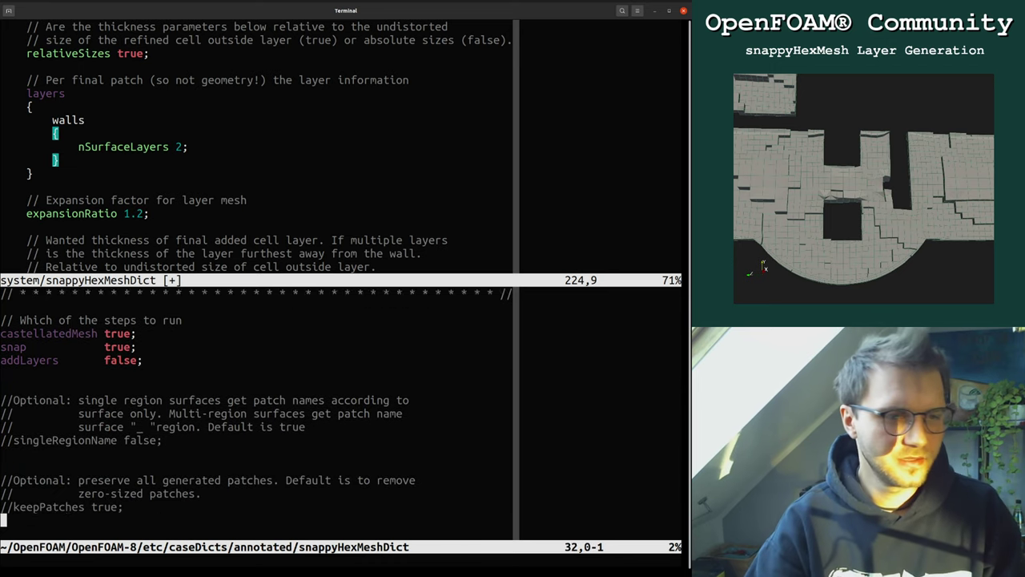
key("j")
key("j")
key("j")
key("j")
key("j")
key("j")
key("j")
key("j")
key("j")
key("j")
key("j")
key("j")
key("j")
key("j")
key("j")
key("j")
key("j")
key("j")
key("j")
key("j")
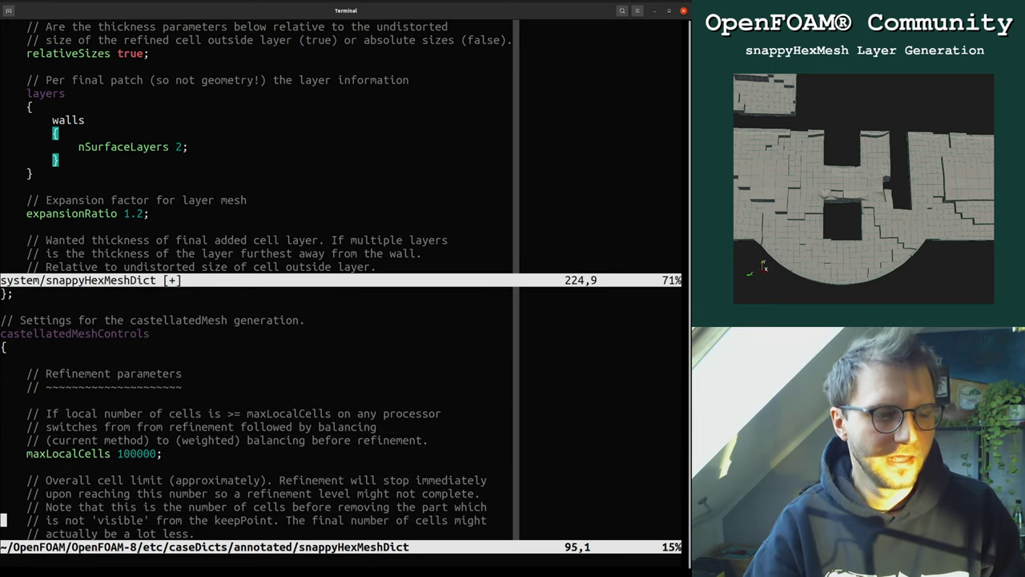
key("j")
key("j")
key("j")
key("j")
key("j")
key("j")
key("j")
key("j")
key("j")
key("j")
key("j")
key("j")
key("j")
key("j")
key("j")
key("j")
key("j")
key("j")
key("j")
key("j")
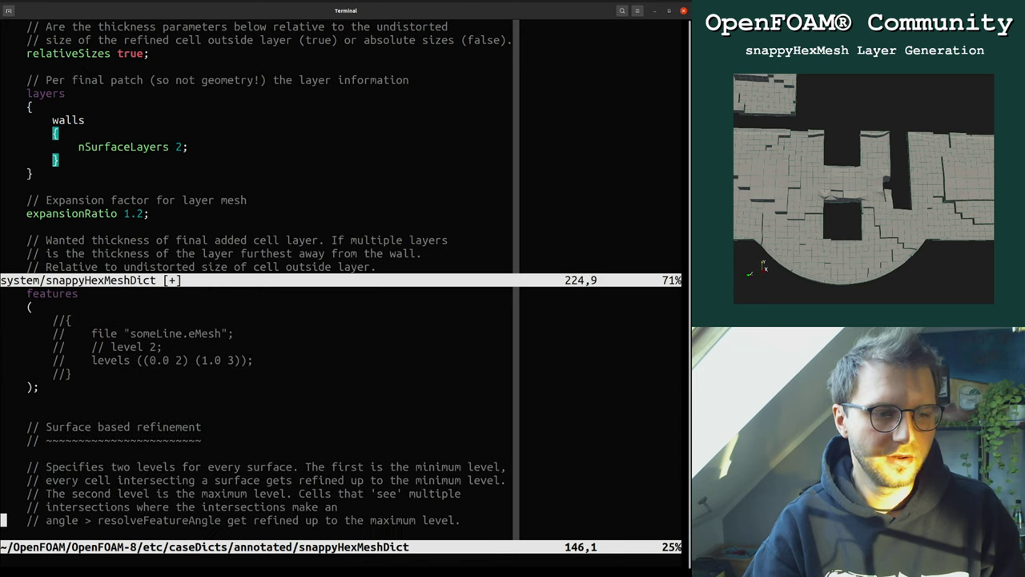
key("j")
key("j")
key("j")
key("j")
key("j")
key("j")
key("j")
key("j")
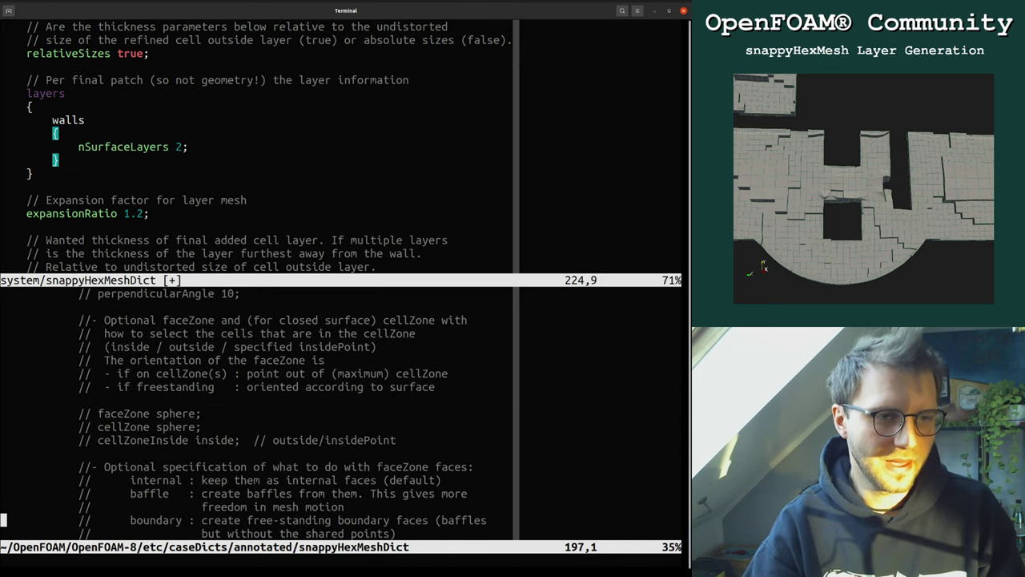
key("j")
key("j")
key("j")
key("j")
key("j")
key("j")
key("j")
key("j")
key("j")
key("j")
key("j")
key("j")
key("j")
key("j")
key("j")
key("j")
key("j")
key("j")
key("j")
key("j")
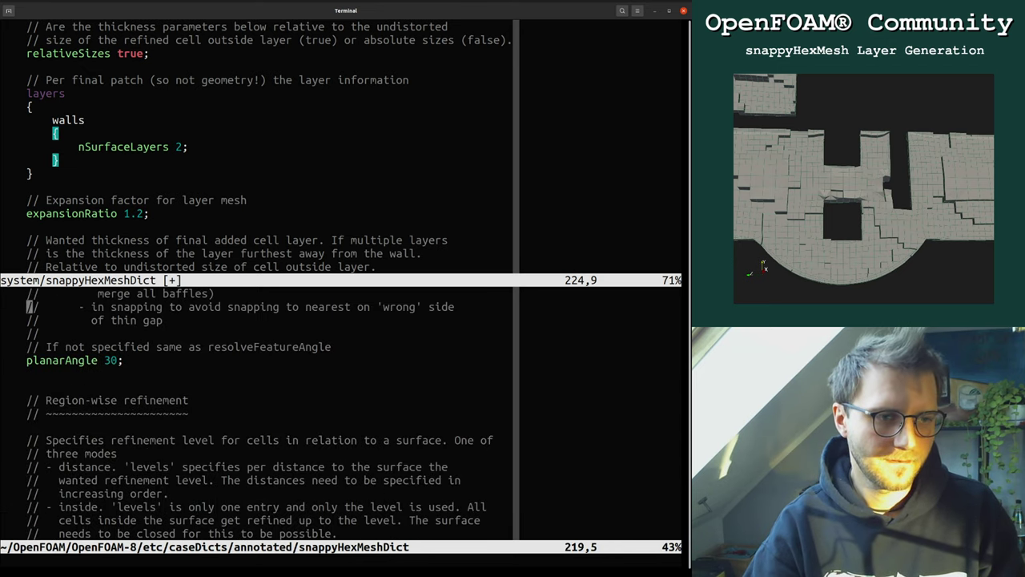
key("j")
key("j")
key("j")
key("j")
key("j")
key("j")
key("j")
key("j")
key("j")
key("j")
key("j")
key("j")
key("j")
key("j")
key("j")
key("j")
key("j")
key("j")
key("j")
key("j")
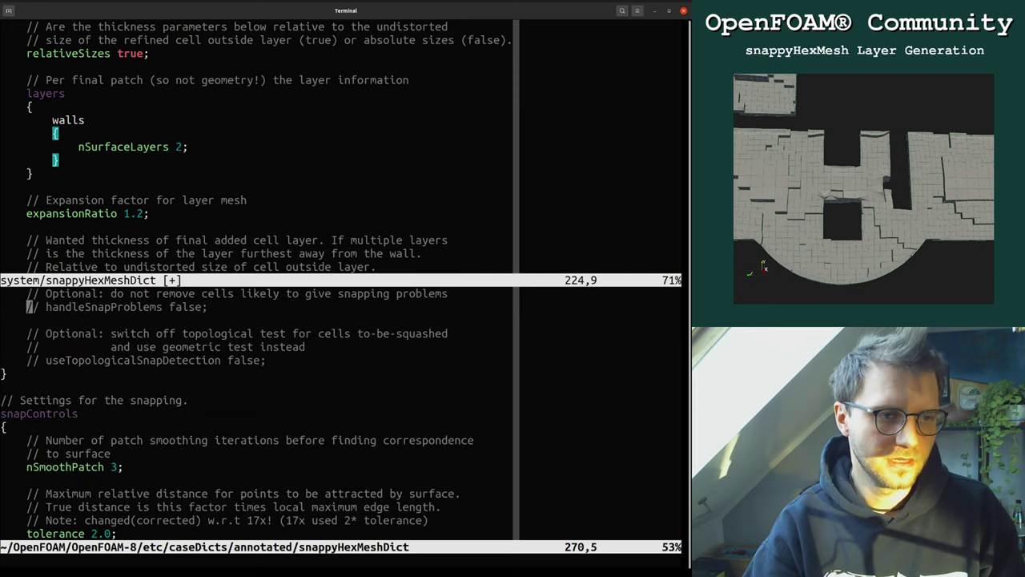
key("ctrl+f")
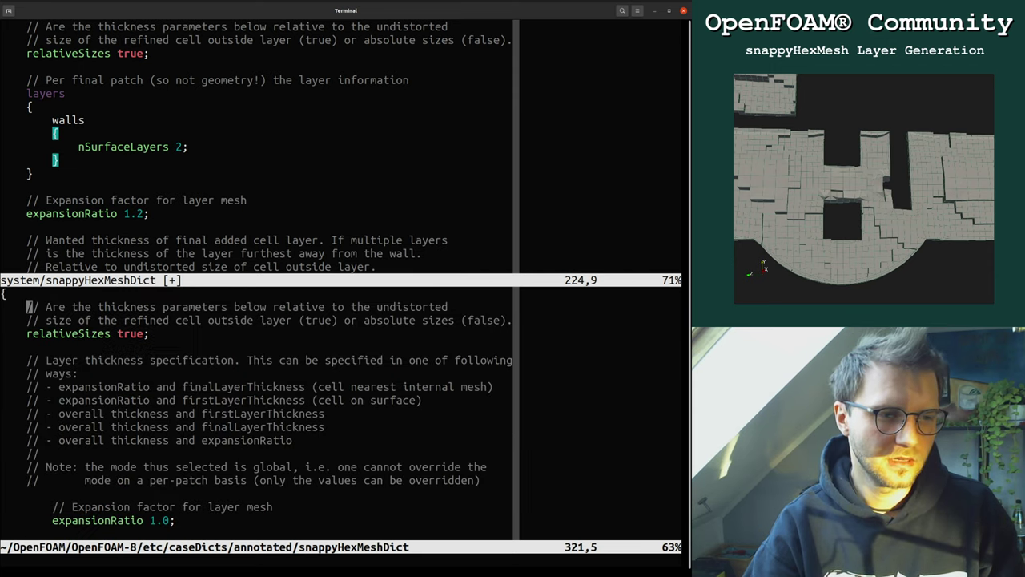
key("k")
key("k")
key("k")
key("k")
key("k")
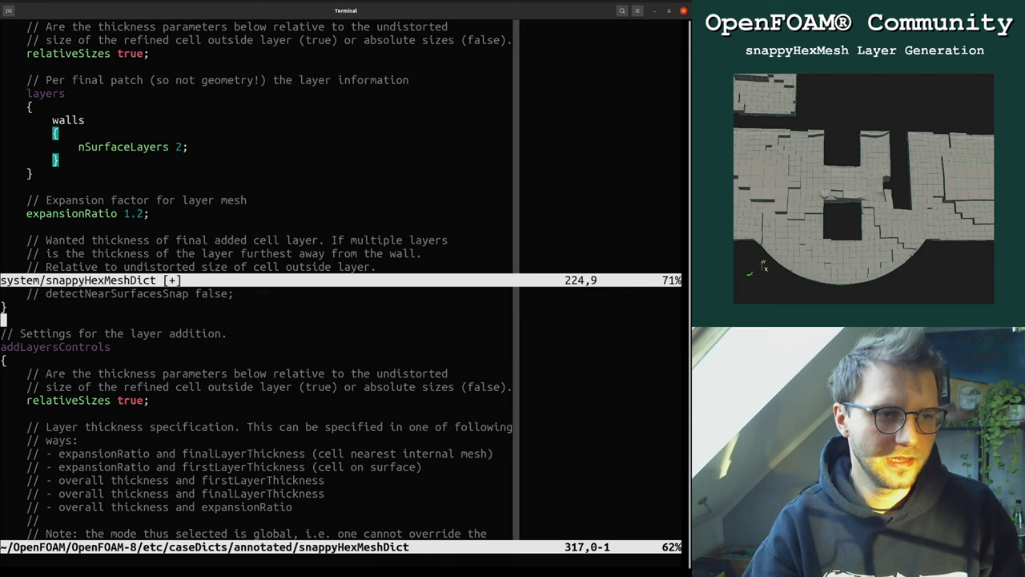
Step: Examine the start of the annotated template's addLayersControls section, from relativeSizes to the layer thickness specification comments
key("j")
key("j")
key("j")
key("j")
key("j")
key("j")
key("j")
key("j")
key("j")
key("j")
key("j")
key("j")
key("j")
key("j")
key("j")
key("j")
key("j")
key("j")
key("j")
key("j")
key("j")
key("j")
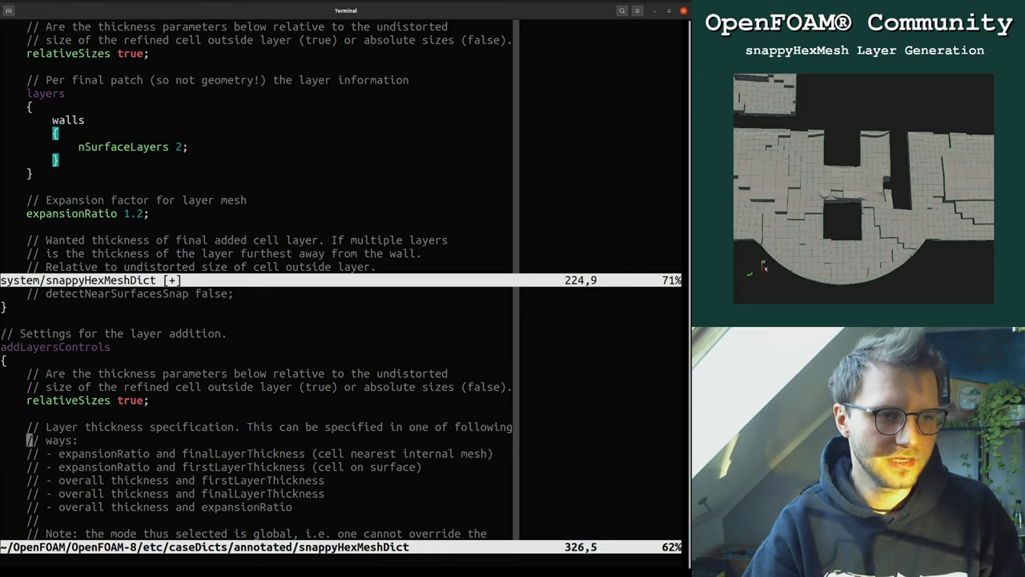
key("k")
key("k")
key("k")
key("k")
key("k")
key("k")
key("k")
key("k")
key("k")
key("k")
key("k")
key("k")
key("k")
key("k")
key("k")
key("k")
key("k")
key("k")
key("k")
key("k")
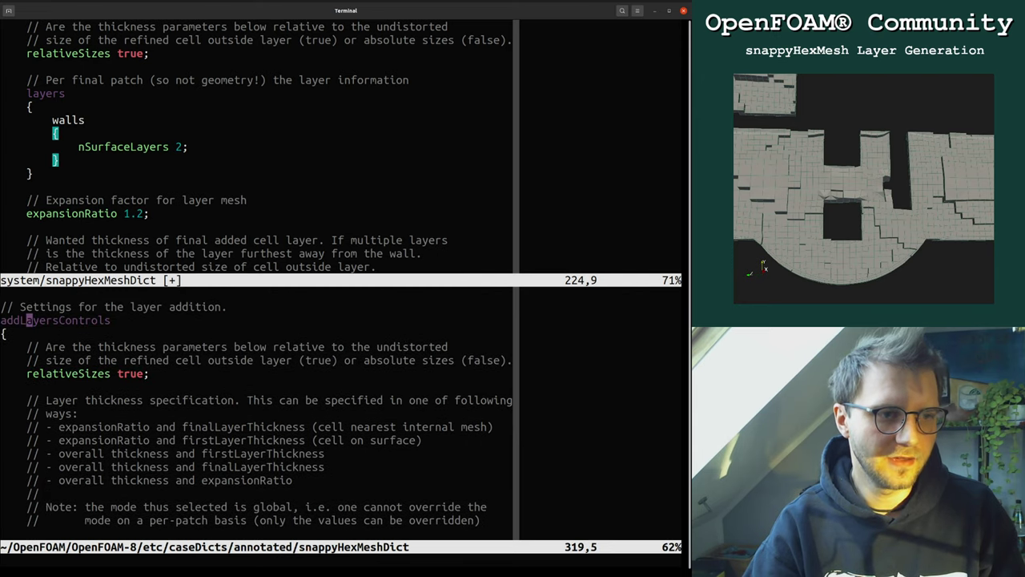
key("j")
key("j")
key("j")
key("j")
key("j")
key("j")
key("j")
key("j")
key("j")
key("j")
key("j")
key("j")
key("j")
key("j")
key("j")
key("j")
key("j")
key("k")
key("k")
key("k")
key("k")
key("k")
key("k")
key("k")
key("k")
key("k")
key("k")
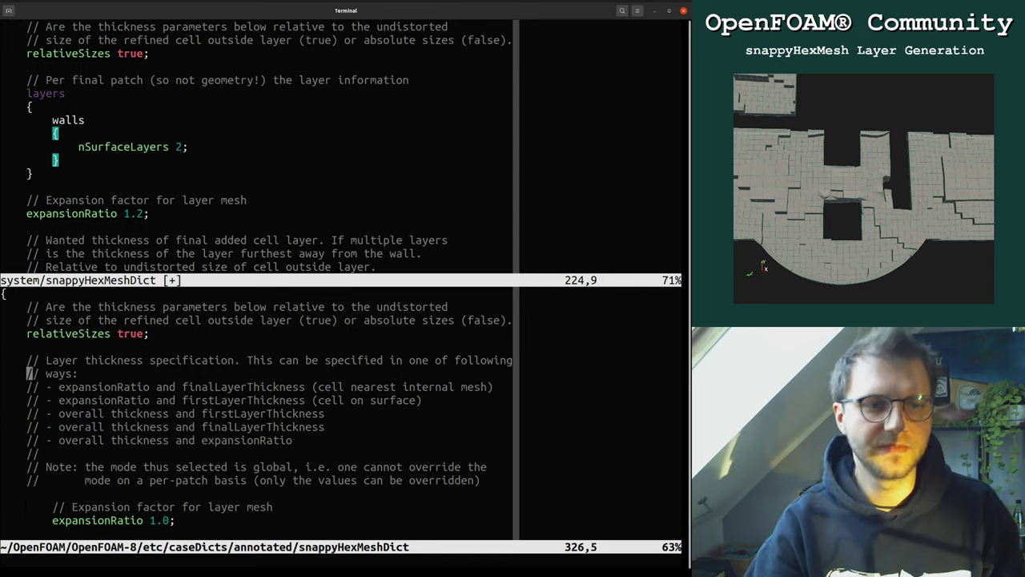
Step: Review the template's allowed layer thickness combinations and the example finalLayerThickness, firstLayerThickness and thickness entries below them
double_click(132, 387)
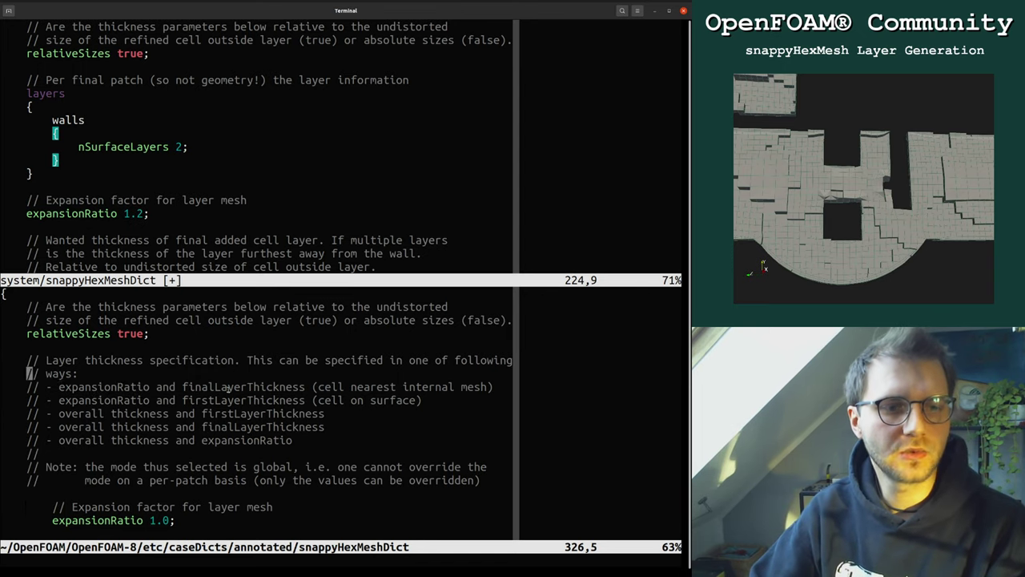
double_click(243, 387)
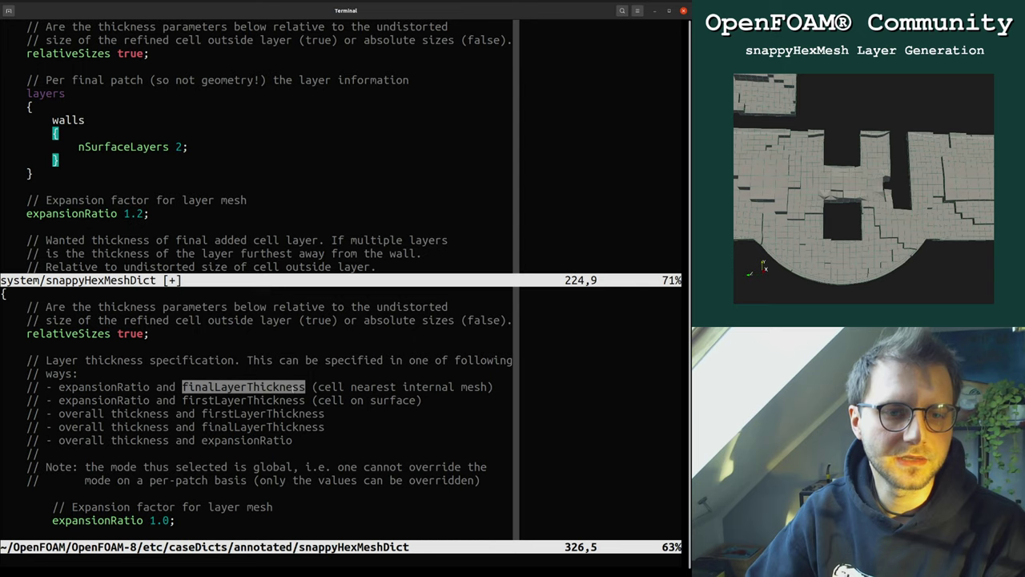
double_click(120, 400)
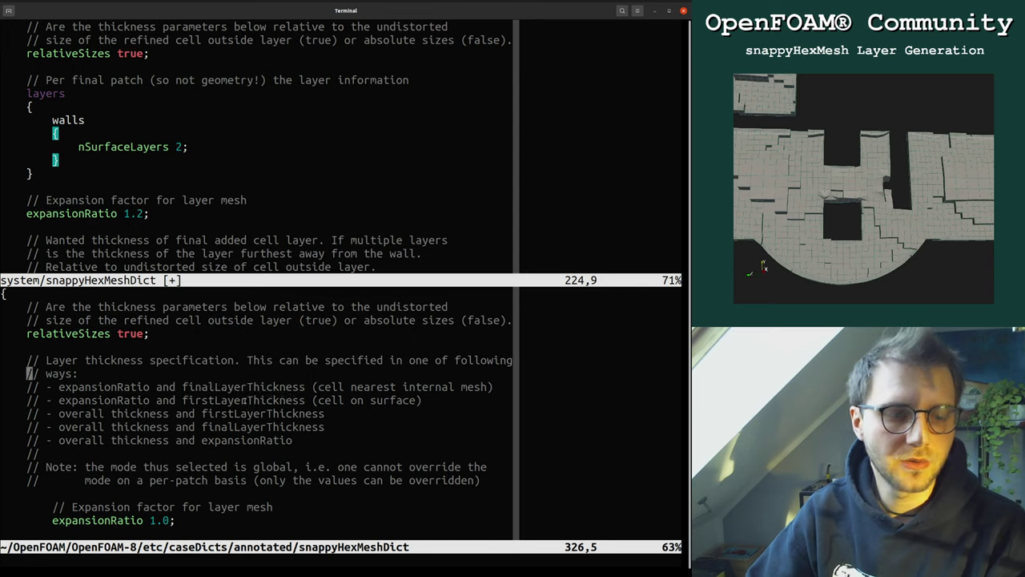
double_click(243, 400)
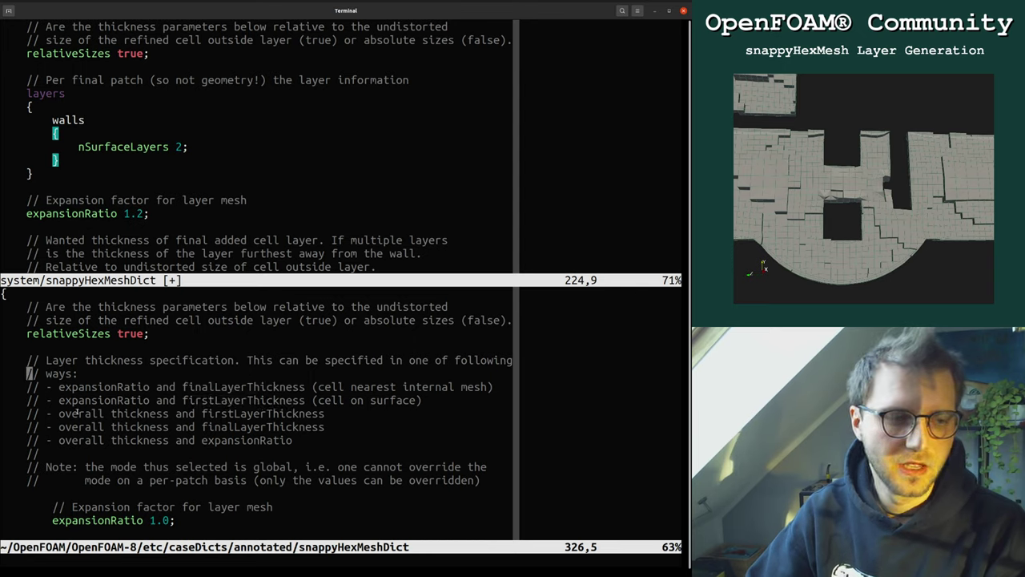
double_click(104, 413)
double_click(263, 413)
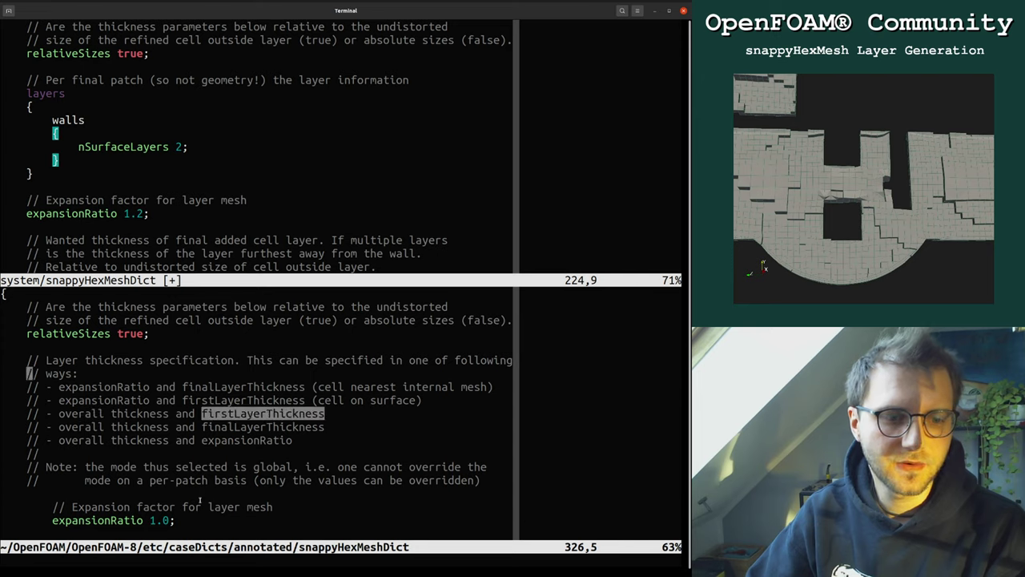
double_click(81, 427)
double_click(262, 426)
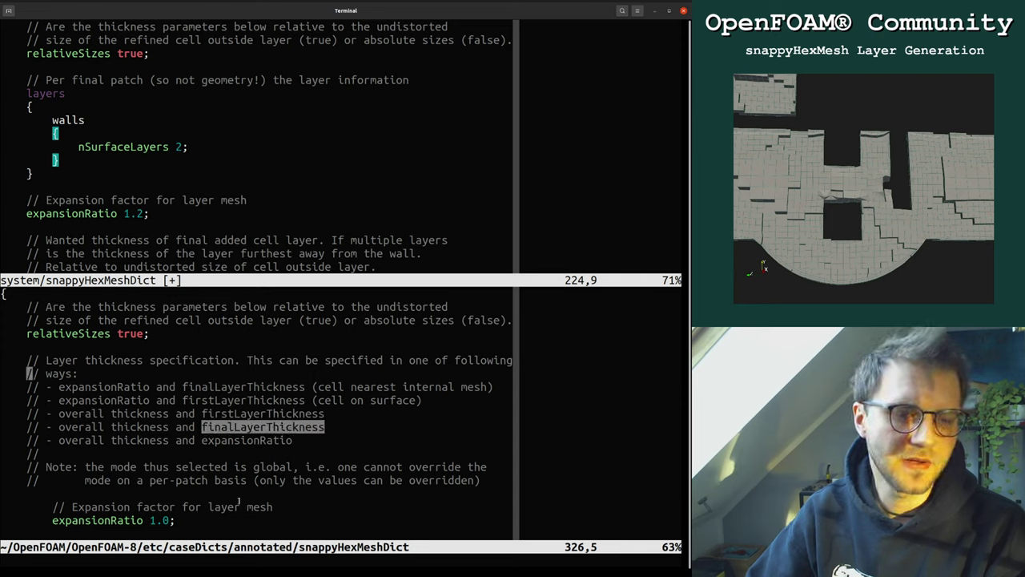
left_click(77, 441)
double_click(77, 441)
double_click(232, 439)
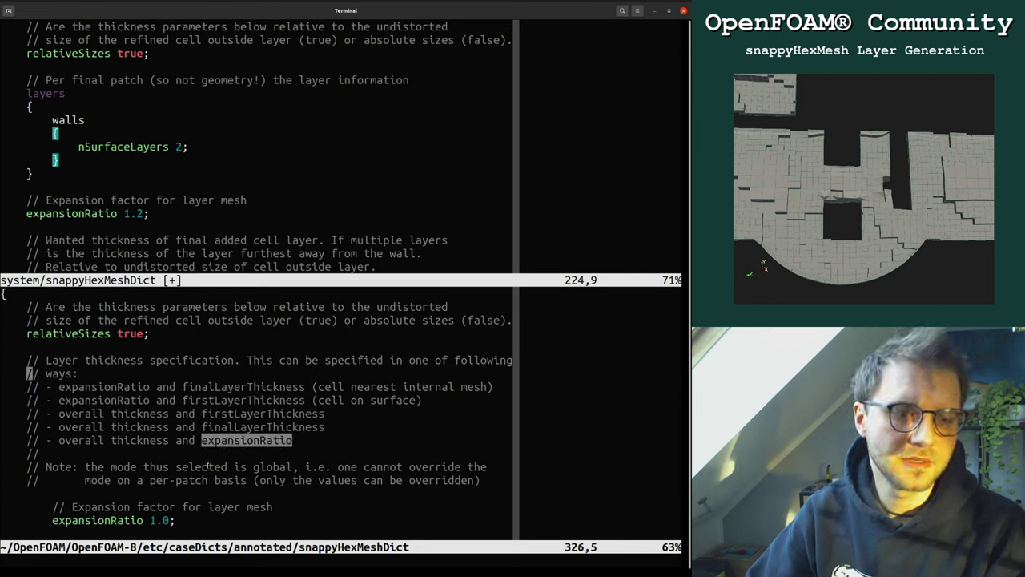
scroll(172, 459, "down", 7)
scroll(173, 456, "down", 3)
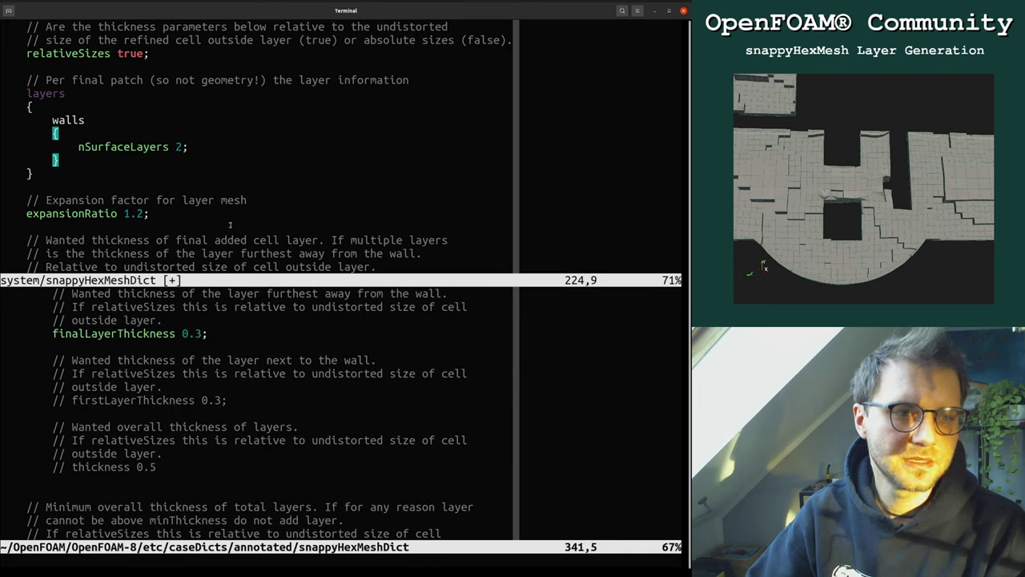
scroll(210, 240, "up", 10)
scroll(207, 203, "down", 2)
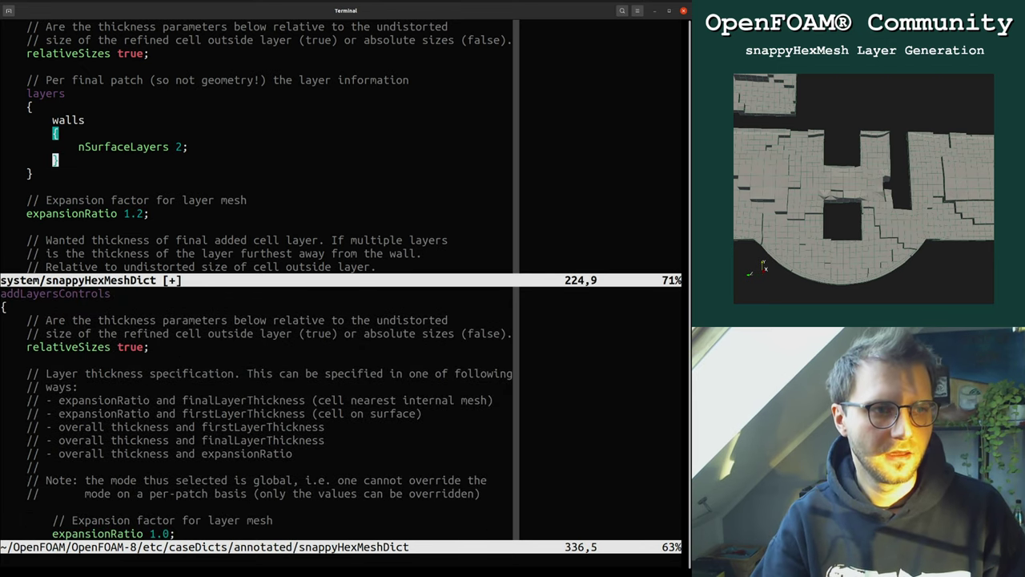
Step: Add the entry firstLayerThickness 0.1; below finalLayerThickness in the case's system/snappyHexMeshDict and save the file
key("Up")
key("Down")
key("Down")
key("Down")
key("Down")
key("Down")
key("Down")
key("Down")
key("Down")
key("Down")
key("Down")
key("Down")
key("Down")
key("Down")
key("Down")
key("Down")
key("Down")
key("Down")
key("Down")
key("Down")
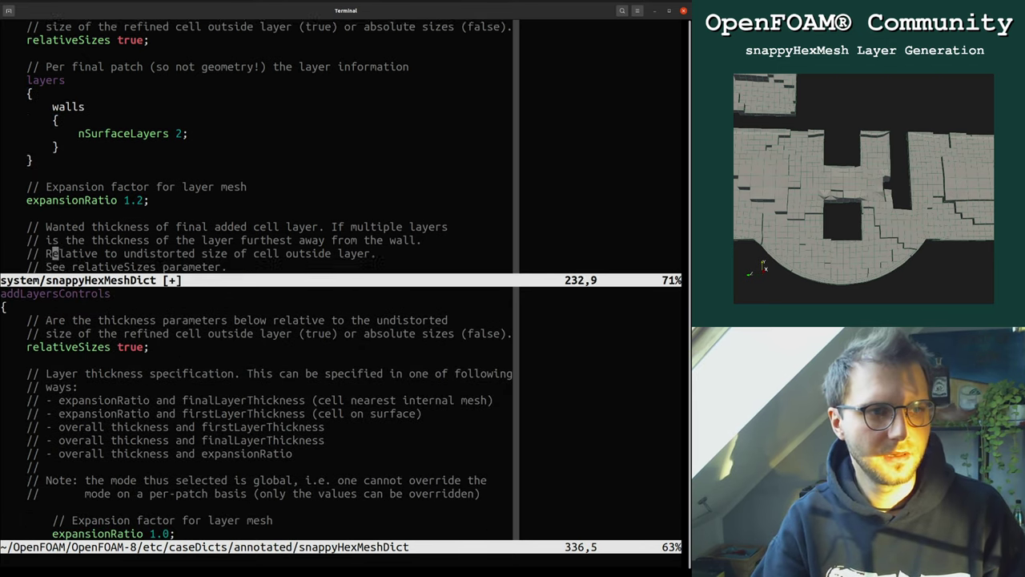
key("Up")
key("Up")
key("Up")
key("Up")
key("Up")
key("Up")
key("Up")
key("Up")
type("o")
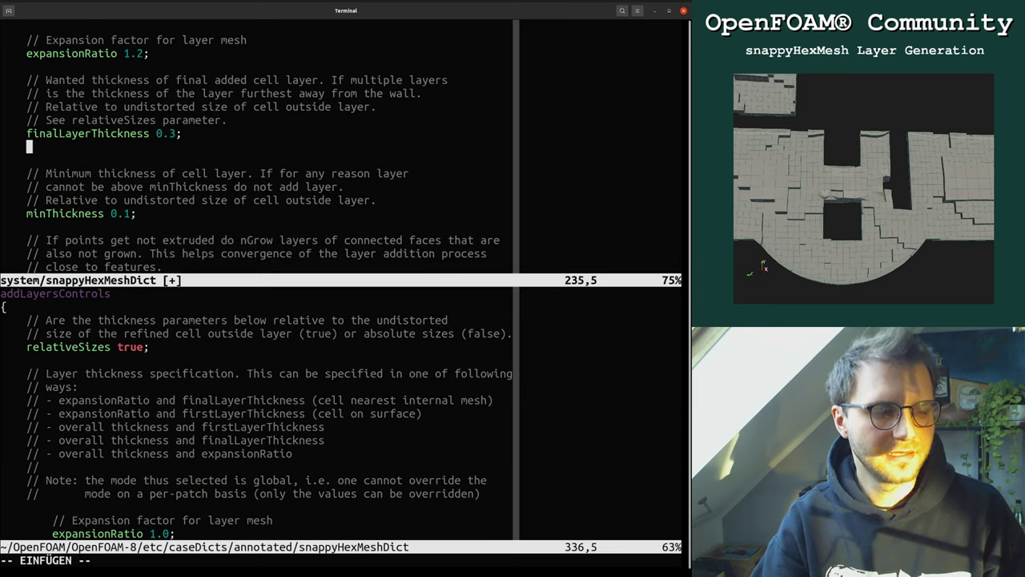
type("firstLa")
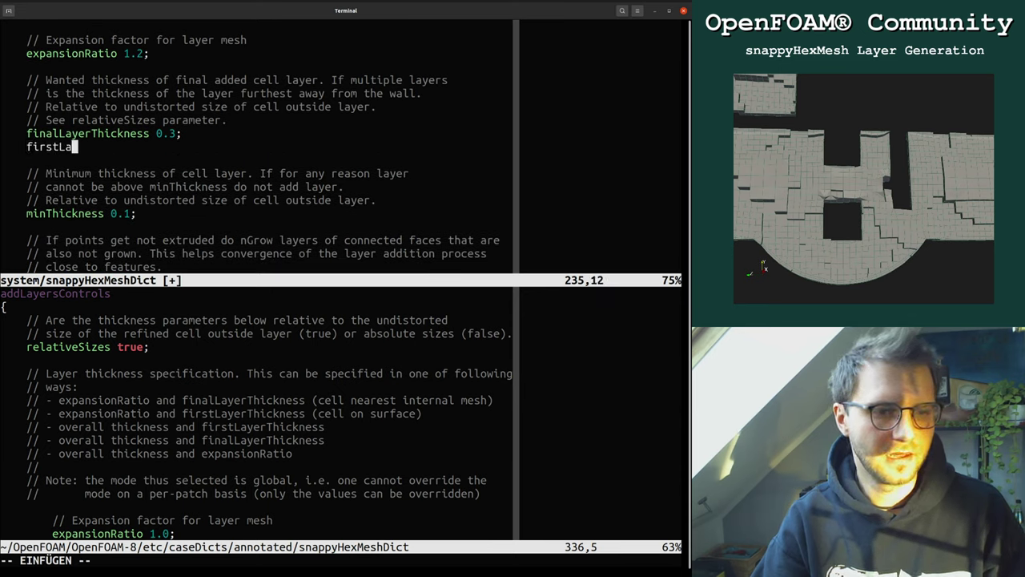
type("yerThickness")
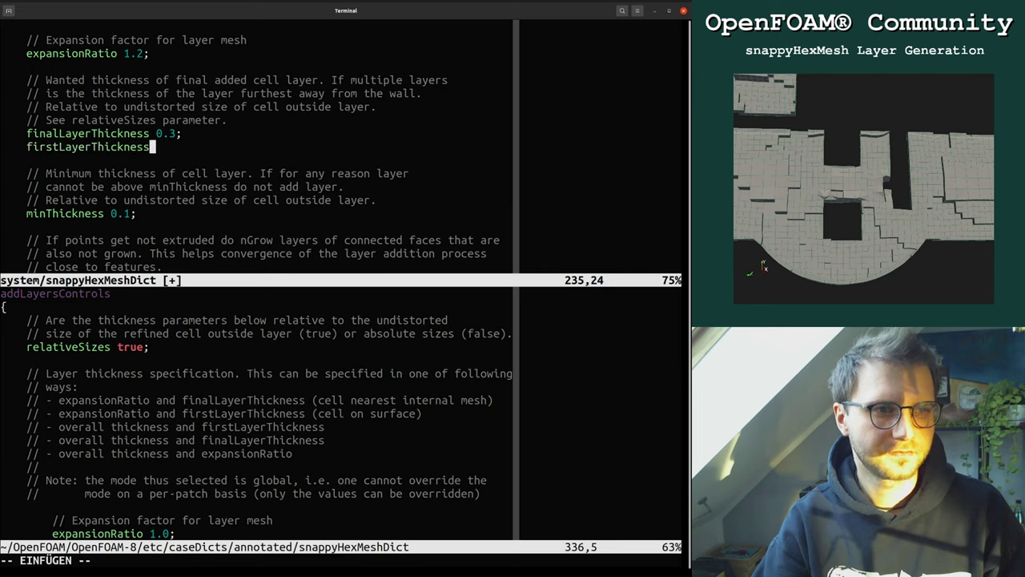
type(" 0.0008")
key("BackSpace")
key("BackSpace")
key("BackSpace")
key("BackSpace")
type("1;")
key("Escape")
type(":w")
key("Return")
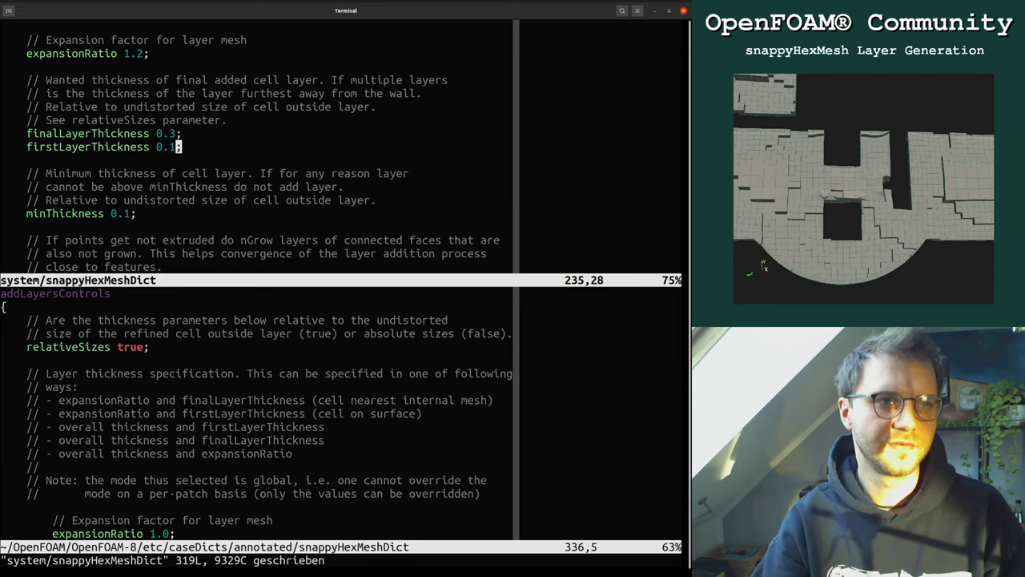
Step: Comment out the finalLayerThickness line in the case's snappyHexMeshDict with // and save the file
key("k")
key("shift+i")
type("//")
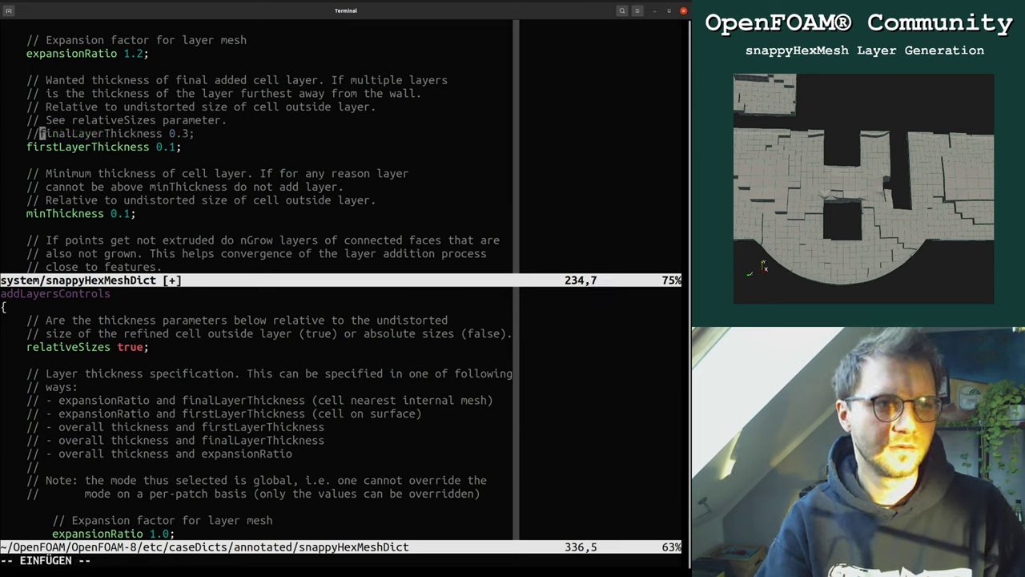
key("Escape")
type(":w")
key("Return")
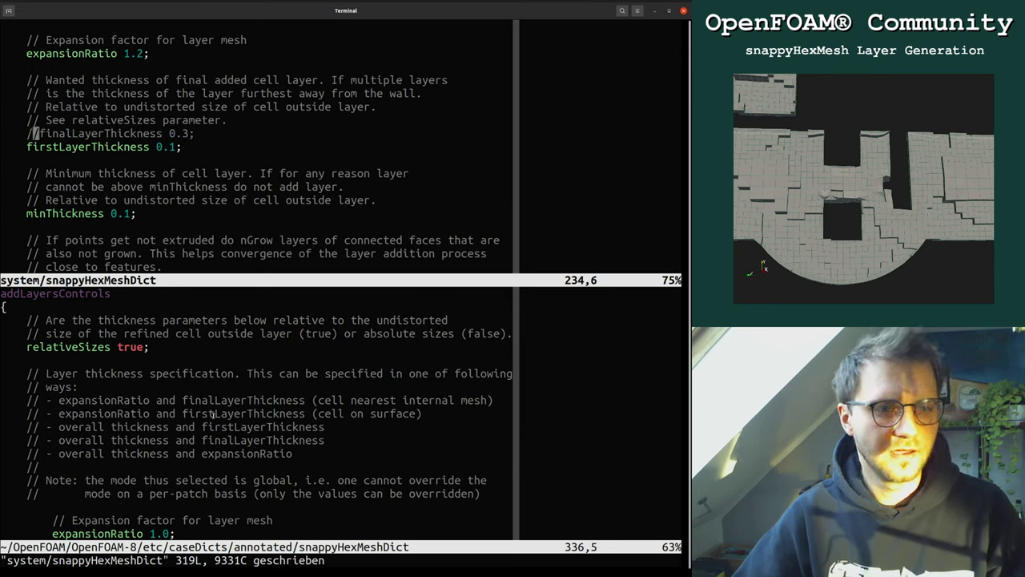
Step: Compare the template's expansionRatio and firstLayerThickness combination with the layer settings in the case dictionary
double_click(213, 413)
double_click(108, 413)
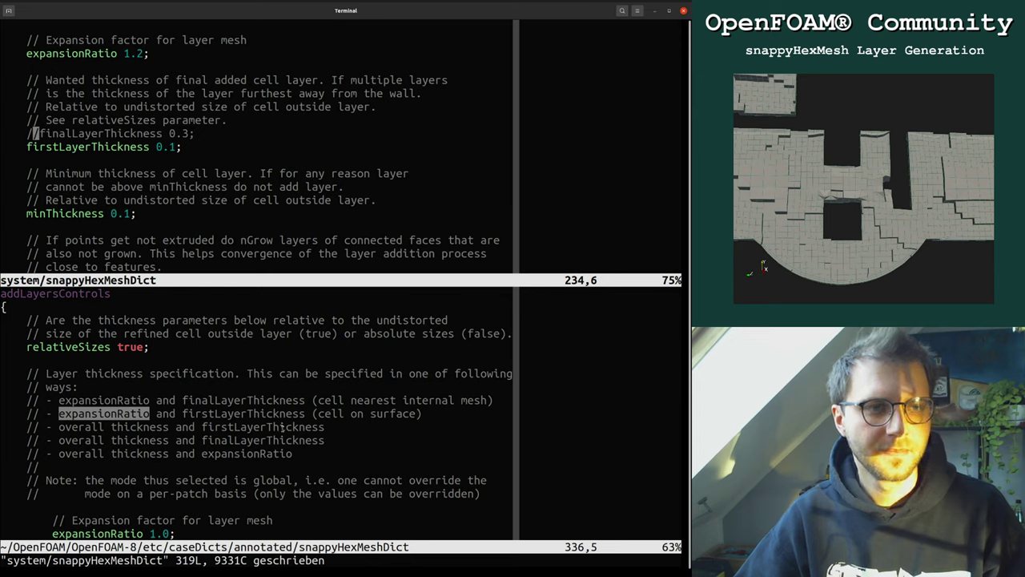
key("Up")
key("Up")
key("Up")
key("Up")
key("Up")
key("Up")
key("Up")
key("Up")
key("Up")
key("Up")
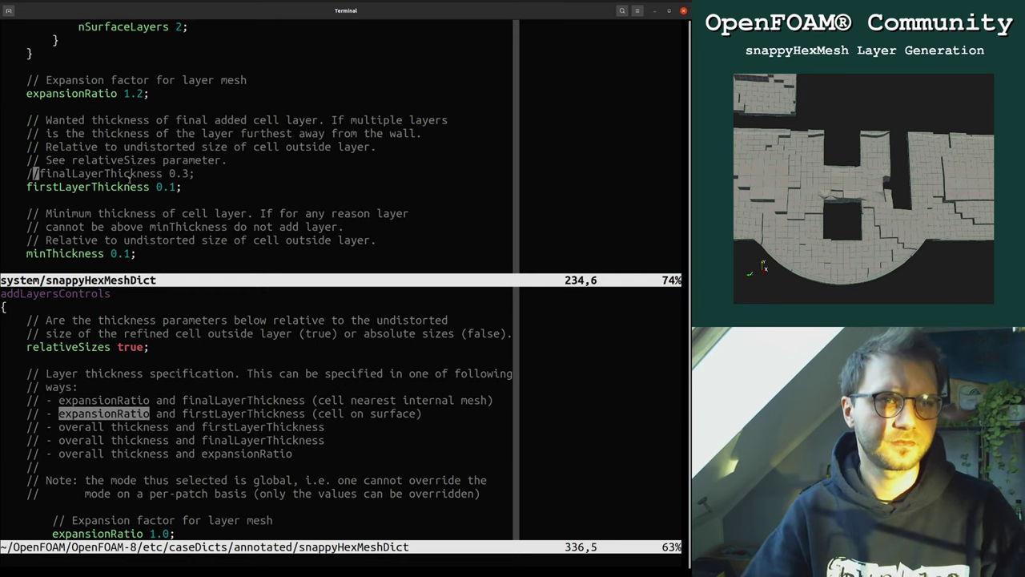
key("j")
key("o")
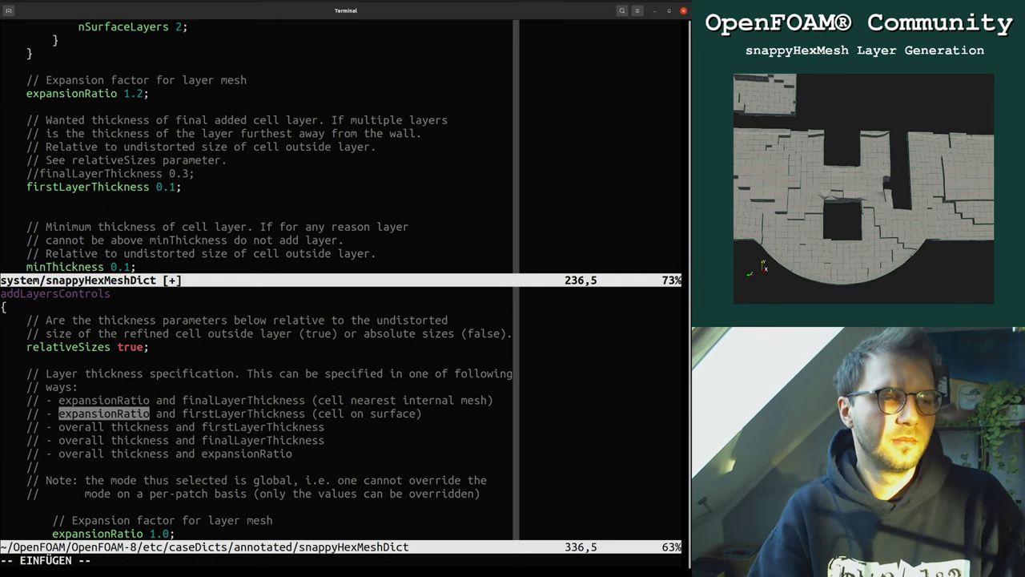
type("ve")
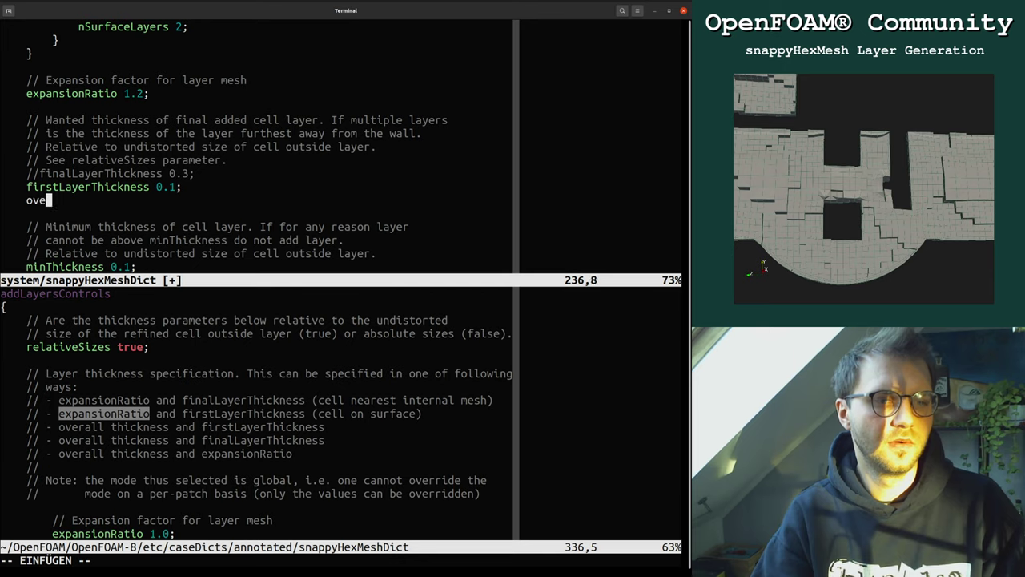
type("rallThickness")
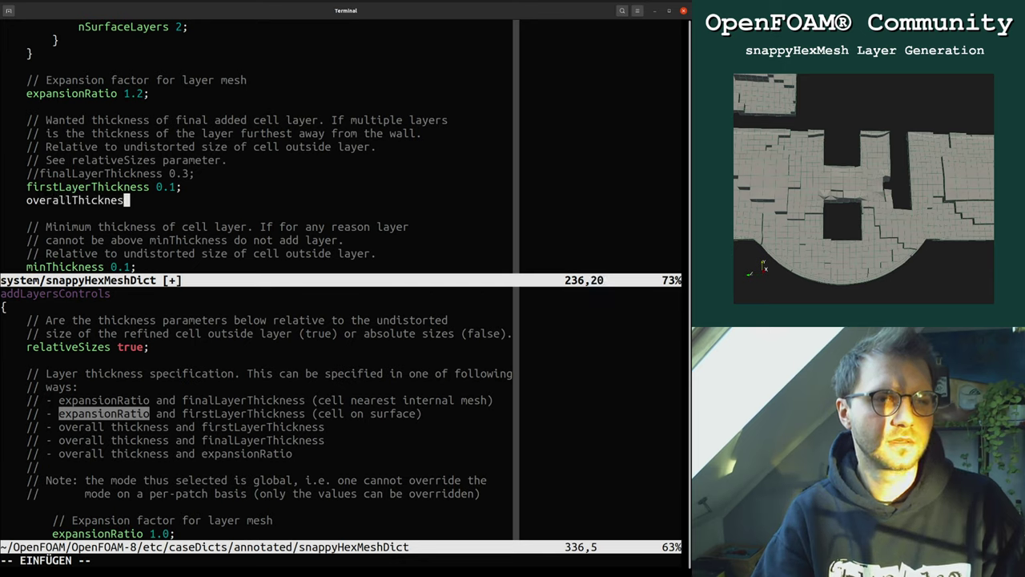
key("BackSpace")
key("BackSpace")
key("BackSpace")
key("BackSpace")
key("BackSpace")
key("BackSpace")
key("BackSpace")
key("BackSpace")
key("BackSpace")
key("BackSpace")
key("BackSpace")
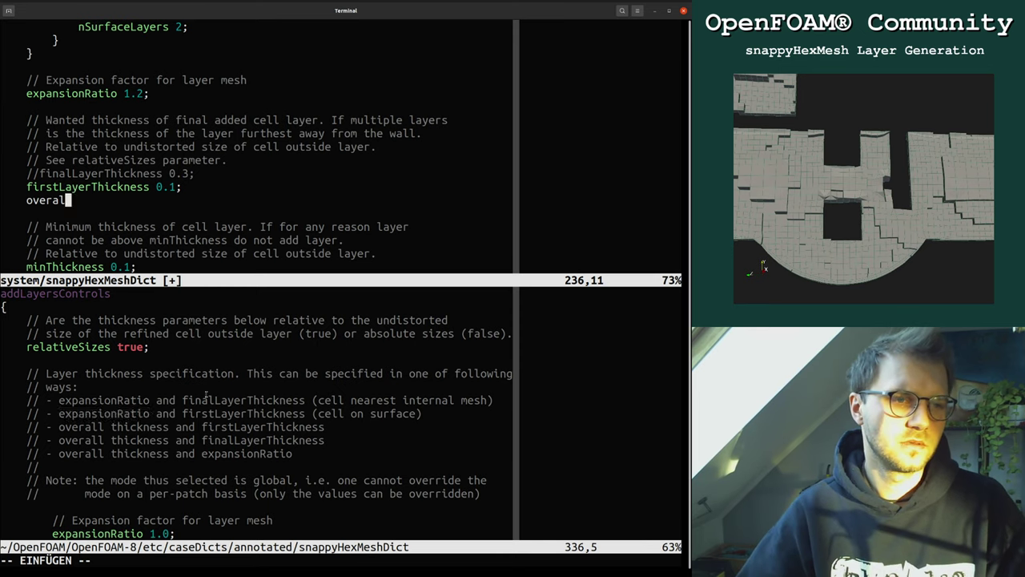
Step: Add the entry thickness 0.8; below firstLayerThickness in the case dictionary, following the overall thickness keyword in the template
key("Escape")
scroll(205, 398, "down", 5)
scroll(208, 399, "down", 3)
left_click(29, 454)
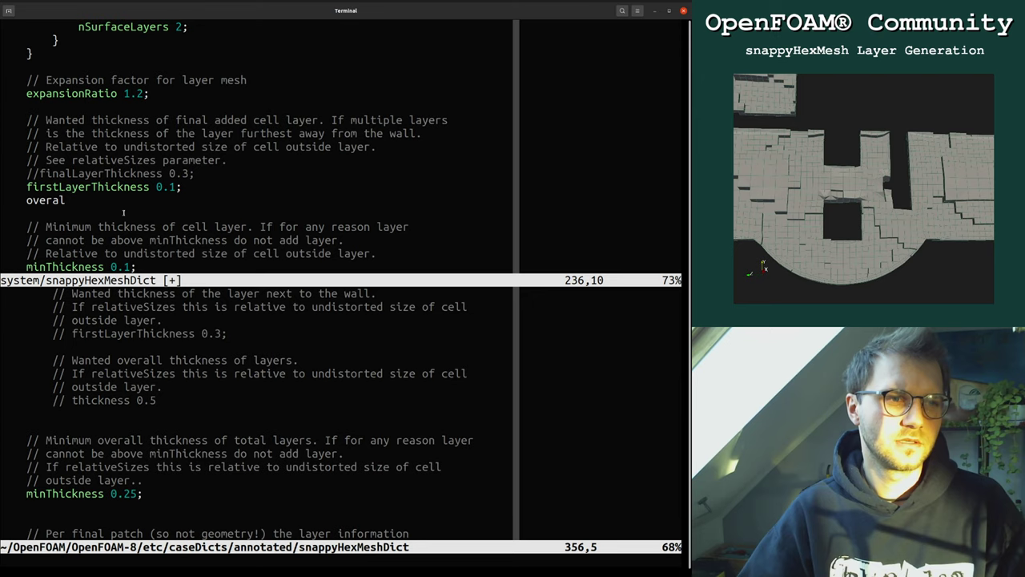
left_click(30, 200)
type("dwathickness ")
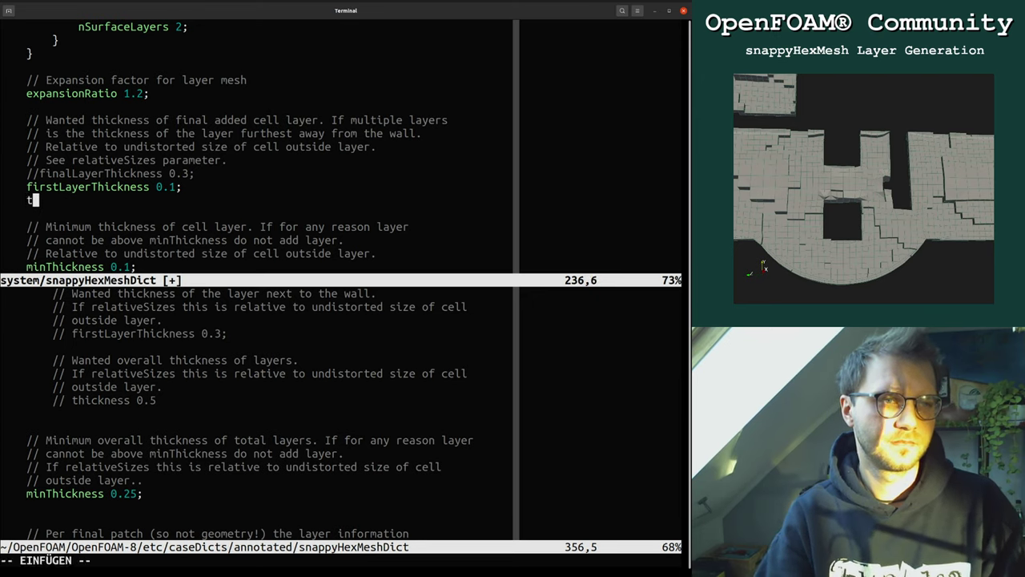
type("0.87")
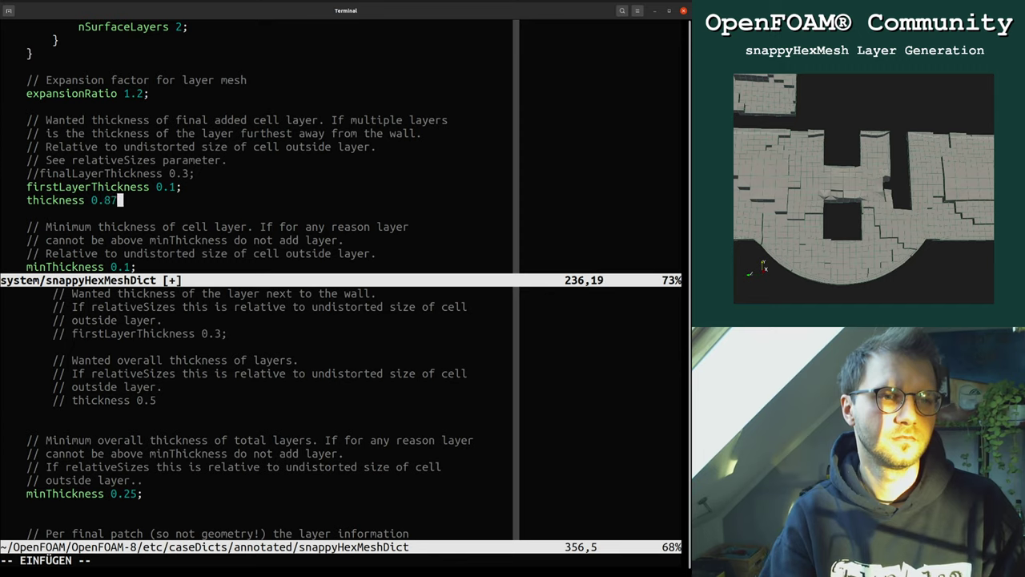
key("BackSpace")
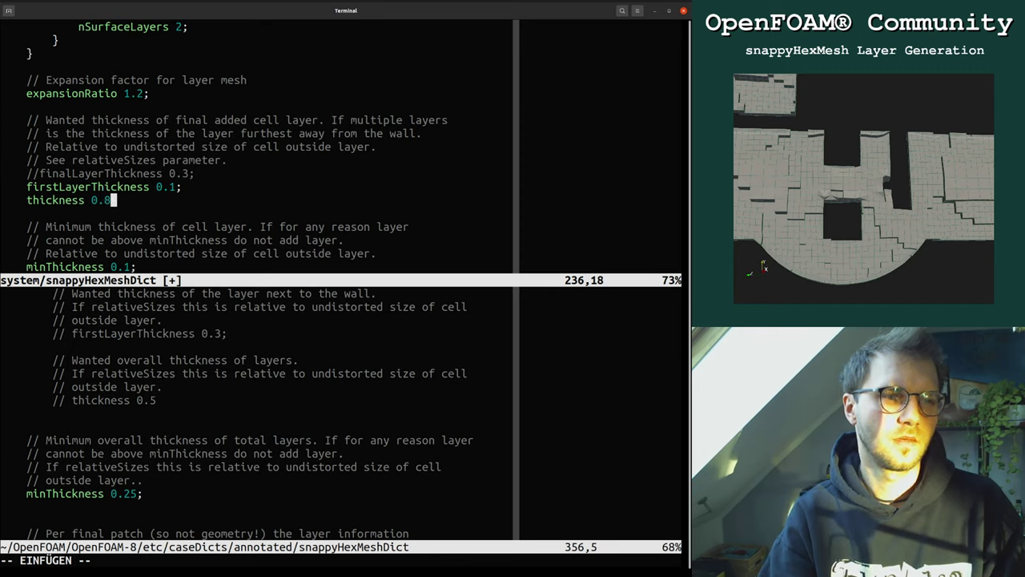
type(";")
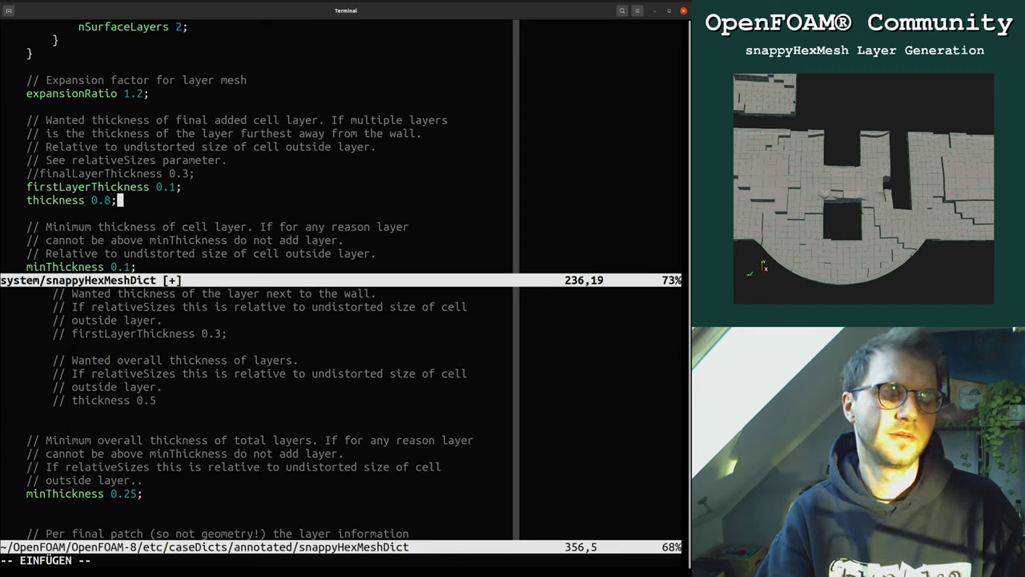
key("Escape")
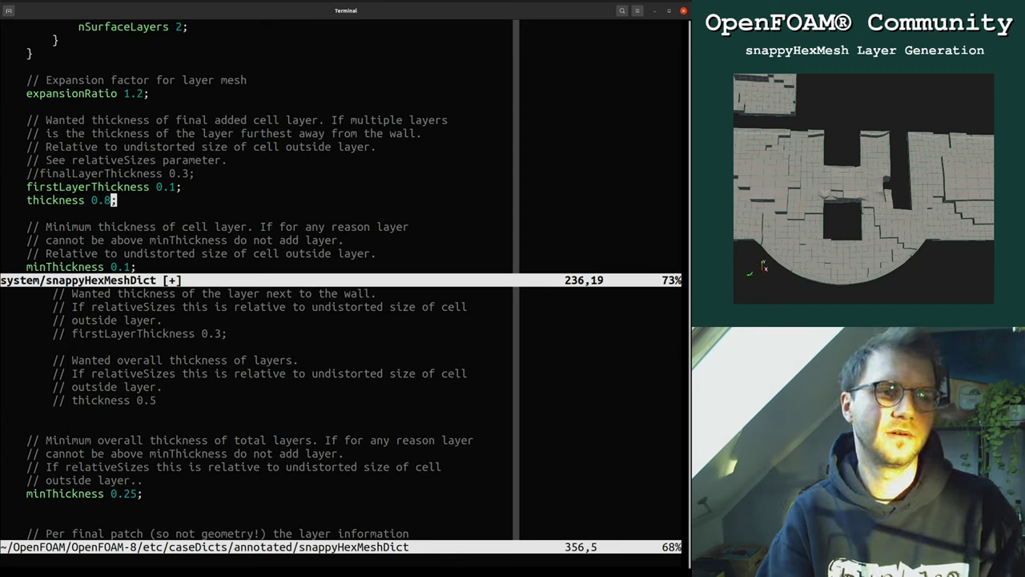
Step: Delete the thickness and firstLayerThickness lines below finalLayerThickness in the case's snappyHexMeshDict
key("d")
key("d")
key("k")
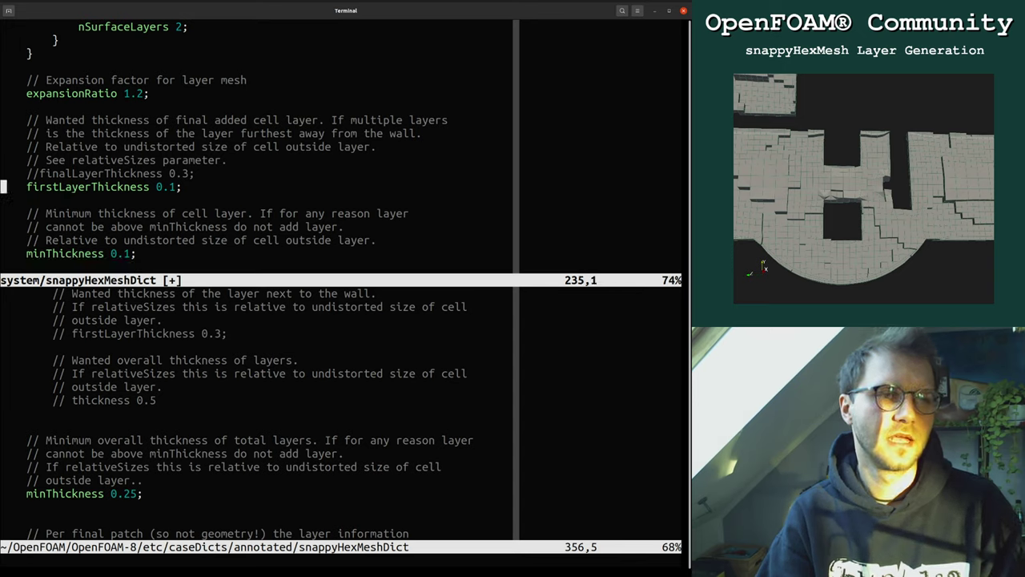
key("d")
key("d")
key("k")
Step: Uncomment the finalLayerThickness line in the case's snappyHexMeshDict and save the file
key("x")
key("x")
type("k:we")
key("Return")
type(":w")
key("Return")
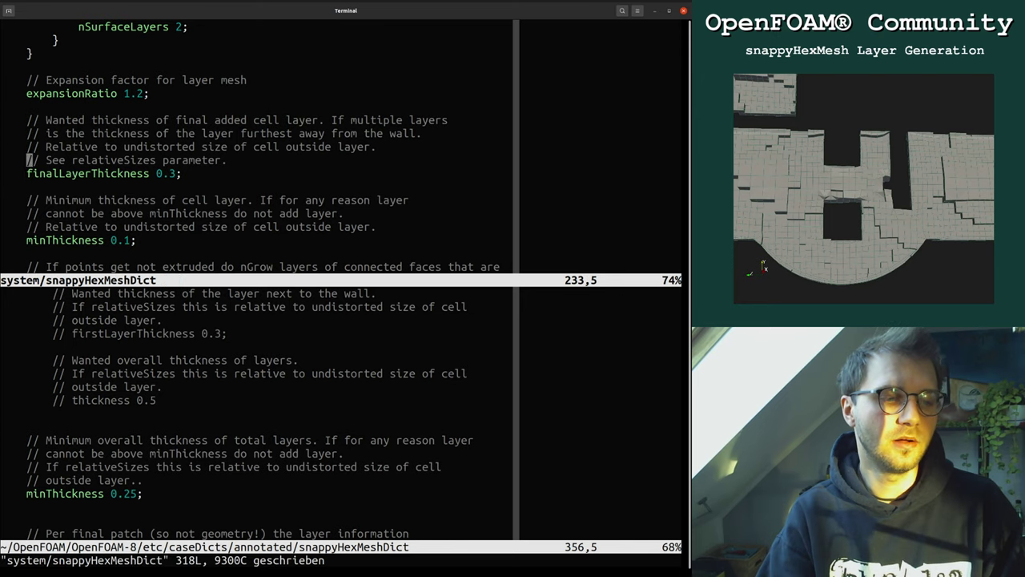
Step: Add firstLayerThickness 0.3 and expansionRatio 1.1; below nSurfaceLayers in the walls block under layers
key("k")
key("k")
key("k")
key("k")
key("k")
key("k")
key("k")
key("k")
key("k")
key("k")
key("k")
key("k")
key("k")
key("k")
key("k")
key("k")
key("j")
key("j")
key("j")
key("j")
key("j")
key("j")
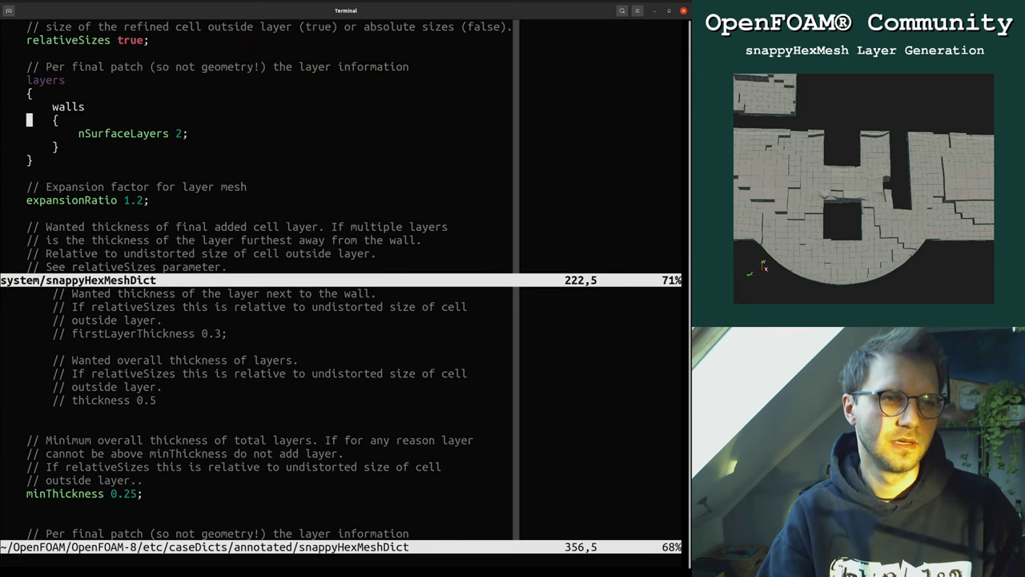
key("o")
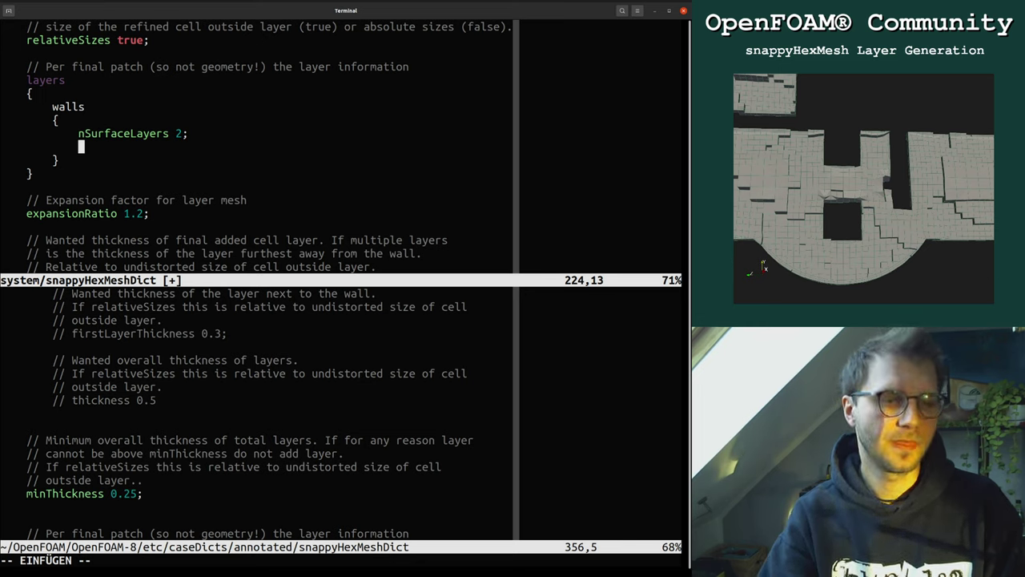
type("firstLay")
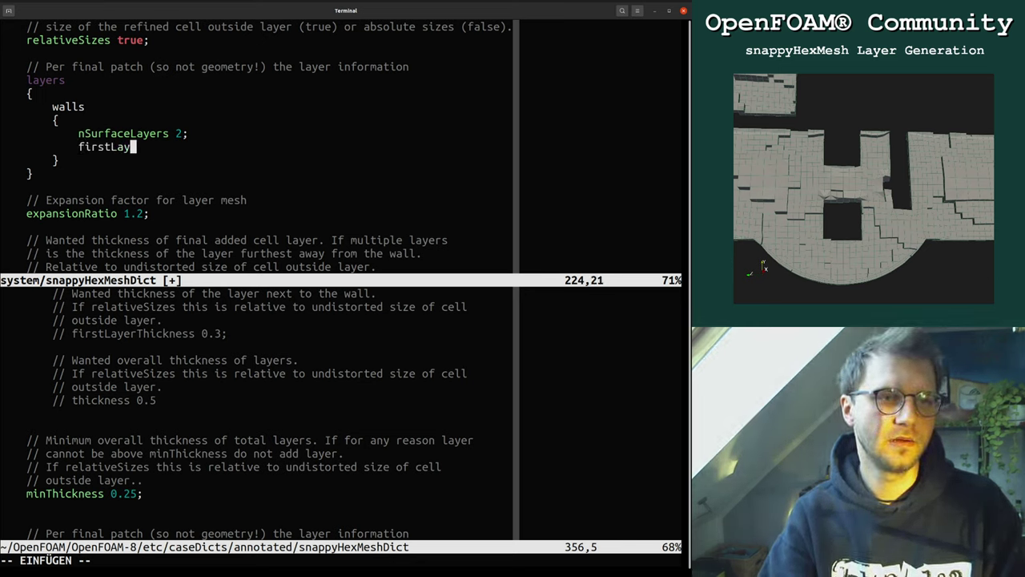
type("erThickness 0.")
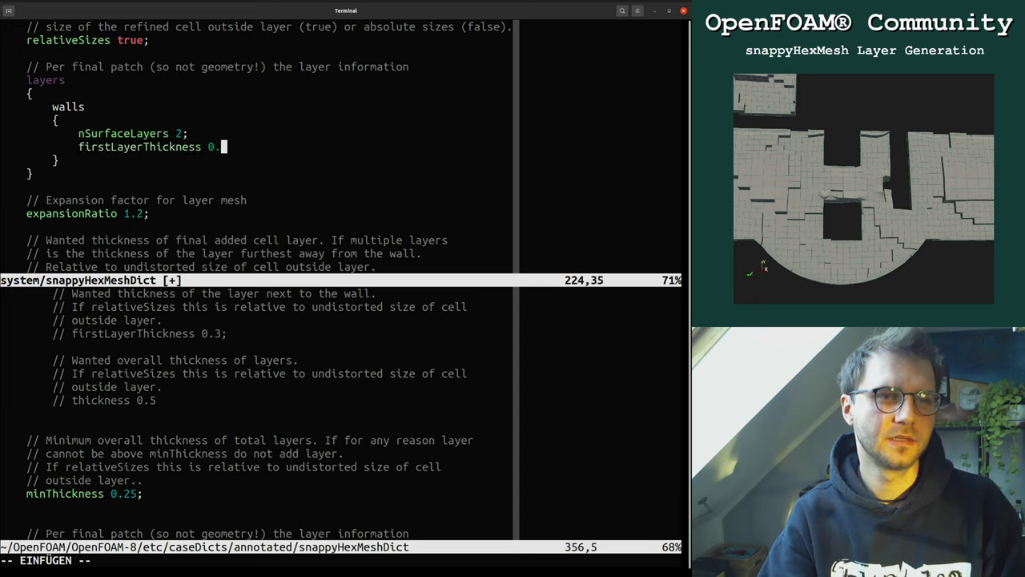
type("3")
key("Return")
type("expansionRatio 1.2")
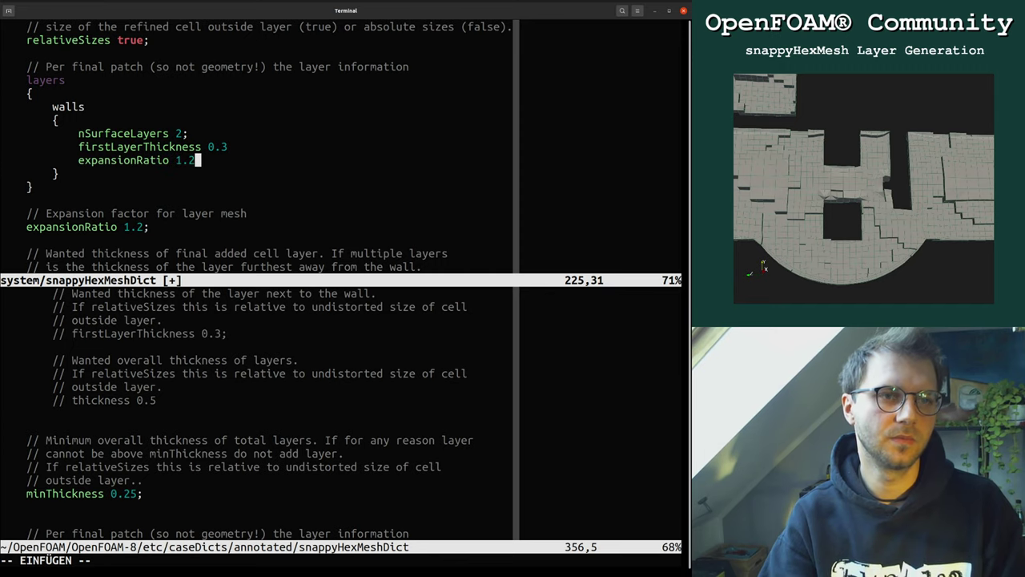
type(";")
key("Escape")
Step: Add a patch entry named walls2 below the walls block and copy the three layer settings of walls beneath it
key("j")
key("o")
key("Return")
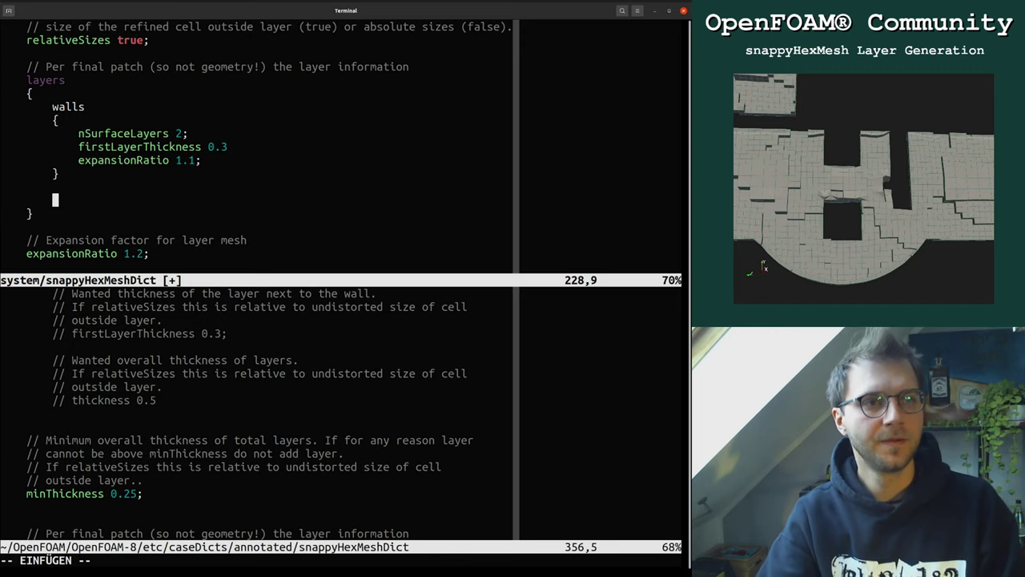
type("walls2")
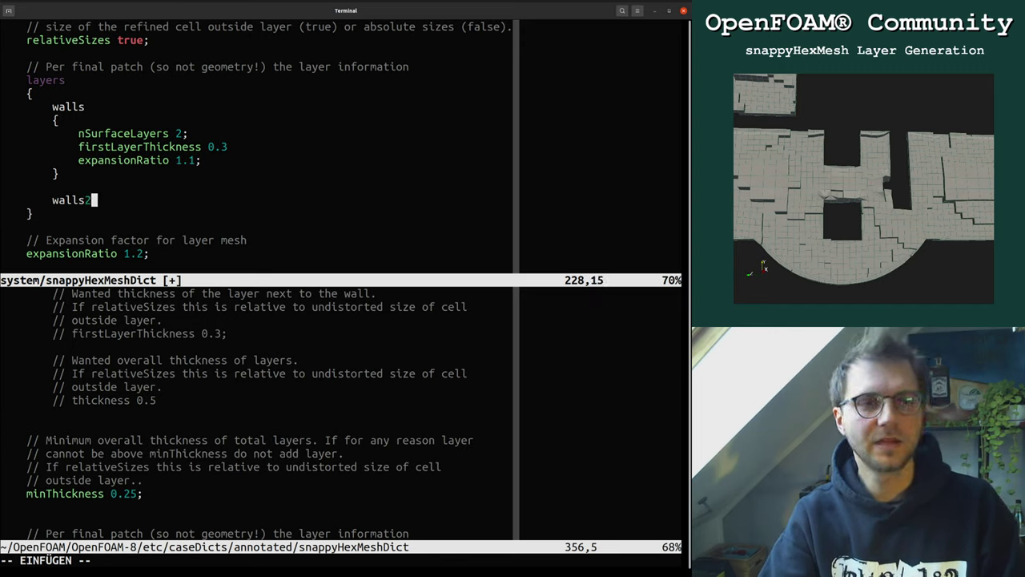
key("Escape")
key("k")
key("k")
key("k")
key("shift+v")
key("k")
key("k")
key("y")
key("k")
key("j")
key("j")
key("j")
key("j")
key("j")
key("j")
key("p")
Step: Enclose the copied walls2 settings in curly braces, aligning the closing brace with the opening one
key("shift+o")
type("{")
key("Escape")
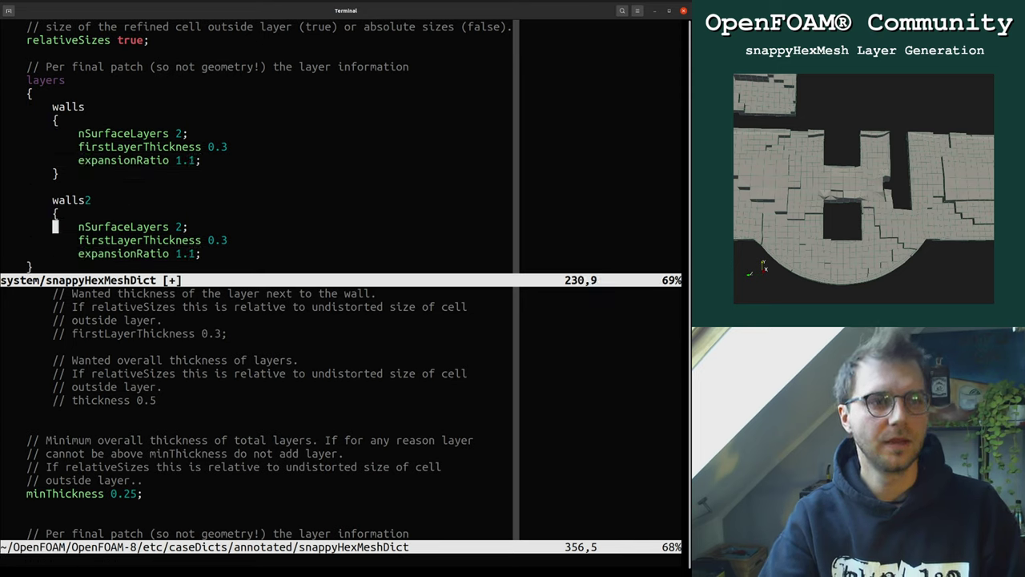
key("j")
key("j")
key("j")
type("o}")
key("Escape")
key("i")
key("BackSpace")
key("BackSpace")
key("BackSpace")
key("BackSpace")
key("Escape")
Step: Set walls2 to expansionRatio 1.3, firstLayerThickness 0.03 and nSurfaceLayers 5, saving the case's snappyHexMeshDict
key("k")
key("w")
key("w")
key("ctrl+a")
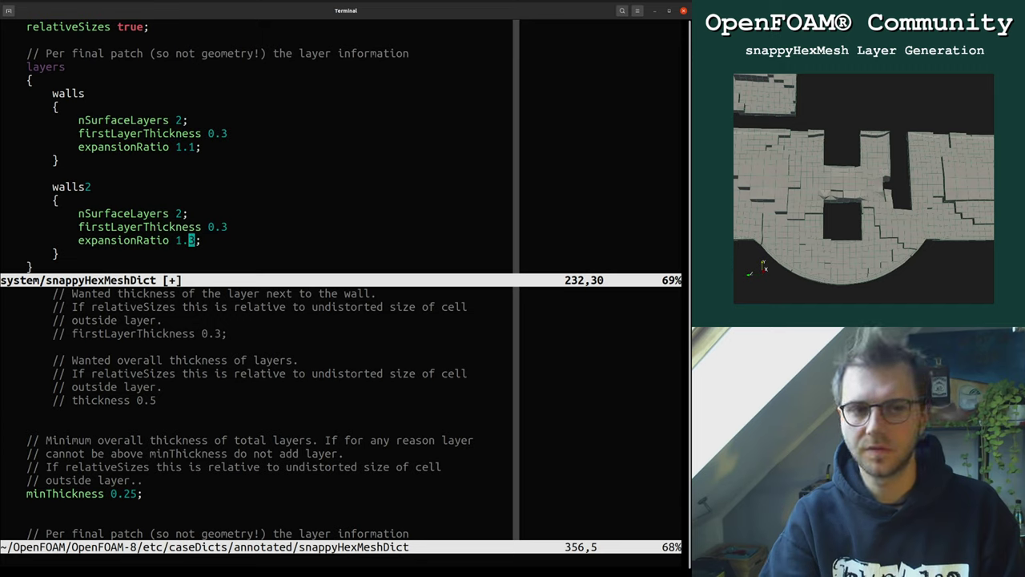
key("k")
key("w")
key("w")
type("w")
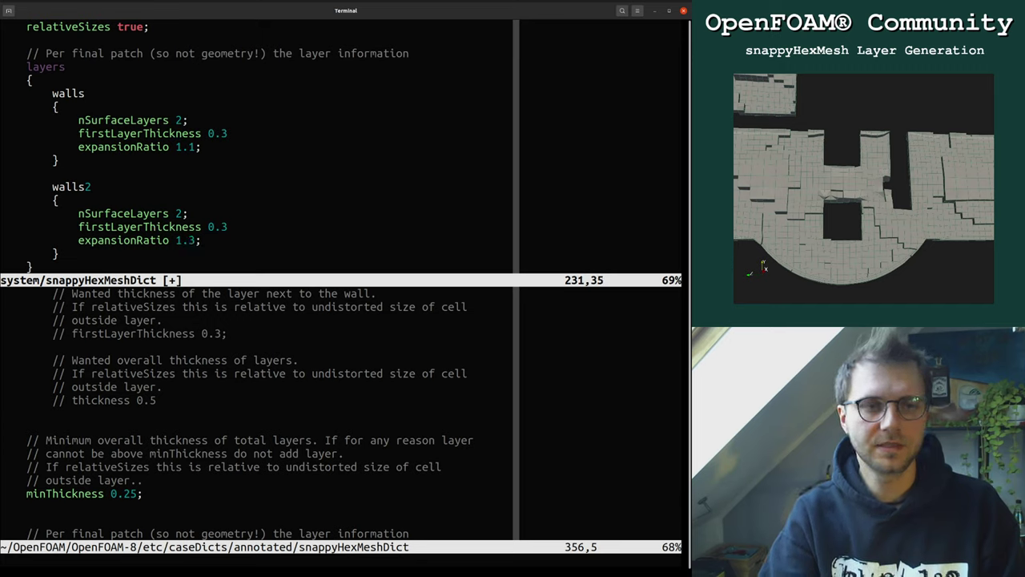
type("i0")
key("Escape")
type(":w")
key("Return")
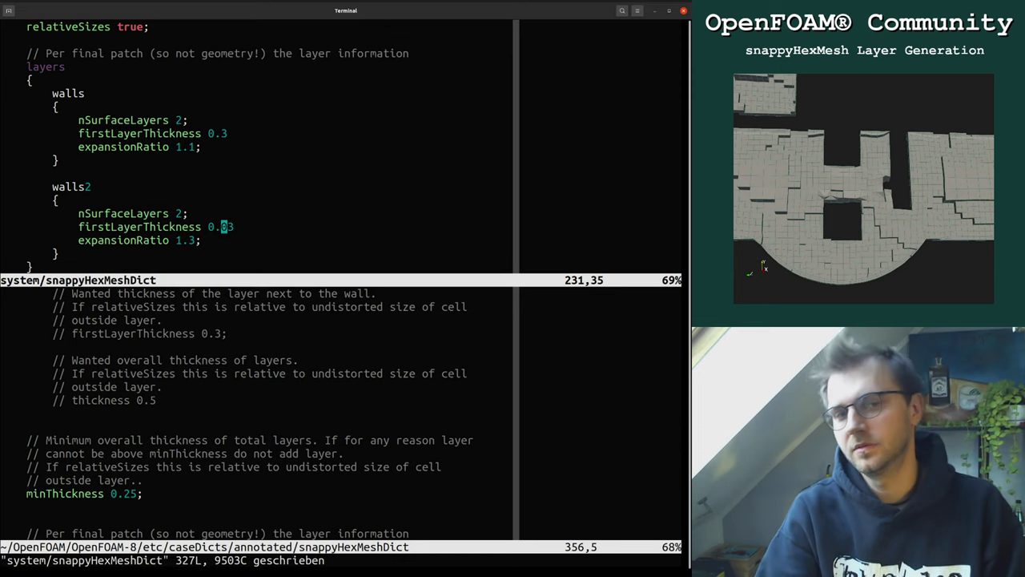
type("khr5:w")
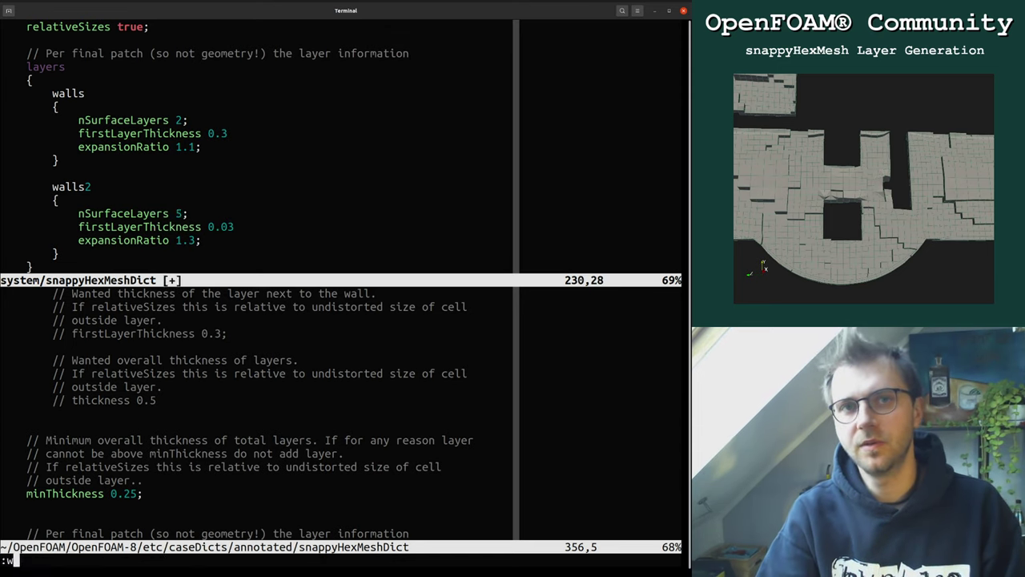
key("Return")
Step: Replace the firstLayerThickness and expansionRatio lines in the walls2 block with thickness 0.4;
key("j")
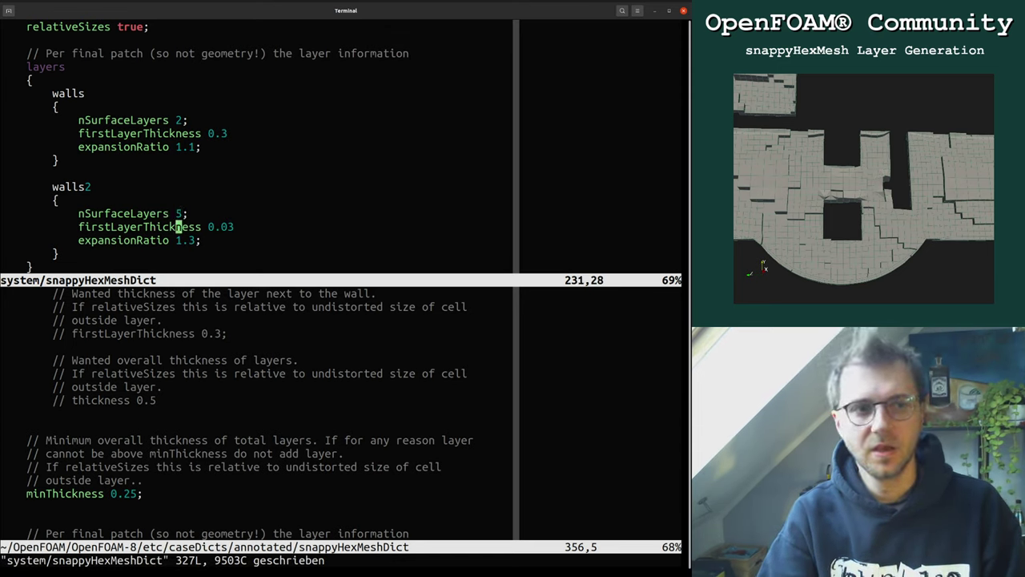
key("shift+v")
key("j")
type("dothickness 0.45")
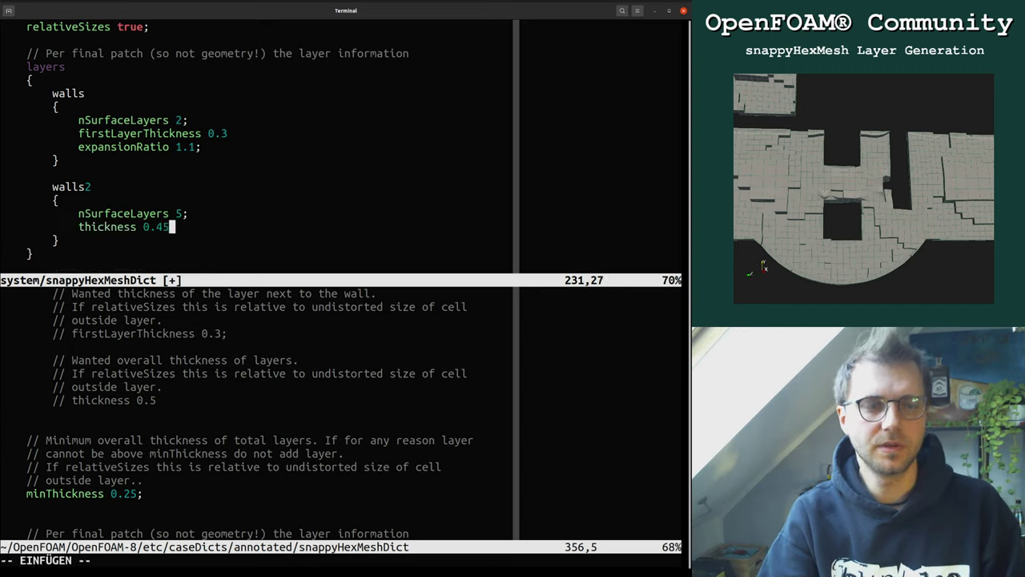
key("Return")
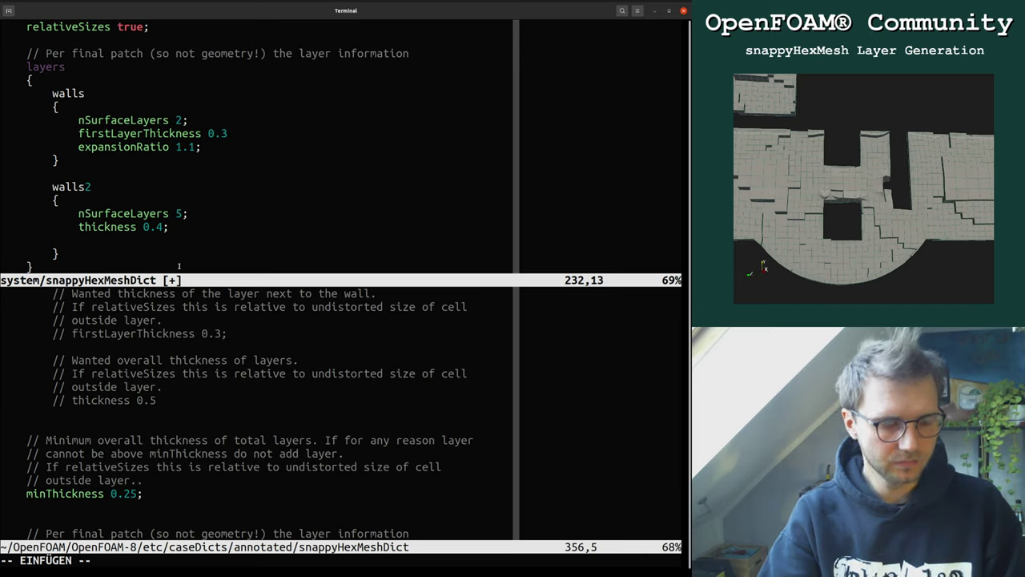
type("expan")
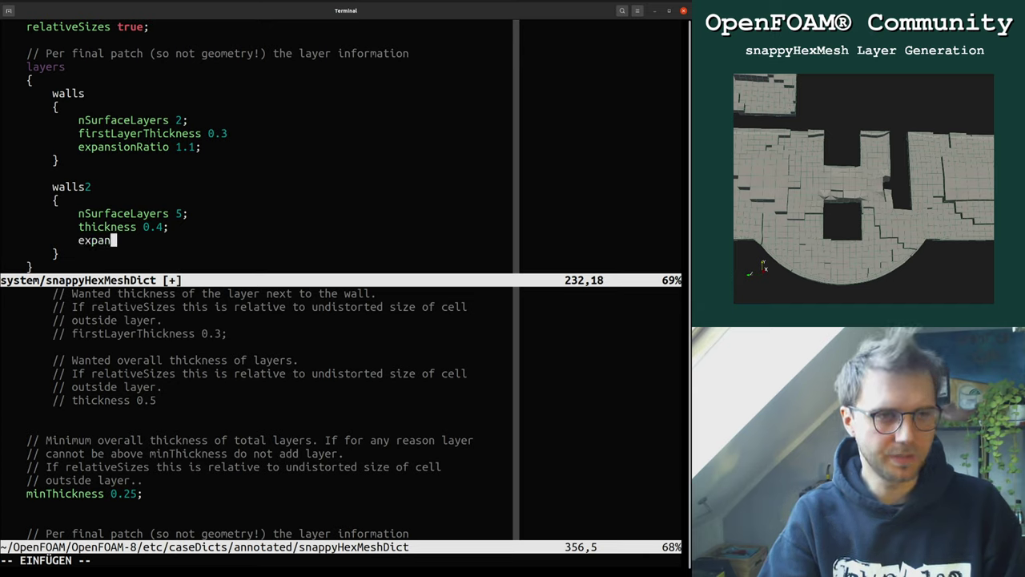
key("BackSpace")
key("BackSpace")
key("BackSpace")
key("BackSpace")
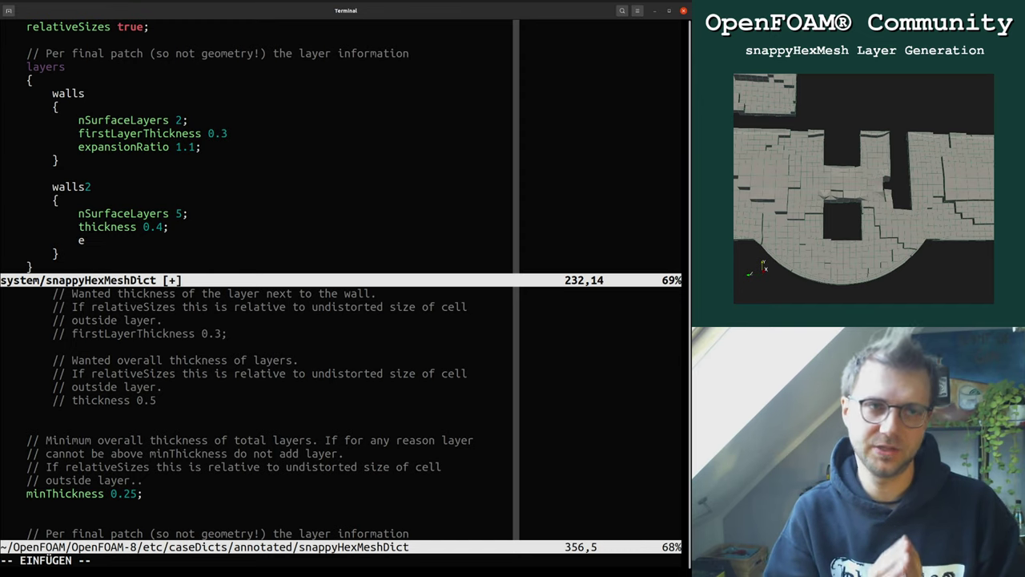
Step: Delete the whole walls2 block together with the blank line above it and save the file
key("Escape")
key("j")
key("shift+v")
key("k")
key("k")
key("k")
key("k")
key("k")
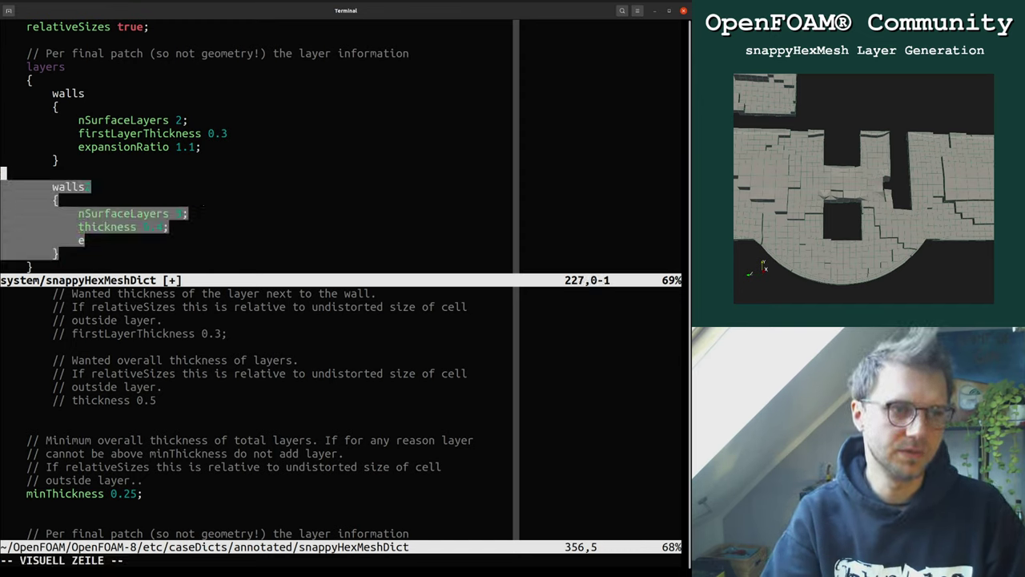
type("kd:w")
key("Return")
Step: Review the walls layer settings and the surrounding global layer parameters in the case's snappyHexMeshDict
key("k")
key("k")
key("k")
key("k")
key("k")
key("k")
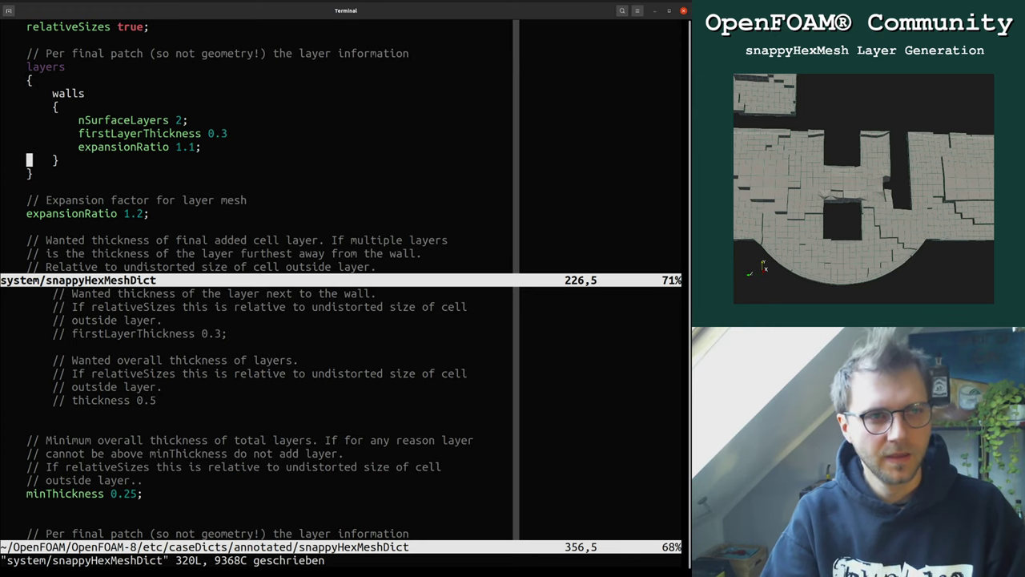
key("j")
key("j")
key("j")
key("j")
key("j")
key("j")
key("j")
key("j")
key("j")
key("j")
key("j")
key("j")
key("k")
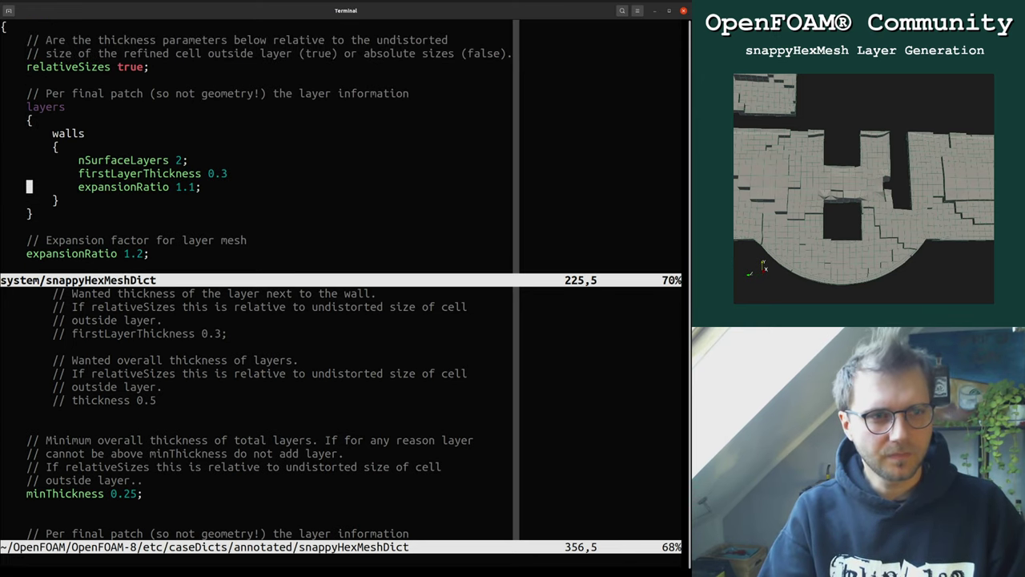
Step: Delete the firstLayerThickness and expansionRatio lines from the walls layer block
key("shift+v")
key("k")
key("d")
Step: Set the global finalLayerThickness to 0.6 and save the case's snappyHexMeshDict
key("j")
key("j")
key("j")
key("j")
key("j")
key("j")
key("j")
key("j")
key("j")
key("j")
key("j")
key("j")
key("j")
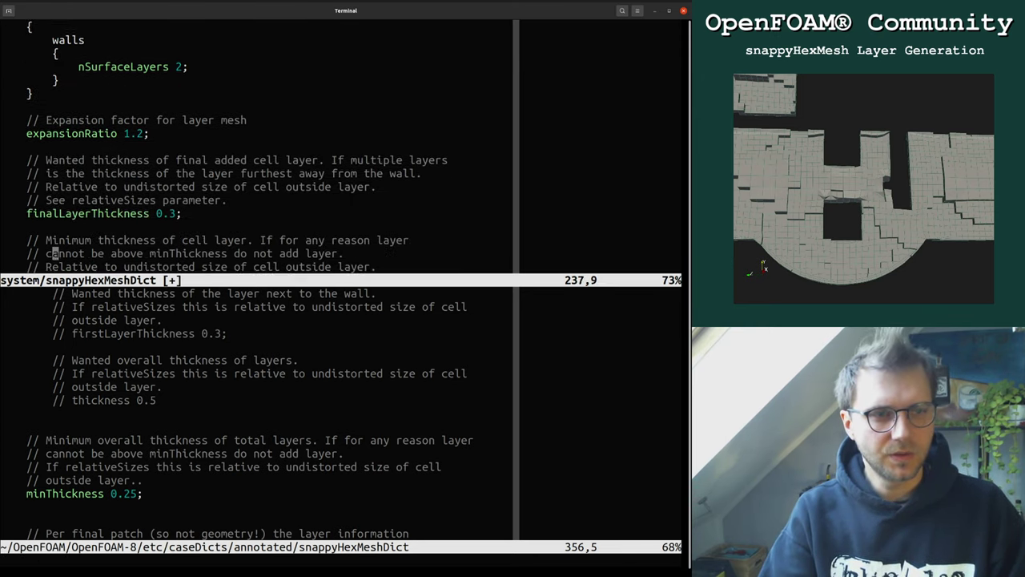
key("j")
key("j")
key("j")
key("j")
key("j")
key("k")
key("k")
key("k")
key("k")
key("k")
key("k")
key("k")
key("k")
key("k")
key("j")
key("w")
key("l")
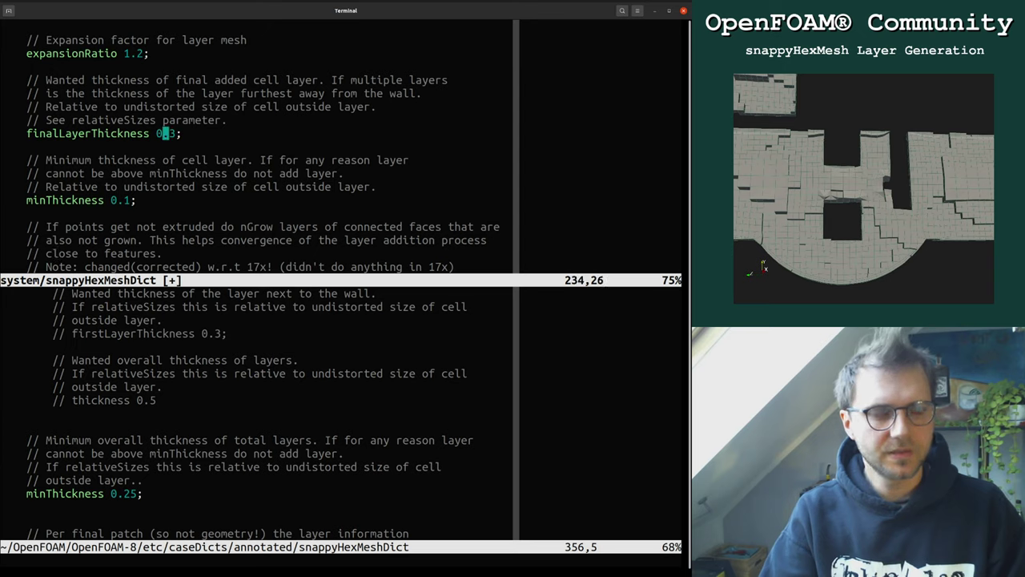
type("l")
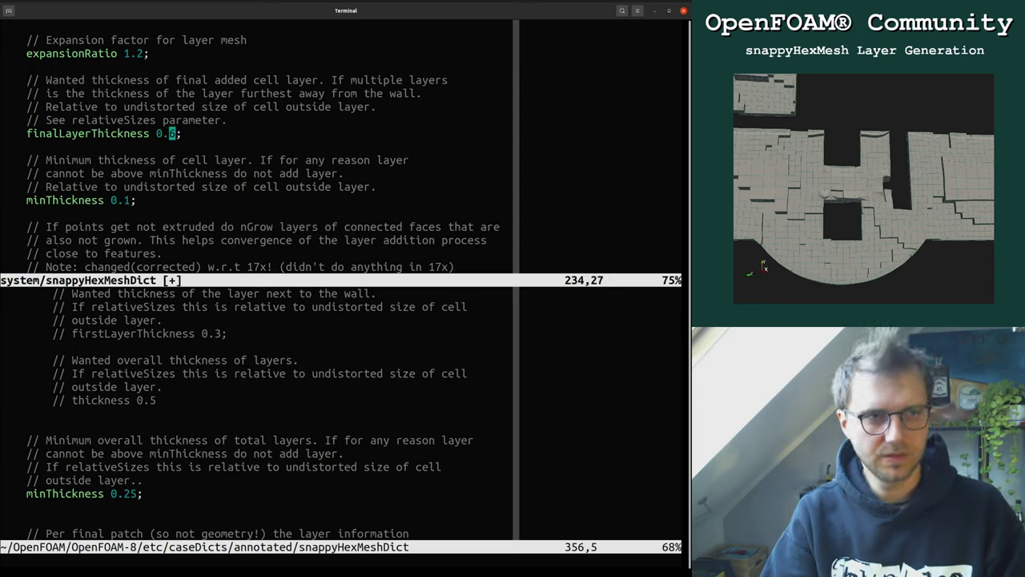
type(":w")
key("Return")
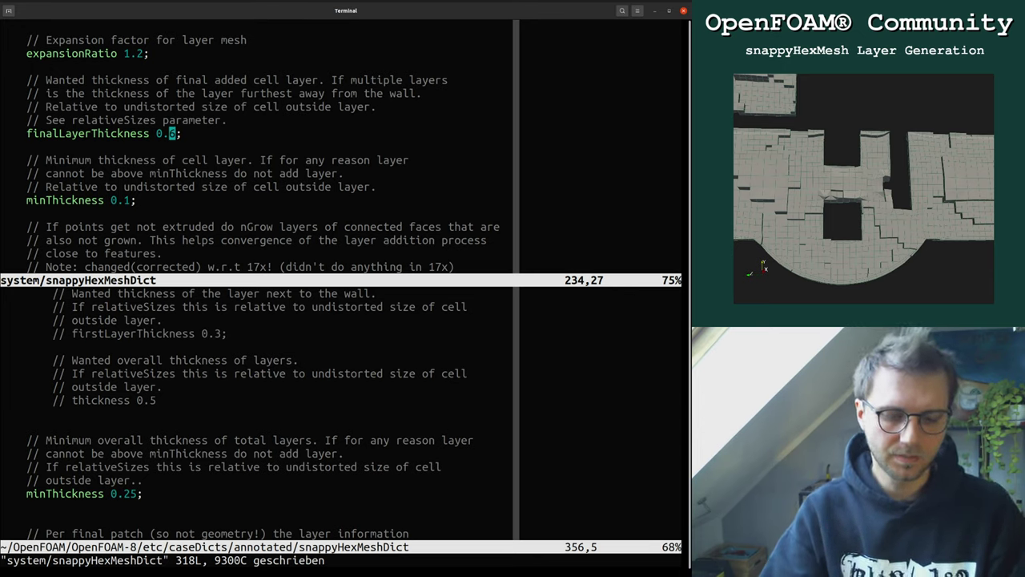
Step: Raise the global finalLayerThickness to 0.7 and save the file
key("ctrl+a")
type(":w")
key("Return")
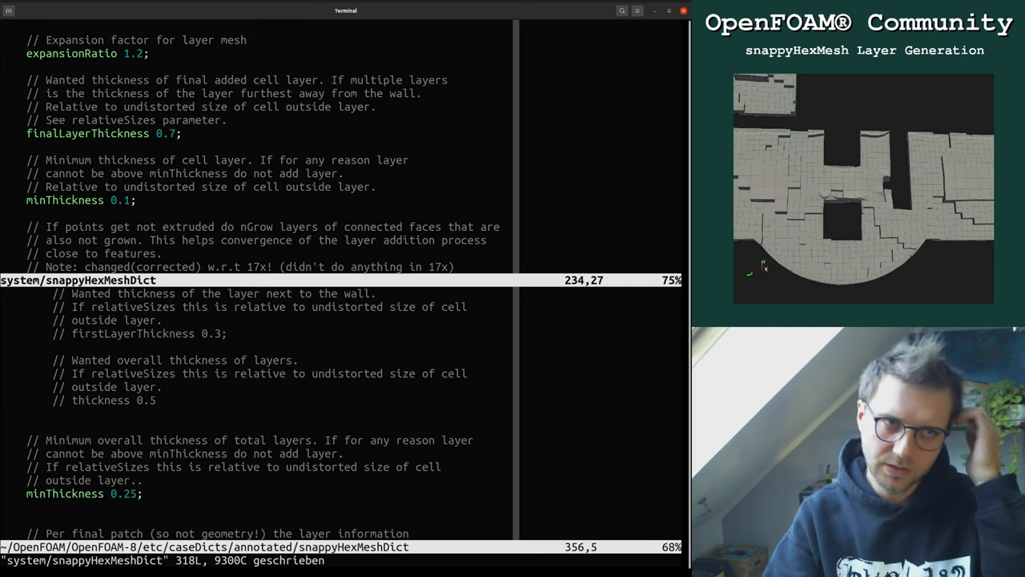
Step: Close the annotated OpenFOAM-8 template view, leaving only the case's snappyHexMeshDict open
key("j")
key("j")
key("j")
key("j")
key("j")
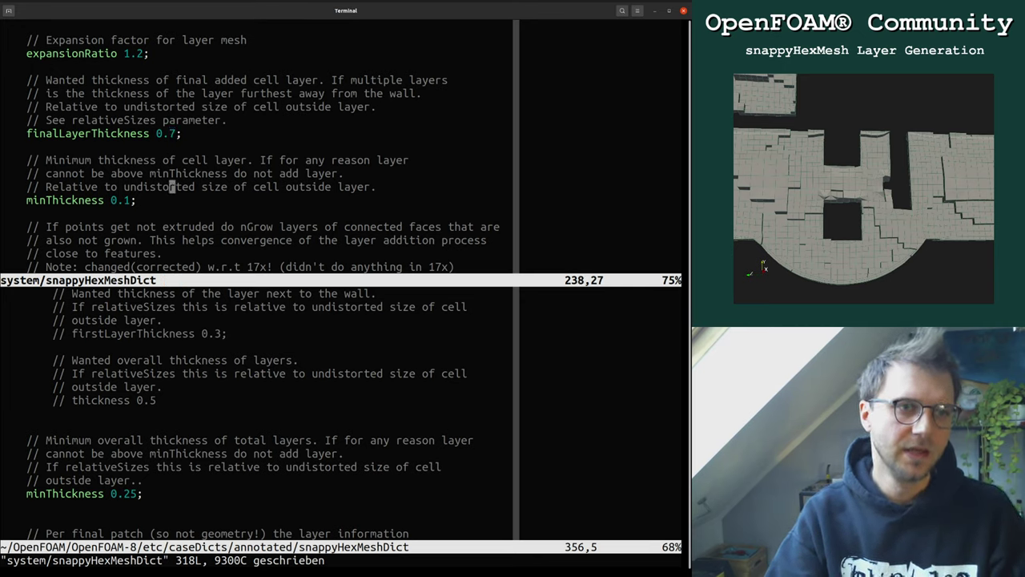
key("k")
key("k")
key("k")
key("k")
key("k")
key("k")
key("k")
key("ctrl+w")
type("j:q")
key("Return")
Step: Review the global layer parameters up to the walls block in the case's snappyHexMeshDict
key("k")
key("k")
key("k")
key("k")
key("k")
key("k")
key("k")
key("k")
key("k")
key("k")
key("k")
key("k")
key("k")
key("k")
key("k")
key("k")
key("k")
key("k")
key("k")
key("k")
key("k")
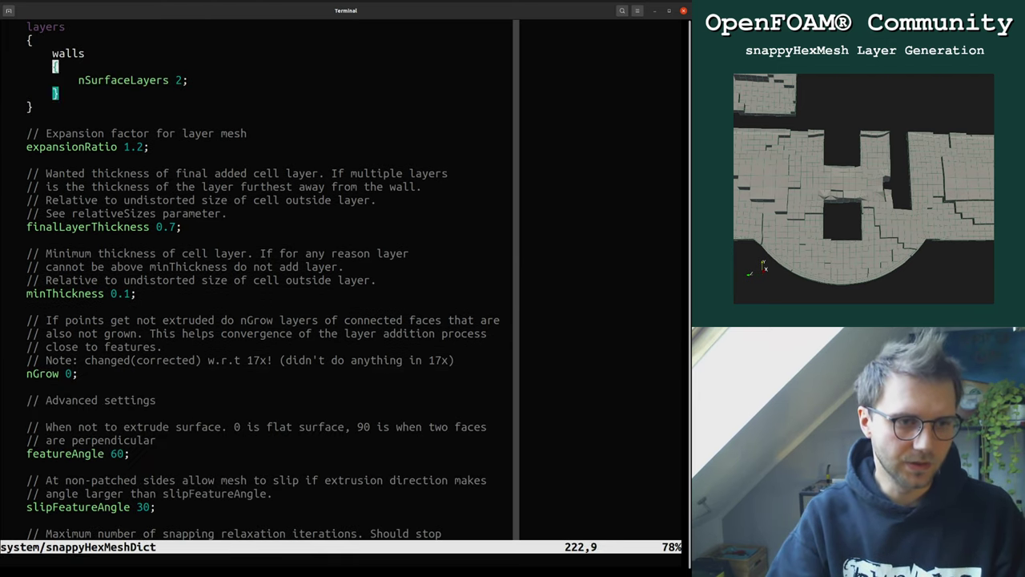
Step: Close the case's snappyHexMeshDict and return to the shell prompt
type(":q")
key("Return")
type("snapp")
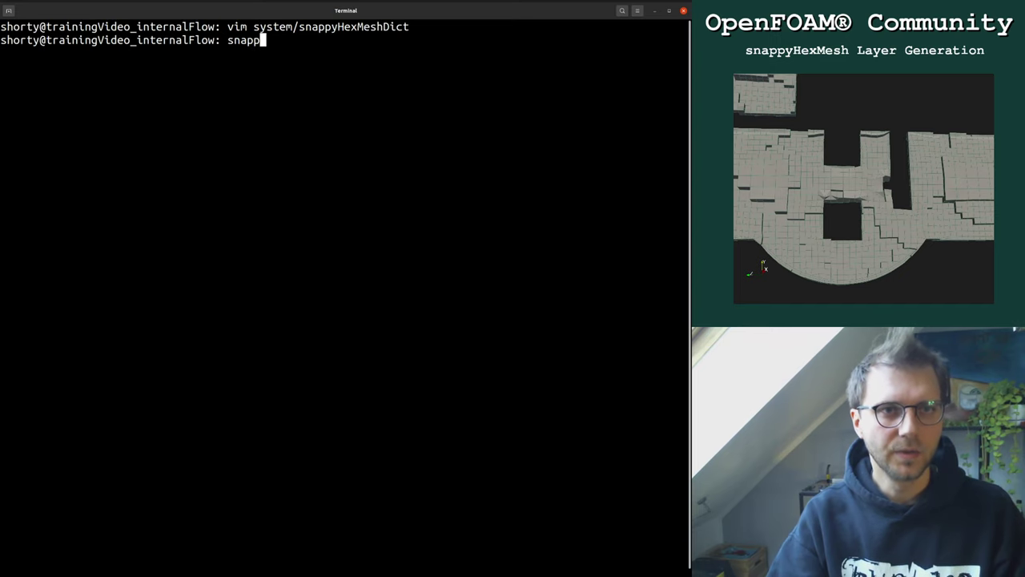
key("Return")
Step: Load the OpenFOAM environment with fo8 and run snappyHexMesh on the case
type("fo8")
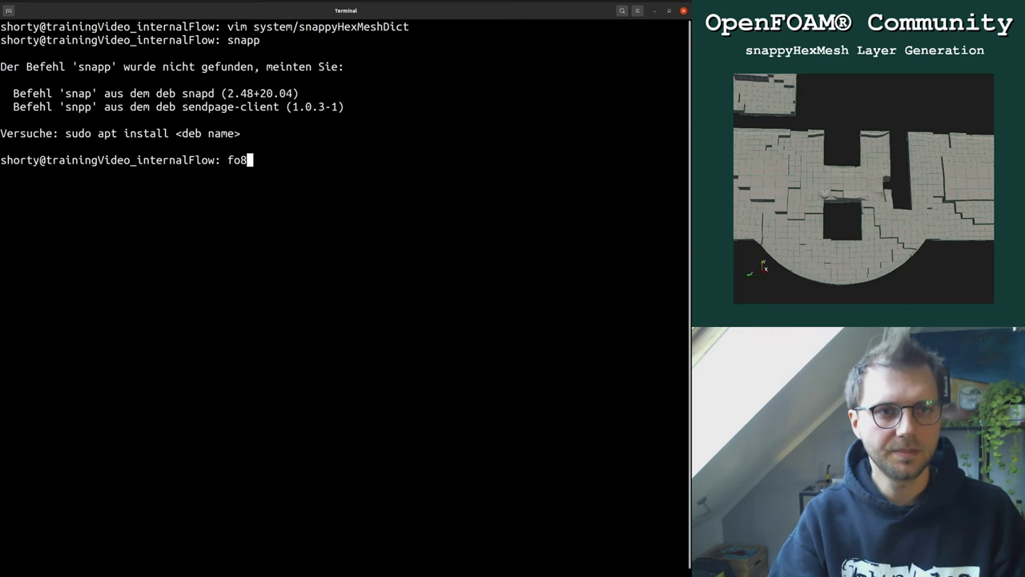
key("Return")
type("snappyHexMesh")
key("Return")
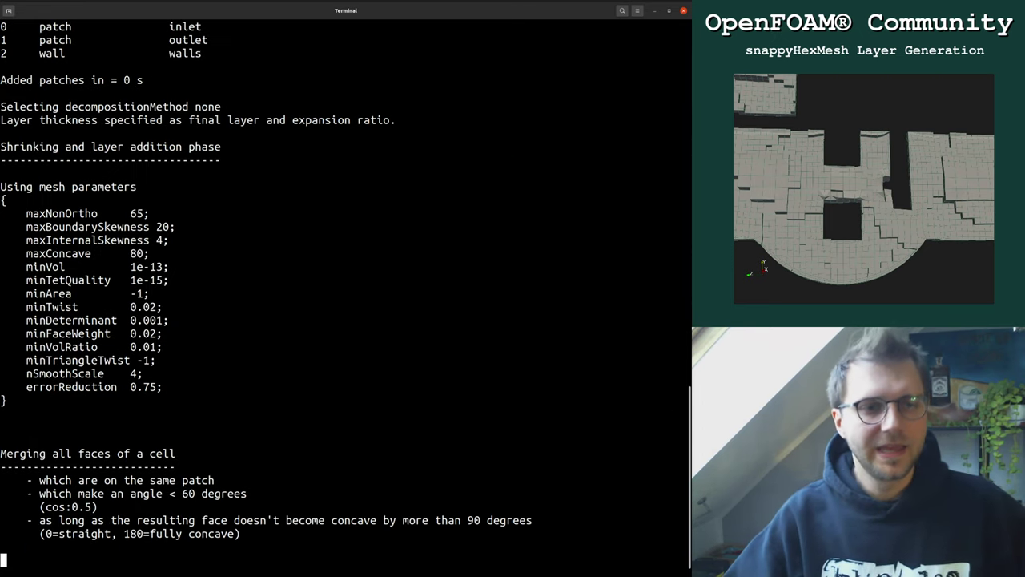
Step: Check in the snappyHexMesh output which parameter combination specifies the layer thickness
scroll(344, 296, "up", 7)
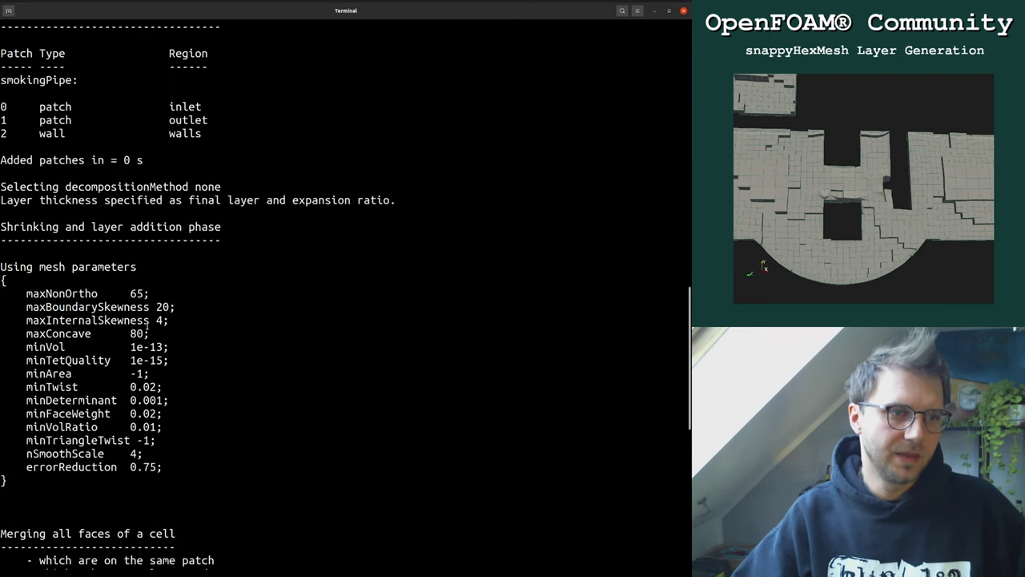
scroll(344, 296, "down", 9)
scroll(344, 296, "up", 9)
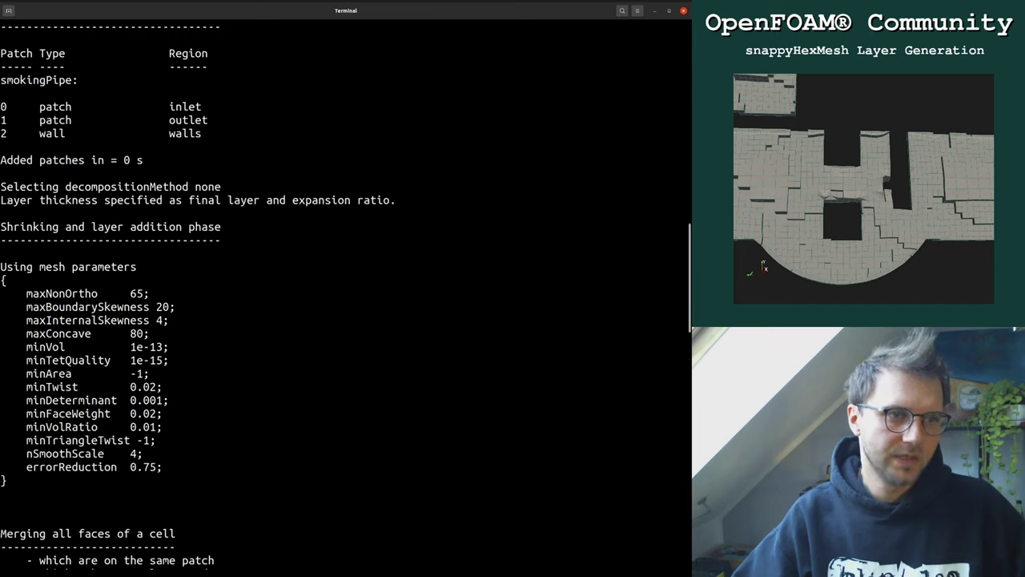
left_click_drag(77, 199, 265, 199)
left_click(258, 199)
left_click_drag(193, 199, 0, 200)
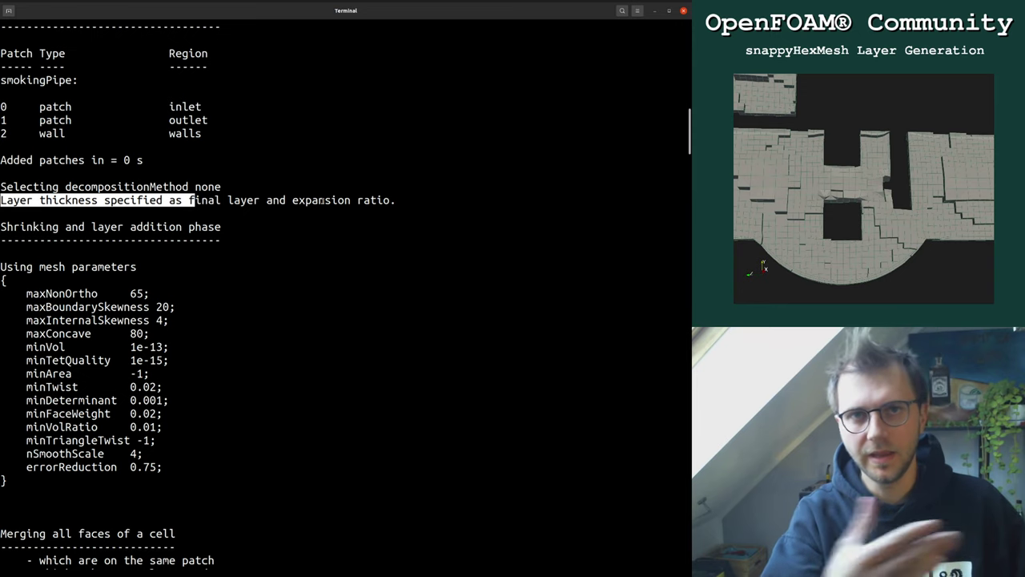
Step: Examine the near-wall and overall average layer thickness planned for the walls patch in the snappyHexMesh output
scroll(176, 272, "down", 5)
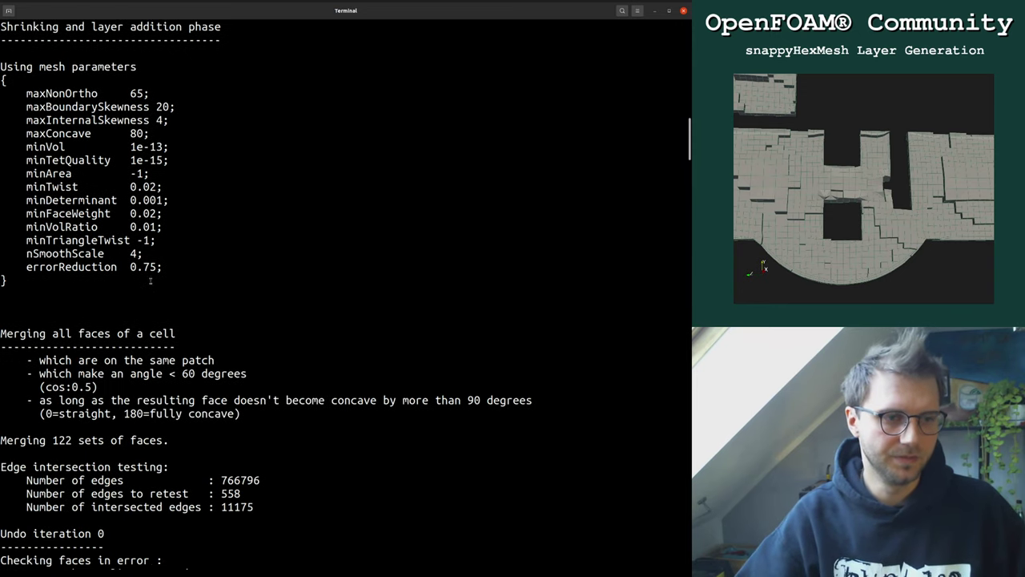
scroll(184, 294, "down", 2)
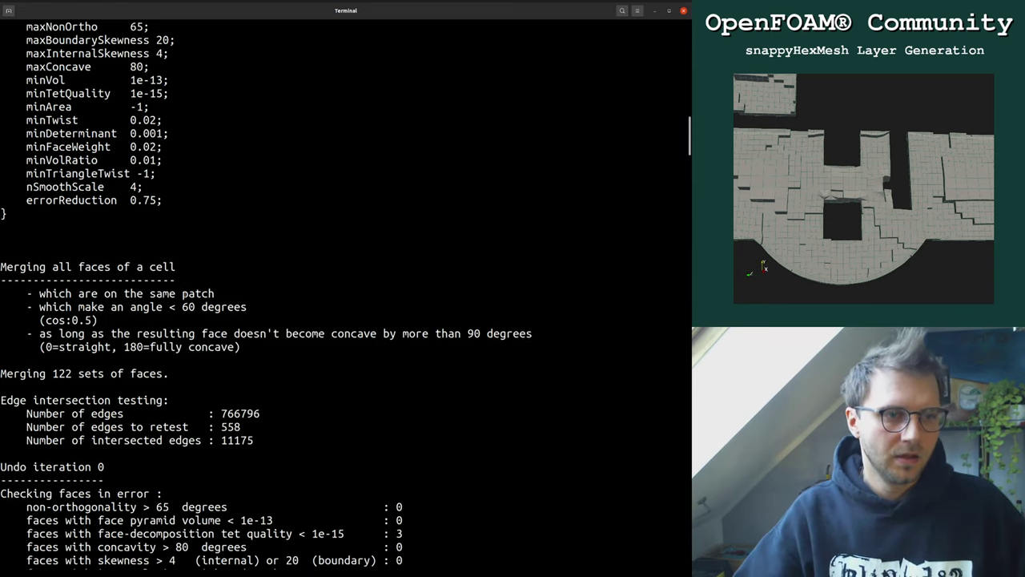
scroll(205, 293, "down", 7)
scroll(168, 274, "down", 20)
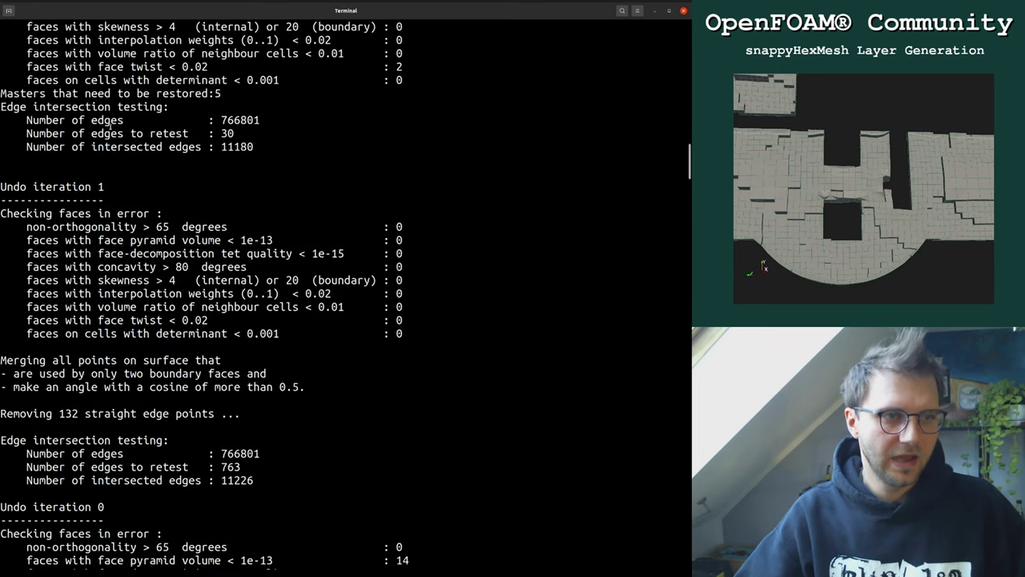
scroll(342, 186, "down", 17)
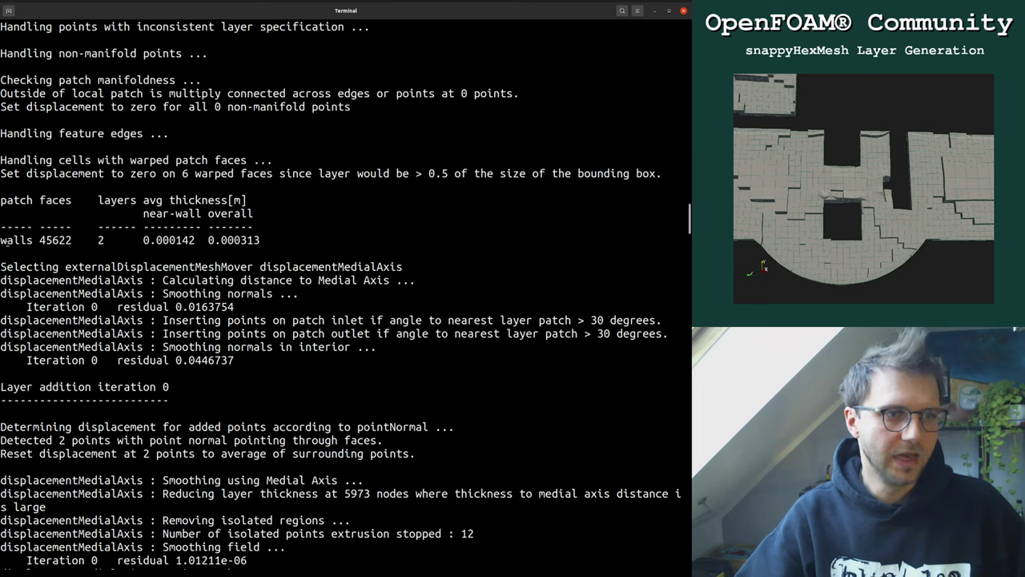
left_click_drag(5, 244, 258, 240)
left_click(271, 238)
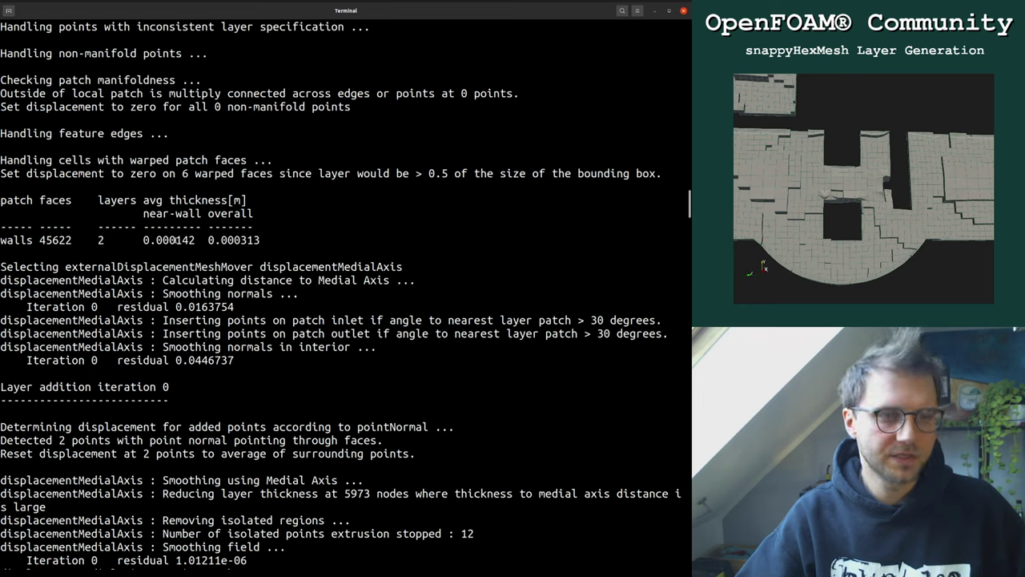
double_click(169, 239)
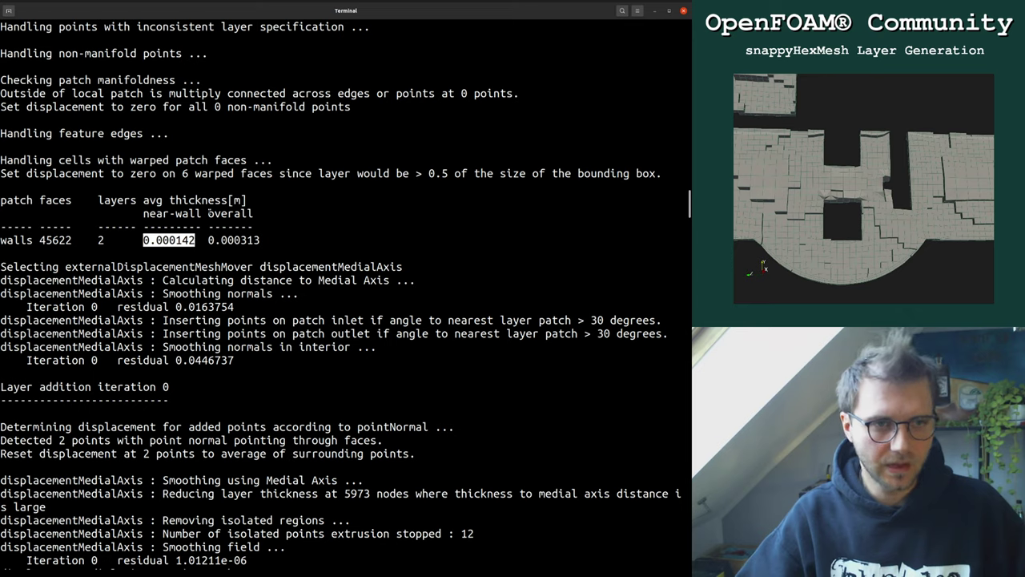
left_click_drag(226, 245, 268, 240)
left_click(255, 239)
left_click(268, 241)
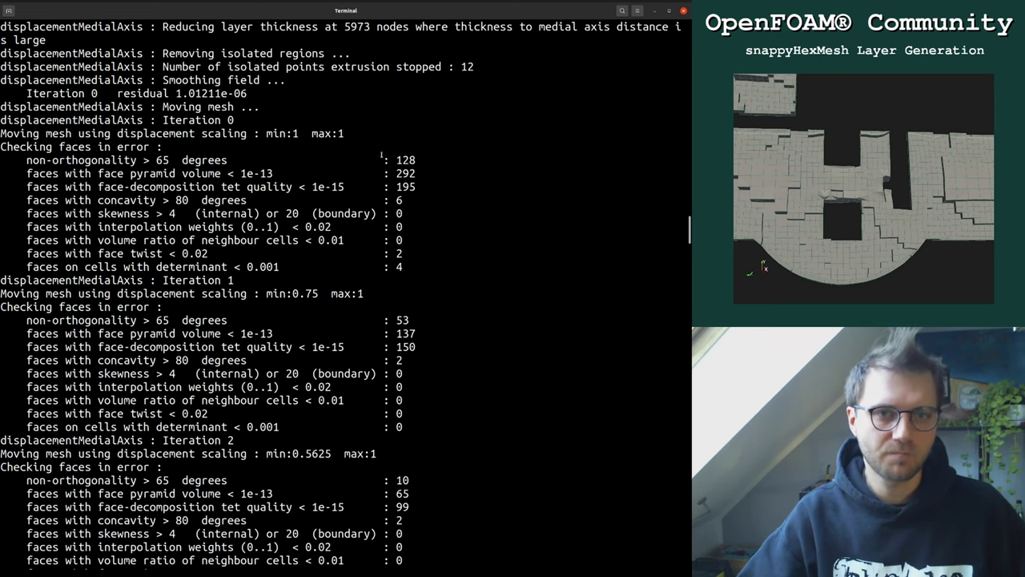
Step: Examine the illegal faces, extruded faces and added cells reported for layer addition iteration 0
scroll(370, 189, "down", 2)
scroll(356, 192, "down", 15)
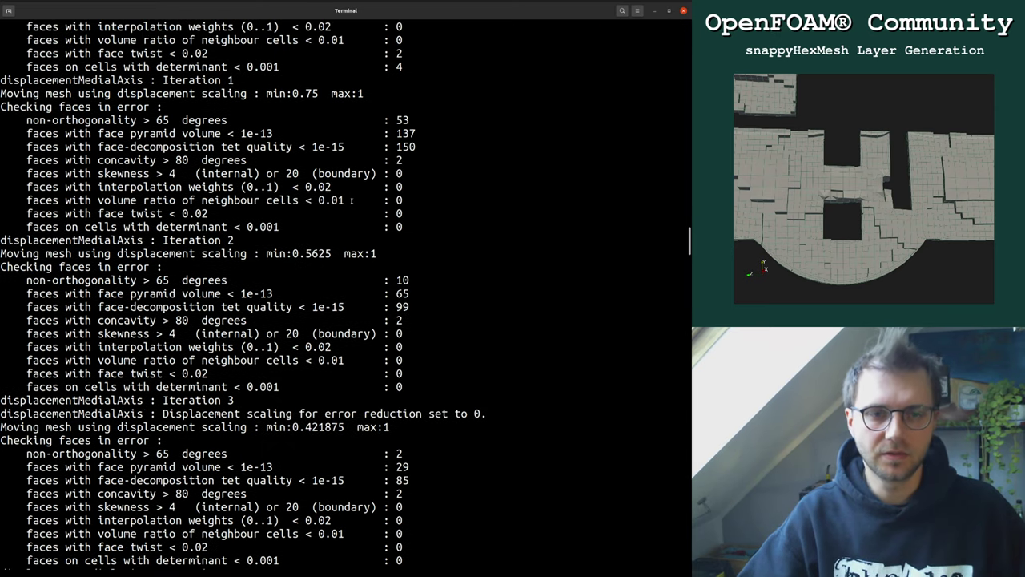
scroll(350, 202, "down", 7)
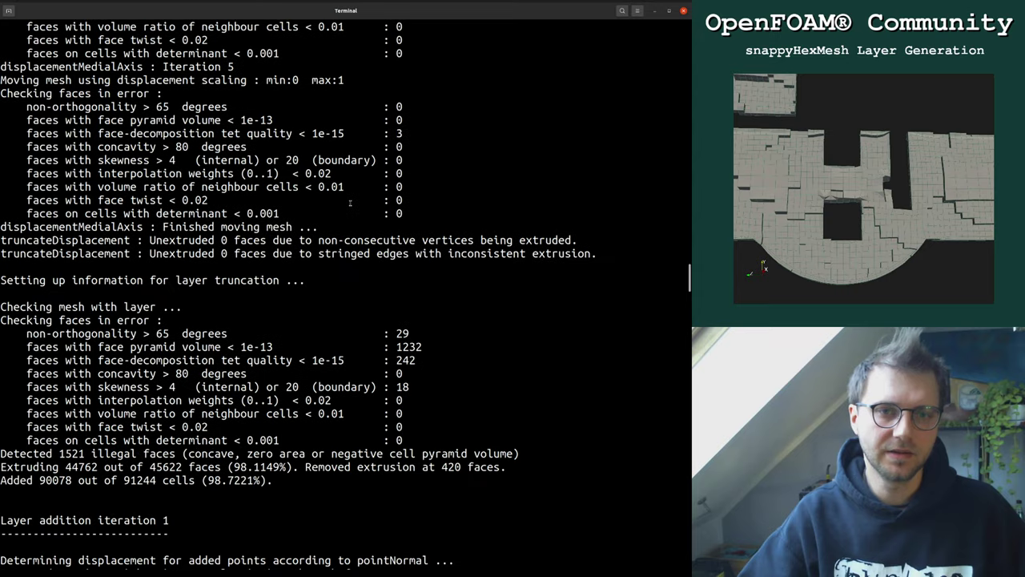
scroll(349, 204, "down", 5)
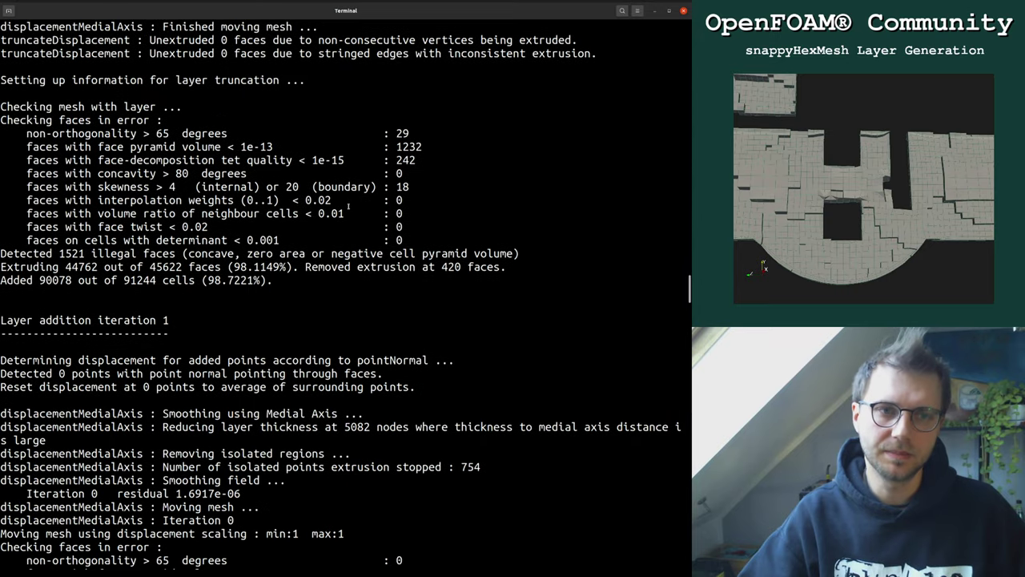
left_click_drag(3, 253, 362, 278)
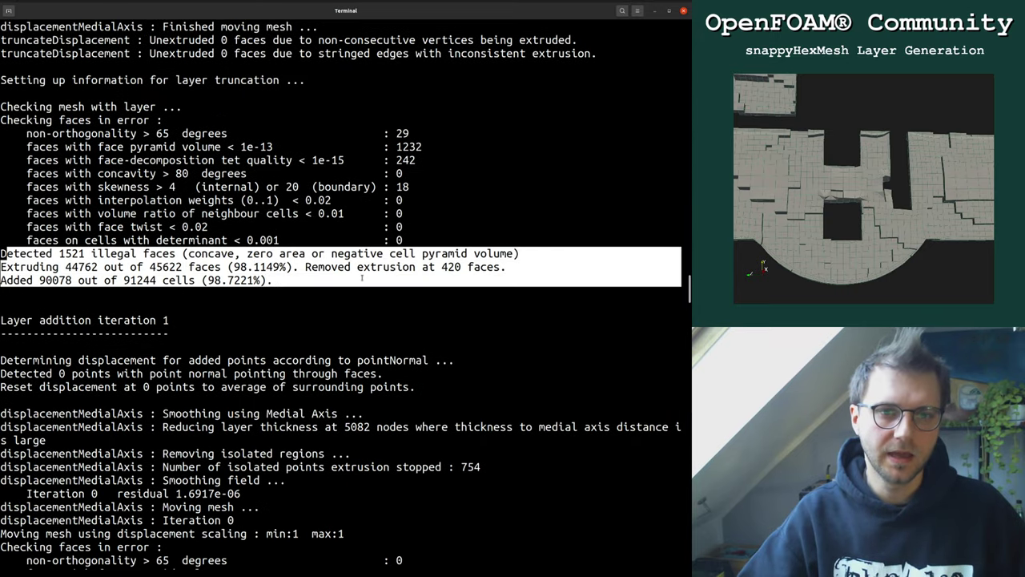
left_click(41, 253)
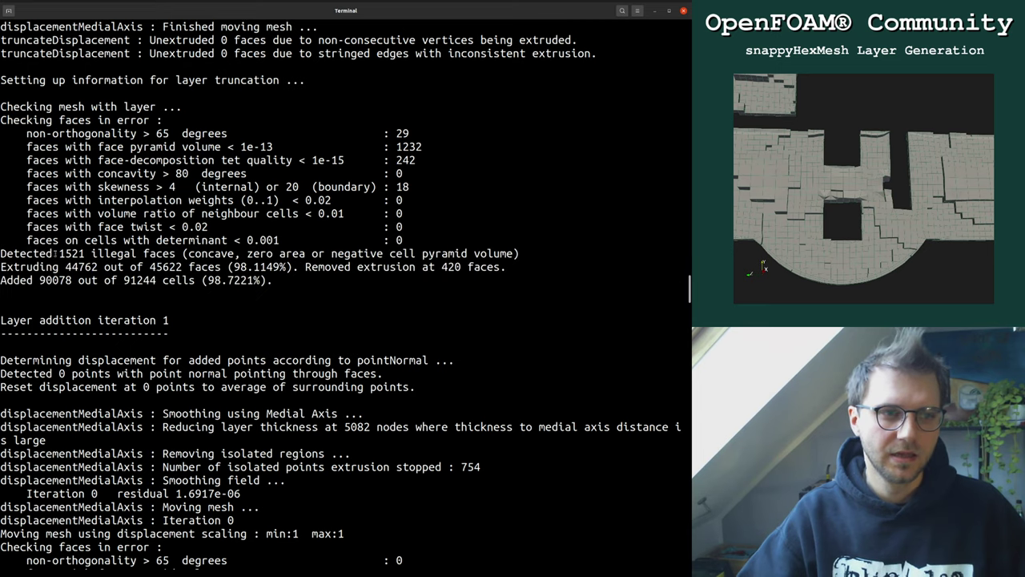
double_click(71, 253)
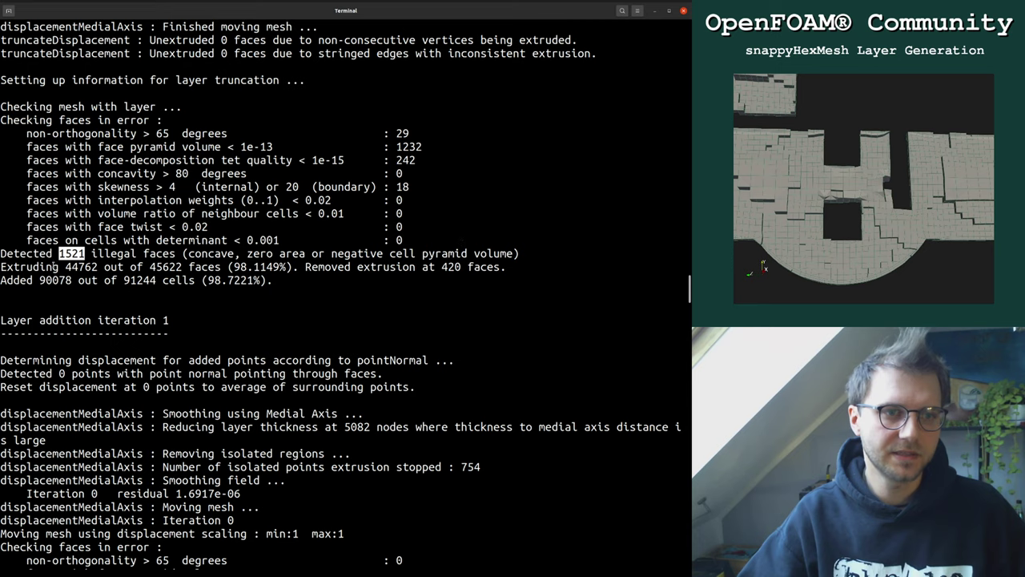
left_click(56, 265)
left_click_drag(64, 267, 182, 267)
left_click(177, 297)
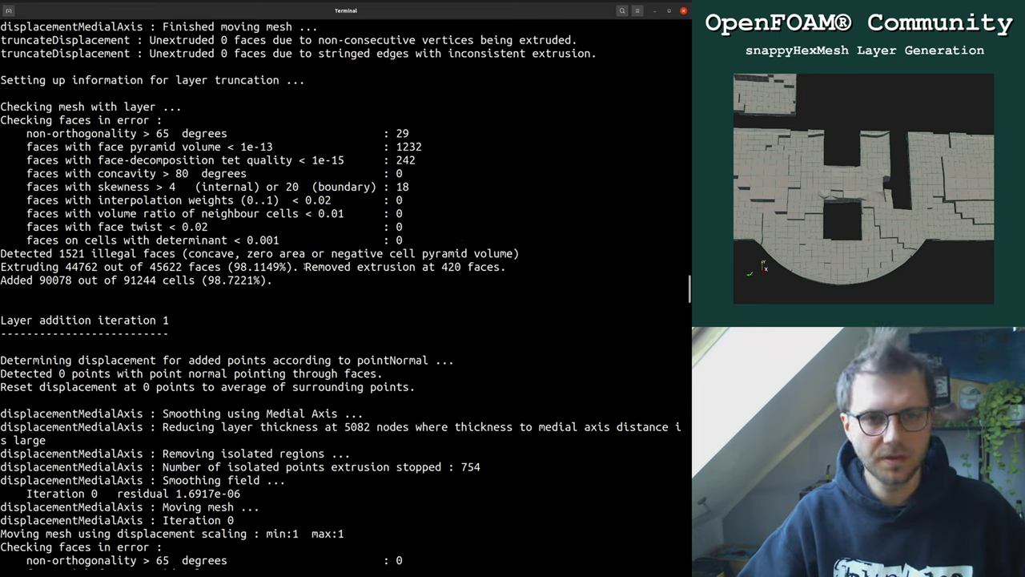
double_click(256, 267)
left_click_drag(207, 280, 248, 281)
left_click(134, 290)
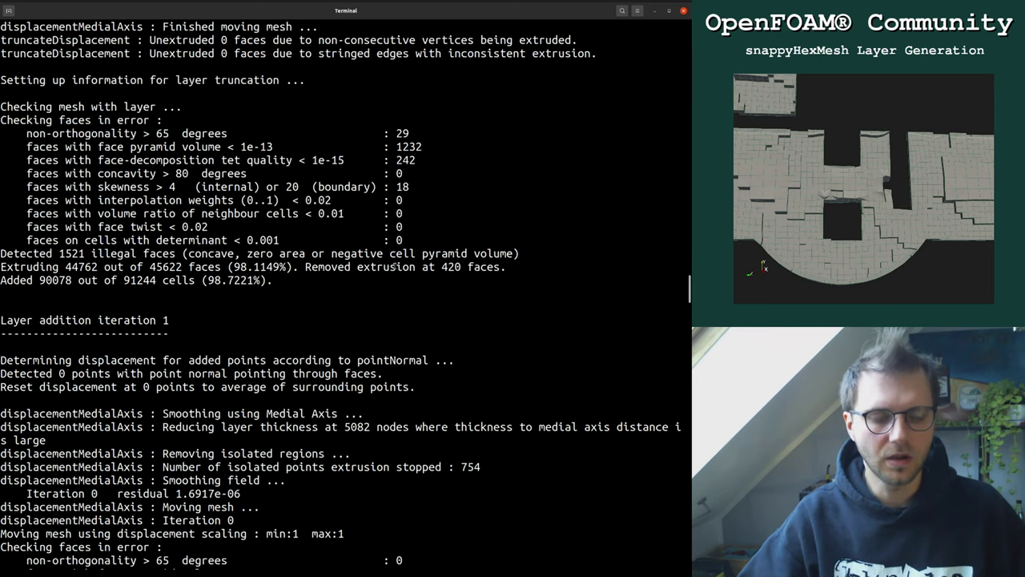
Step: Check the percentage of added cells reported just before layer addition iteration 4
scroll(242, 318, "down", 2)
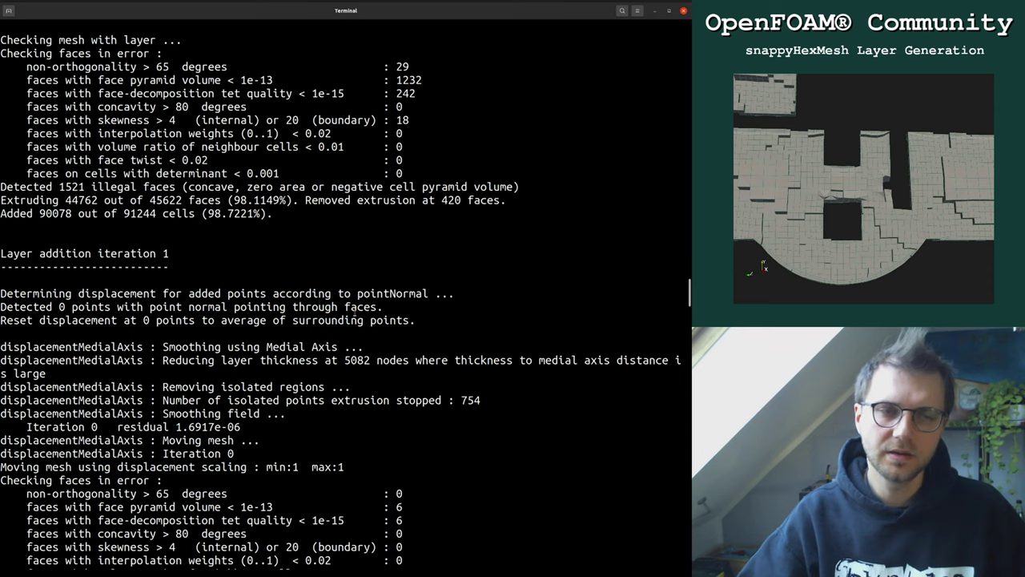
scroll(355, 318, "down", 15)
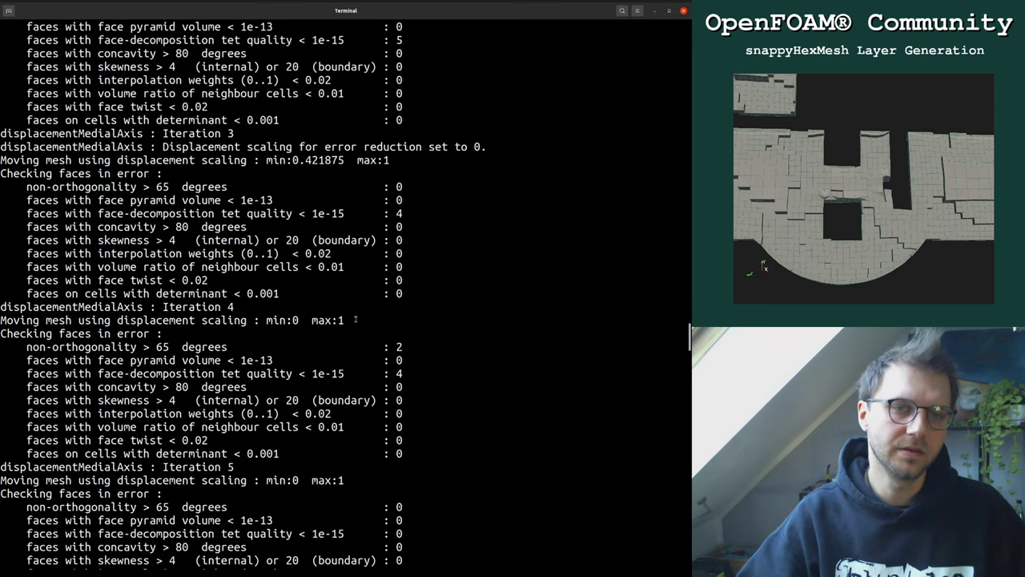
scroll(354, 319, "down", 20)
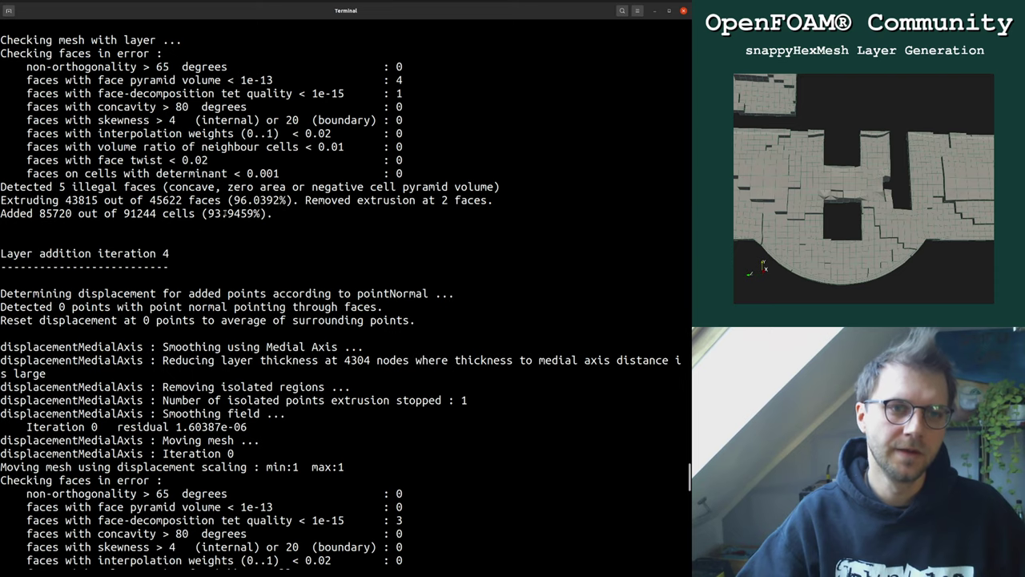
double_click(234, 213)
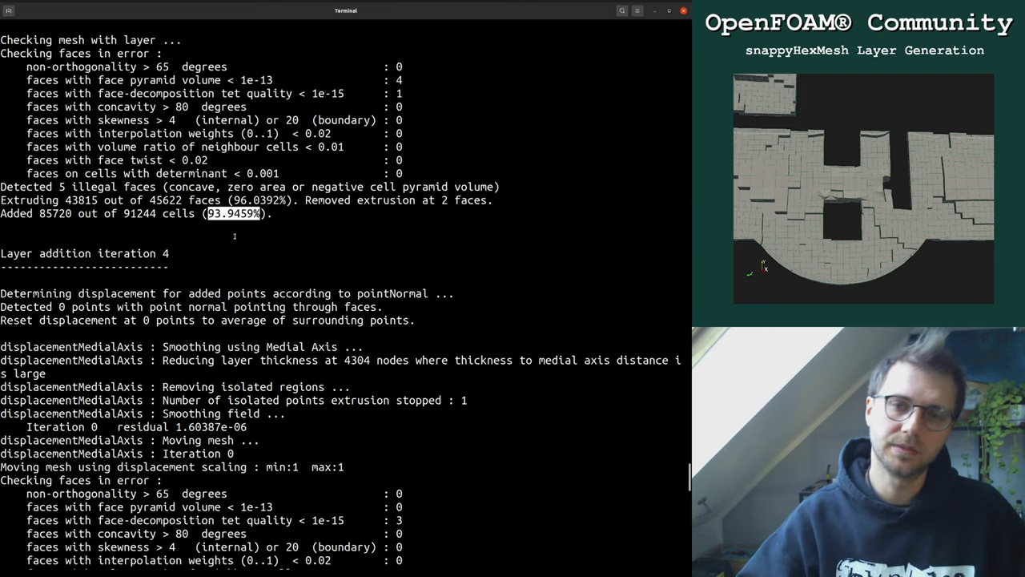
Step: Examine the final layer summary for the walls patch, including its achieved overall thickness percentage
scroll(234, 235, "down", 20)
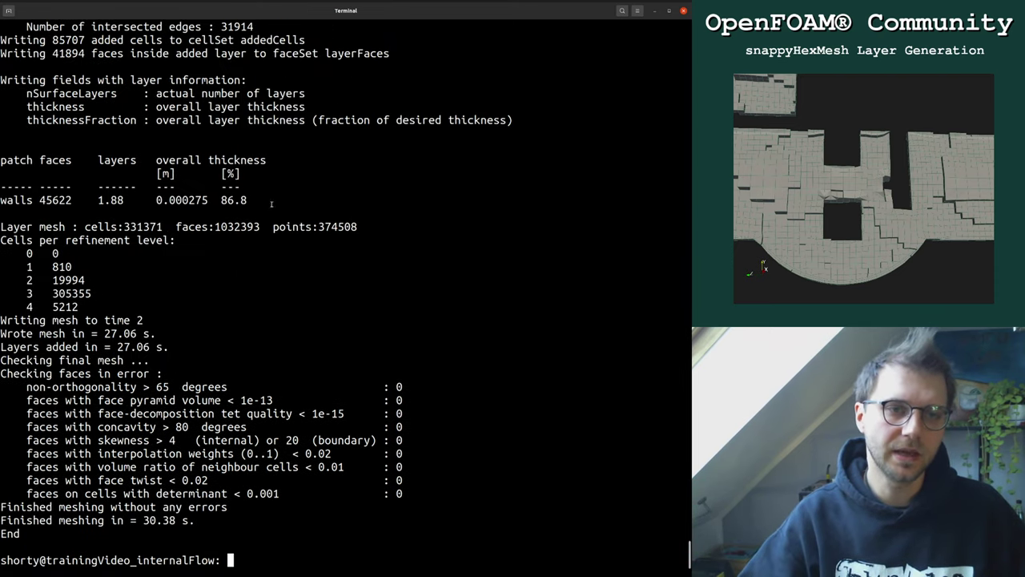
scroll(268, 206, "up", 5)
left_click_drag(250, 397, 24, 360)
left_click(263, 424)
left_click_drag(226, 399, 289, 400)
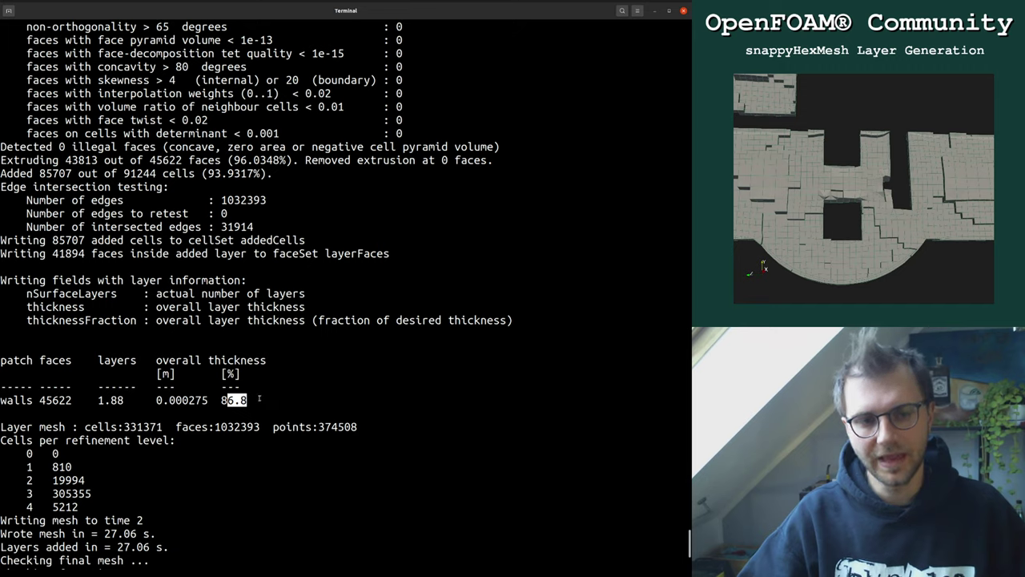
left_click_drag(250, 400, 217, 400)
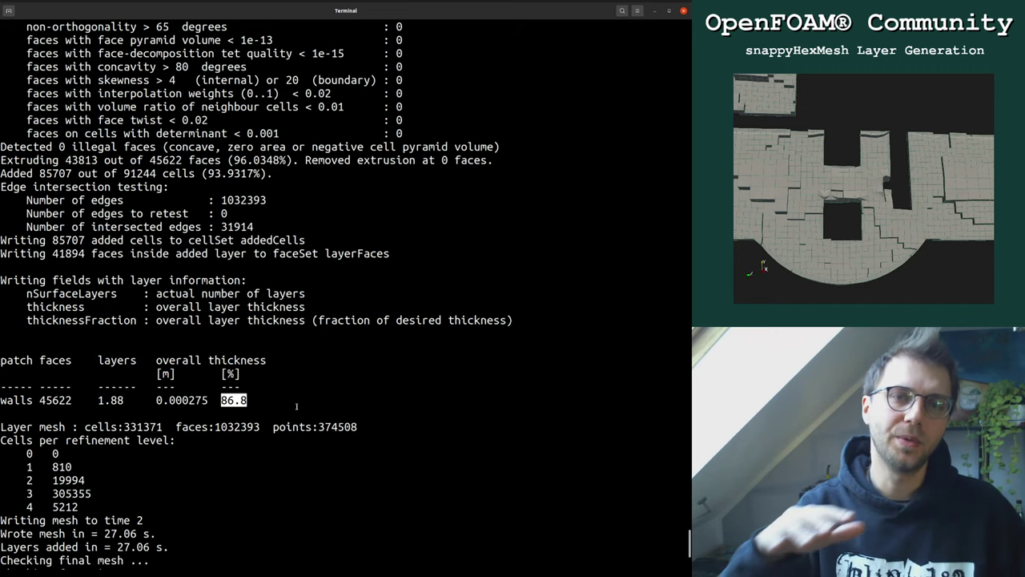
Step: Open dummy.foam in ParaView from the terminal and load its internalMesh
left_click(249, 400)
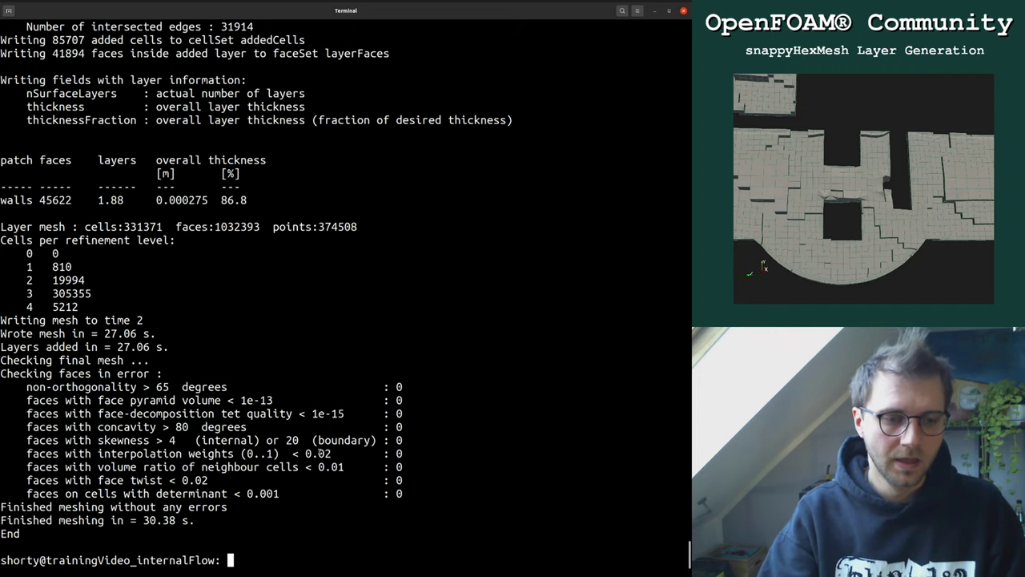
type("paraview")
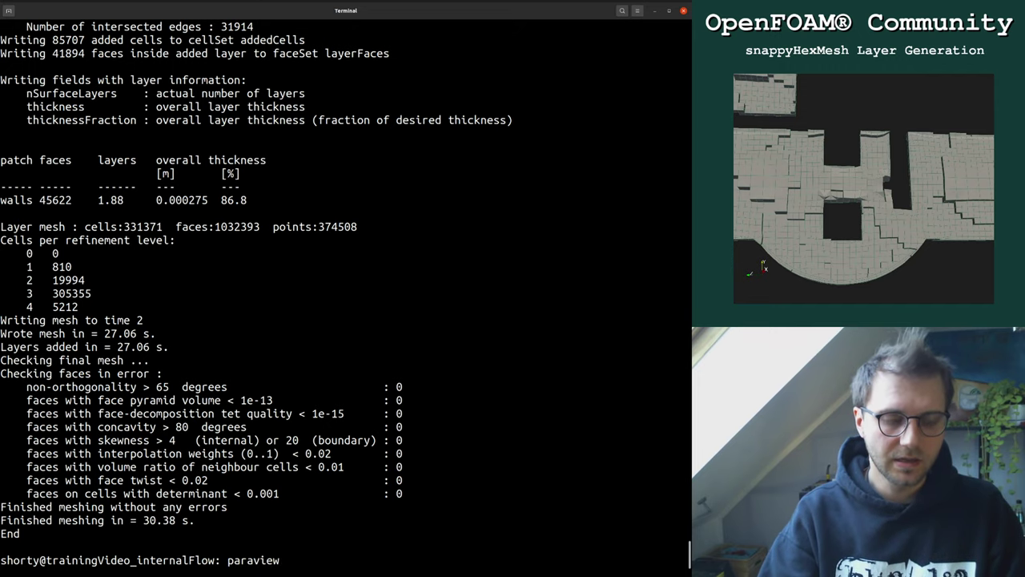
type(" dummy.foam")
key("Return")
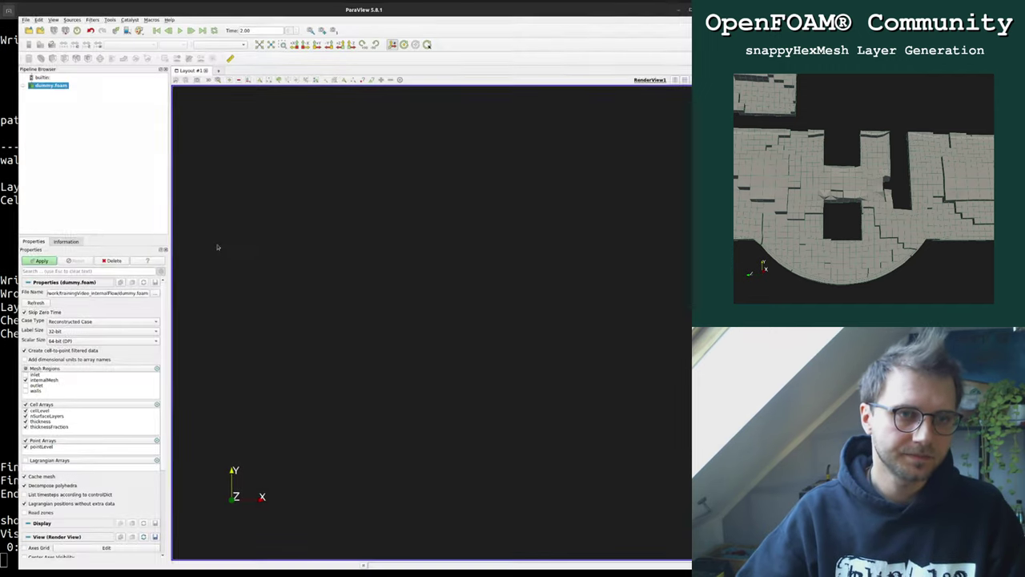
left_click(41, 261)
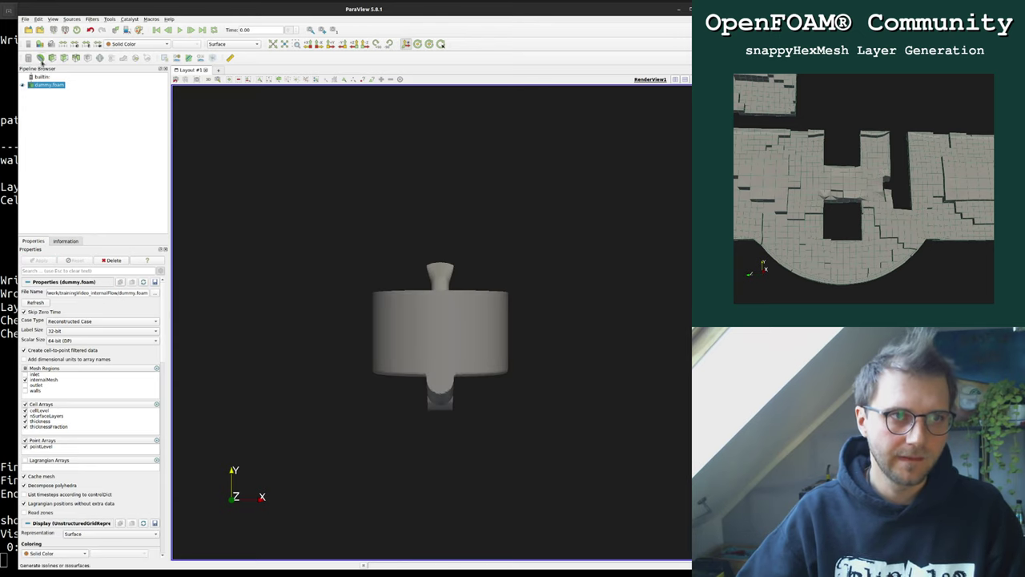
Step: Add a plane slice normal to X through the mesh and enable Crinkle slice for it
left_click(64, 57)
left_click(40, 261)
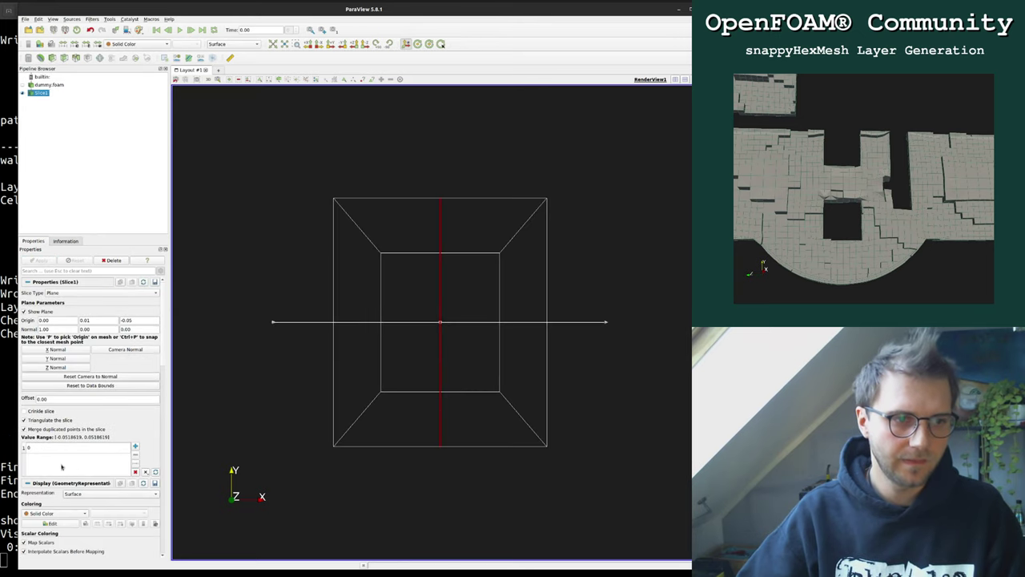
left_click(32, 411)
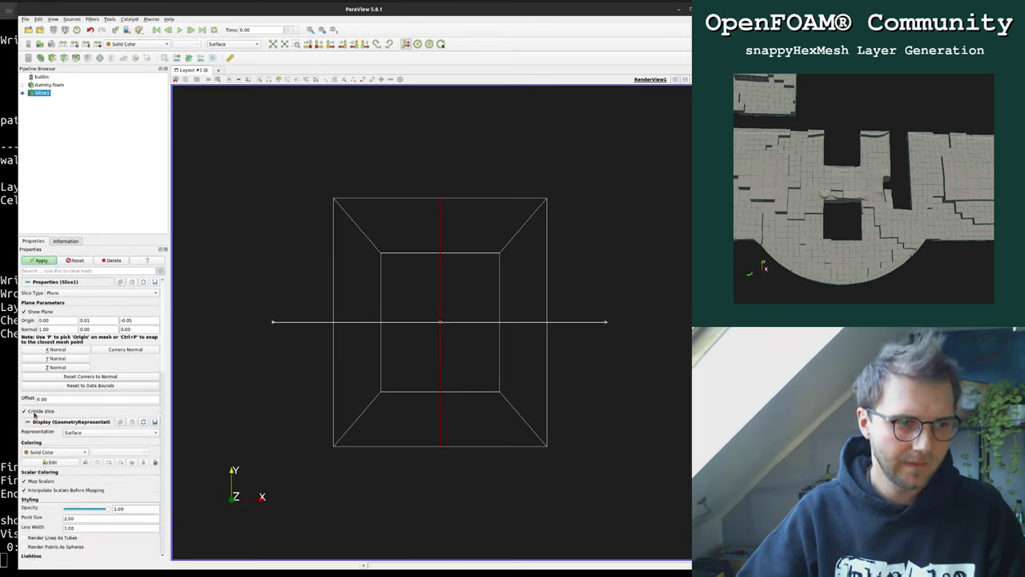
left_click(41, 261)
Step: Turn off Decompose polyhedra for dummy.foam and apply the change
left_click(44, 84)
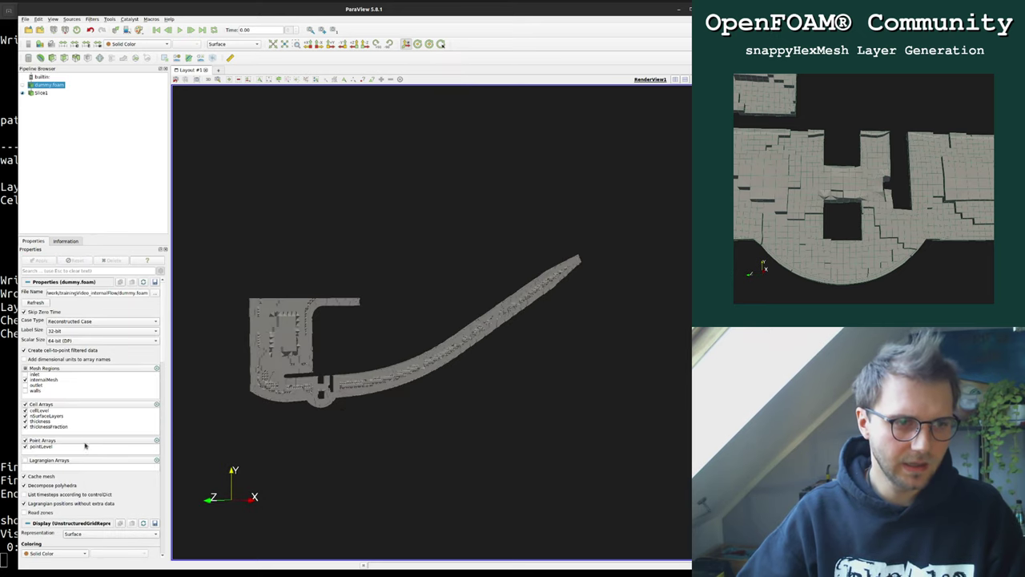
left_click(46, 486)
left_click(41, 261)
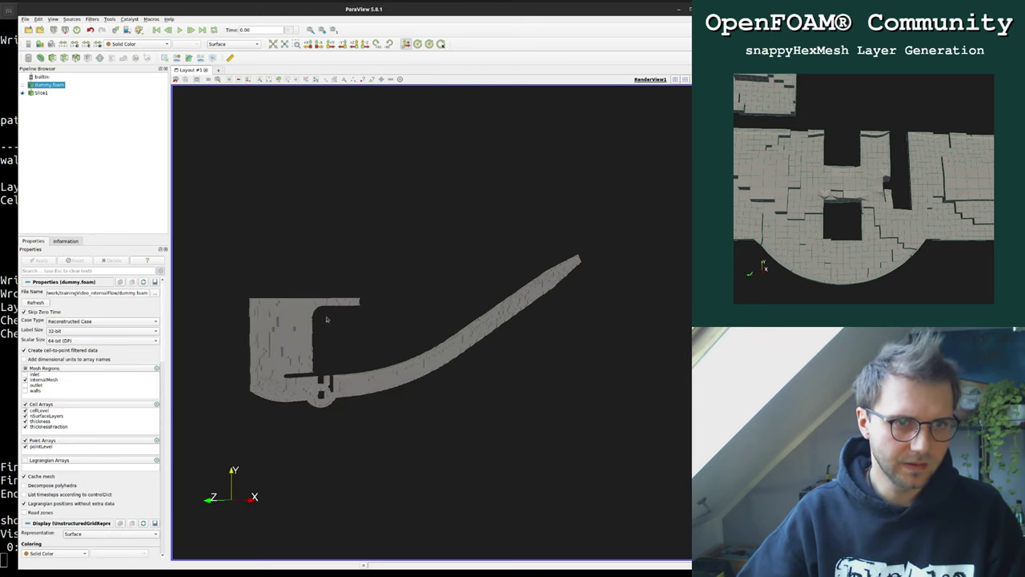
Step: Set the representation of both dummy.foam and the slice to Surface With Edges
middle_click_drag(328, 320, 454, 292)
scroll(441, 305, "up", 5)
left_click(234, 44)
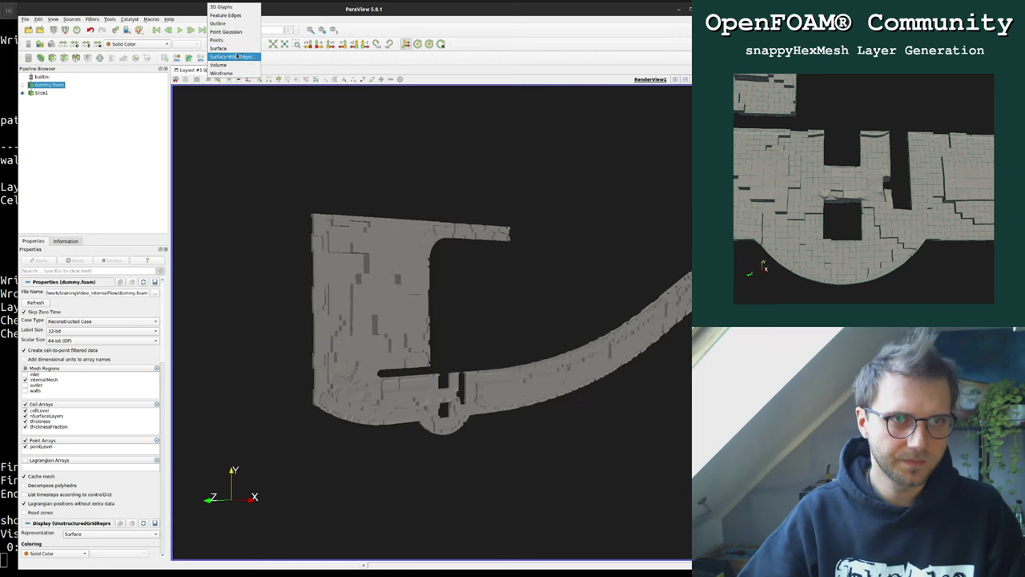
left_click(235, 48)
left_click_drag(451, 259, 437, 265)
left_click(40, 92)
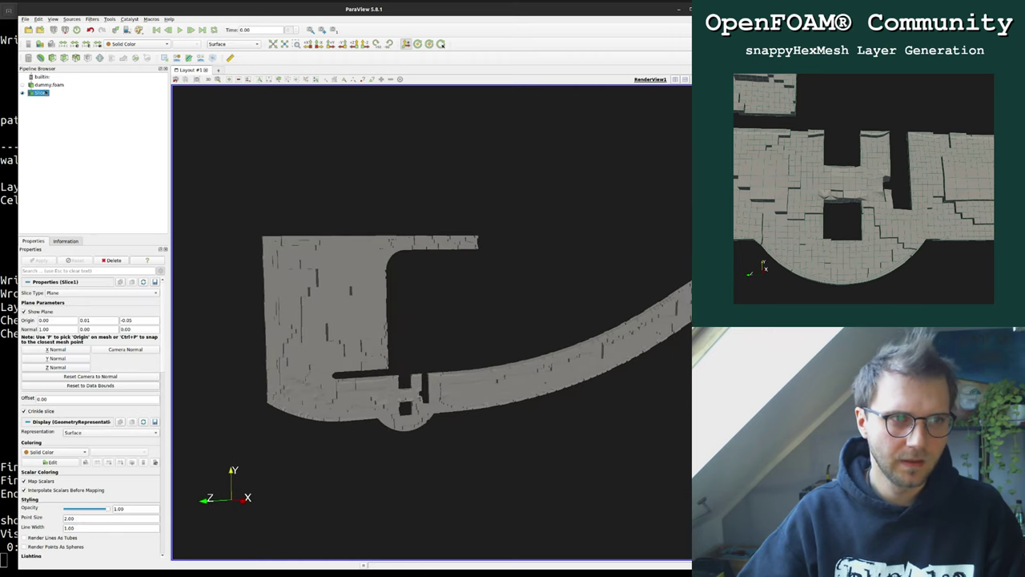
left_click(234, 44)
left_click(234, 54)
left_click_drag(449, 400, 530, 486)
scroll(531, 486, "up", 5)
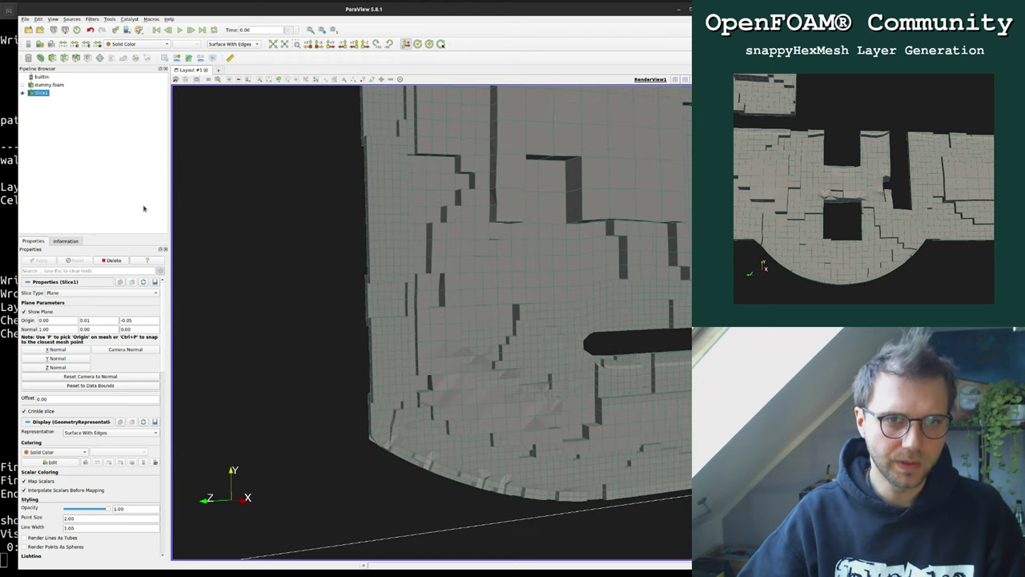
Step: Compare the sliced mesh near the chamber's lower wall between time 0 and time 2
left_click(48, 84)
left_click_drag(251, 165, 320, 224)
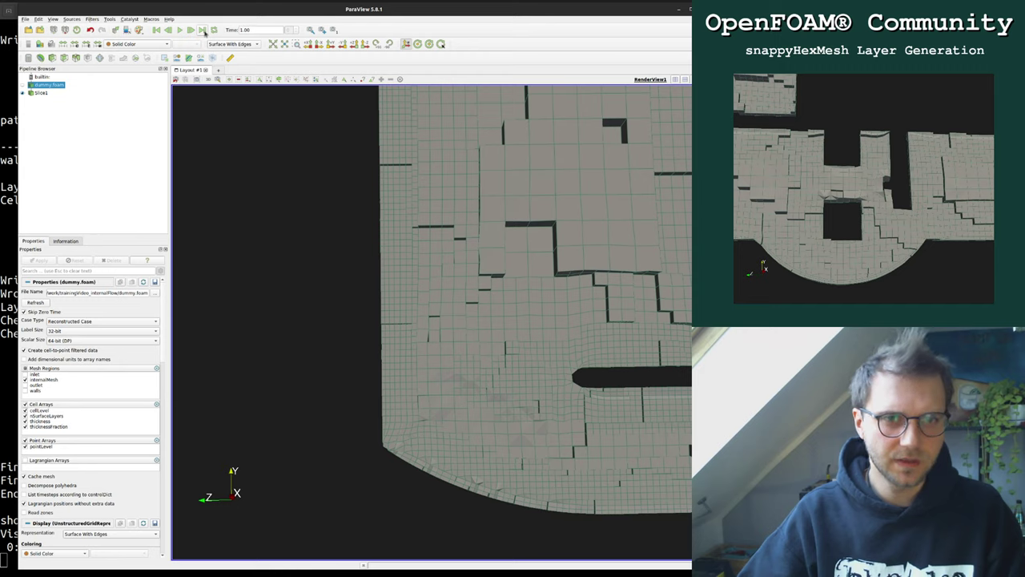
left_click(156, 29)
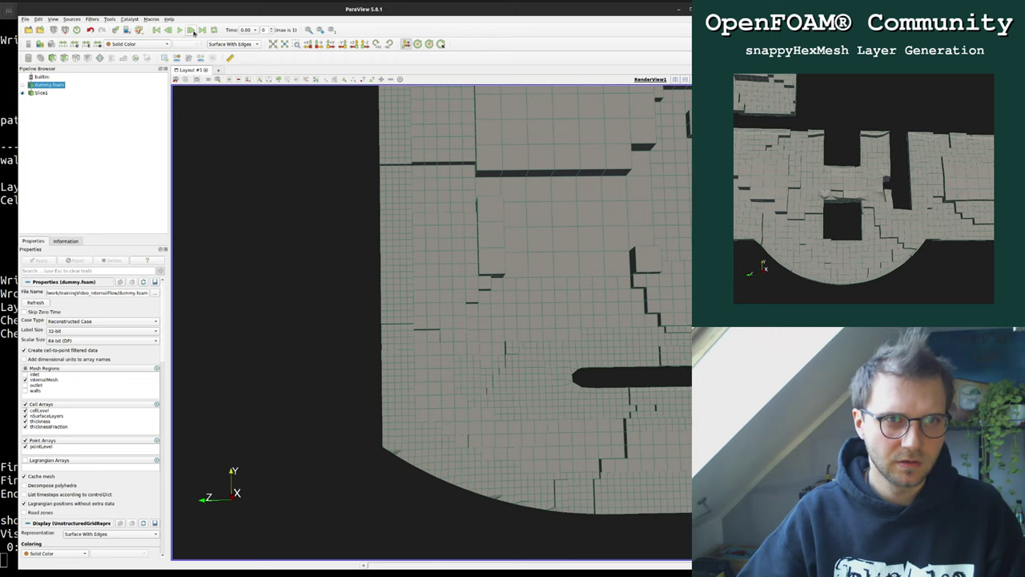
left_click(204, 31)
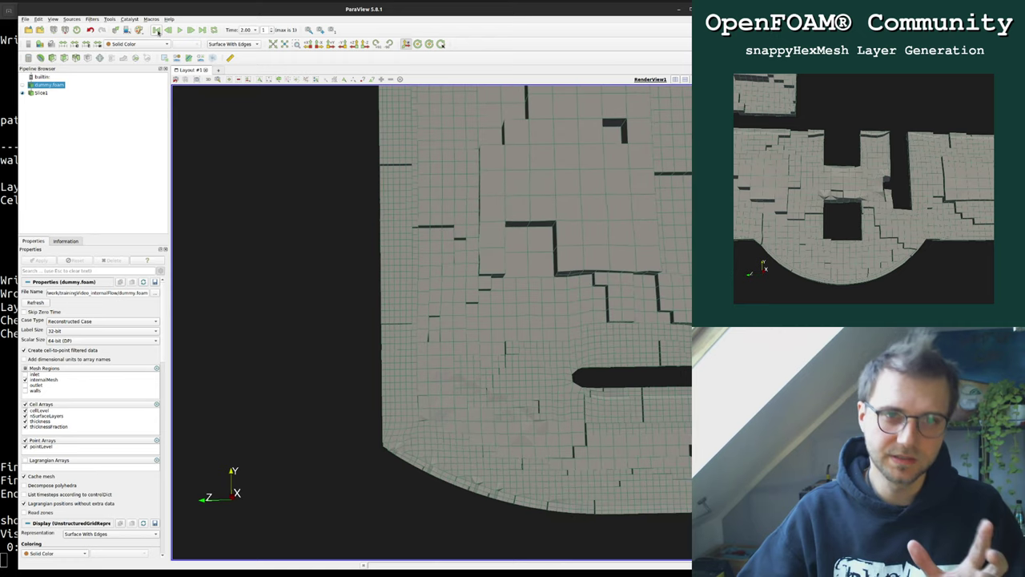
left_click(156, 30)
left_click(203, 31)
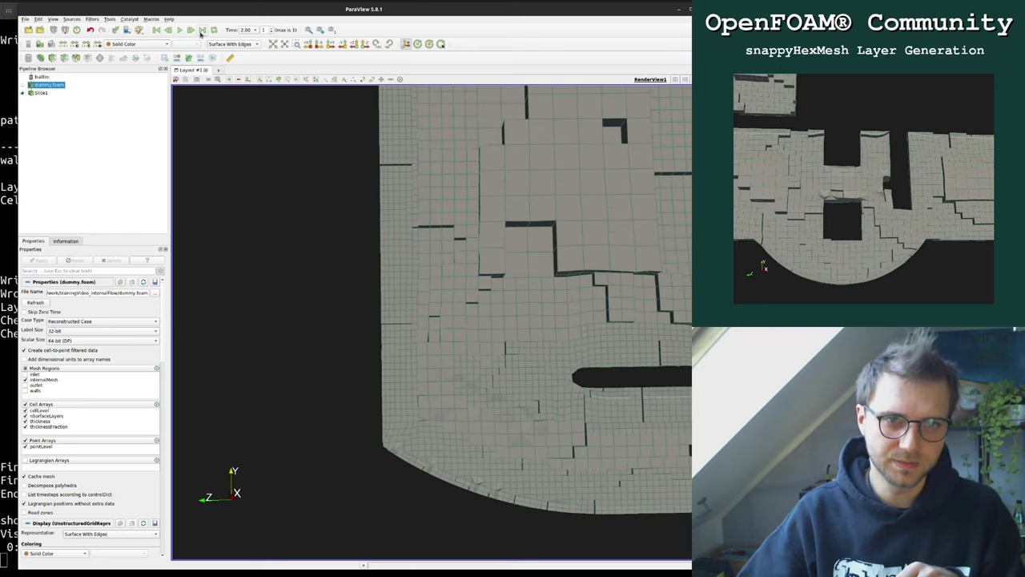
left_click(167, 31)
left_click(203, 31)
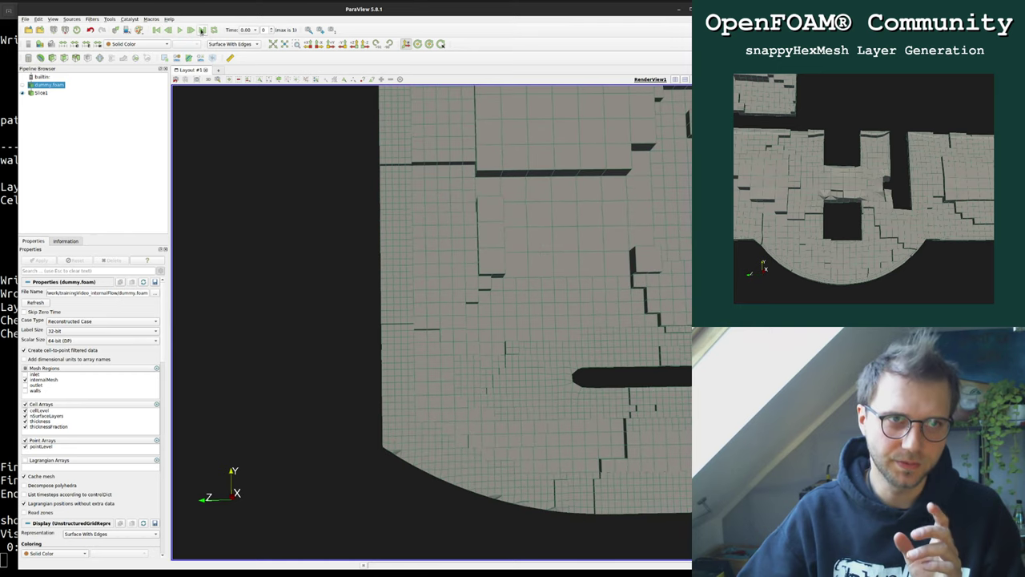
Step: Examine the boundary layer cells along the chamber walls and at the open end of the short upper duct
scroll(419, 252, "down", 3)
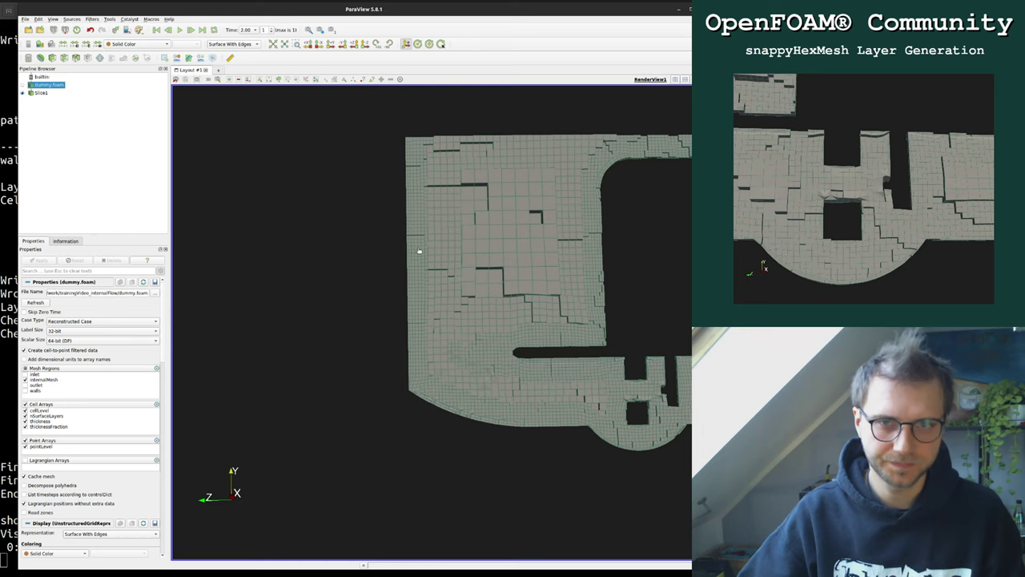
scroll(419, 252, "up", 5)
scroll(432, 412, "down", 2)
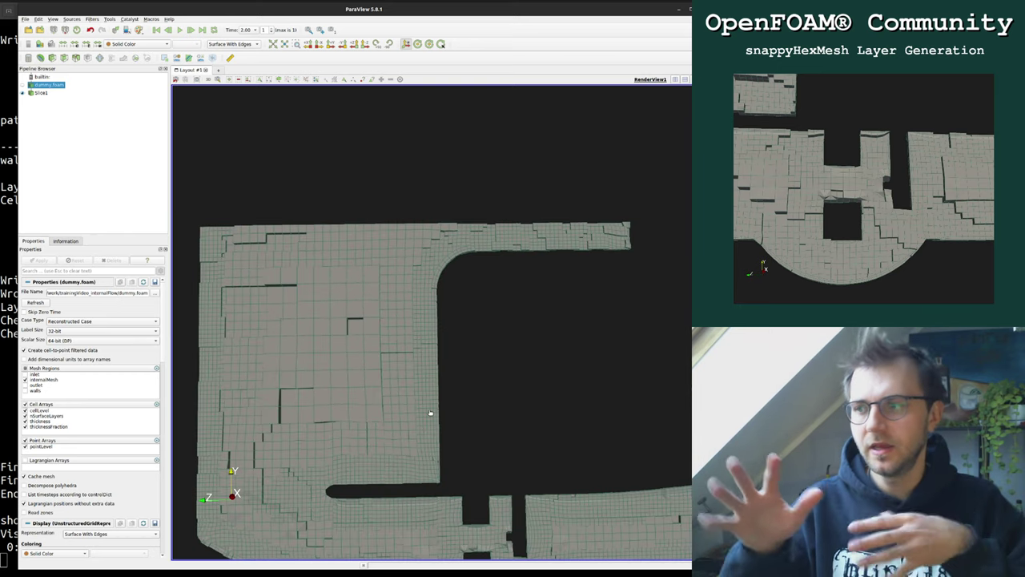
scroll(631, 237, "up", 3)
left_click_drag(632, 238, 388, 359)
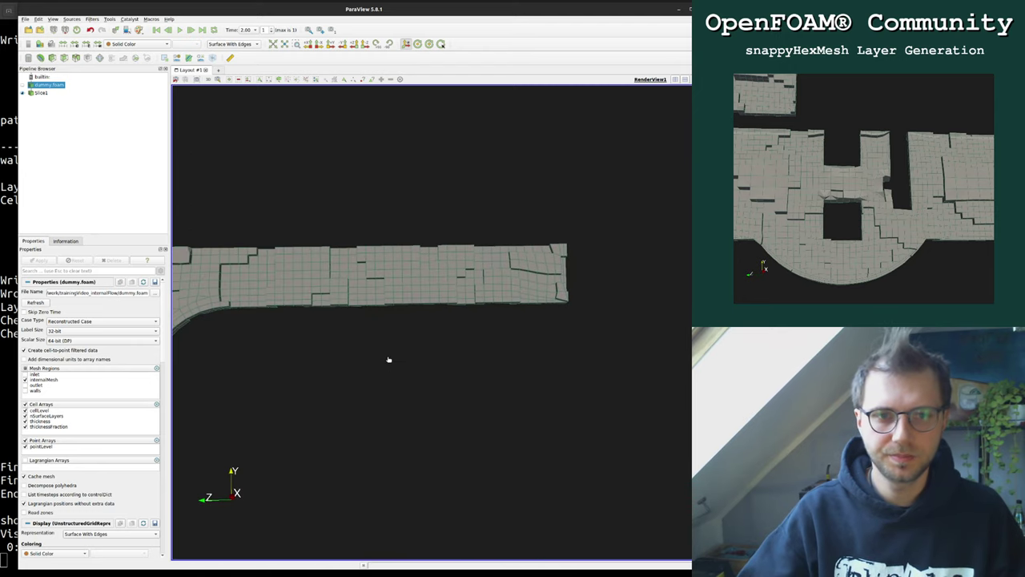
left_click_drag(488, 322, 341, 341)
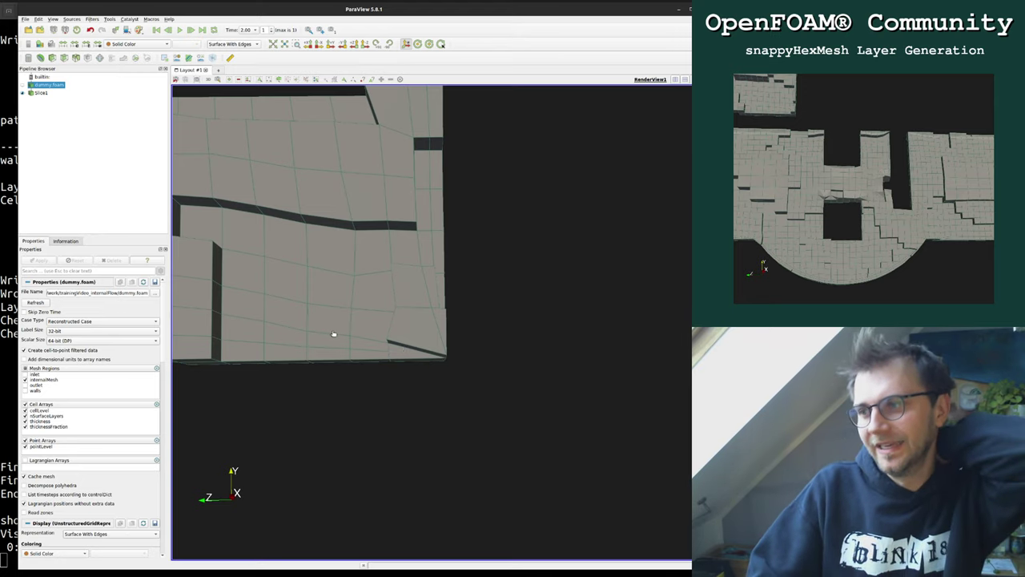
left_click_drag(587, 403, 517, 417)
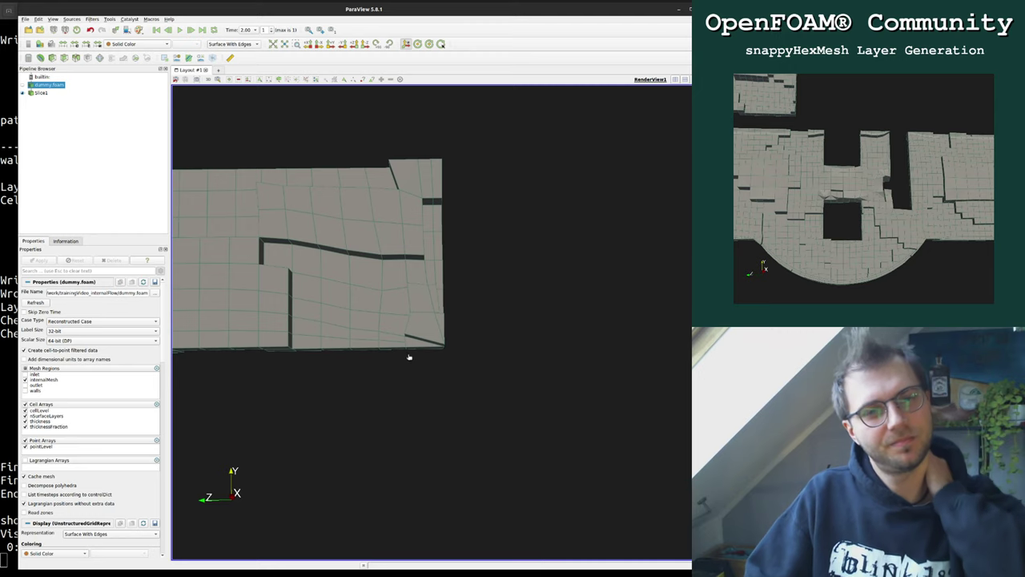
left_click_drag(408, 356, 366, 257)
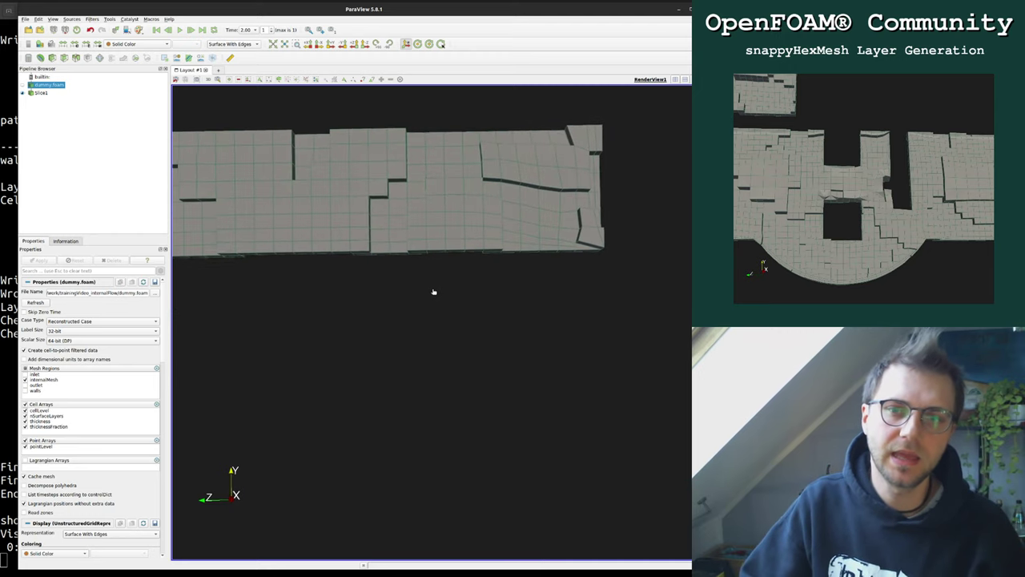
left_click_drag(433, 292, 361, 321)
Step: Inspect the layers along the chamber's inner wall, from the rounded corner down to the sharp corner above the narrow gap
scroll(418, 329, "up", 5)
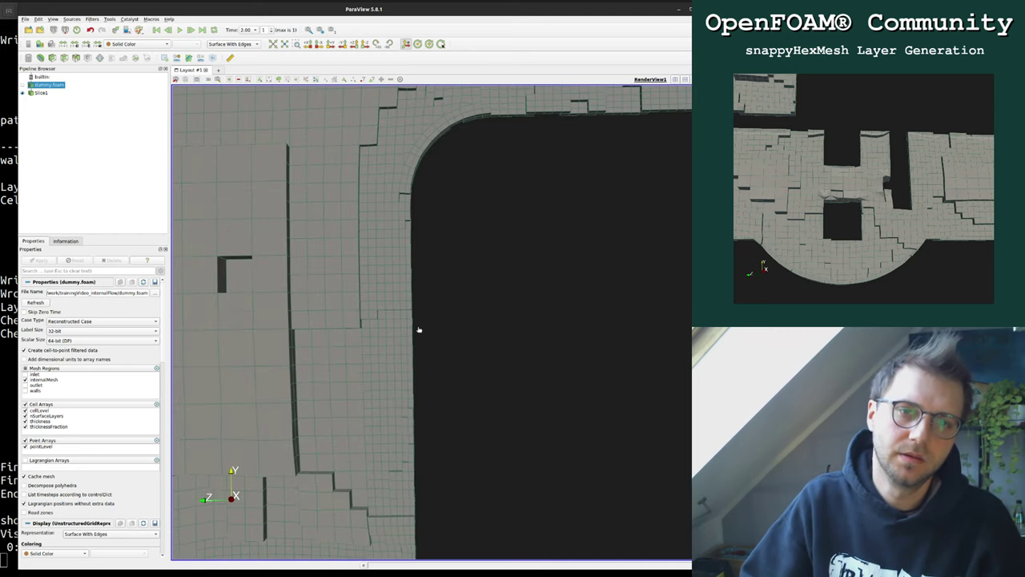
scroll(418, 330, "down", 5)
scroll(520, 329, "up", 4)
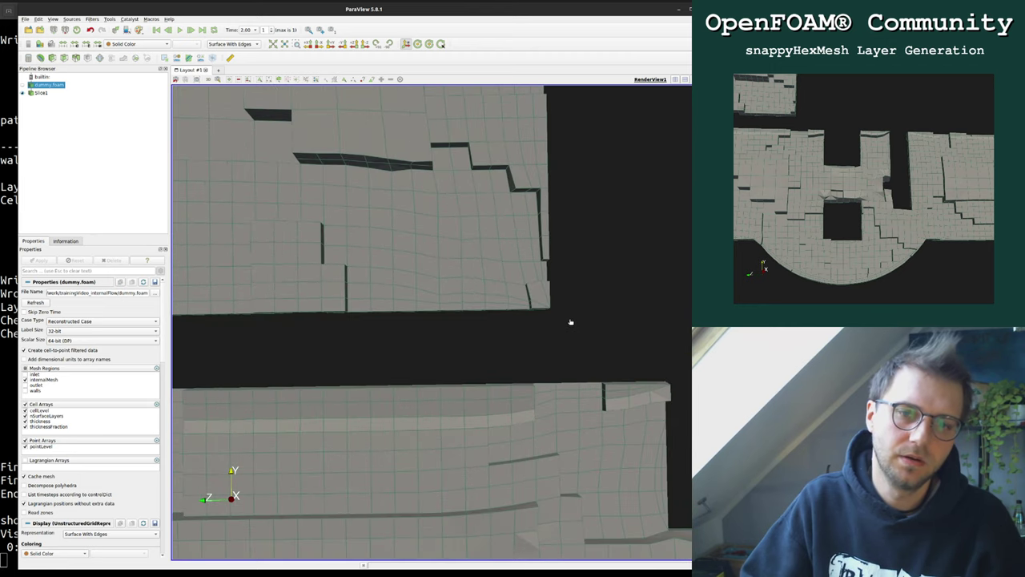
scroll(564, 321, "down", 2)
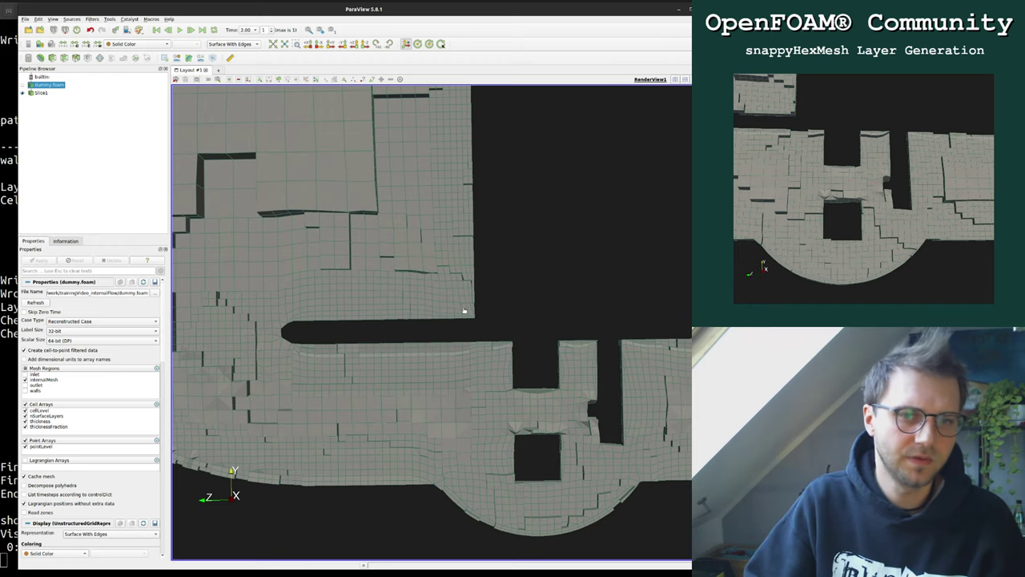
middle_click_drag(469, 329, 601, 269)
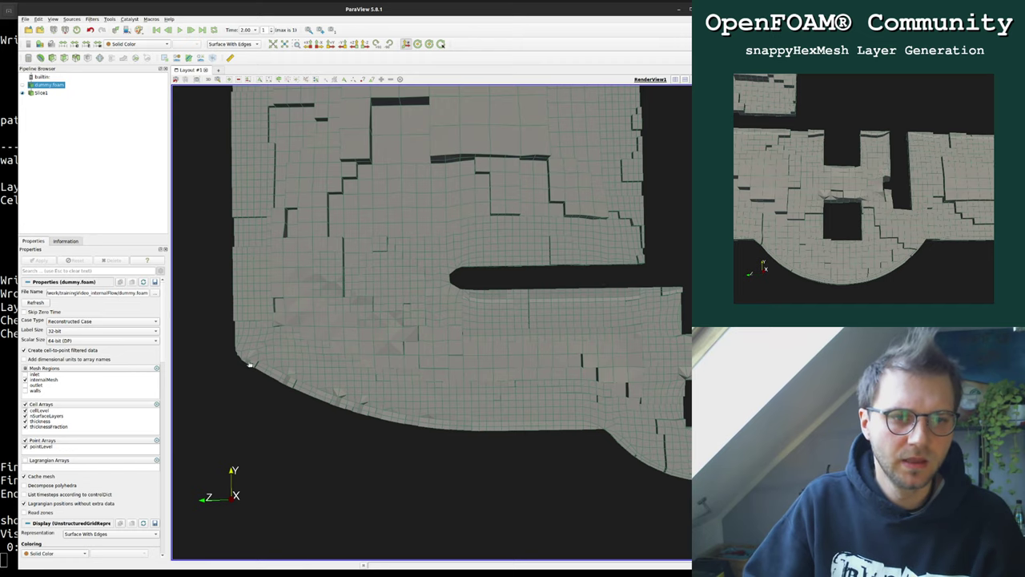
Step: Inspect the layer cells at the chamber's lower outer corner, along the curved bottom wall and around the gap's rounded tip
middle_click_drag(233, 334, 509, 333)
scroll(509, 333, "up", 3)
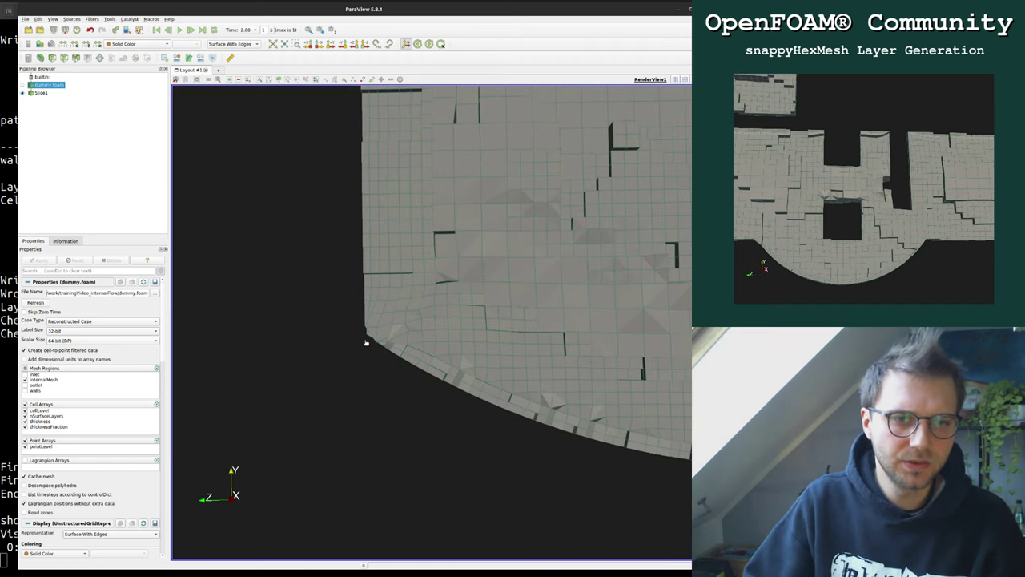
scroll(405, 337, "up", 2)
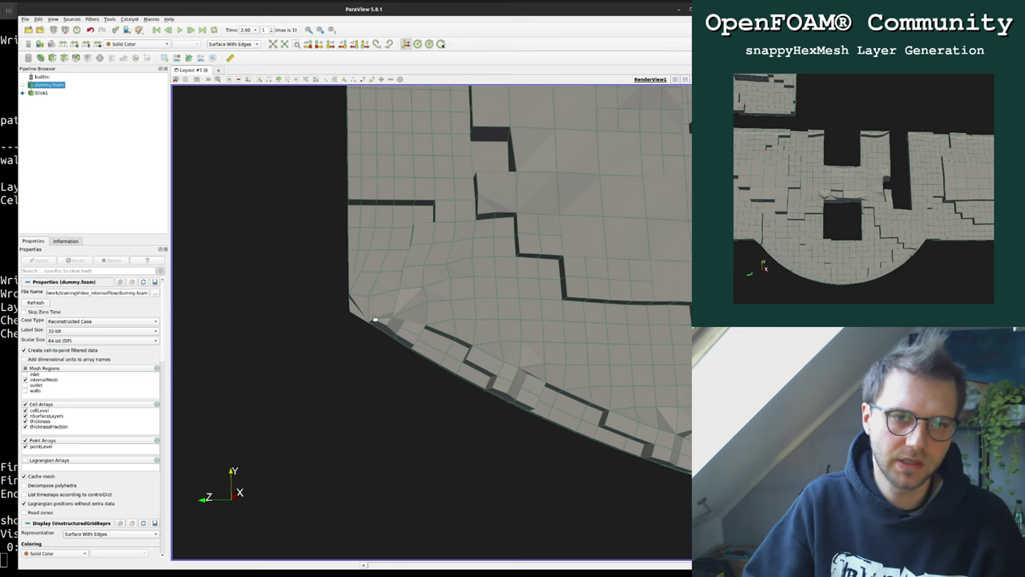
scroll(365, 316, "down", 2)
middle_click_drag(614, 288, 338, 318)
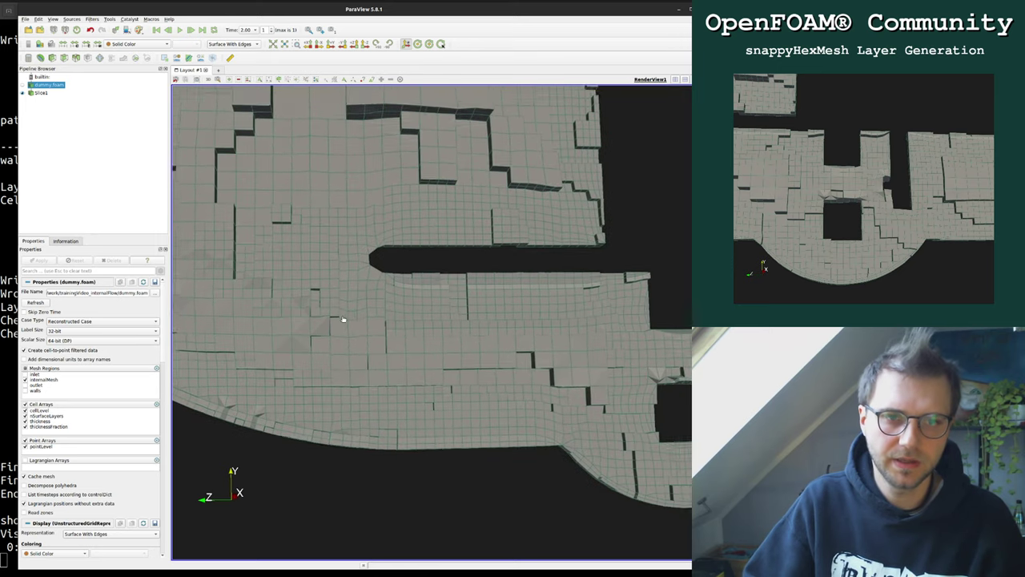
scroll(339, 318, "down", 1)
scroll(524, 273, "up", 2)
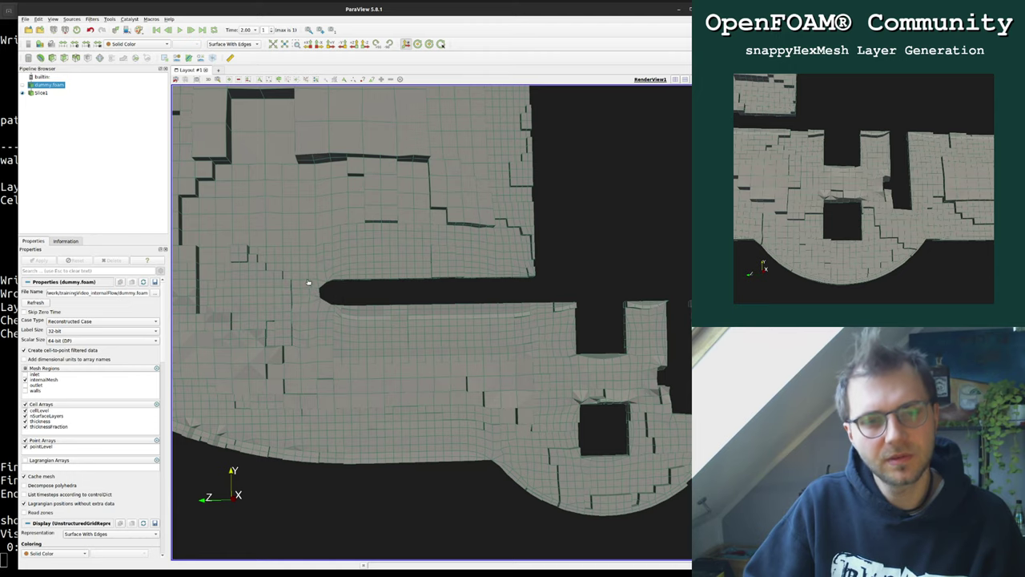
Step: Examine the layer coverage around the square obstacle, the semicircular bulge and the far end of the long duct
middle_click_drag(462, 313, 274, 278)
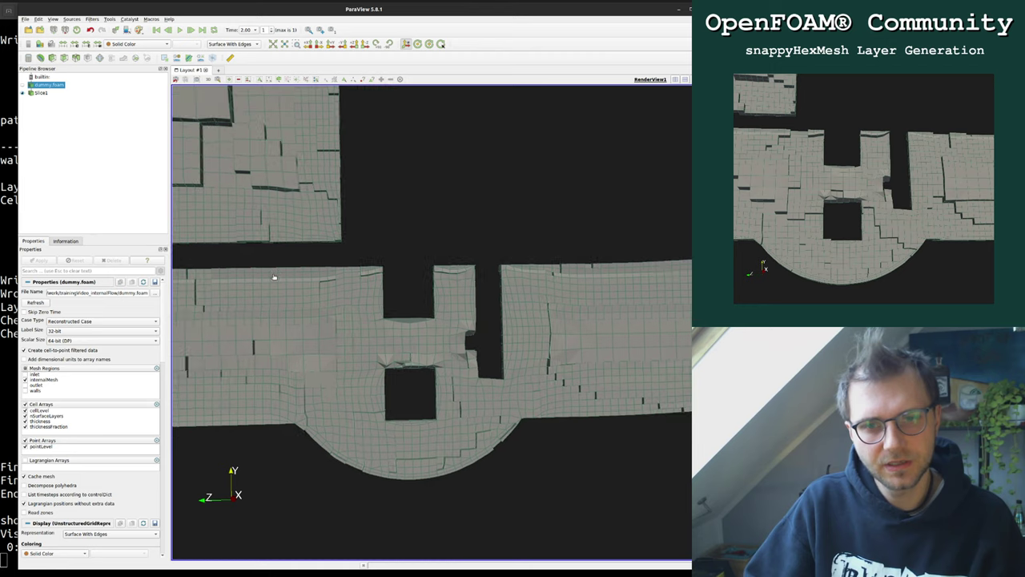
scroll(391, 320, "up", 1)
middle_click_drag(394, 306, 396, 300)
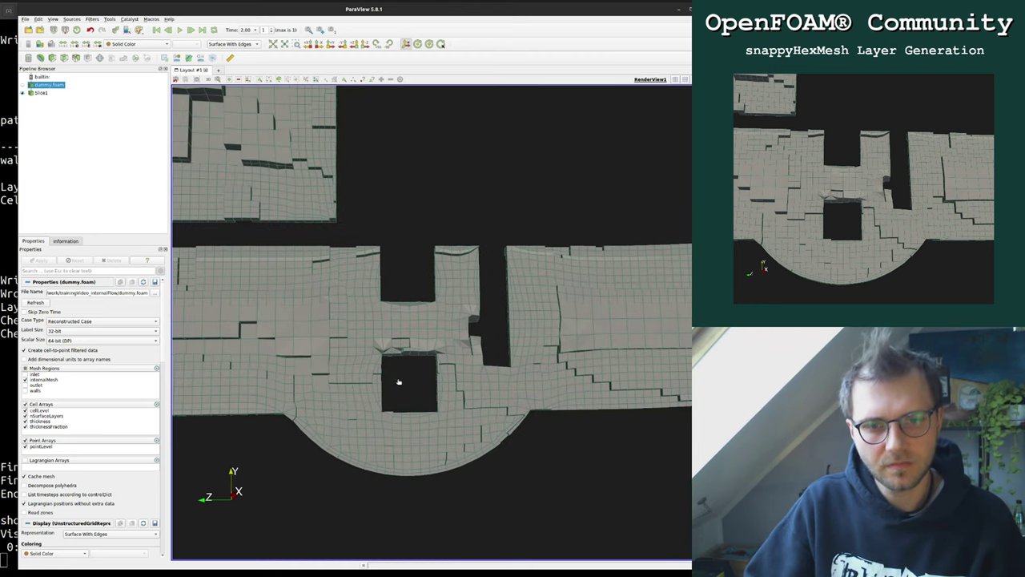
left_click_drag(398, 381, 438, 242)
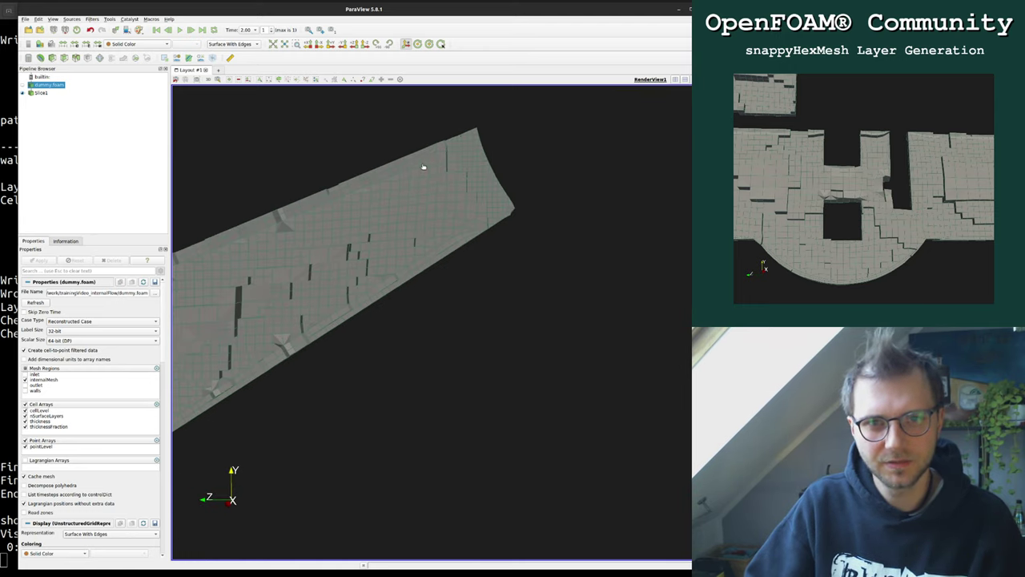
left_click_drag(430, 157, 476, 290)
scroll(449, 263, "up", 2)
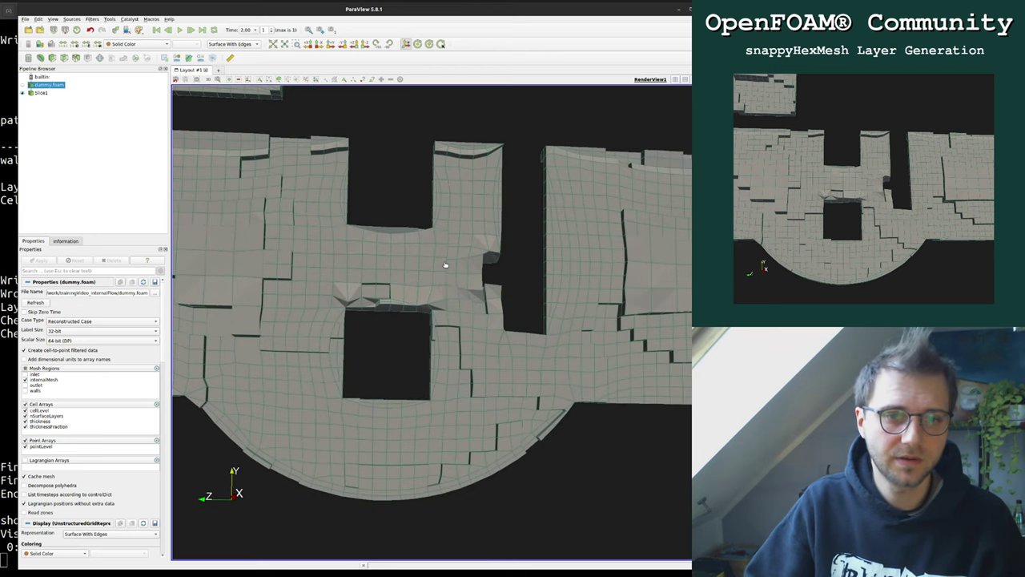
left_click_drag(520, 211, 522, 226)
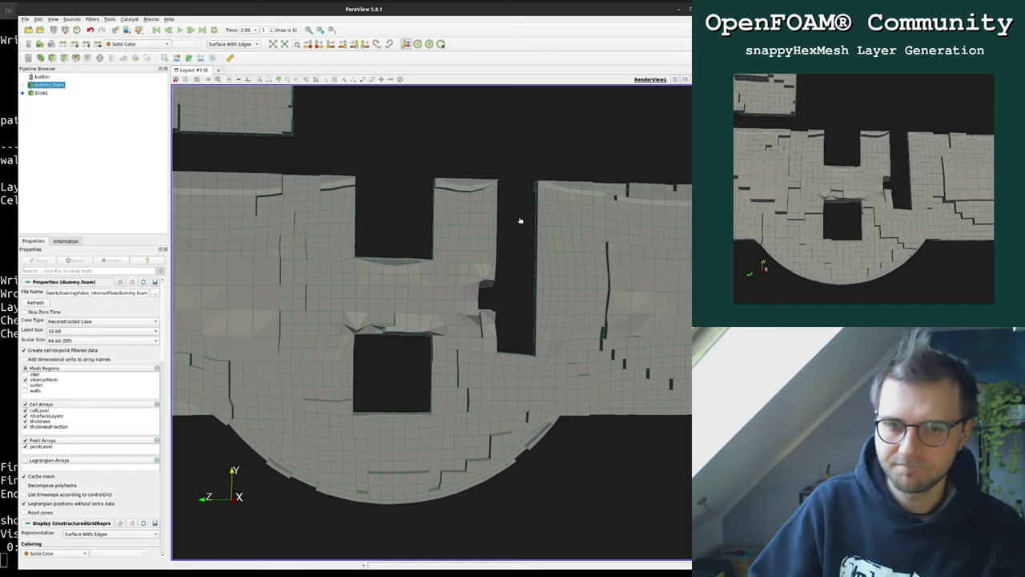
Step: Compare the slice mesh at times 0 and 2 around the square obstacle and the semicircular bulge
left_click_drag(519, 220, 513, 244)
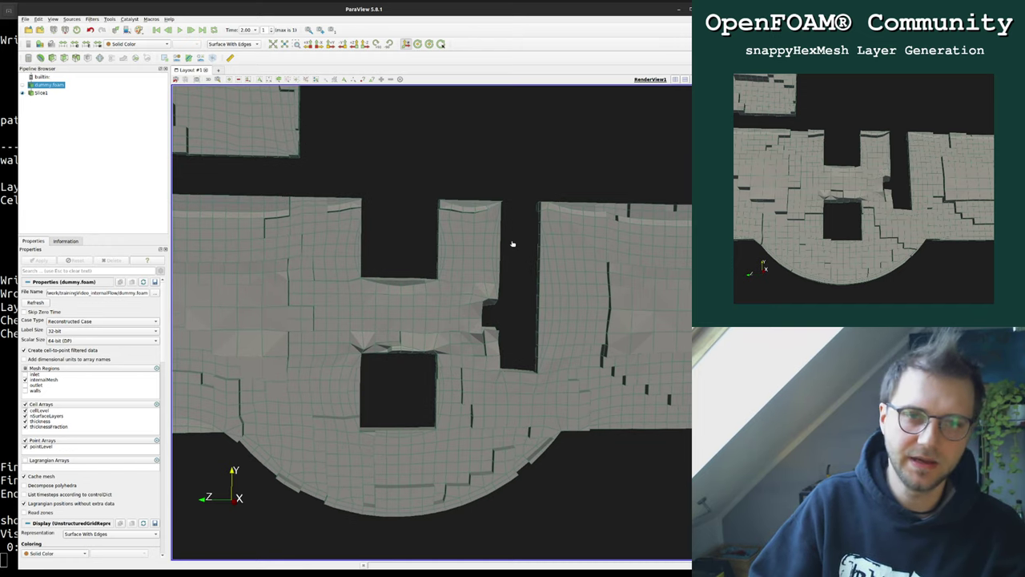
mouse_move(513, 244)
left_mouse_down()
mouse_move(509, 224)
mouse_move(513, 233)
left_mouse_up()
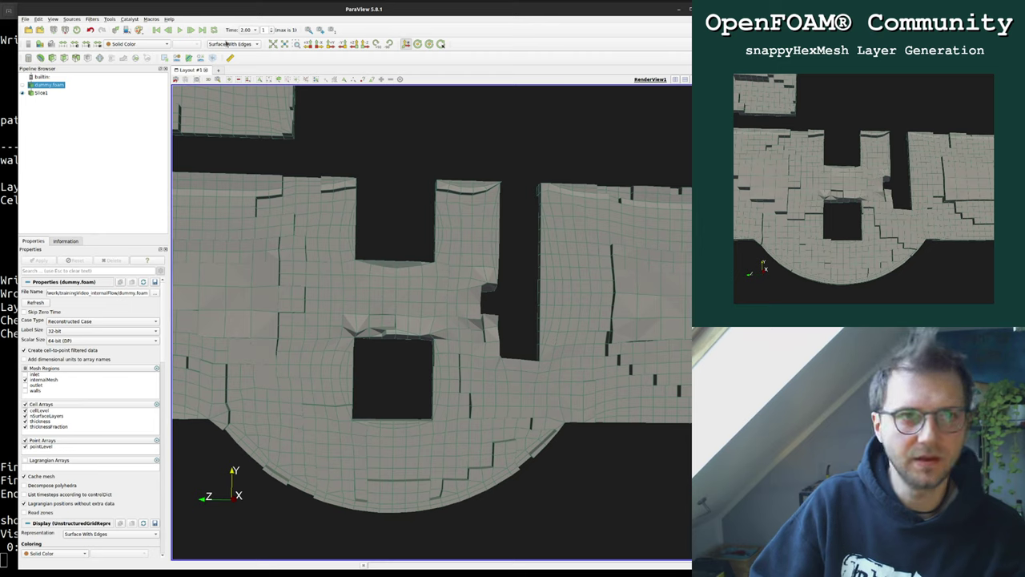
left_click(168, 30)
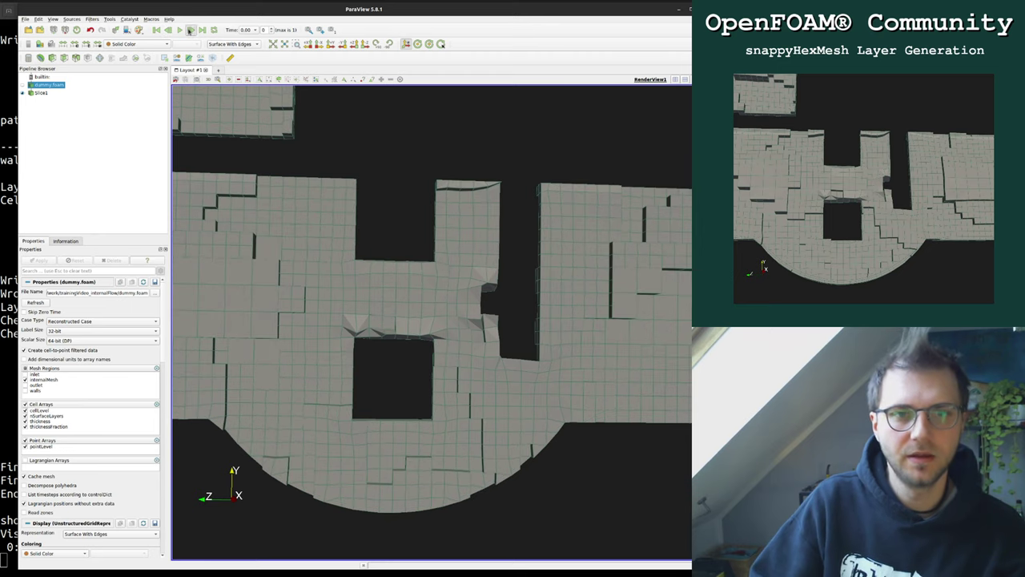
left_click(190, 30)
left_click(166, 30)
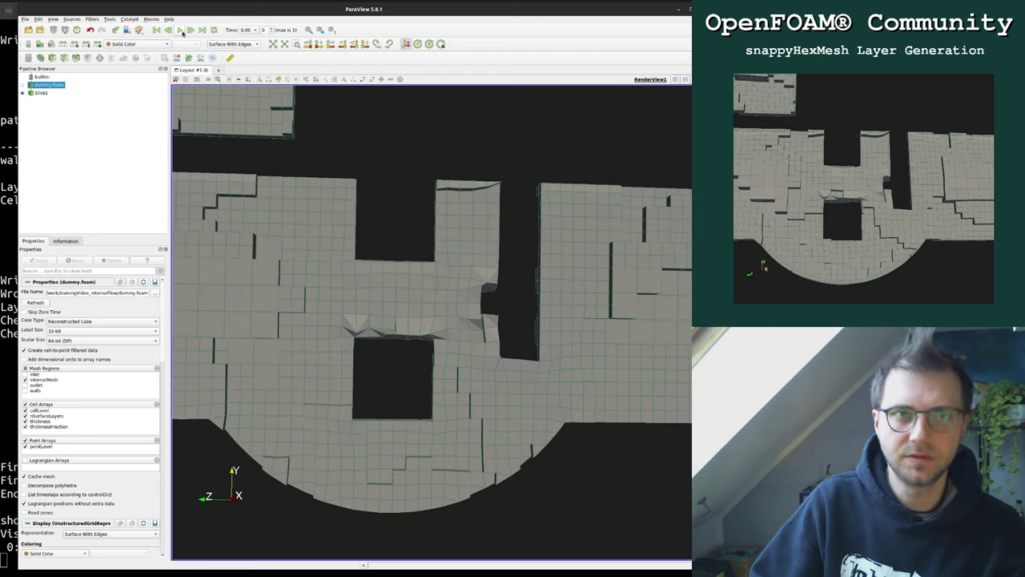
left_click(201, 31)
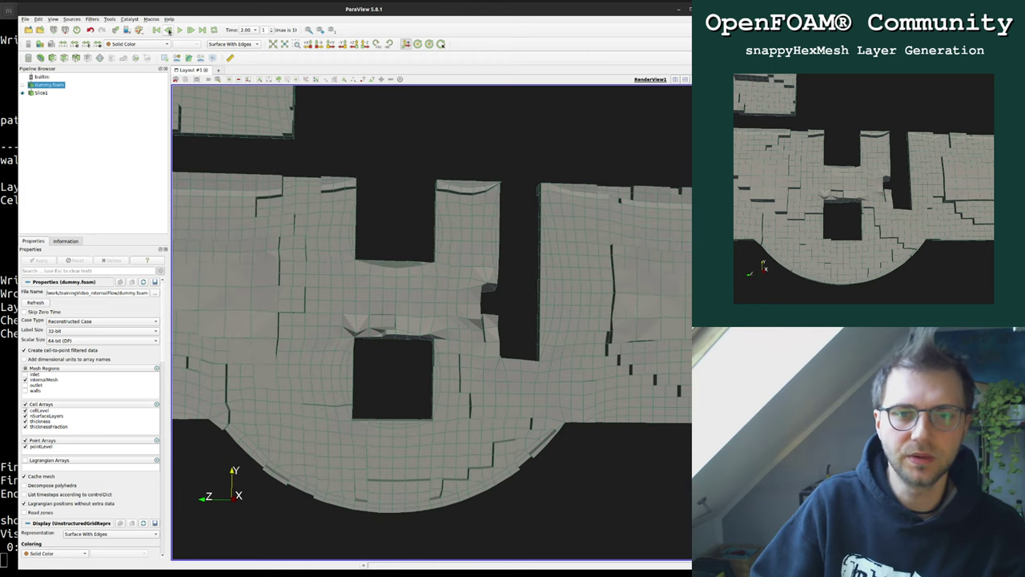
left_click(168, 31)
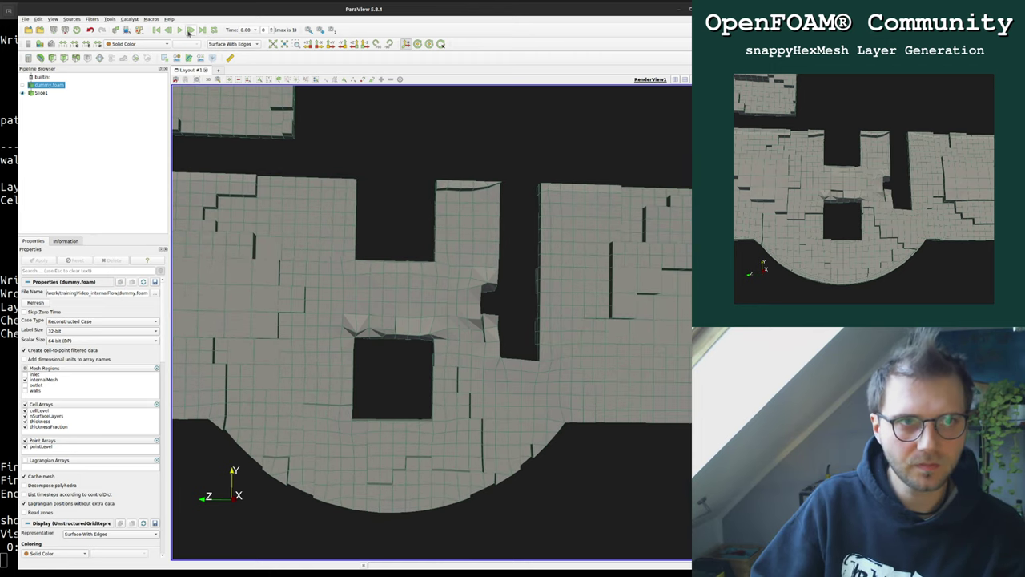
left_click(191, 30)
Step: Compare the mesh with and without layers along both walls and the rounded tip of the narrow gap, switching between times 0 and 2
scroll(379, 173, "up", 5)
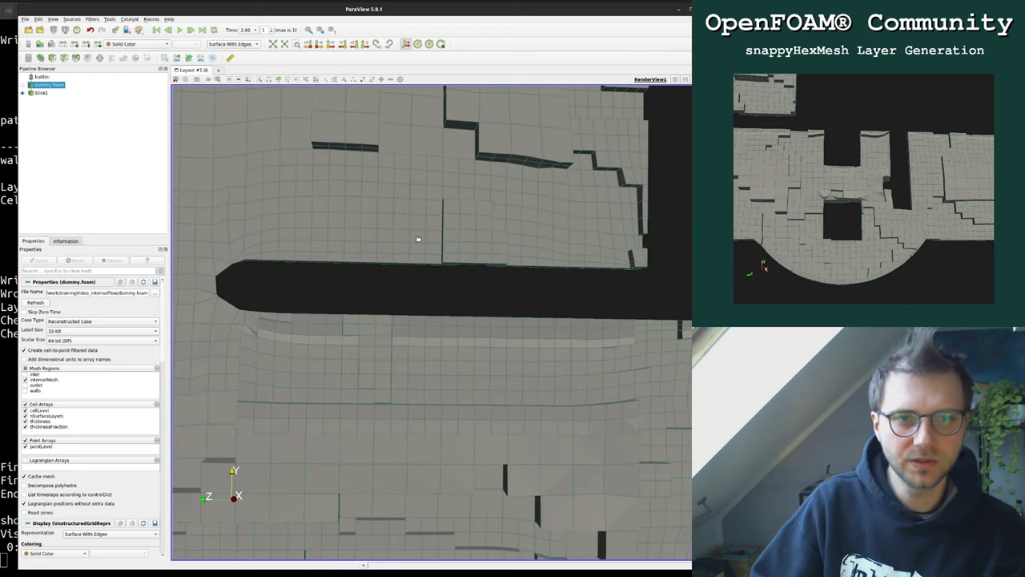
left_click(169, 30)
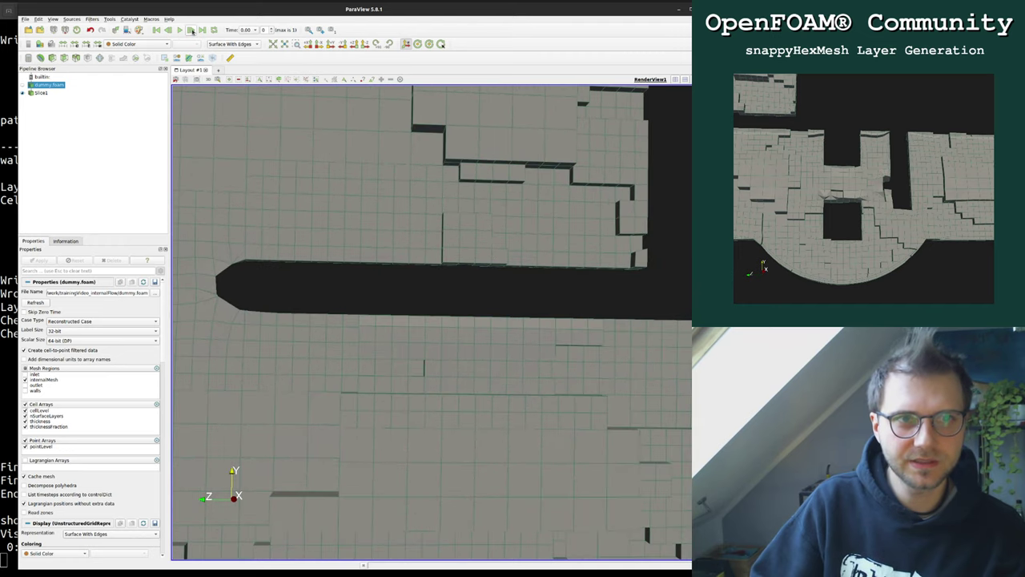
left_click(191, 30)
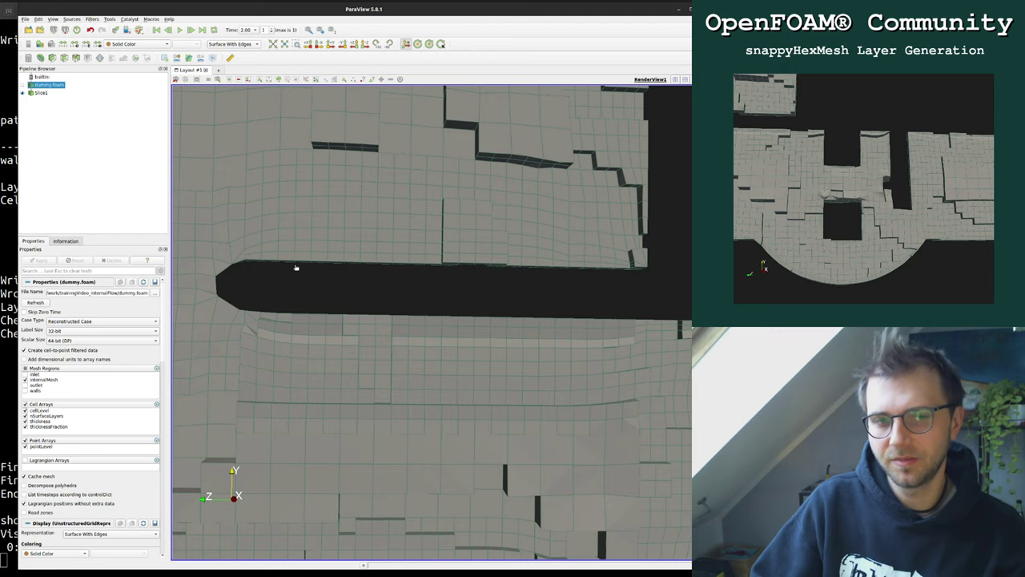
left_click(165, 31)
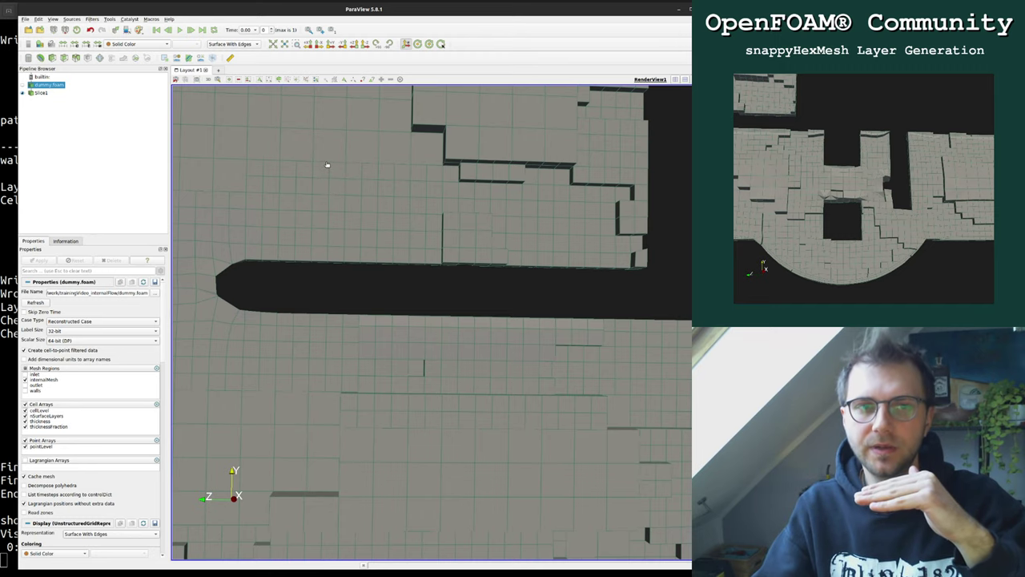
left_click(191, 31)
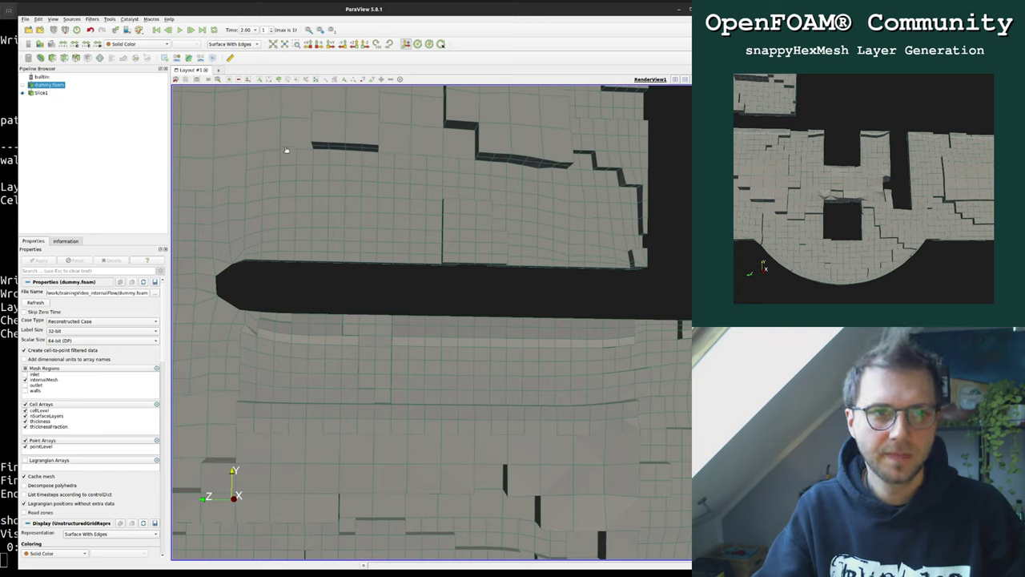
left_click(168, 30)
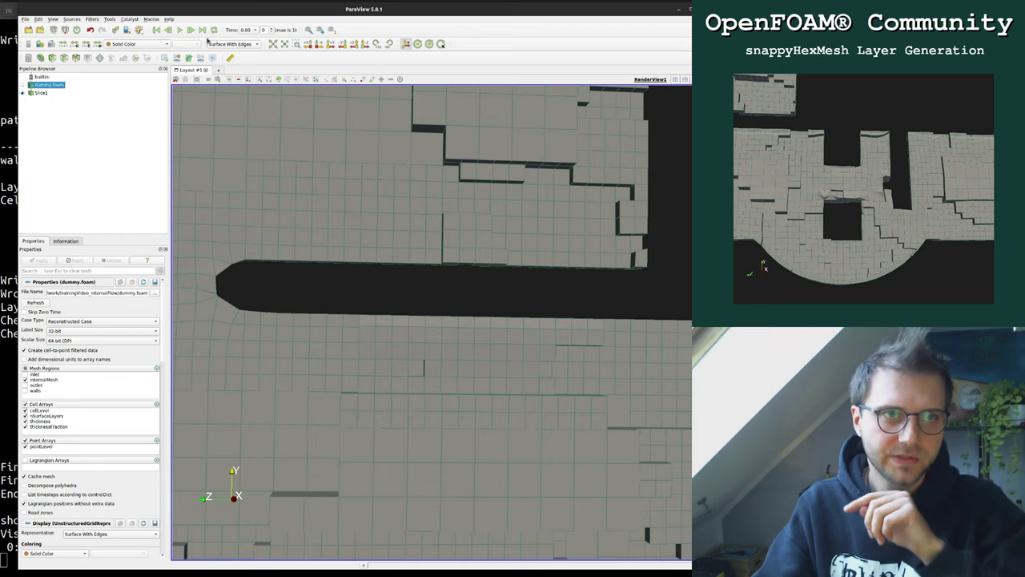
left_click(191, 30)
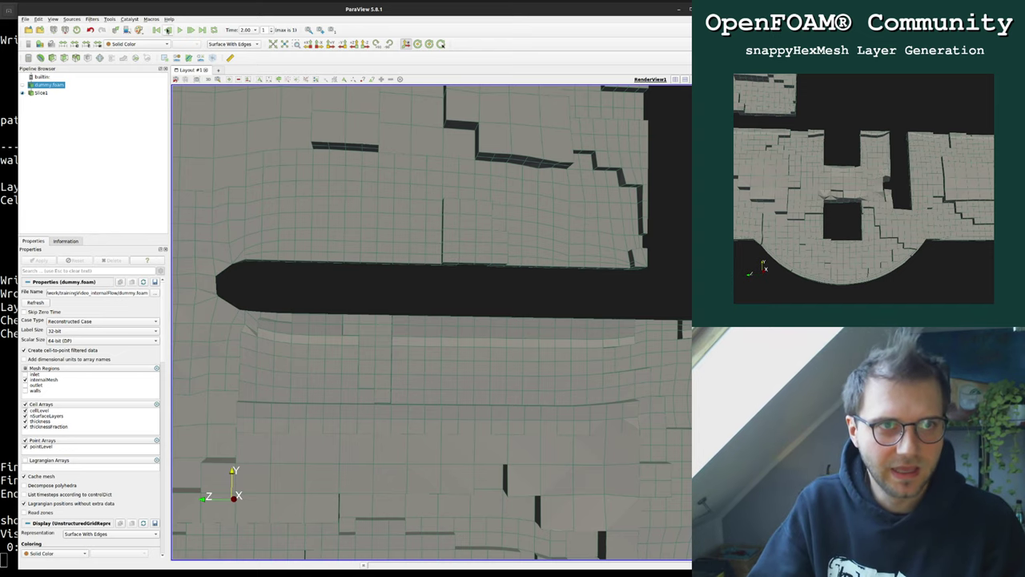
left_click(168, 29)
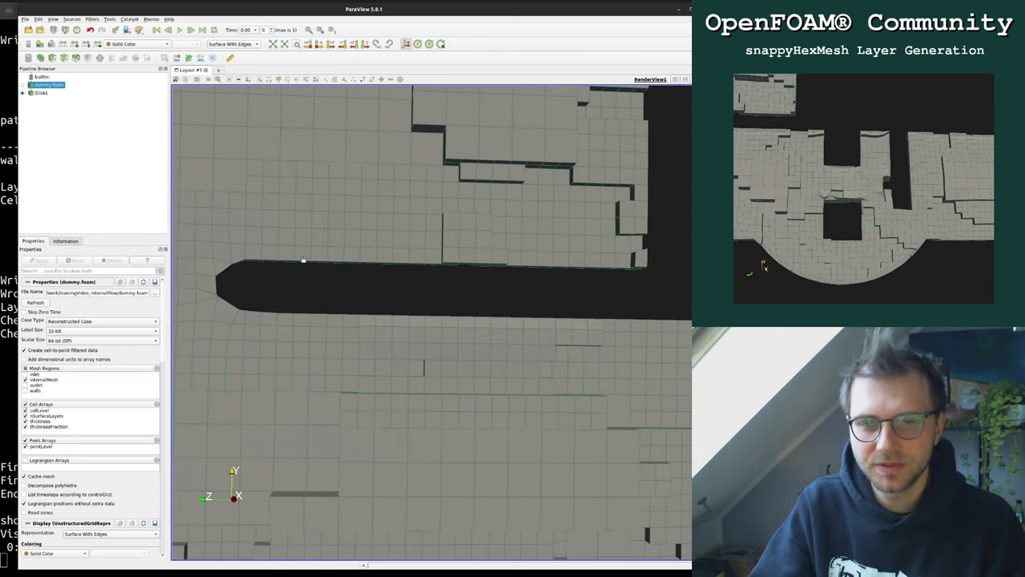
left_click(201, 30)
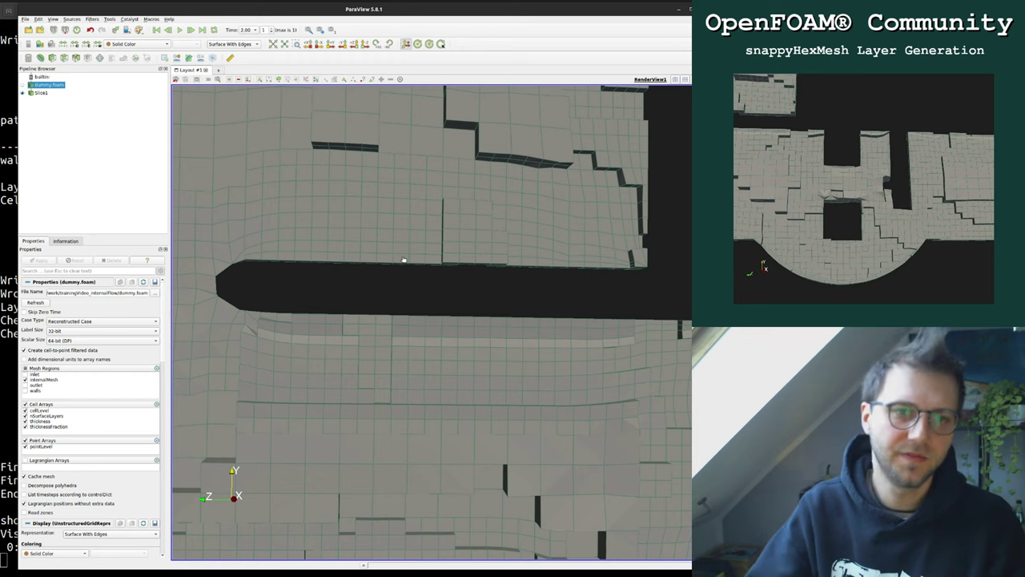
Step: Exit ParaView and open system/snappyHexMeshDict in vim from the terminal
left_click(26, 19)
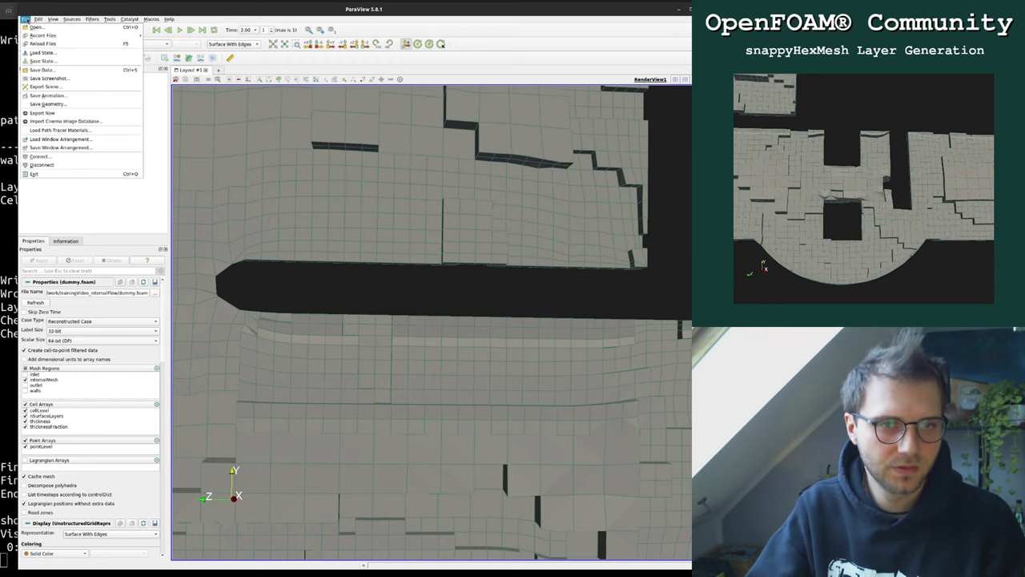
left_click(40, 163)
type("vim syn")
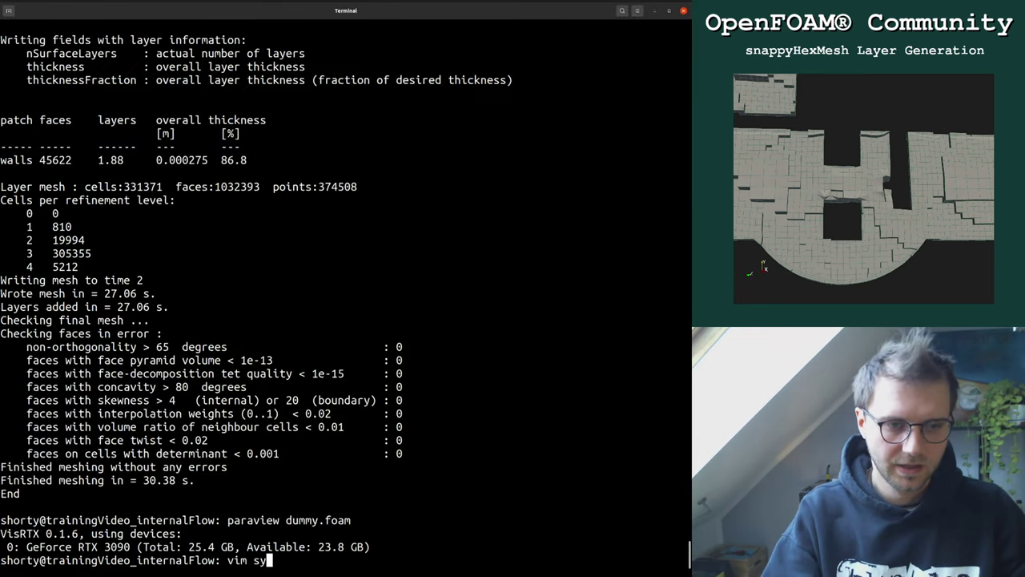
key("Return")
type(":q")
key("Return")
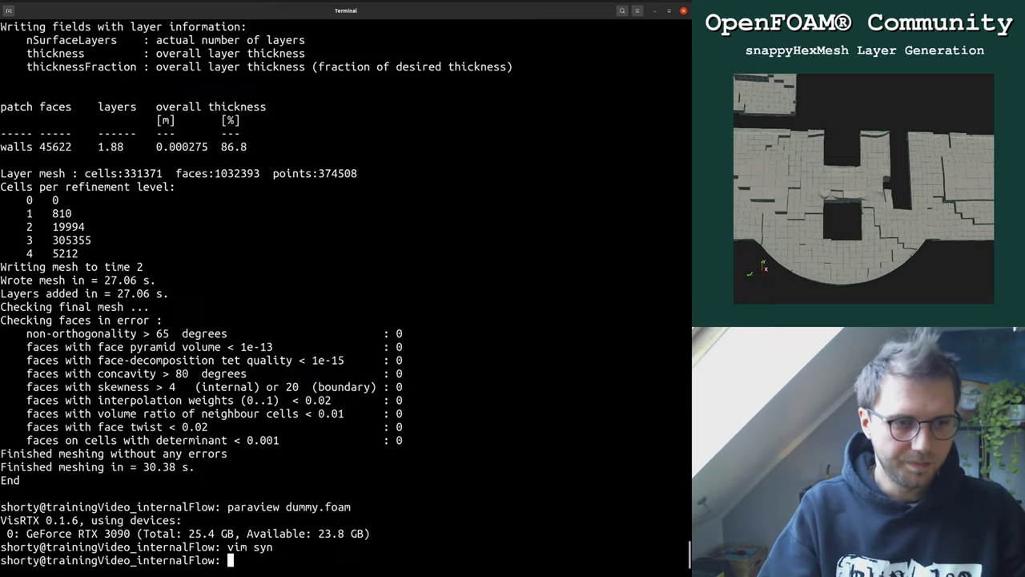
type("vim system/snappyHexMeshDict")
key("Return")
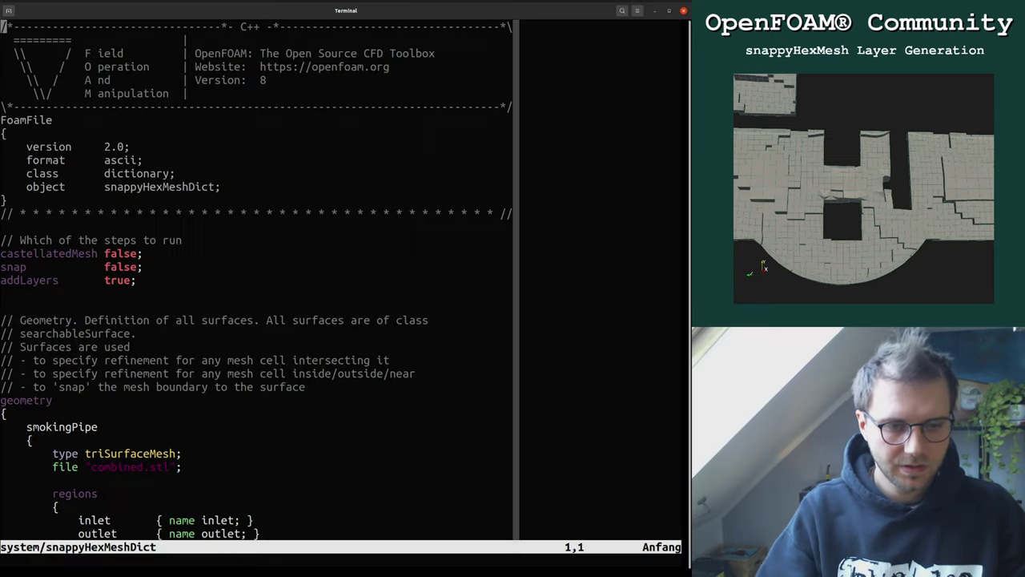
Step: Set expansionRatio to 1.4 in the addLayersControls section
key("ctrl+f")
key("ctrl+f")
key("ctrl+f")
key("ctrl+f")
key("ctrl+f")
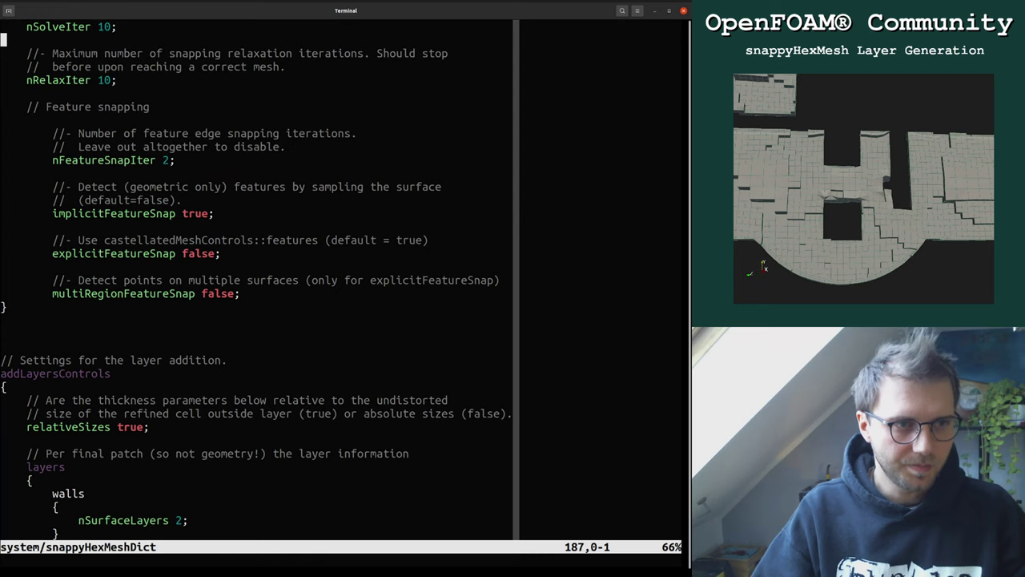
key("ctrl+f")
key("Down")
key("Down")
key("Down")
key("Up")
key("Down")
key("End")
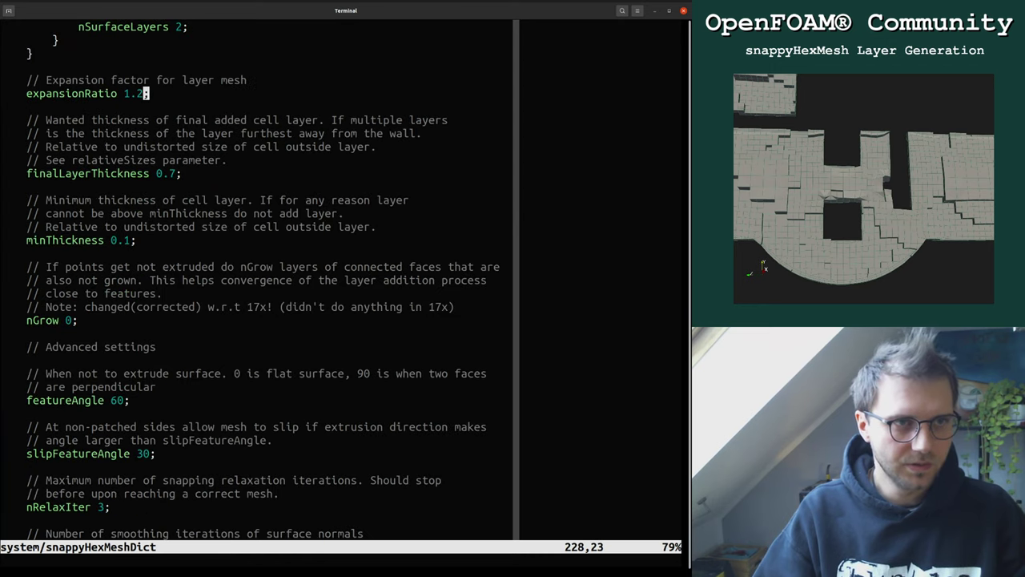
key("Left")
key("r")
key("4")
Step: Set nSurfaceLayers for the walls patch to 3 and save the dictionary
key("Up")
key("Up")
key("Up")
key("Up")
key("Up")
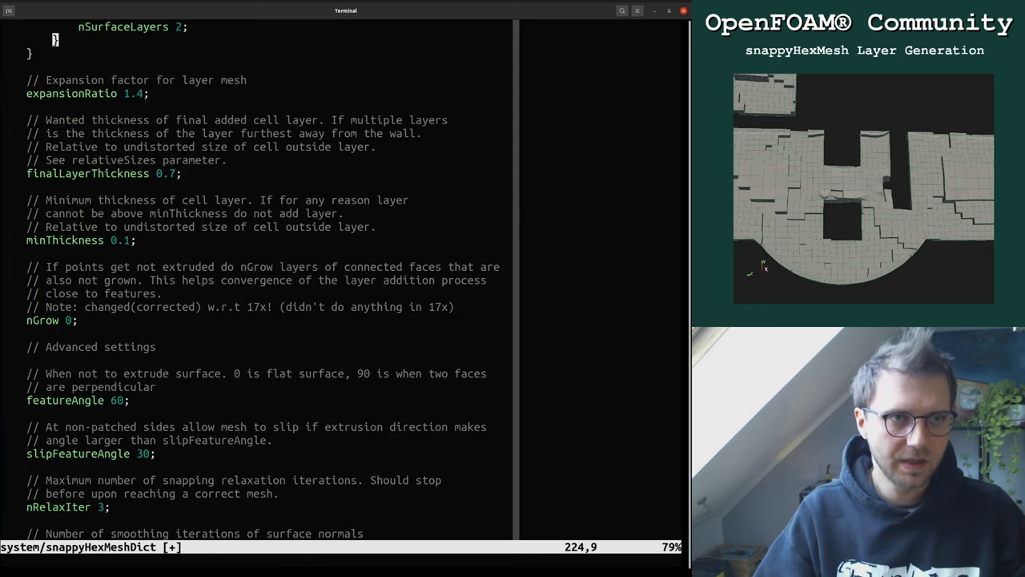
key("End")
key("Left")
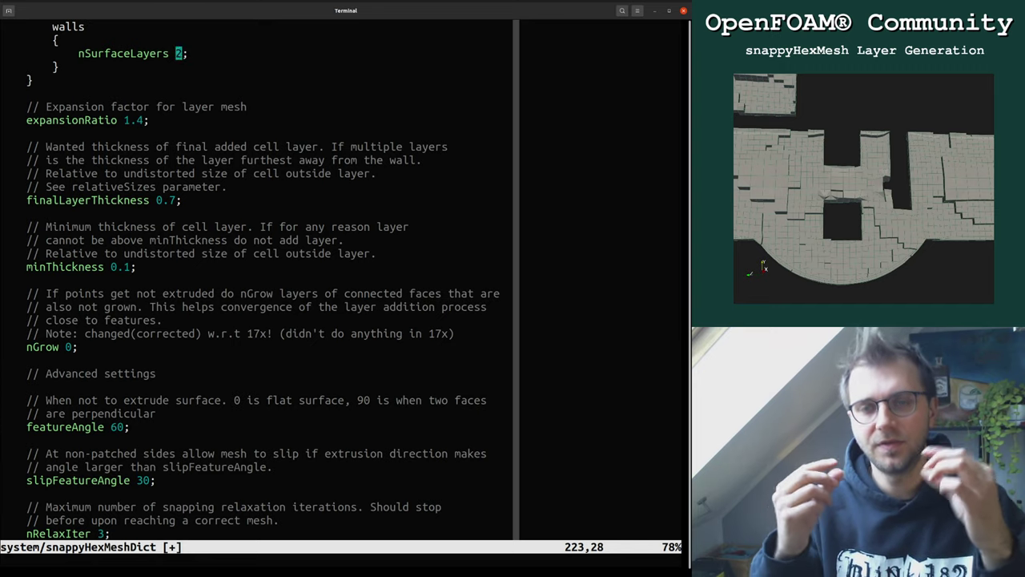
key("r")
key("3")
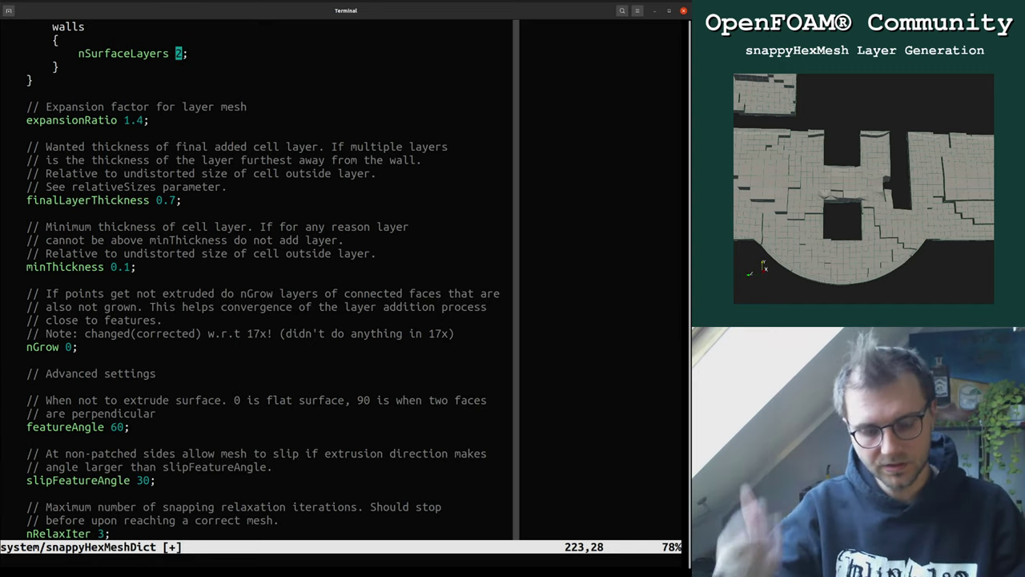
type(":w")
key("Return")
Step: Set finalLayerThickness to 0.6 and save the dictionary
key("j")
key("j")
key("j")
key("j")
key("j")
key("j")
key("j")
key("j")
key("j")
key("j")
key("j")
key("h")
type("r6")
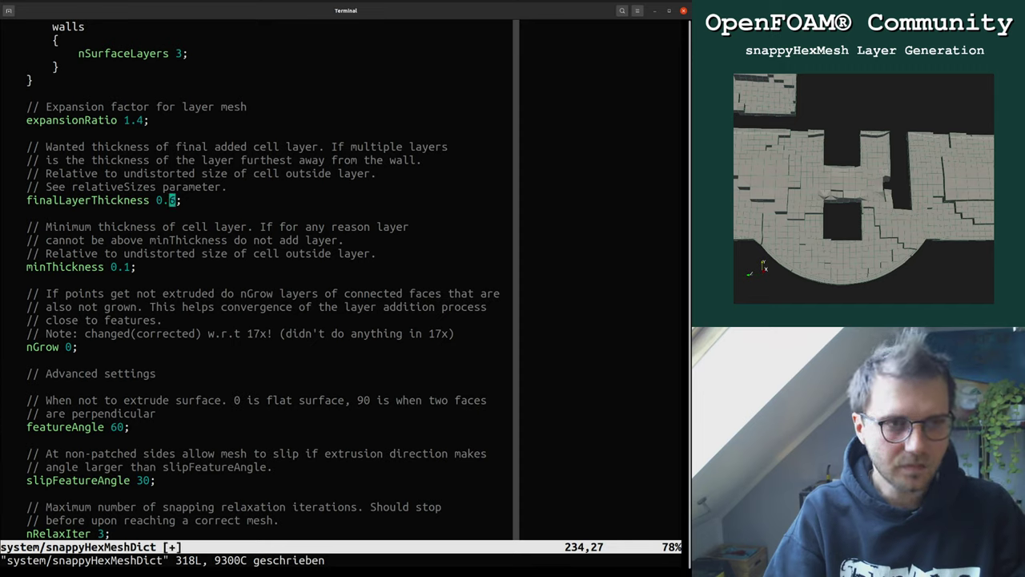
type(":w")
key("Return")
Step: Set minThickness to 0.01 and save the dictionary
key("j")
key("j")
key("j")
key("j")
key("j")
key("j")
key("j")
key("k")
key("k")
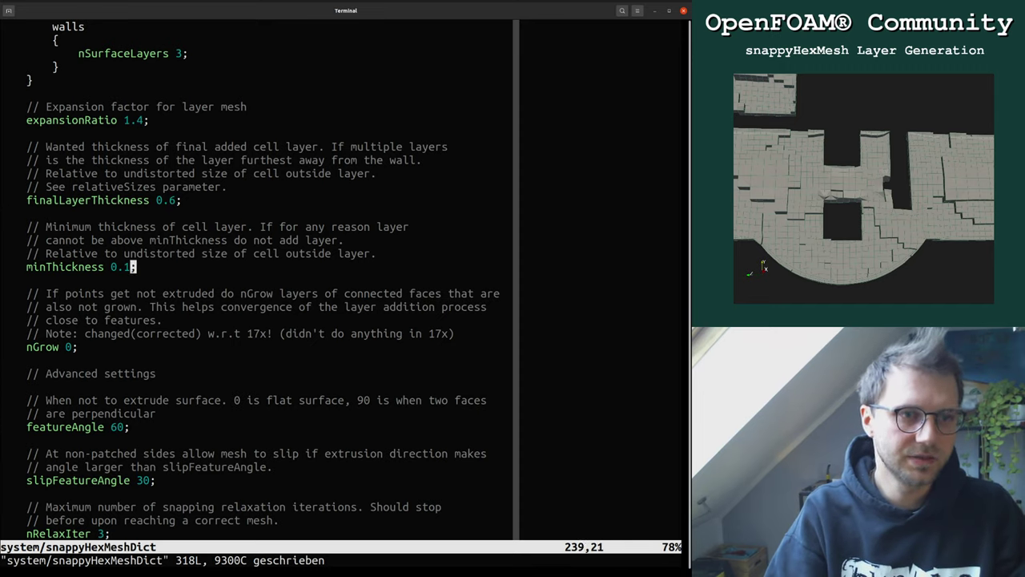
type("hi0")
key("Escape")
type(":w")
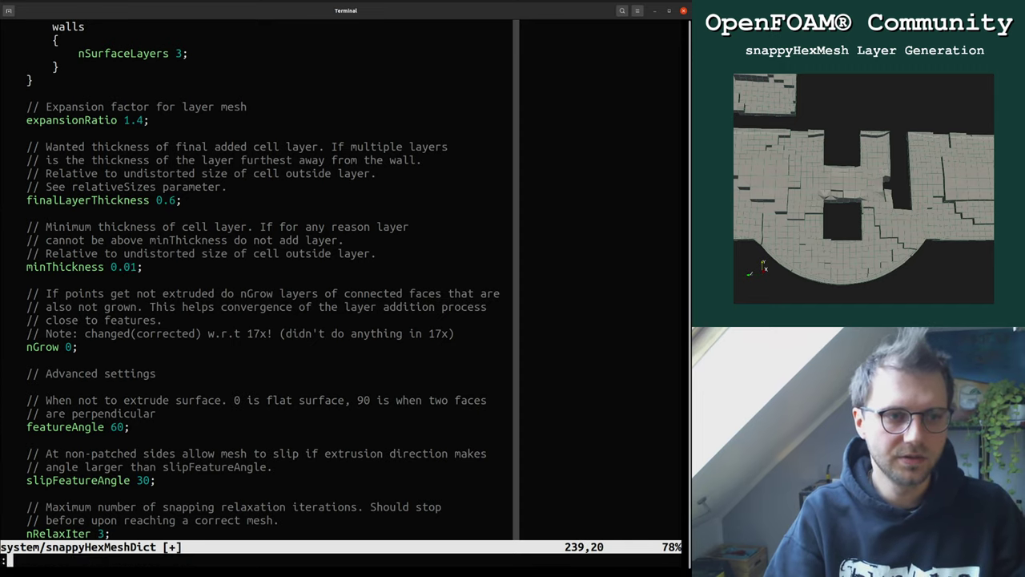
key("Return")
Step: Review the edited layer settings up to relativeSizes and quit the editor
key("k")
key("k")
key("k")
key("k")
key("k")
key("k")
key("k")
key("k")
key("k")
key("k")
key("k")
key("k")
key("k")
key("k")
key("k")
key("k")
key("k")
key("k")
key("k")
key("k")
key("k")
key("k")
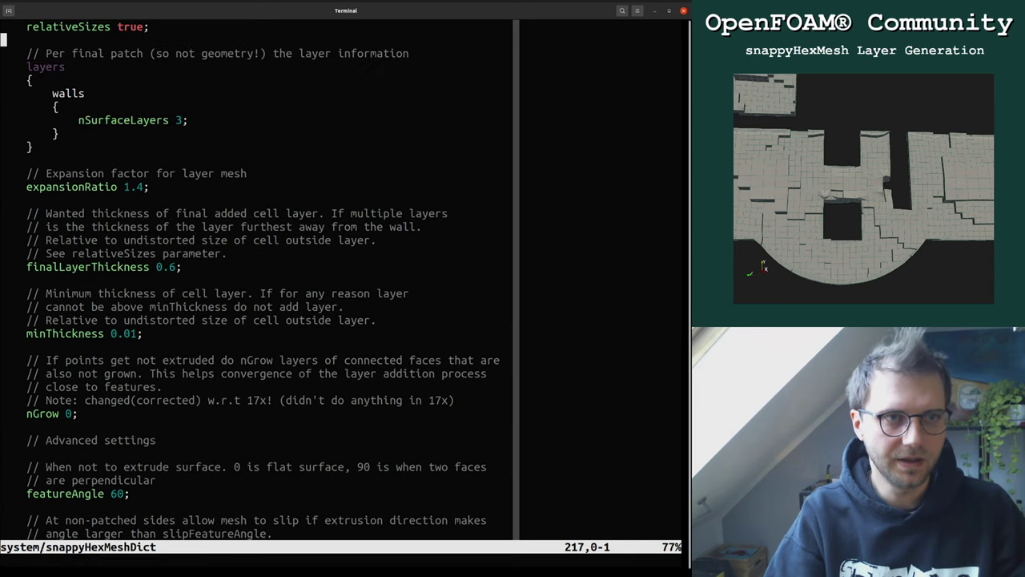
type(":q")
key("Return")
Step: List the case directory and remove the old time directory 2 with the fc command
type("ls")
key("Return")
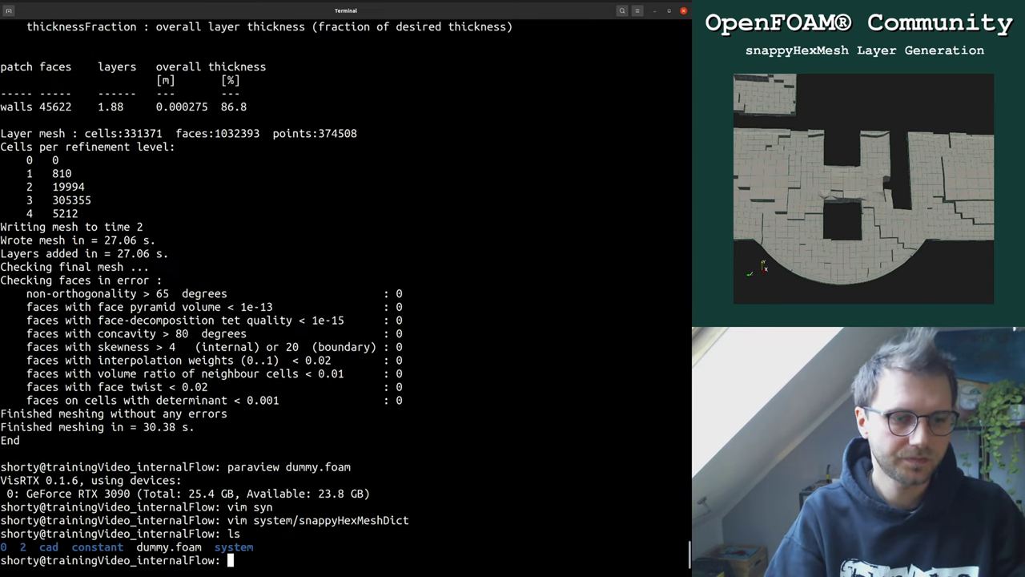
type("fc")
key("Return")
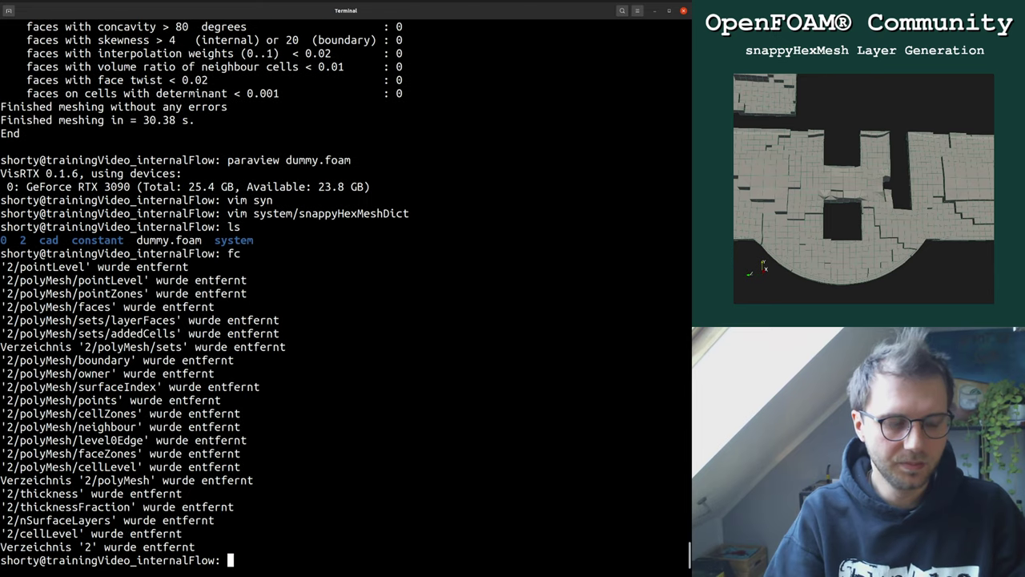
Step: Run snappyHexMesh with the modified layer settings
type("snap")
key("Tab")
key("Return")
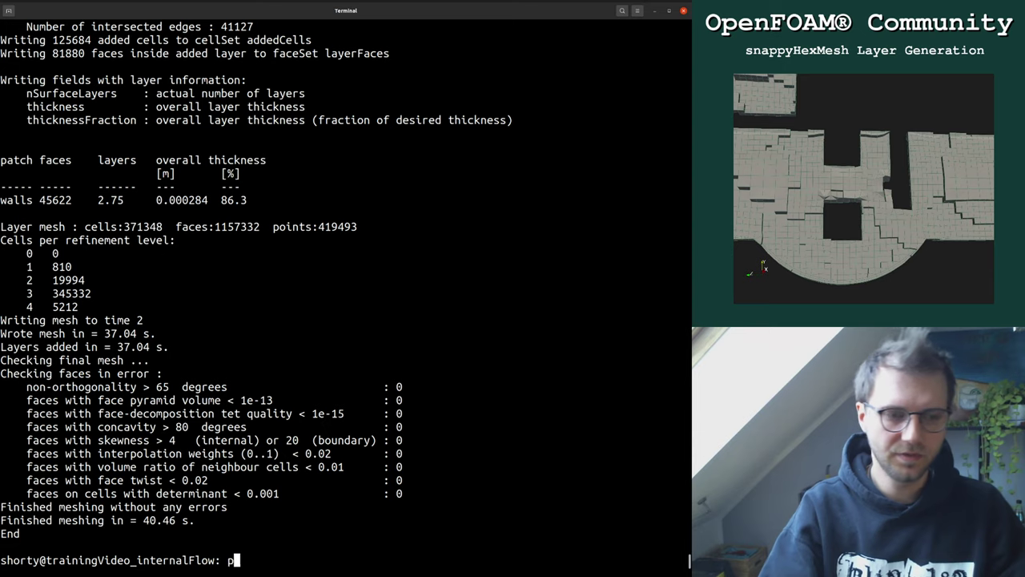
Step: Open dummy.foam in ParaView and cut the mesh with a plane slice with normal (1, 0, 0)
key("Return")
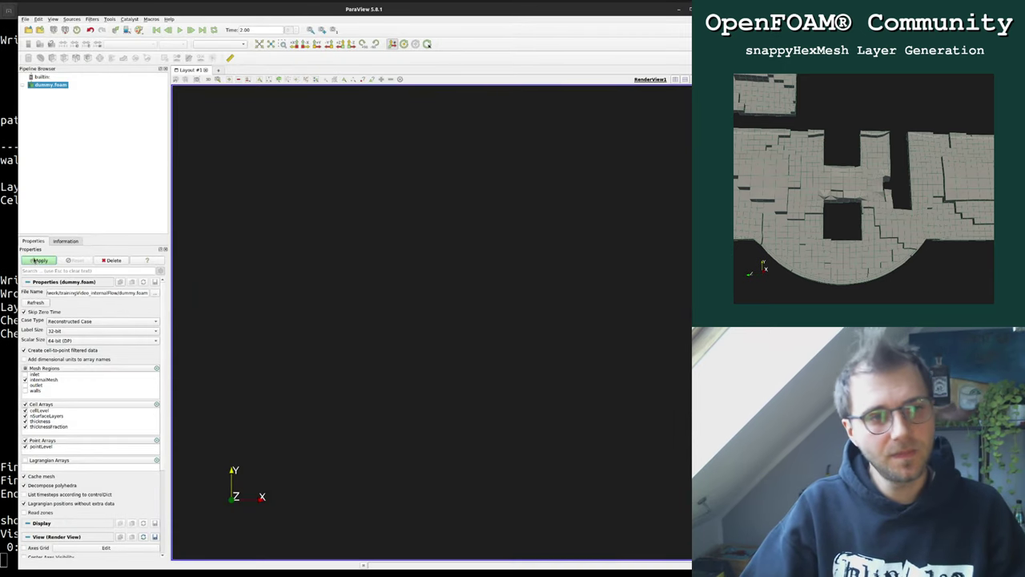
left_click(64, 57)
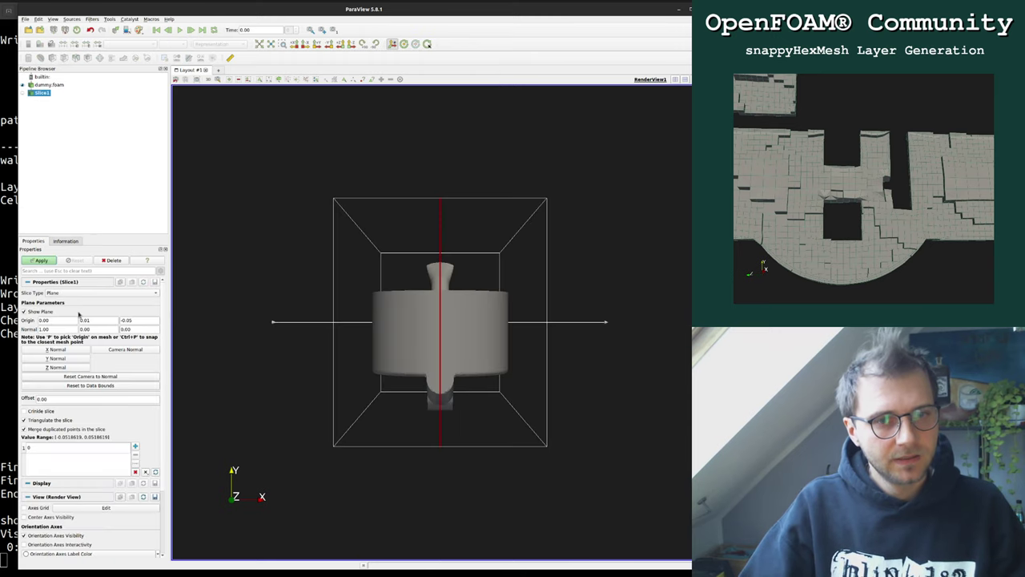
left_click(45, 260)
Step: Apply the slice and display the cut with the Surface With Edges representation
left_click_drag(312, 374, 339, 434)
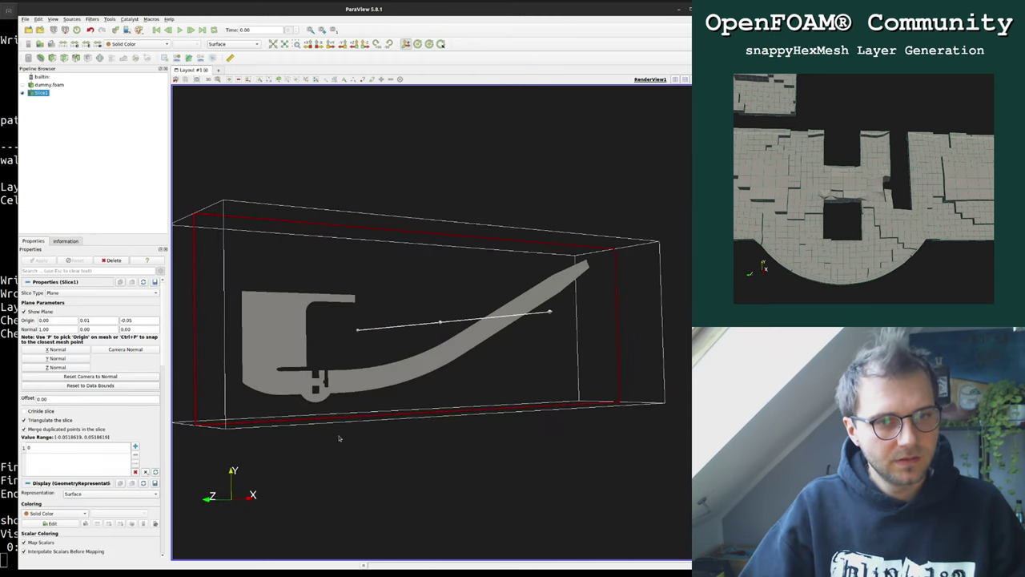
scroll(507, 425, "up", 10)
left_click_drag(449, 484, 470, 453)
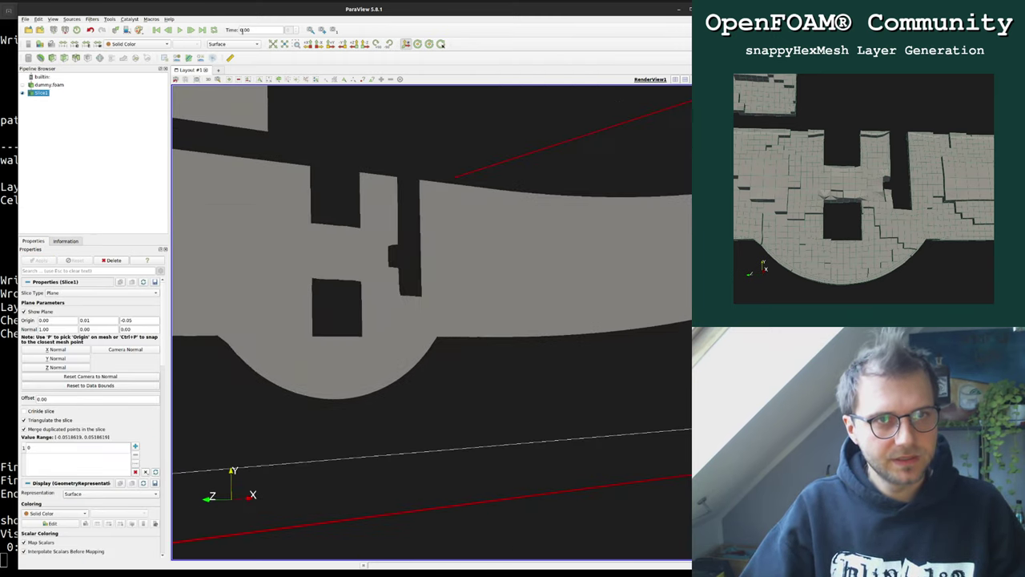
left_click(232, 43)
left_click(237, 62)
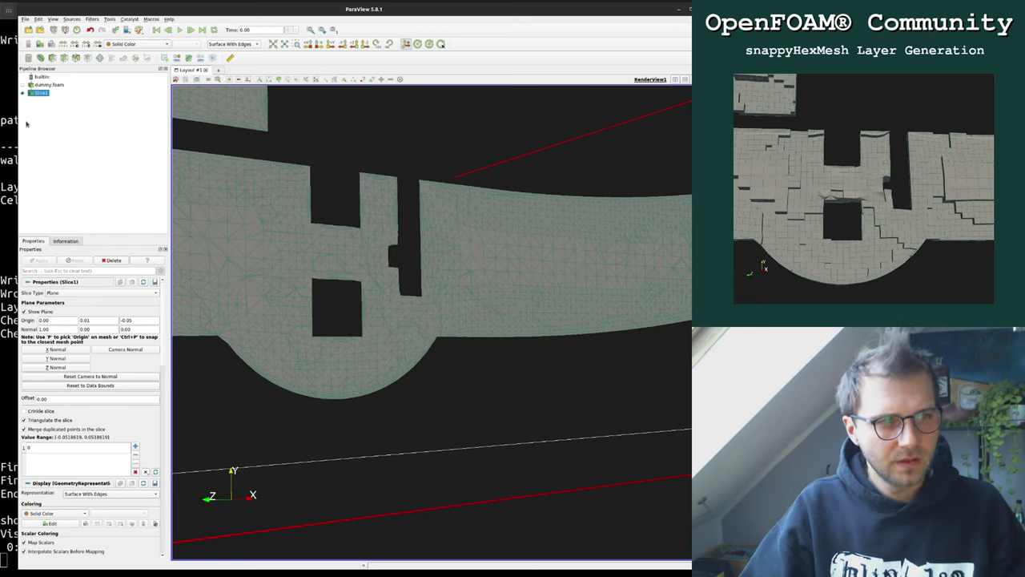
Step: Turn off polyhedra decomposition for dummy.foam and enable Crinkle slice on Slice1, closing the output messages
left_click(47, 84)
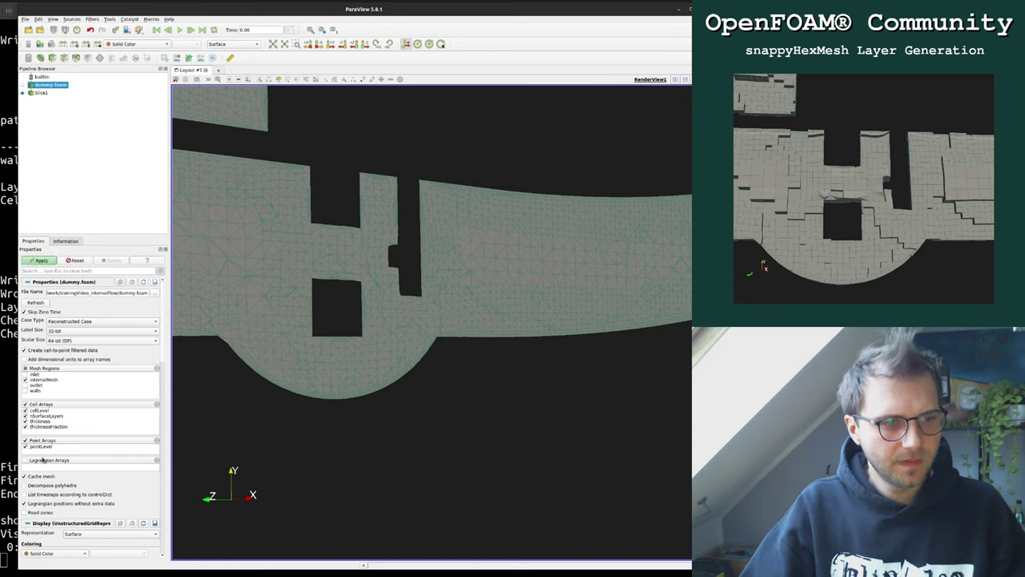
left_click(42, 260)
left_click(40, 92)
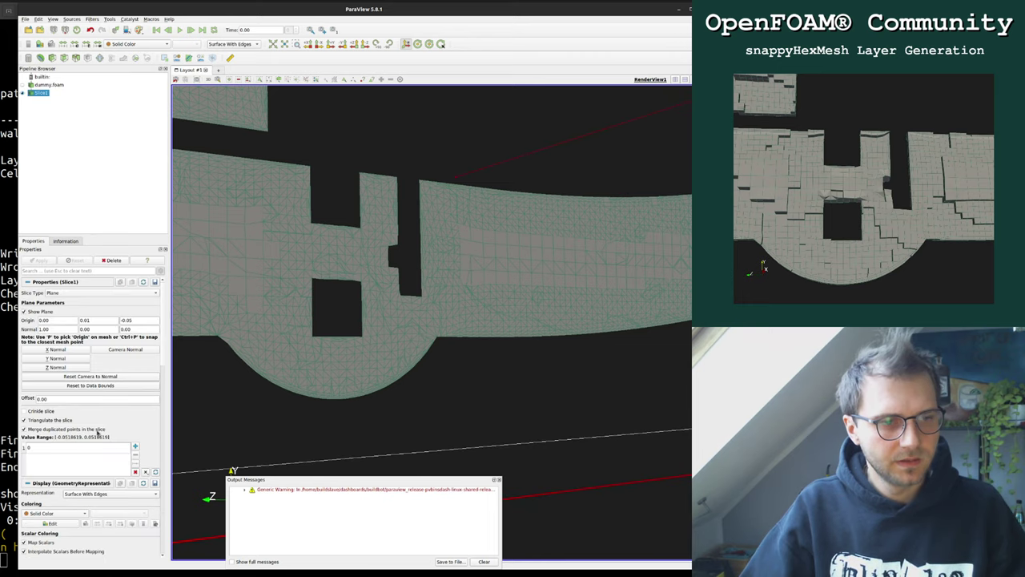
left_click(46, 412)
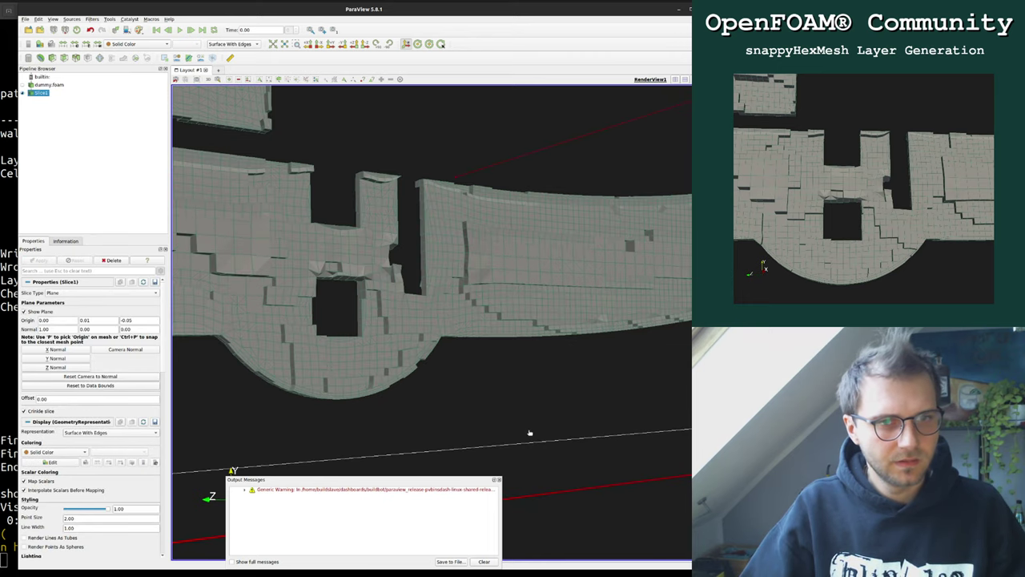
left_click(497, 482)
Step: Examine the wall layer cells on the crinkle slice around the thin slot, the chamber, the square openings and the curved tube
left_click_drag(499, 481, 327, 497)
scroll(400, 170, "up", 5)
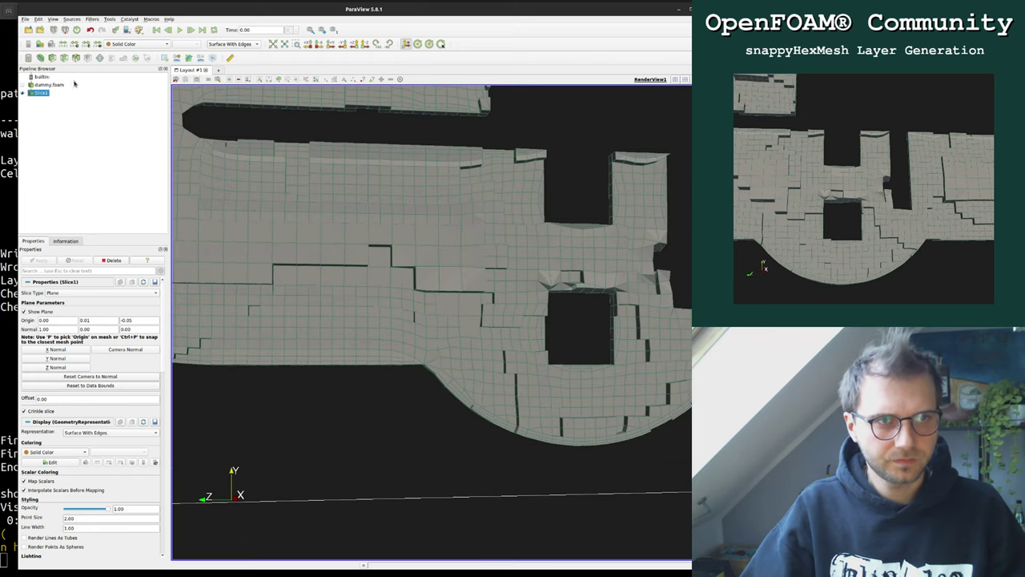
left_click(49, 84)
scroll(475, 290, "up", 5)
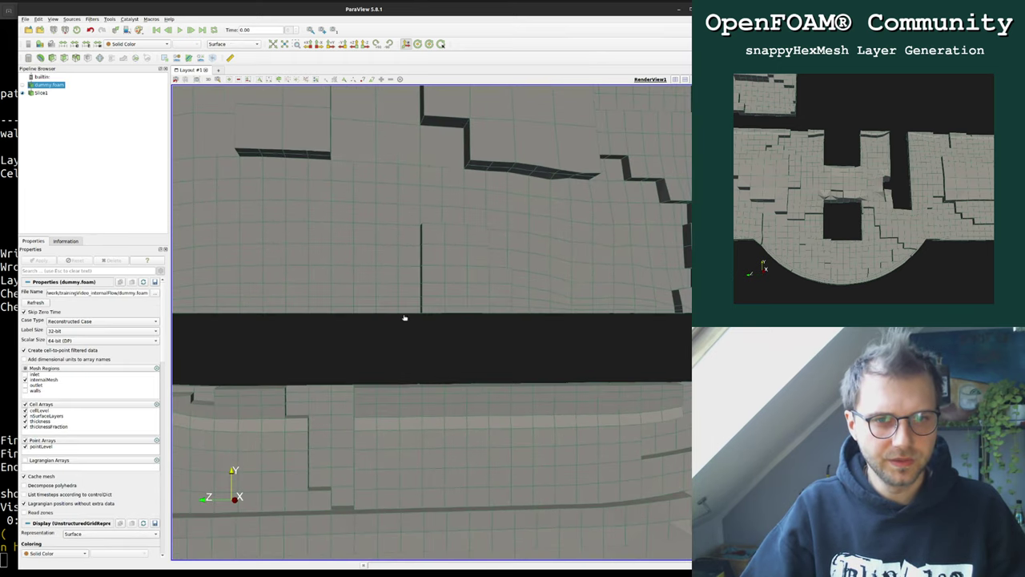
scroll(411, 295, "down", 3)
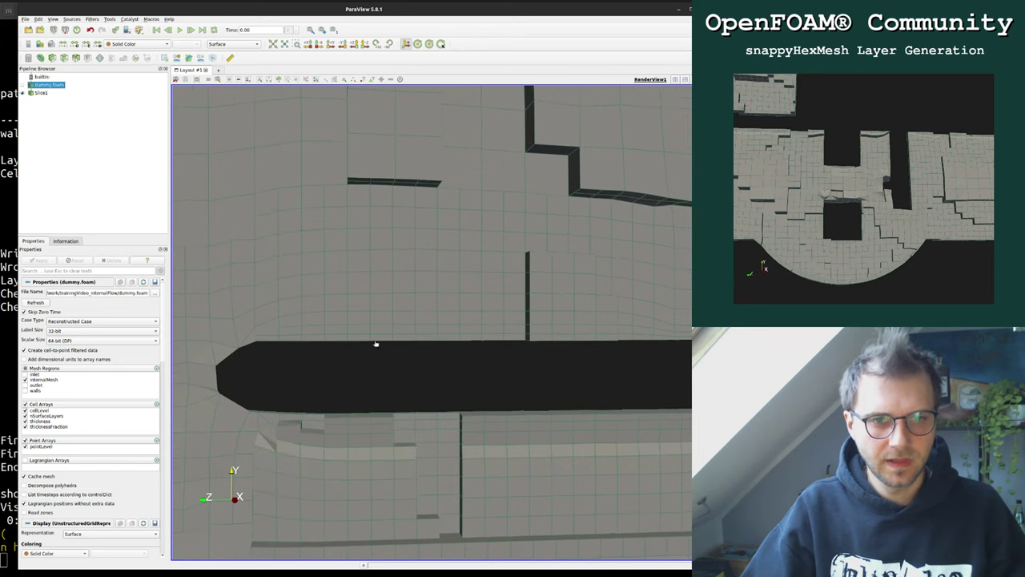
scroll(290, 343, "down", 3)
scroll(225, 297, "down", 3)
scroll(235, 297, "up", 3)
middle_click_drag(235, 297, 400, 311)
scroll(402, 202, "down", 3)
left_click(26, 18)
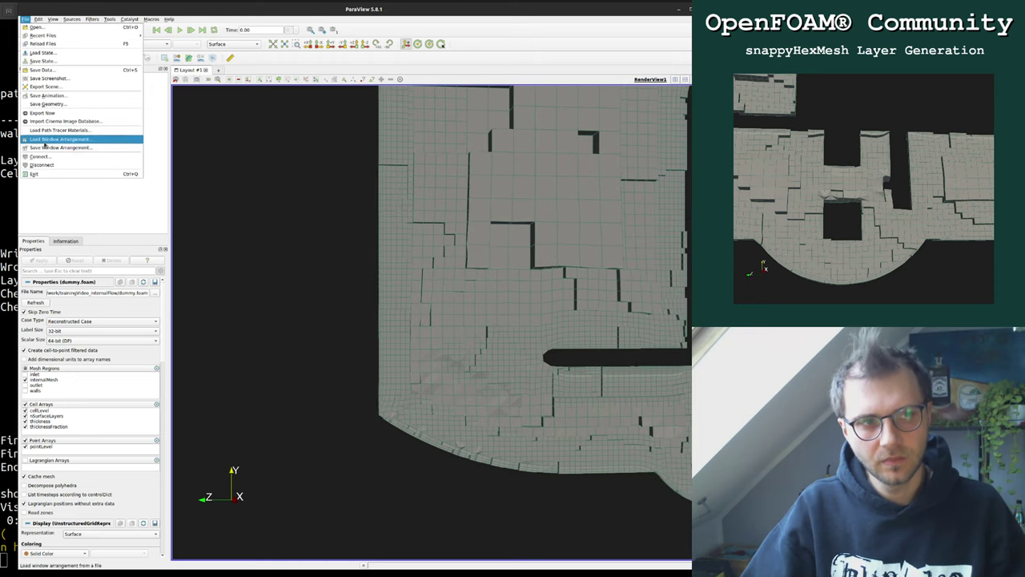
left_click(325, 204)
scroll(285, 217, "down", 2)
middle_click_drag(286, 217, 168, 195)
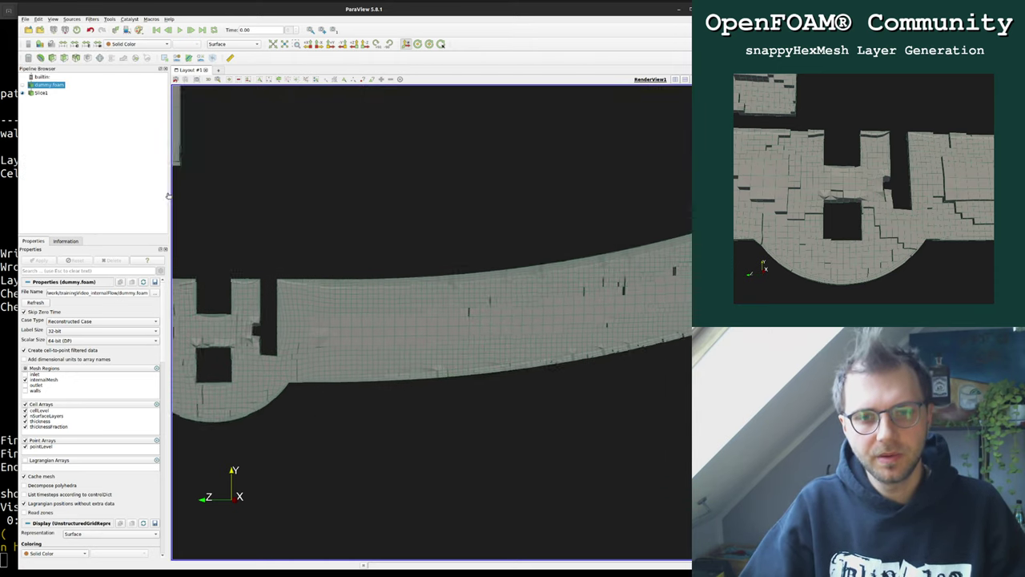
scroll(497, 280, "up", 5)
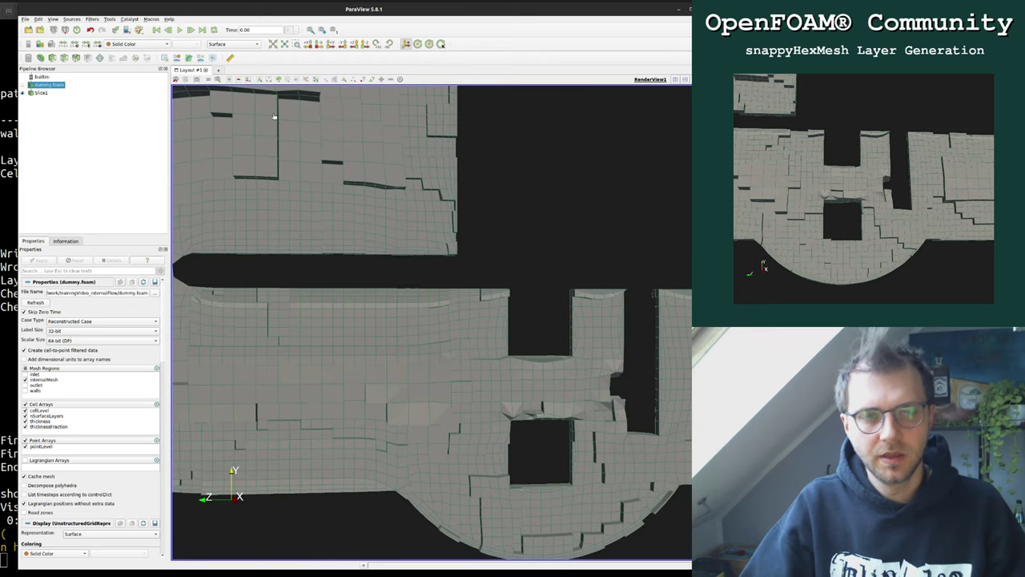
Step: Exit ParaView and remove time directory 2 with the fc command
left_click(24, 19)
left_click(48, 174)
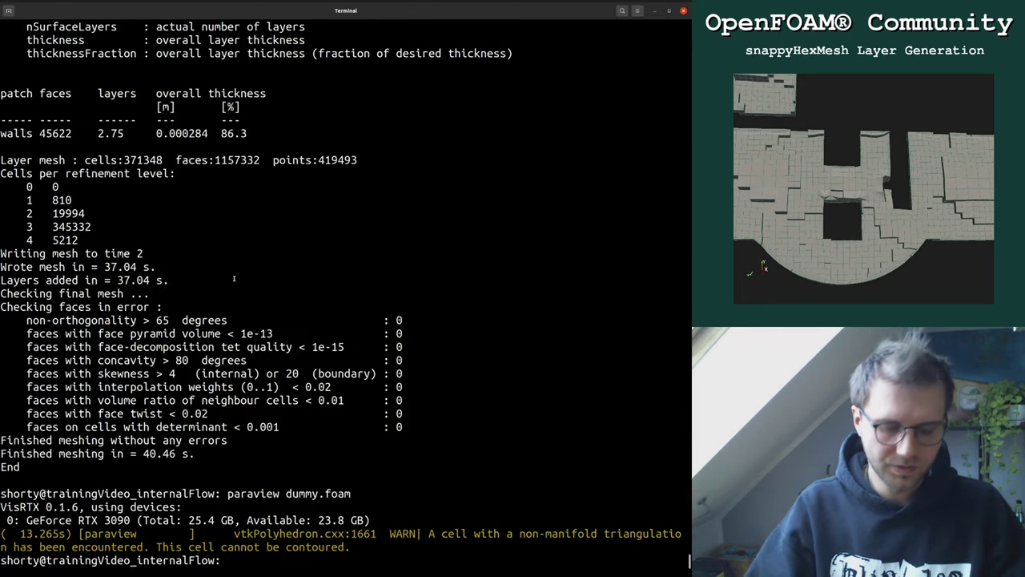
key("Return")
type("fc")
key("Return")
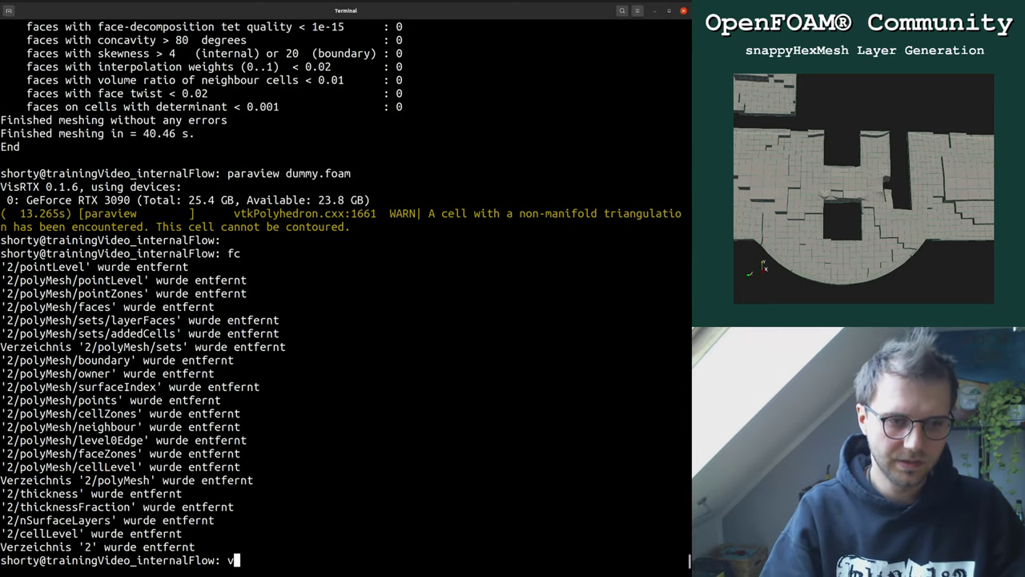
Step: Open system/snappyHexMeshDict in vim and go to the addLayersControls section
type("vim system/snappyHexMeshDict")
key("Return")
key("Page_Down")
key("Page_Down")
key("Page_Down")
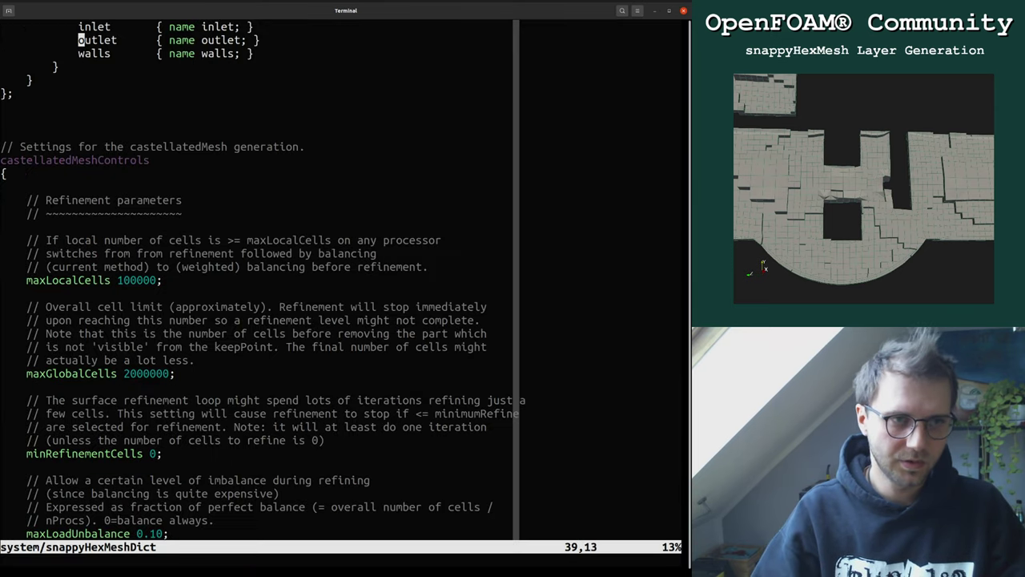
key("Page_Down")
key("Page_Down")
key("Page_Down")
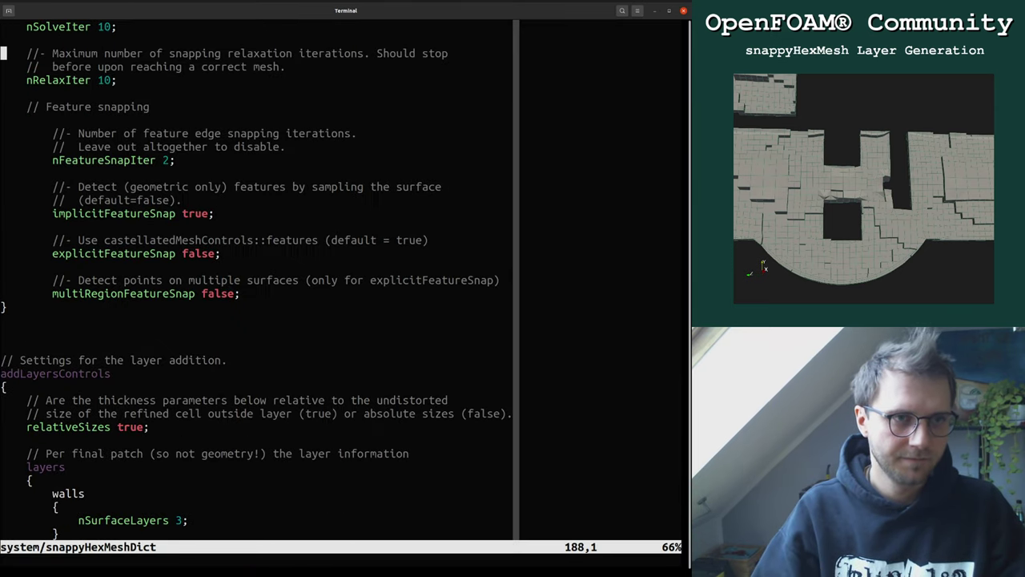
Step: Set finalLayerThickness to 0.2 in addLayersControls
key("Page_Up")
key("Down")
key("Down")
key("Down")
key("Down")
key("Down")
key("Down")
key("Down")
key("Down")
key("Down")
key("Down")
key("Down")
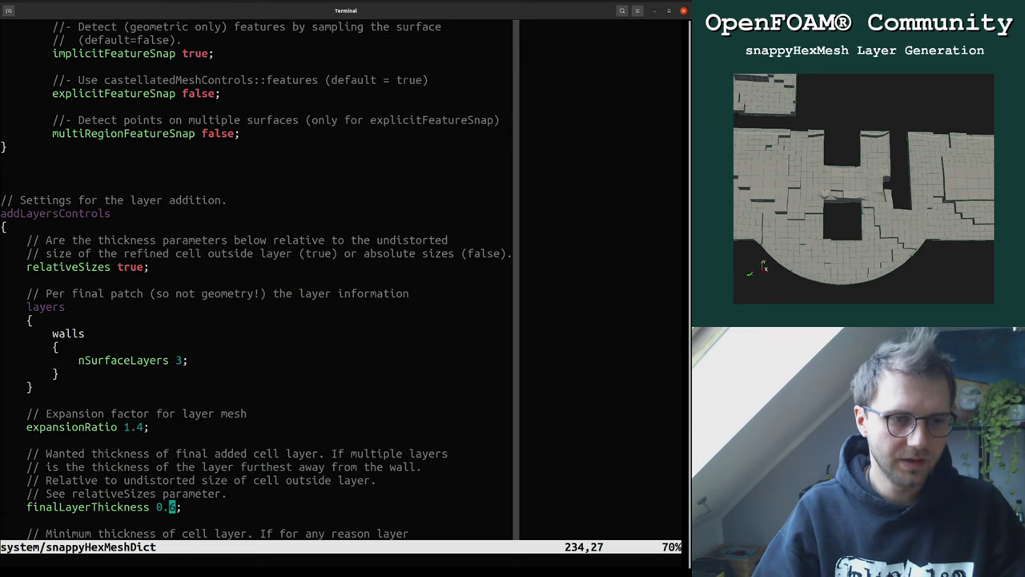
key("Down")
key("Down")
key("Down")
key("Down")
key("Down")
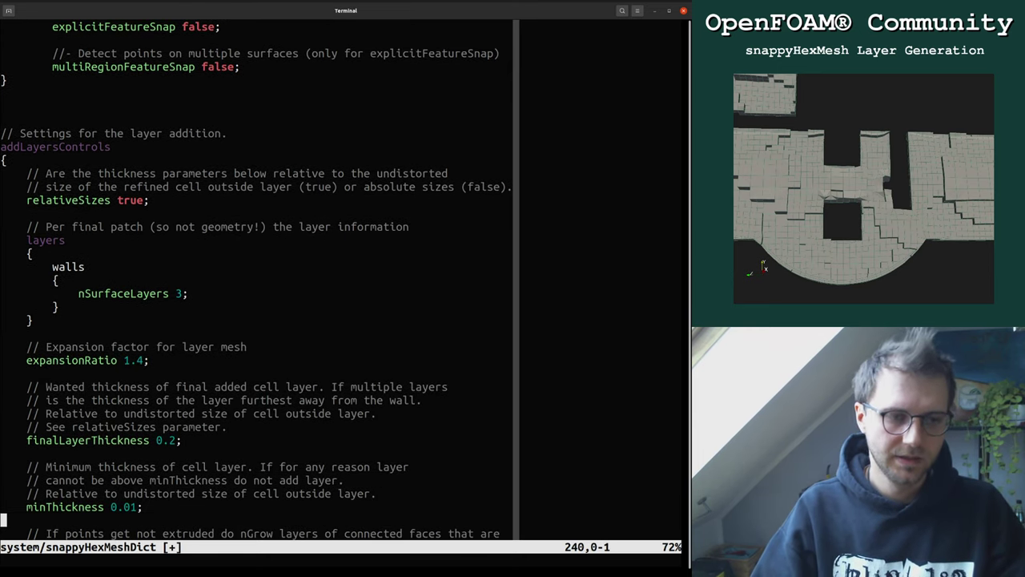
Step: Save snappyHexMeshDict, quit the editor and rerun snappyHexMesh
type(":w")
key("Return")
type(":q")
key("Return")
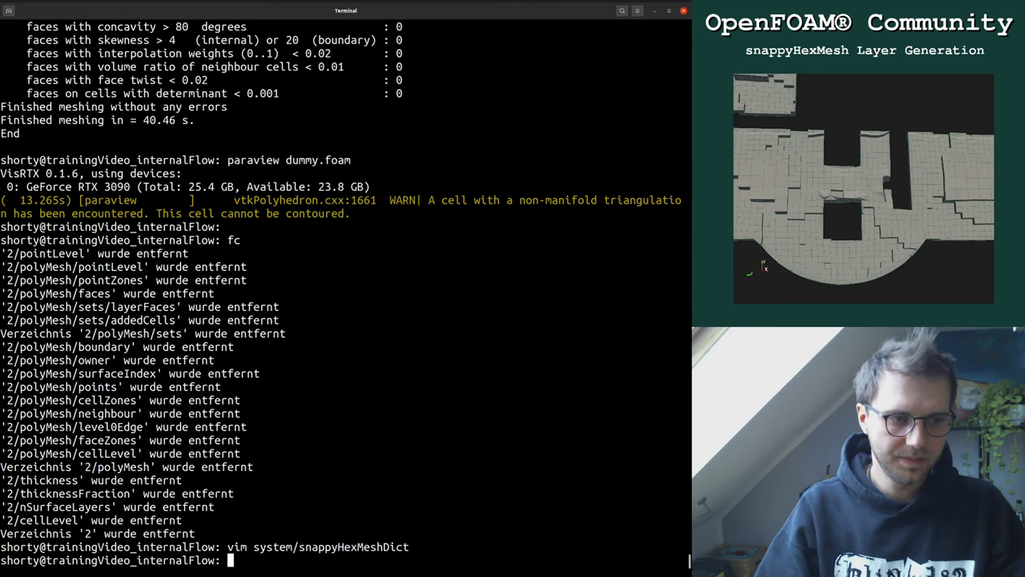
type("snappyHexMesh")
key("Return")
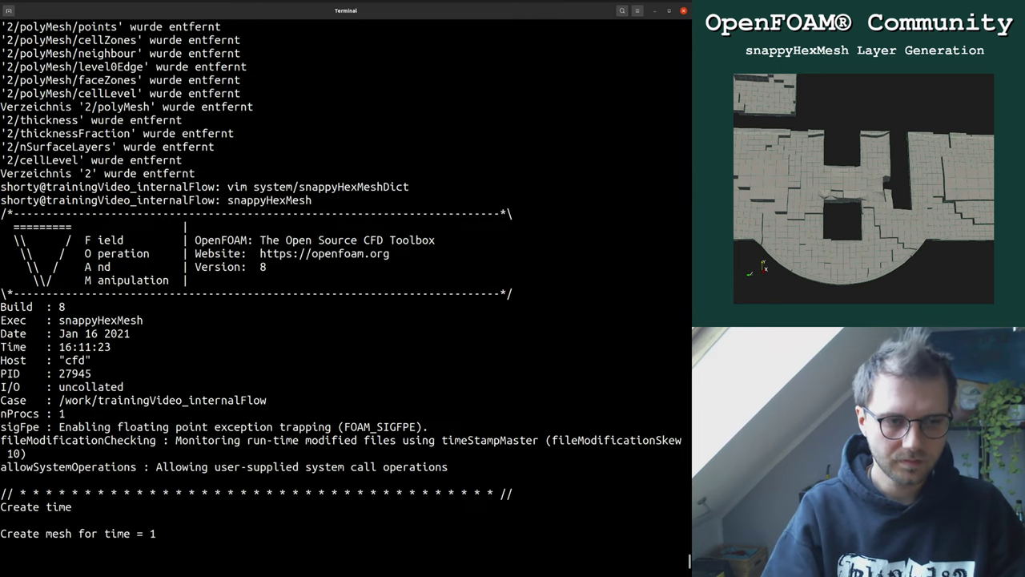
Step: In a second terminal, change to the trainingVideo_internalFlow case via the work command and open dummy.foam in ParaView
key("ctrl+alt+t")
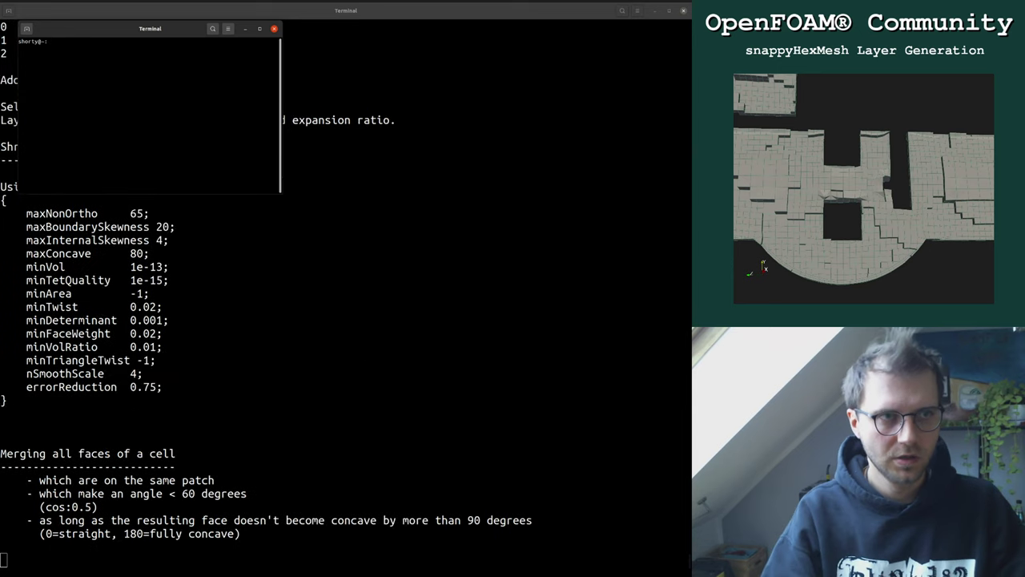
type("work")
key("Return")
type("cd ")
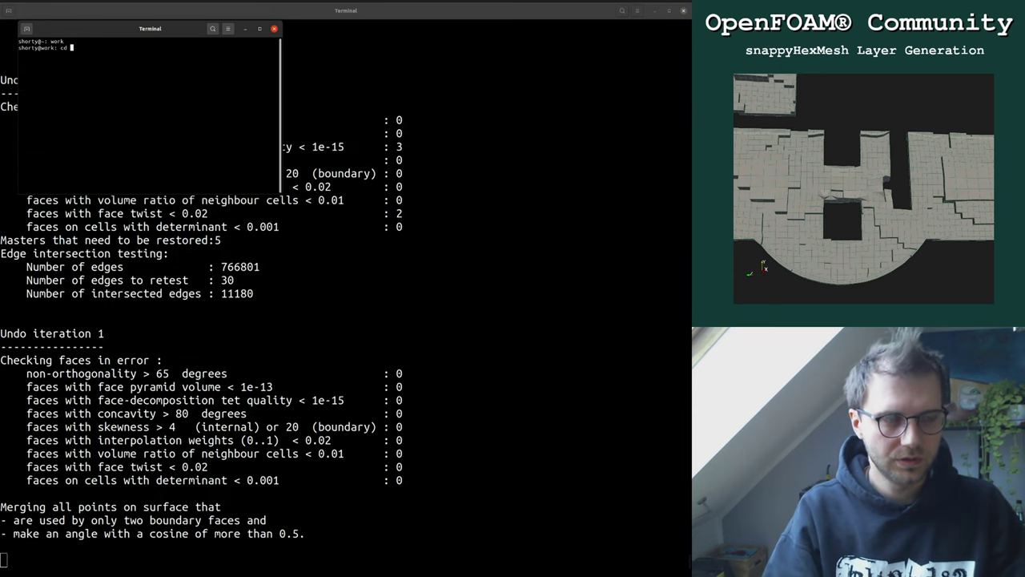
type("trainingVideo_internalFlow/")
key("Return")
type("paraview &")
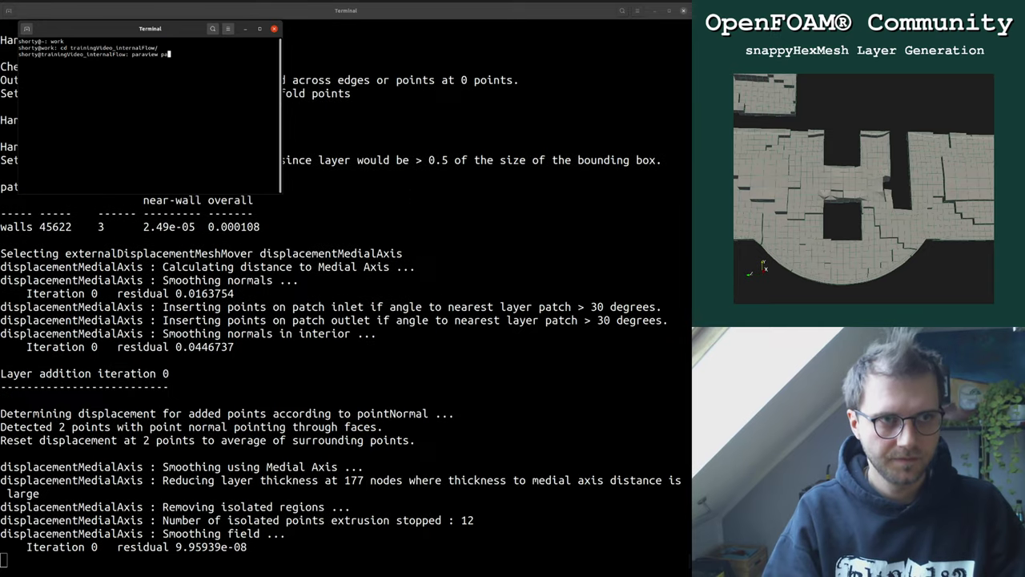
type("ummy.foam")
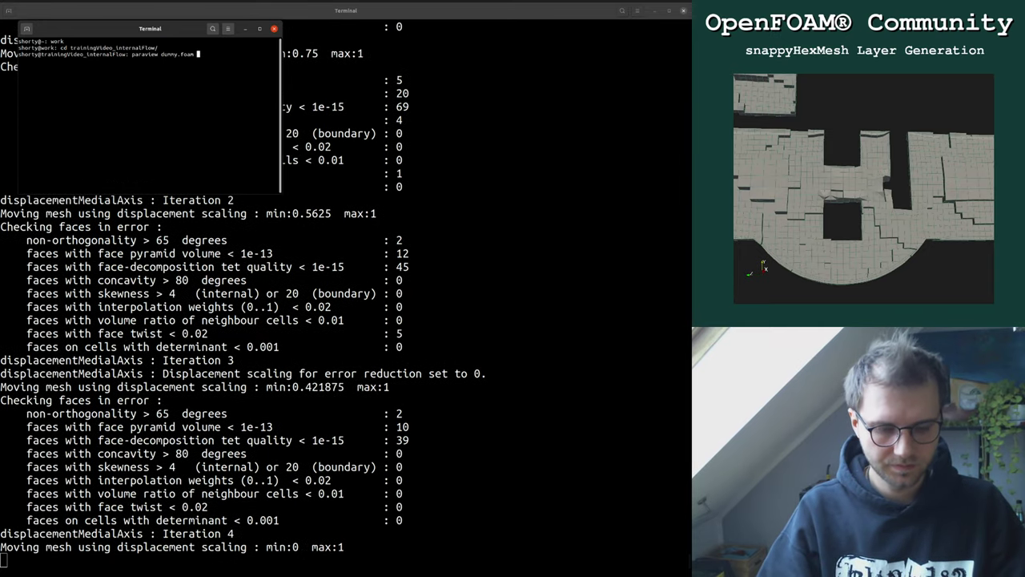
key("Return")
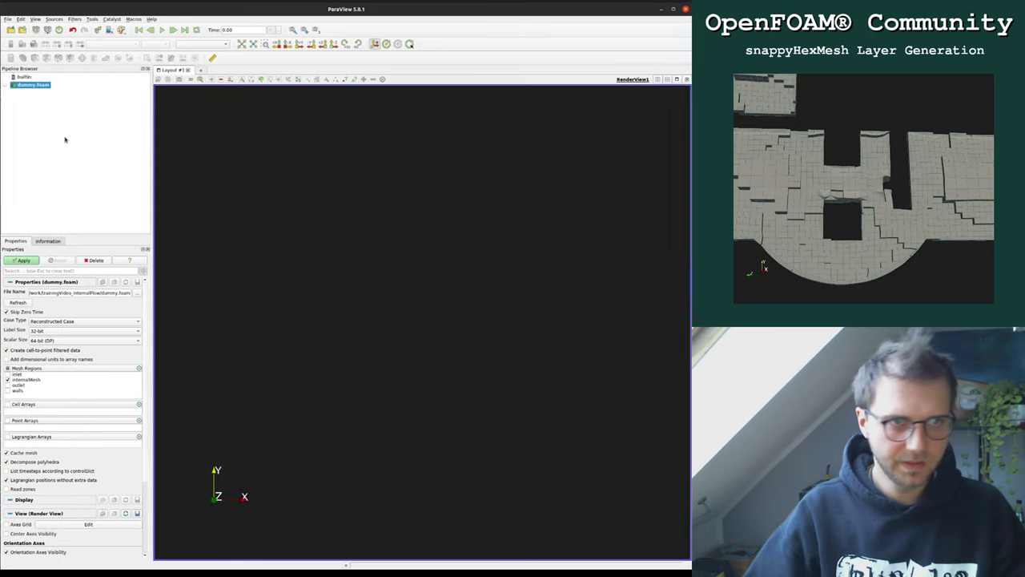
left_click(66, 321)
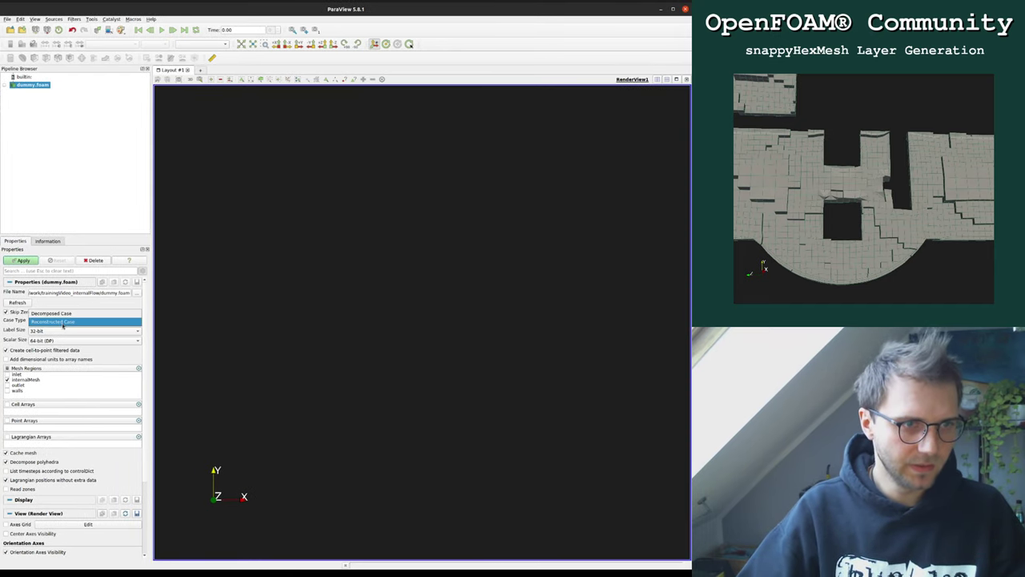
left_click(64, 313)
left_click(22, 261)
left_click(47, 59)
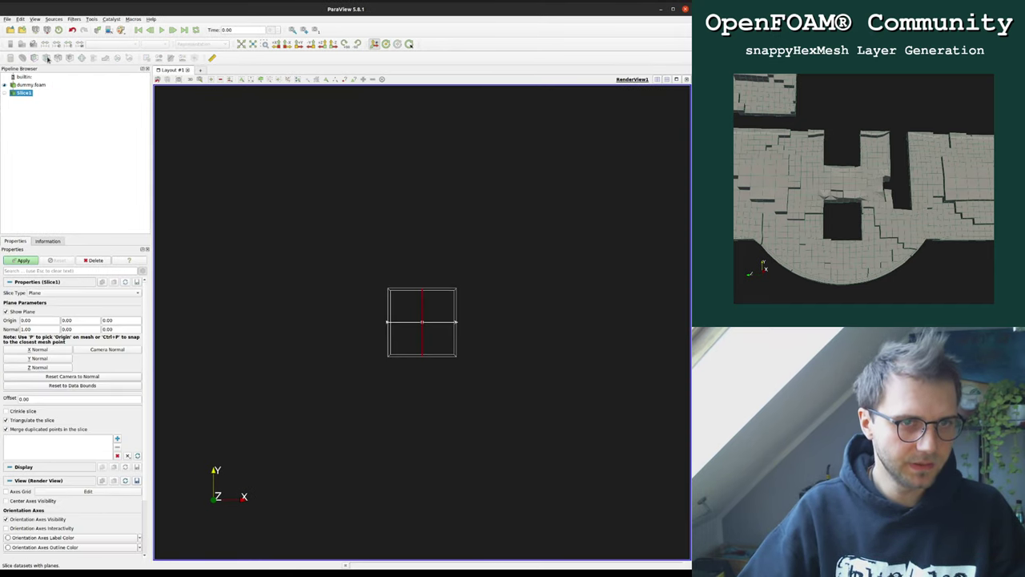
left_click(24, 261)
left_click_drag(240, 224, 50, 270)
left_click(97, 262)
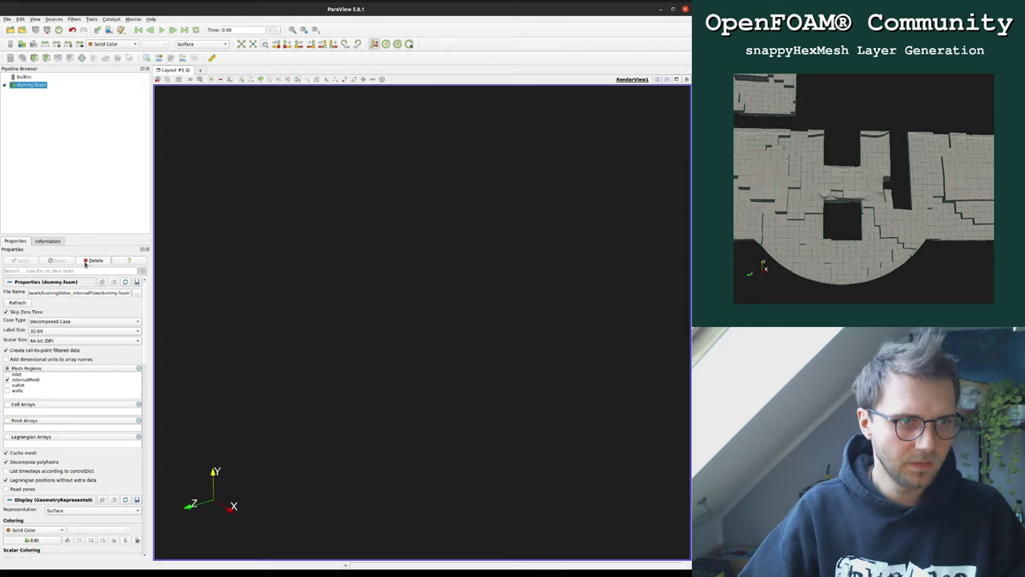
left_click(87, 261)
Step: Open dummy.foam again and load its internalMesh as a reconstructed case
left_click(10, 30)
double_click(364, 273)
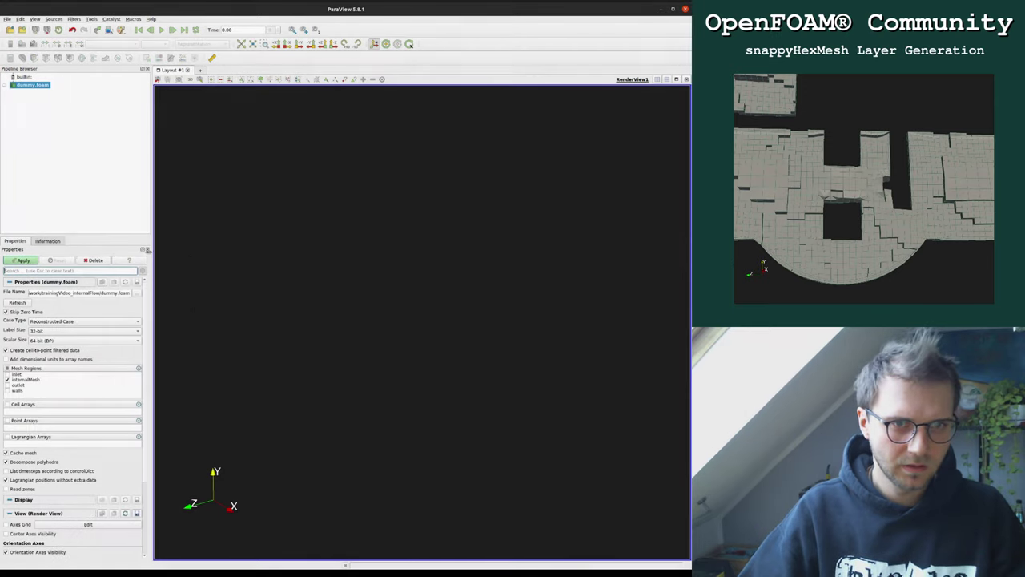
left_click(28, 260)
left_click_drag(324, 240, 330, 186)
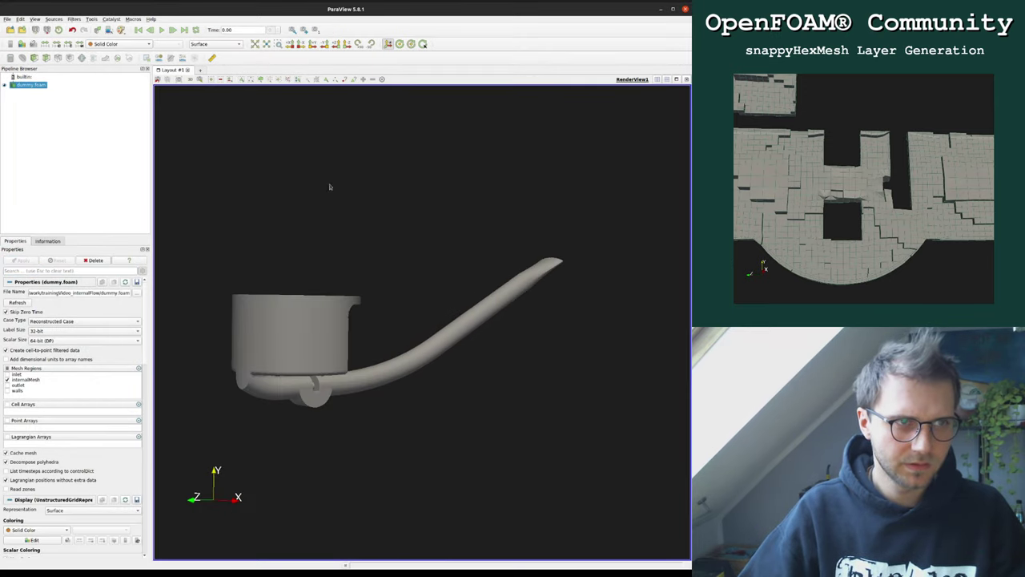
Step: Cut the mesh with a plane slice whose normal points along X
left_click(48, 59)
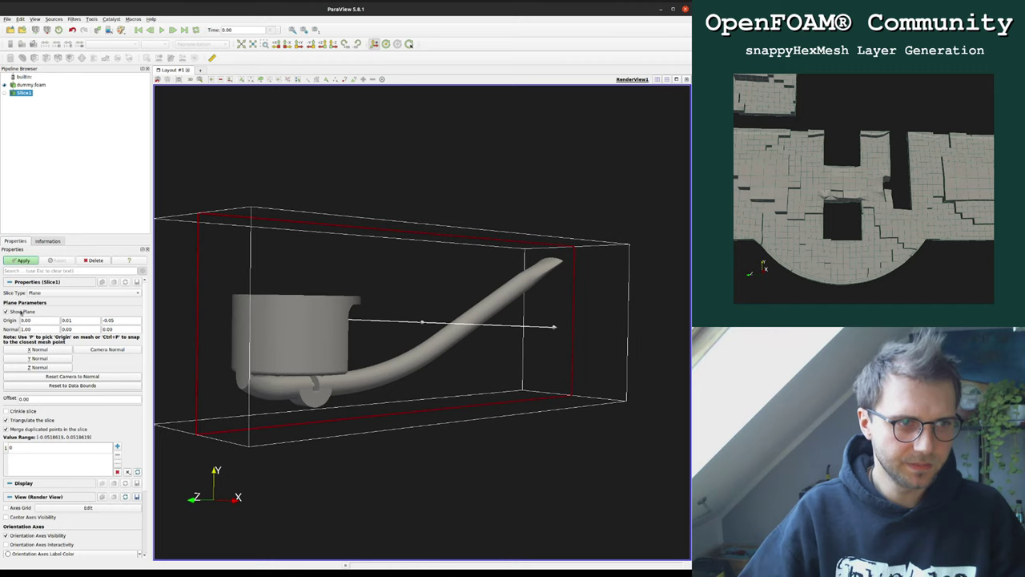
left_click(39, 368)
left_click(39, 357)
left_click(40, 367)
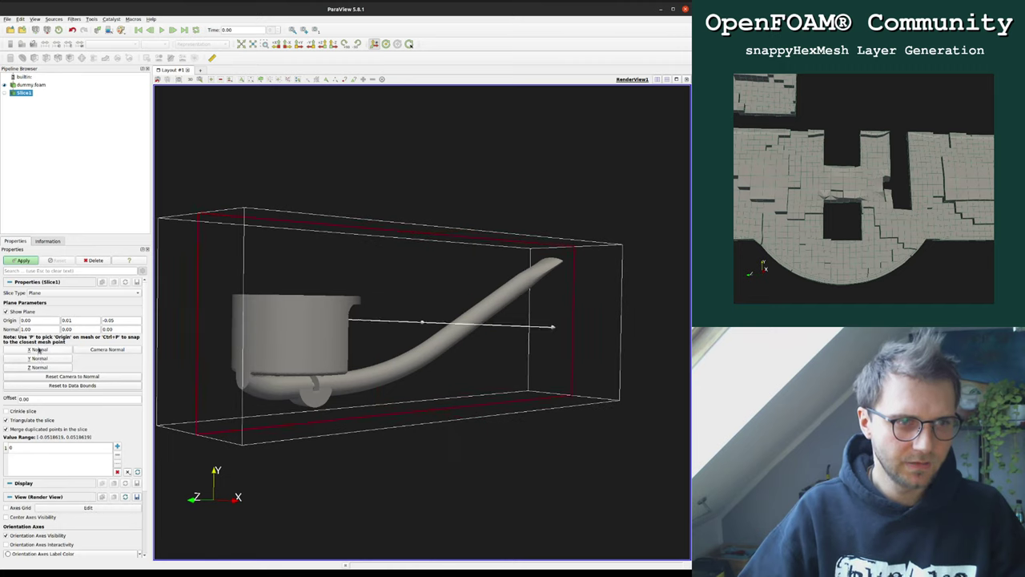
left_click(24, 260)
Step: Display the slice as Surface With Edges and enable Crinkle slice to show whole cells
left_click(212, 43)
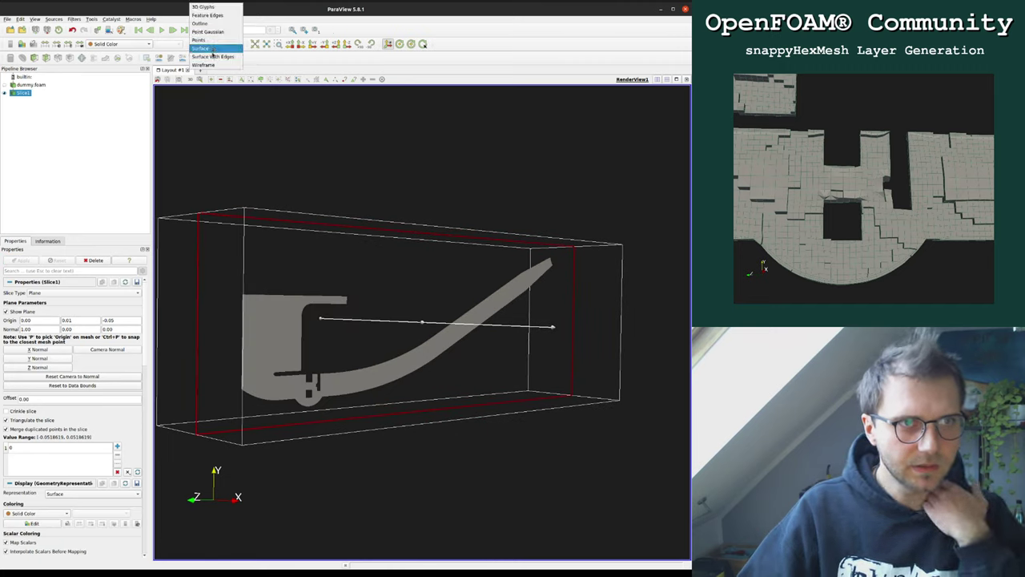
left_click(212, 53)
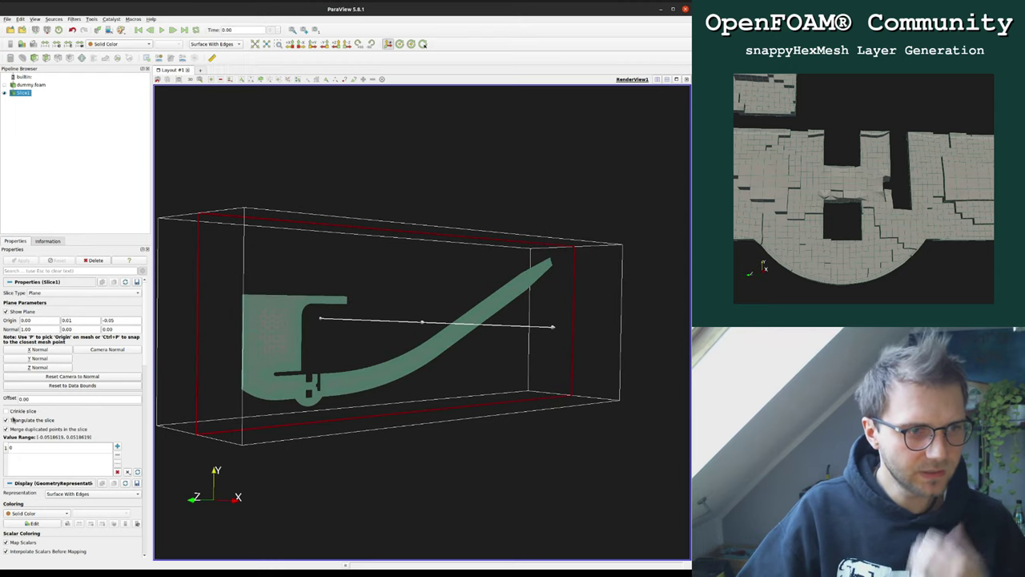
left_click(24, 411)
left_click(22, 261)
scroll(475, 419, "up", 5)
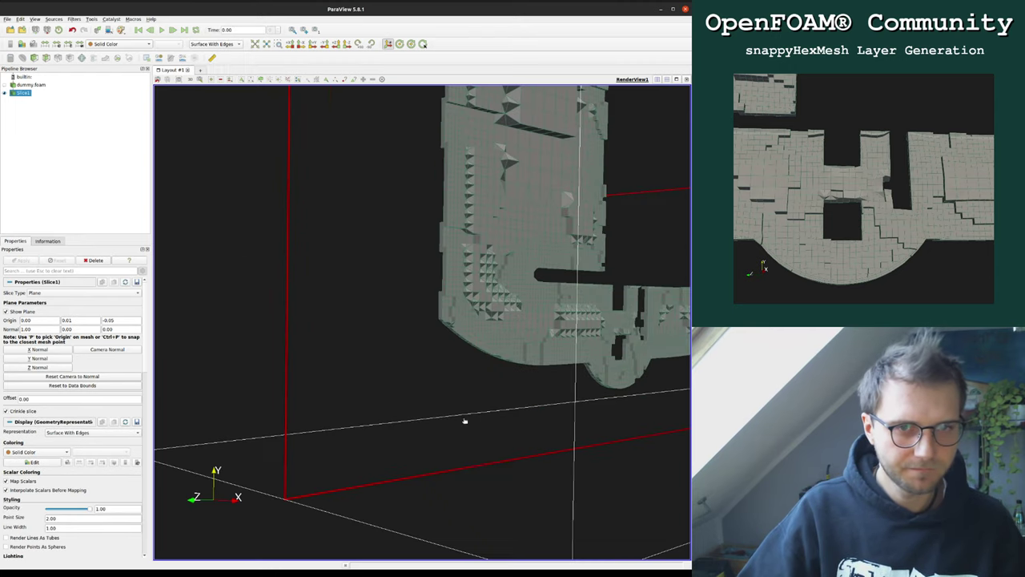
Step: Disable Skip Zero Time for the dummy.foam case and apply the change
left_click(30, 85)
left_click_drag(304, 208, 318, 222)
middle_click_drag(318, 222, 326, 234)
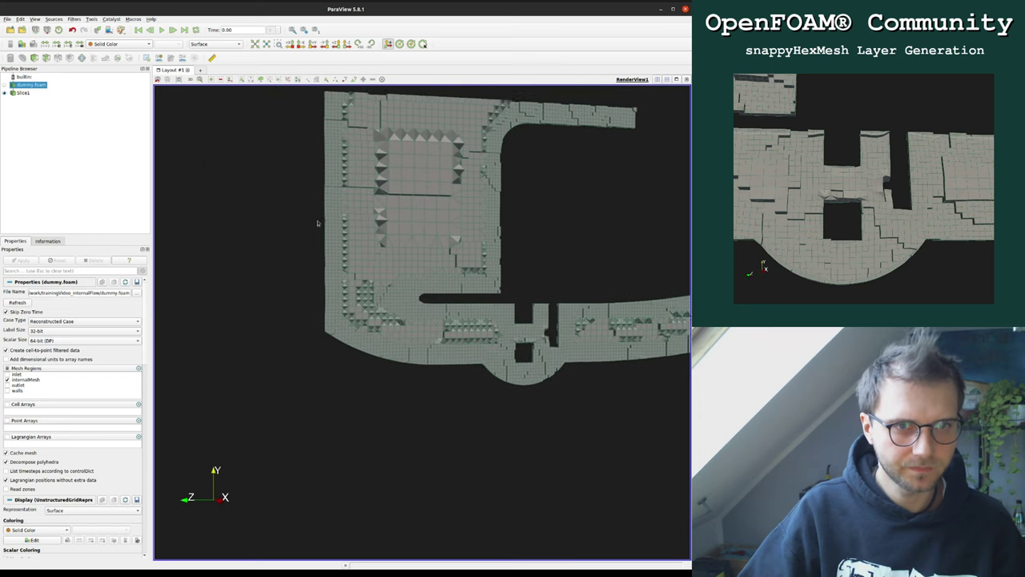
scroll(325, 234, "up", 3)
left_click_drag(326, 234, 157, 119)
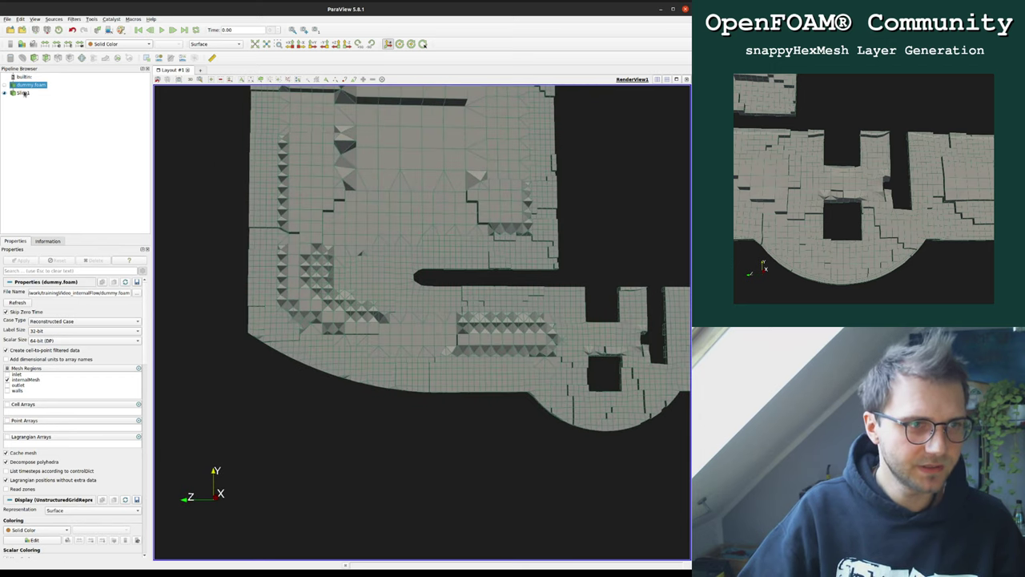
left_click(24, 261)
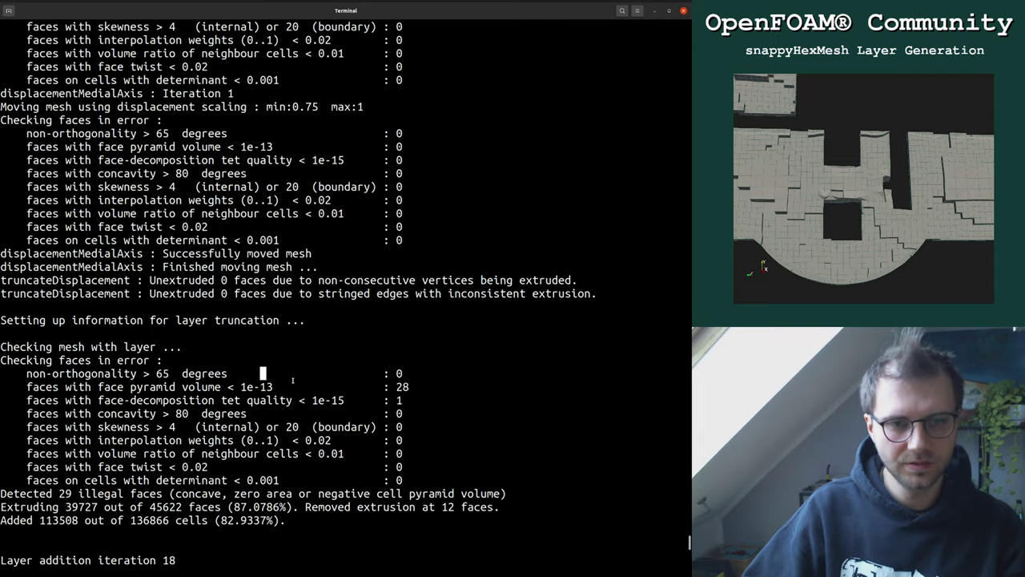
Step: In the running snappyHexMesh log, examine the pyramid-volume and tet-quality face errors reported for the layer iterations
left_click_drag(292, 381, 448, 402)
left_click(39, 387)
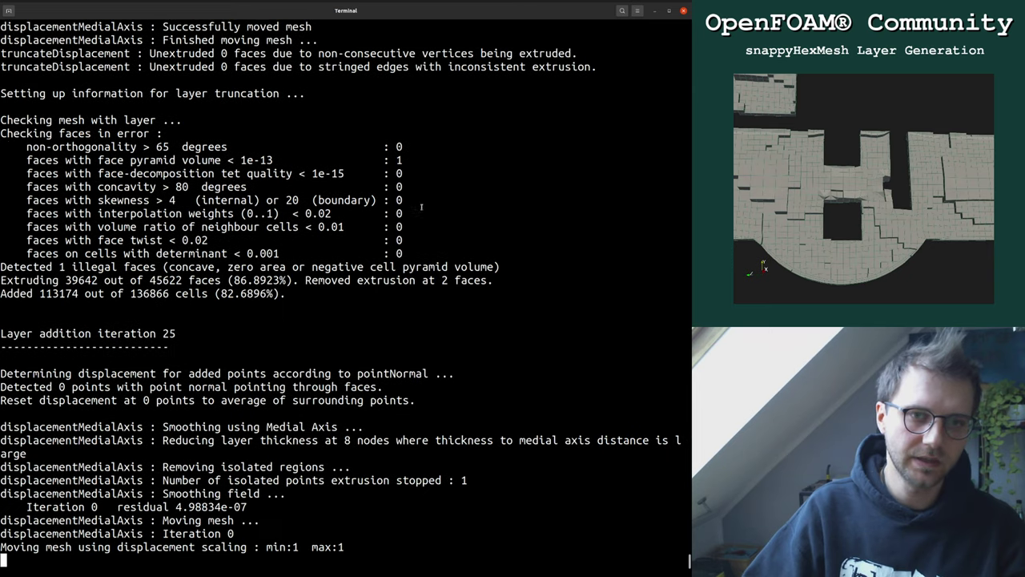
scroll(424, 400, "up", 3)
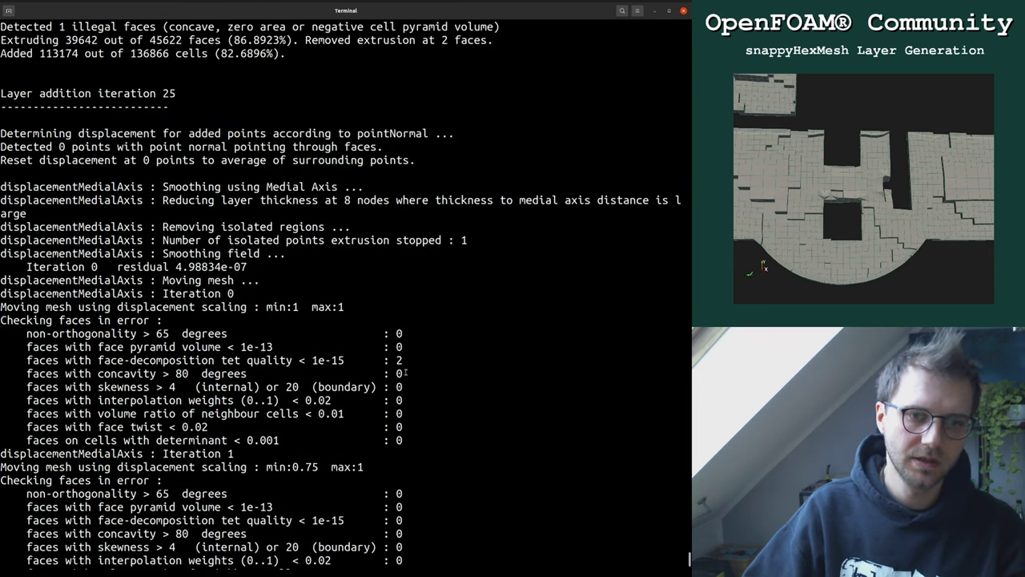
left_click_drag(399, 361, 97, 361)
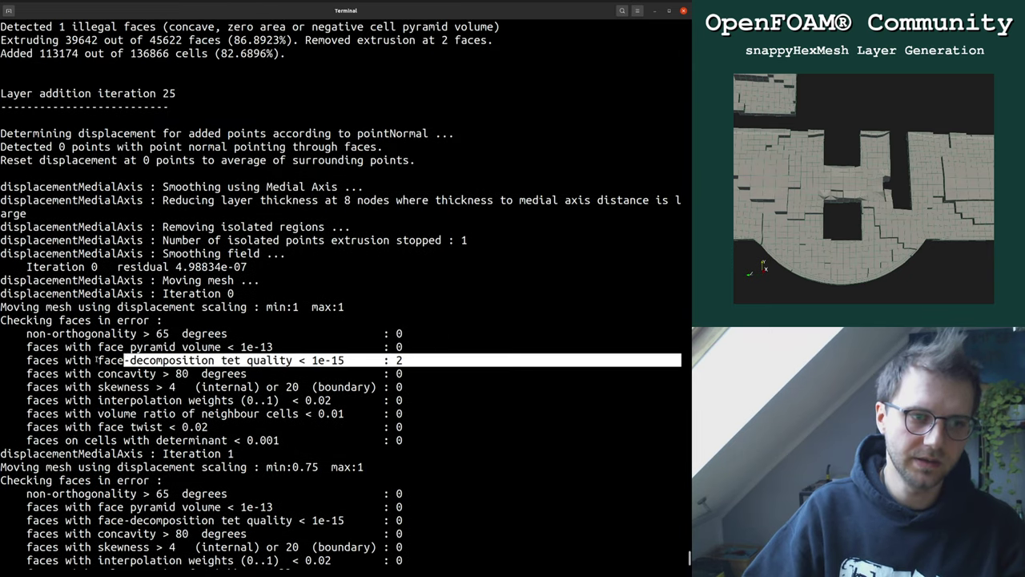
left_click(332, 377)
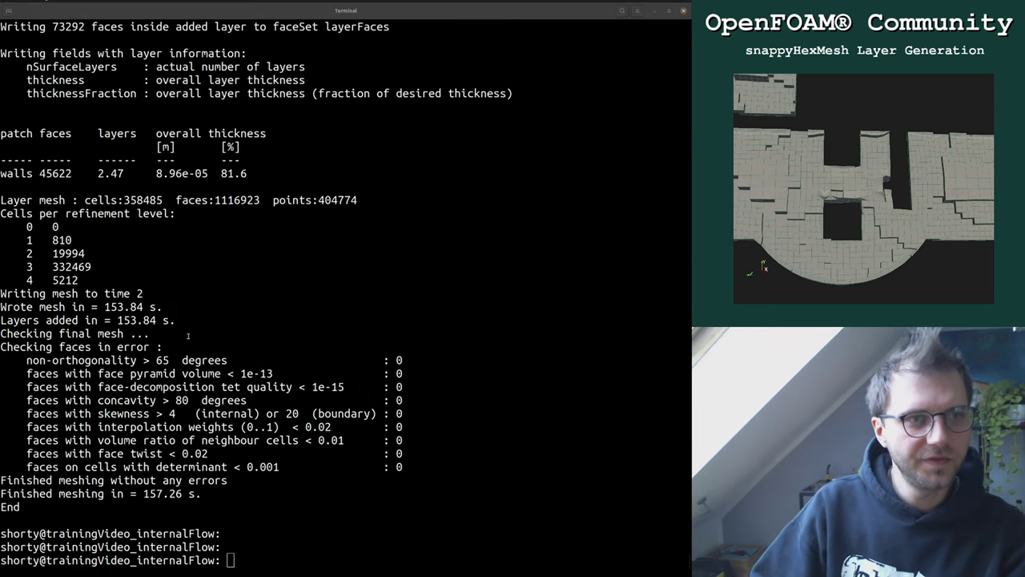
Step: Check the final layer addition iteration and the wall layer thickness summary at the end of the snappyHexMesh log
scroll(187, 335, "up", 20)
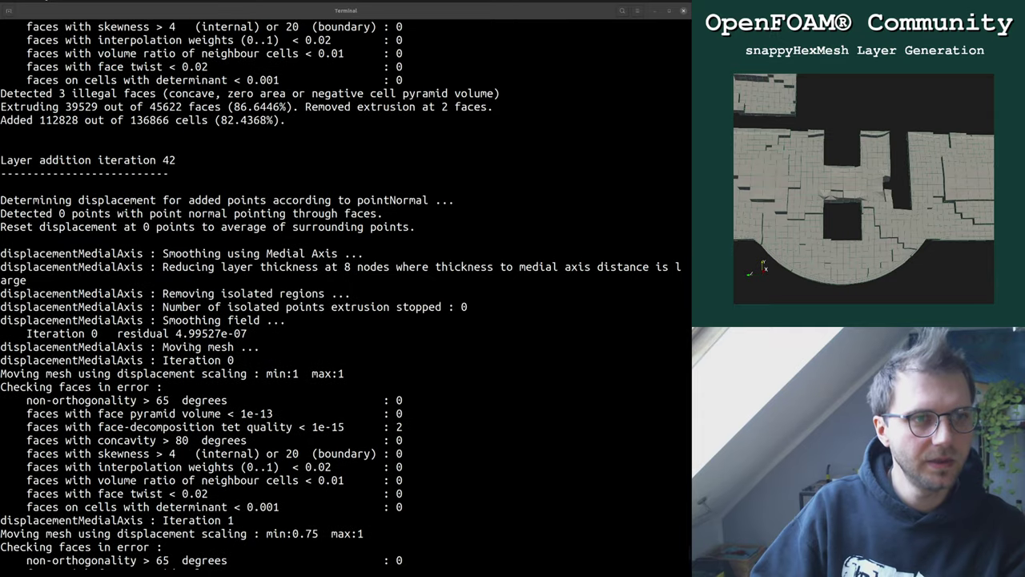
double_click(168, 160)
scroll(353, 454, "down", 20)
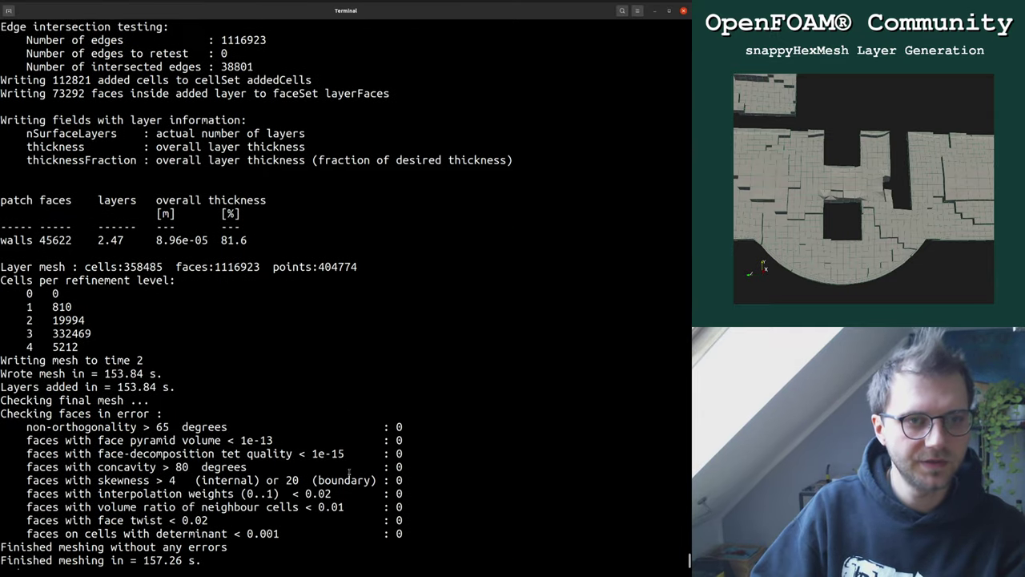
left_click(240, 250)
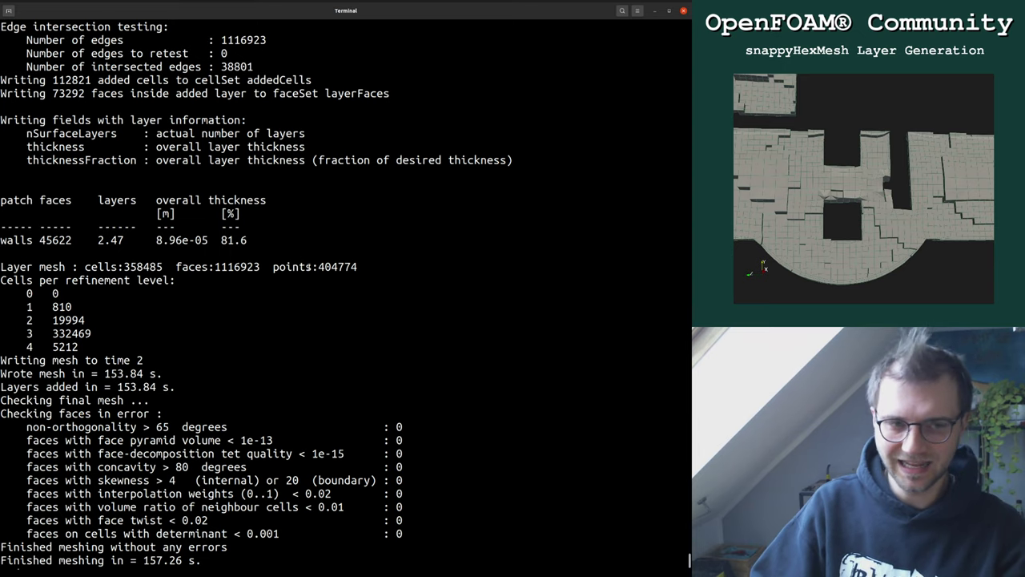
Step: Switch to ParaView, refresh the dummy.foam case and display the mesh at its last time, 2
key("super")
left_click(580, 314)
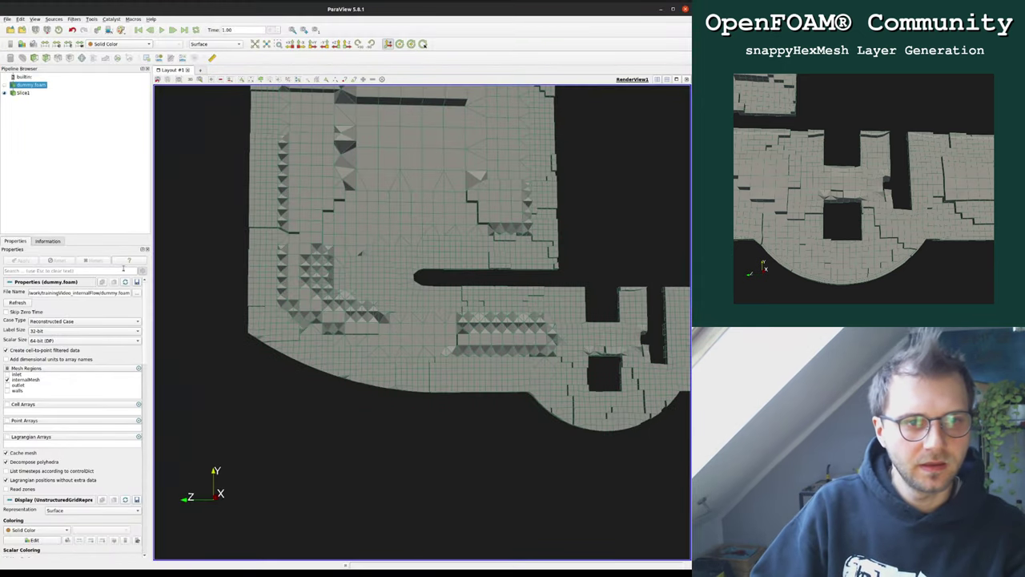
left_click(17, 302)
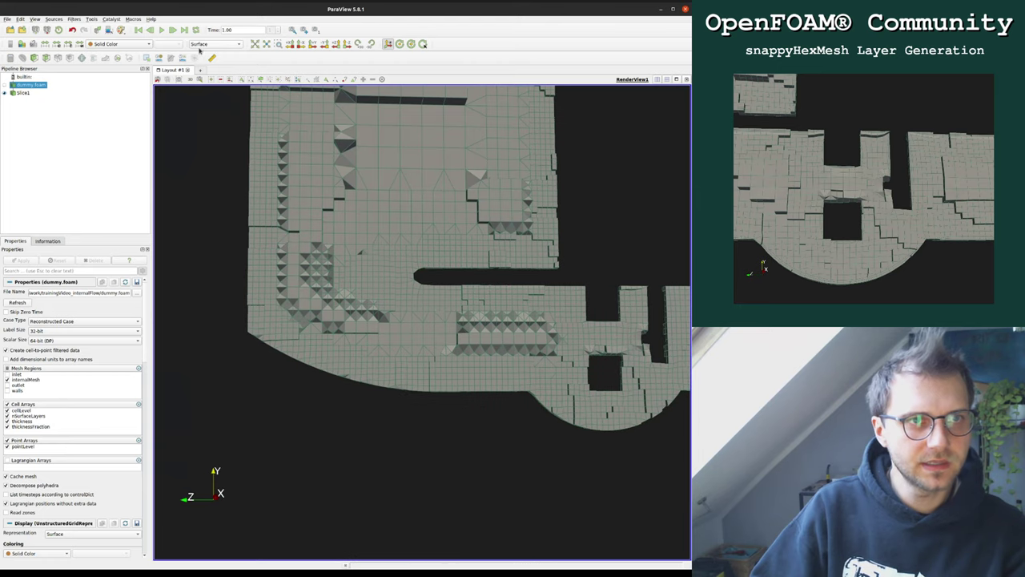
left_click(184, 30)
Step: Examine the boundary layers on the slice along the straight wall and its rounded inner corner
scroll(465, 423, "up", 5)
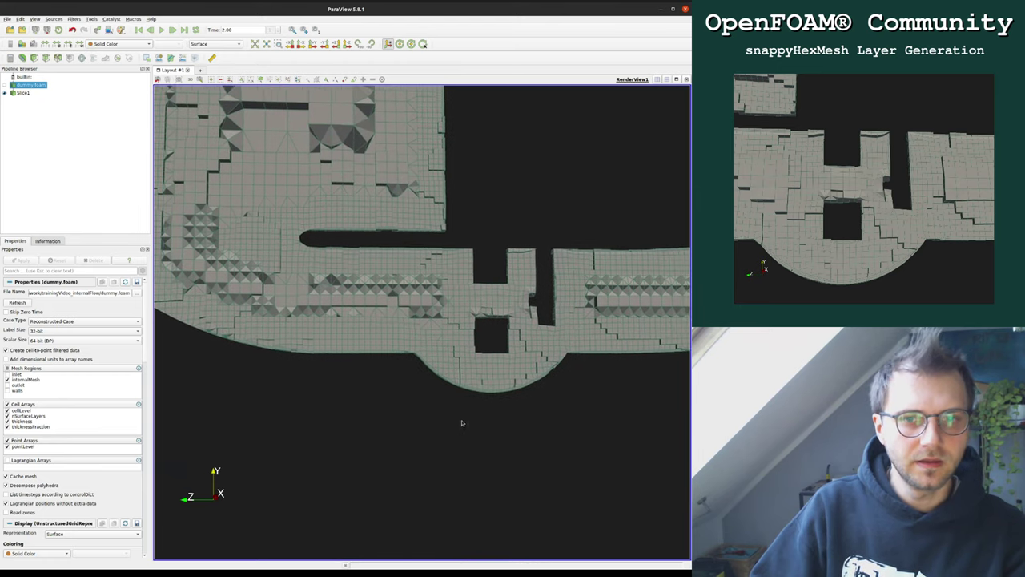
scroll(436, 305, "up", 8)
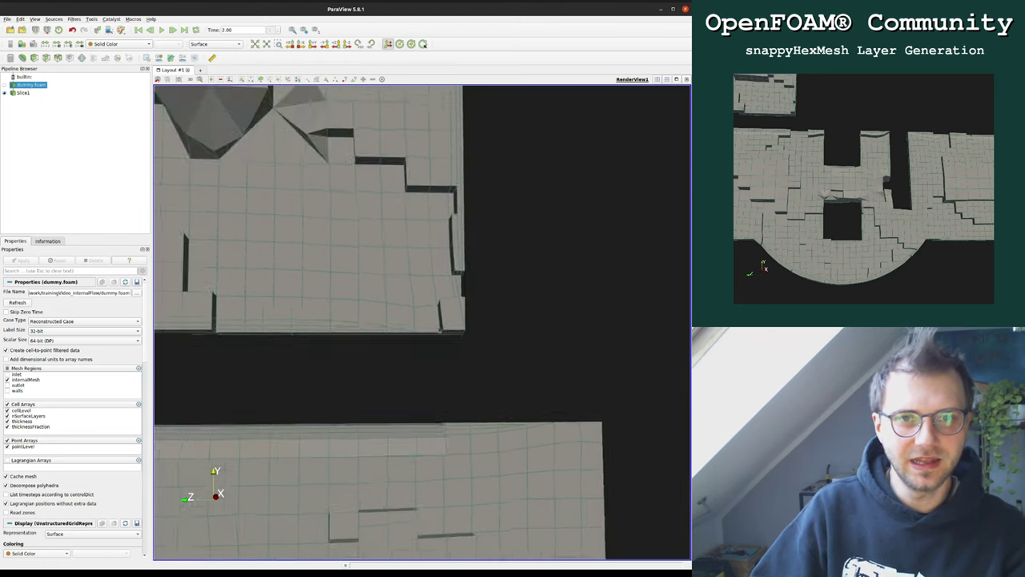
left_click_drag(414, 342, 414, 235)
scroll(414, 235, "down", 3)
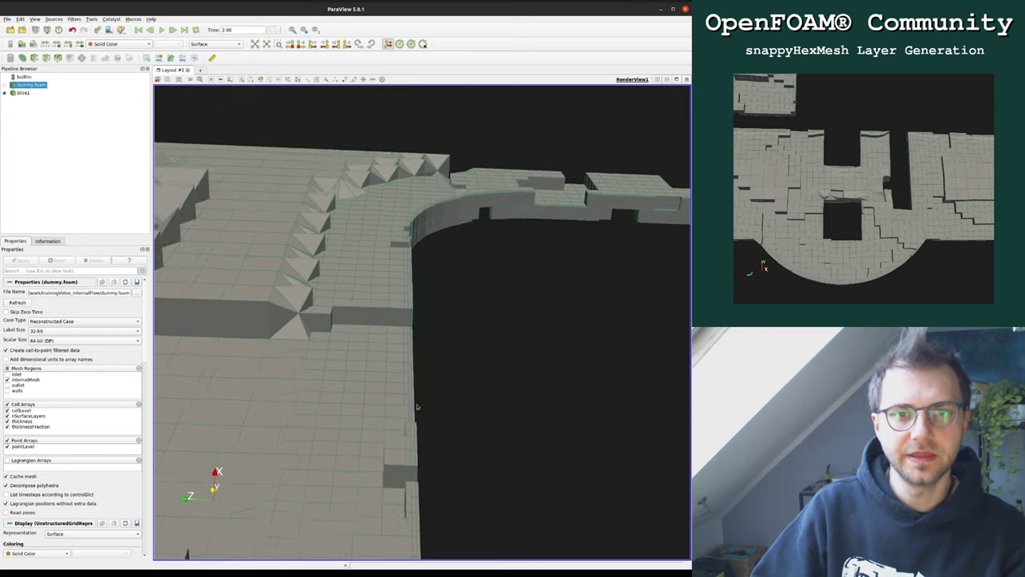
scroll(389, 405, "up", 8)
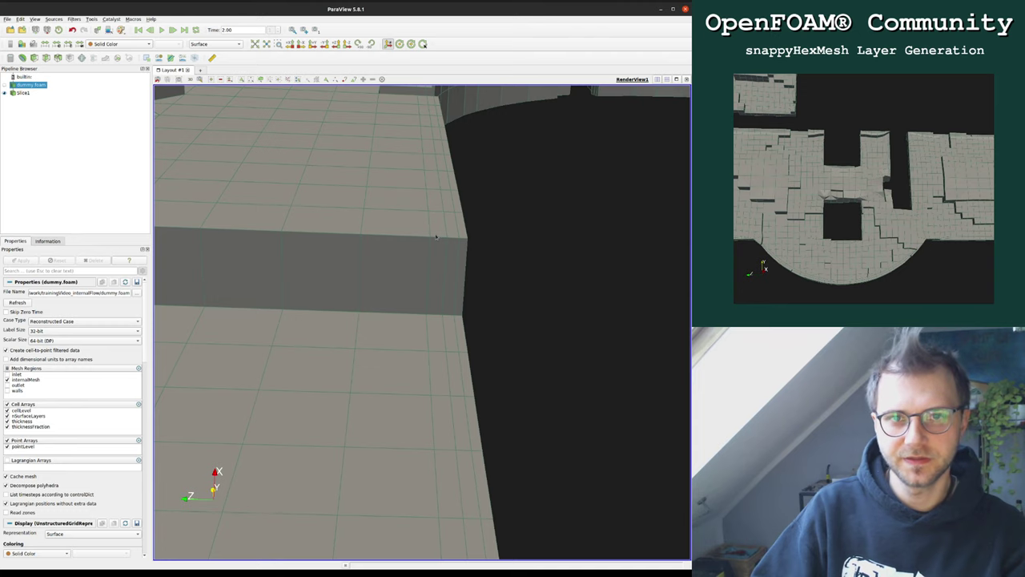
scroll(436, 237, "down", 4)
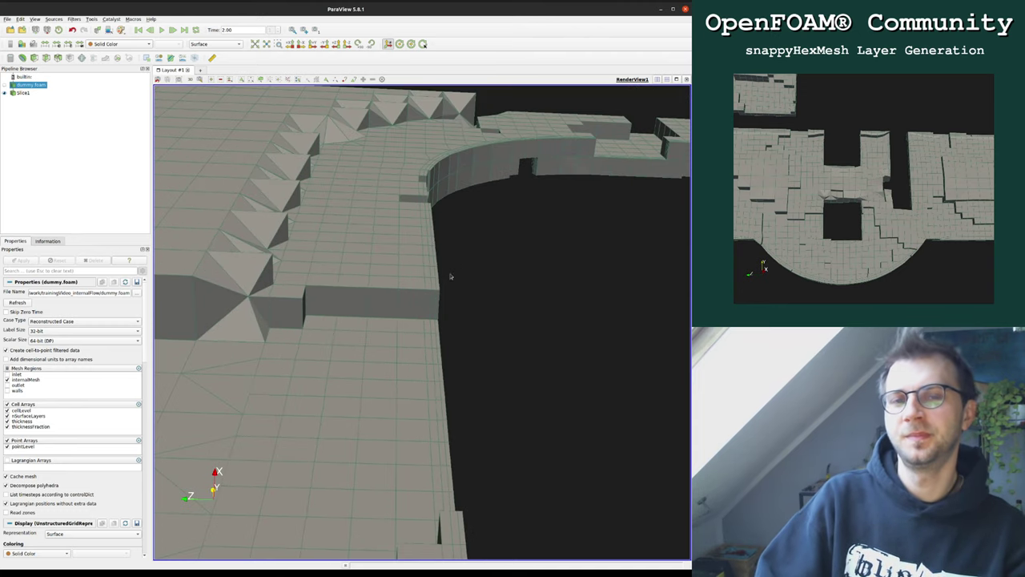
scroll(445, 272, "up", 5)
left_click_drag(441, 273, 387, 285)
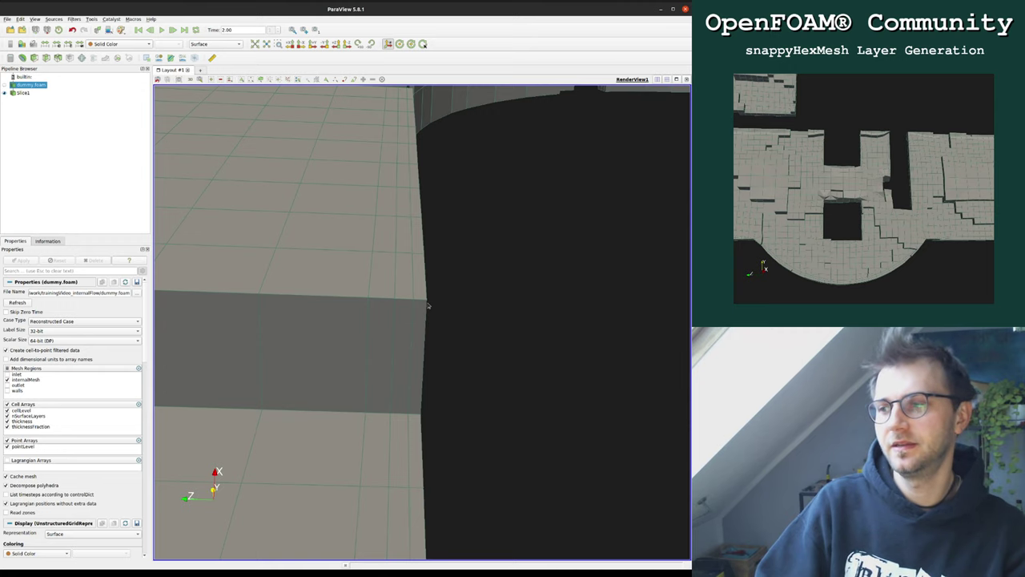
scroll(428, 305, "down", 5)
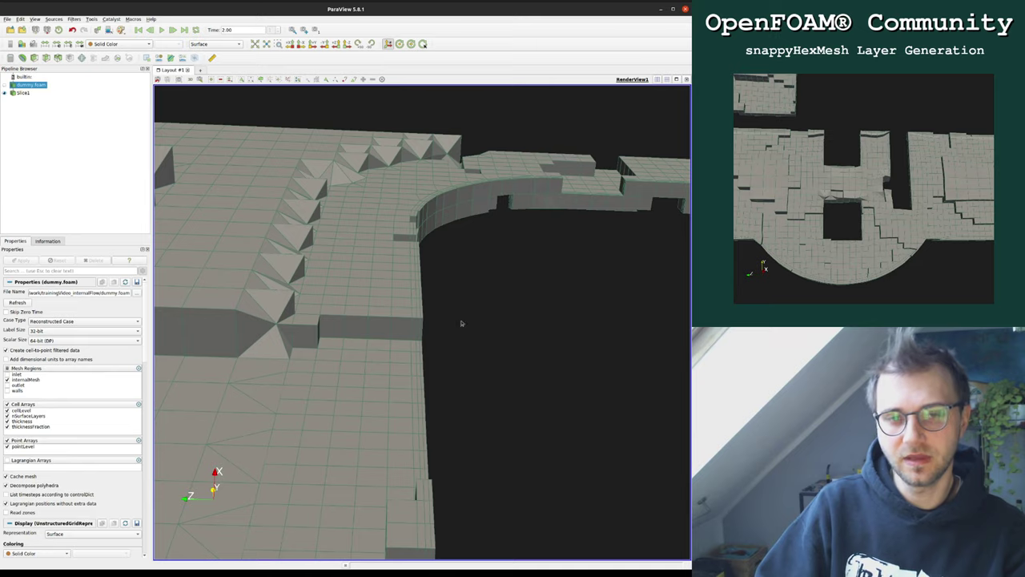
Step: Inspect the layer coverage along the lower circular arc and around the rectangular cutouts of the slice
left_click_drag(462, 323, 411, 335)
scroll(411, 335, "up", 2)
middle_click_drag(412, 334, 416, 293)
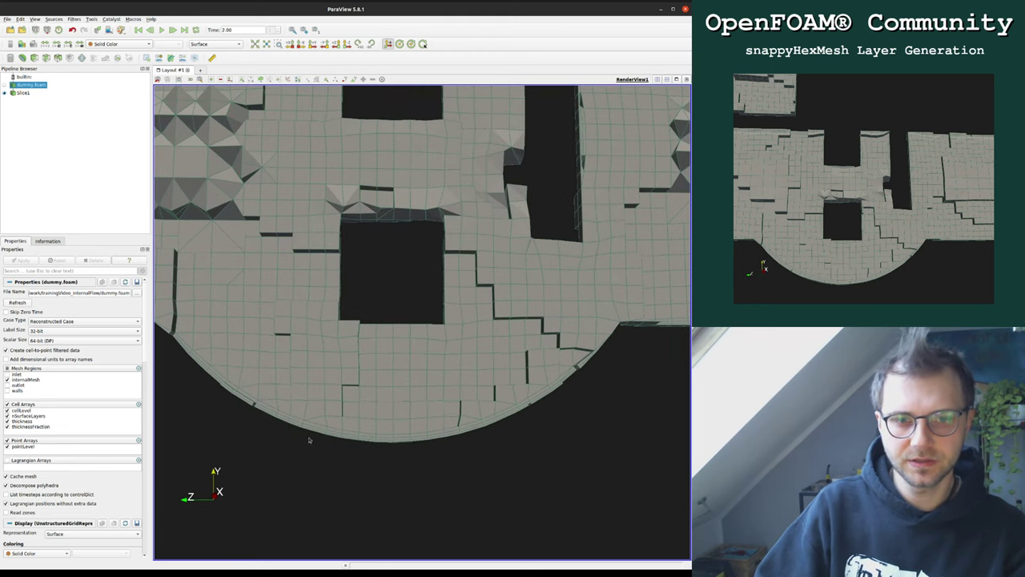
middle_click_drag(346, 241, 346, 318)
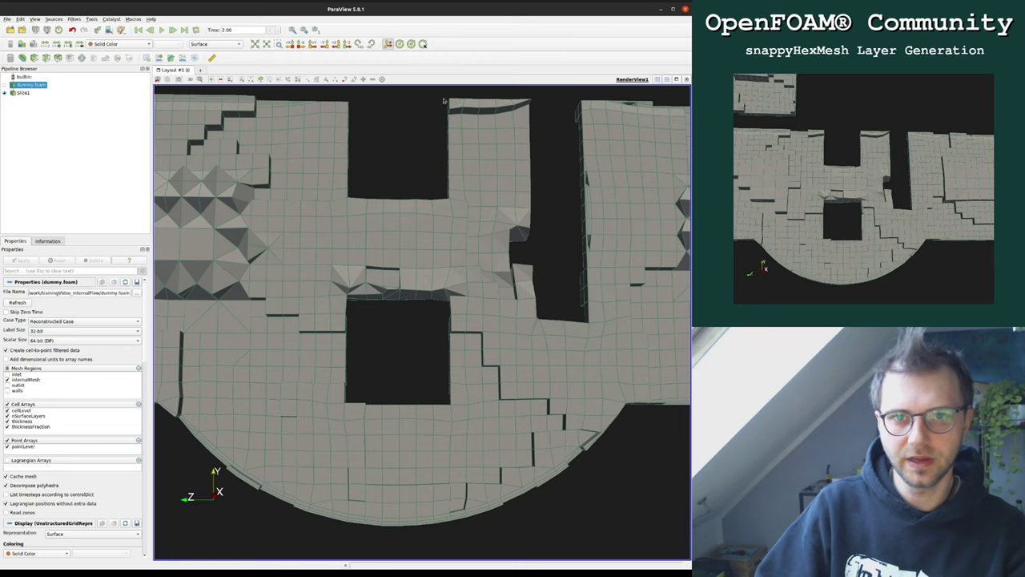
scroll(443, 101, "down", 2)
middle_click_drag(443, 101, 377, 217)
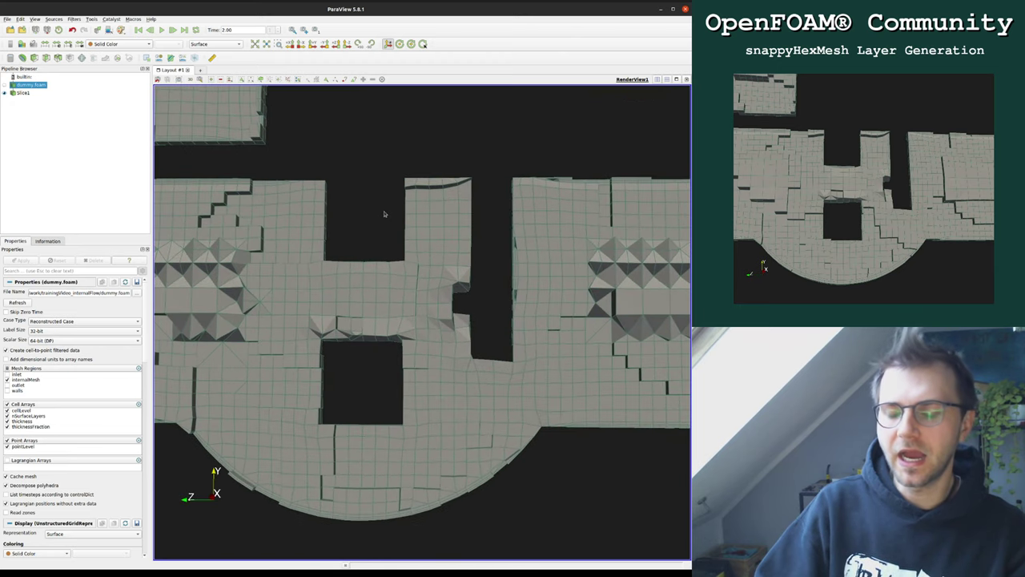
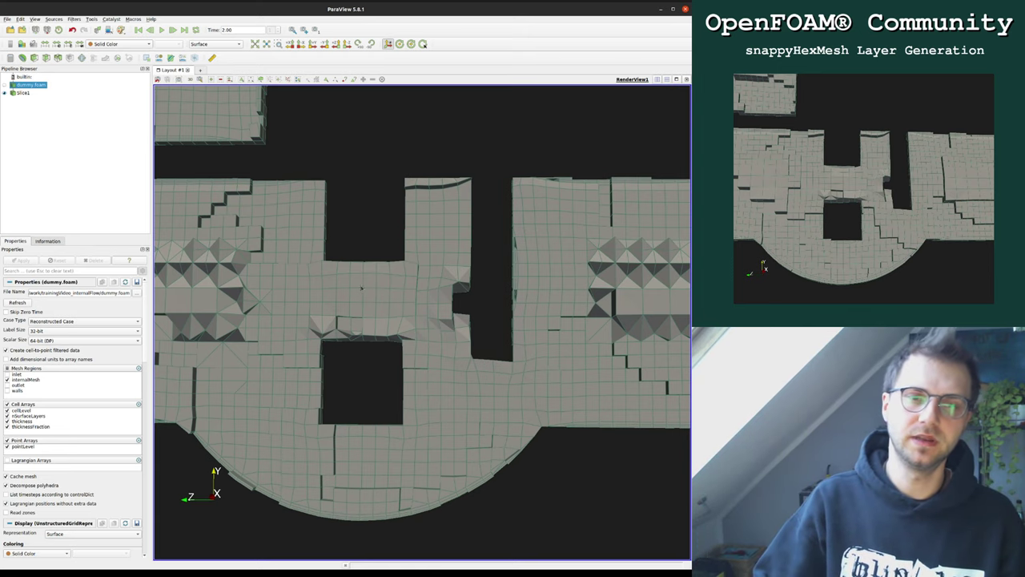
middle_click_drag(364, 280, 465, 276)
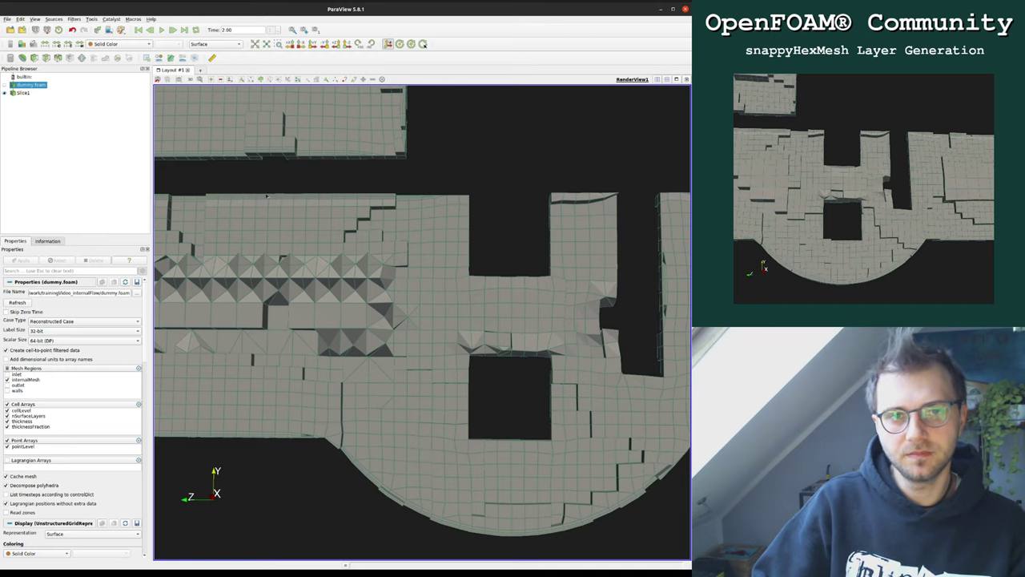
Step: Inspect the wall layers along the horizontal channel and the slanted channel section of the slice
left_click_drag(545, 216, 551, 286)
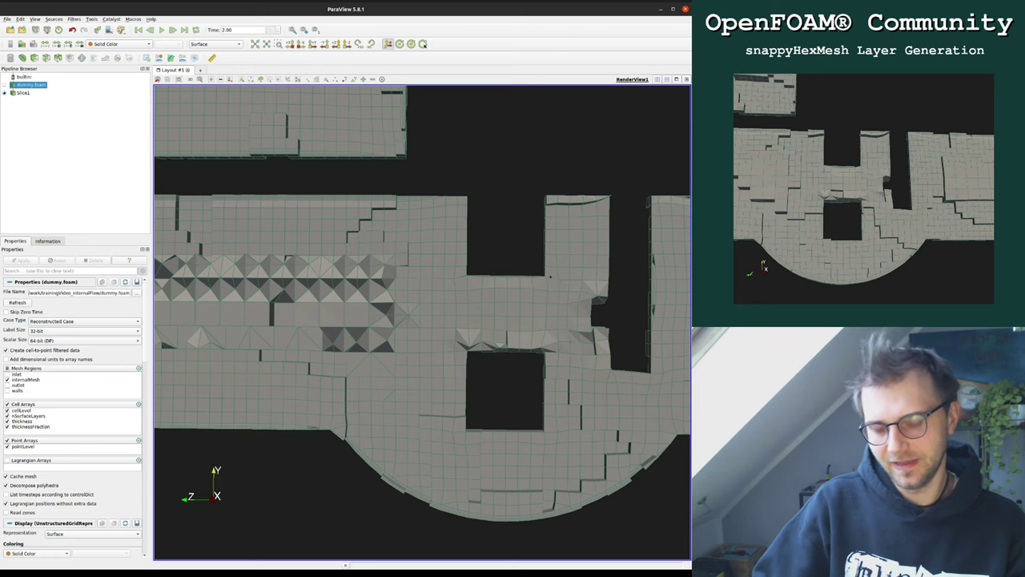
scroll(357, 231, "down", 2)
middle_click_drag(371, 235, 509, 260)
scroll(508, 260, "up", 2)
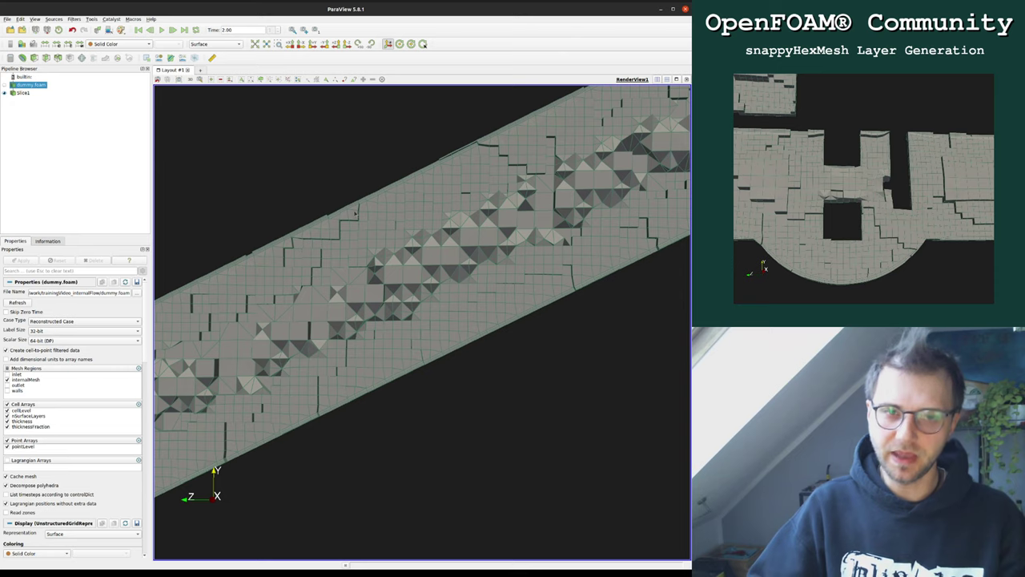
scroll(350, 215, "down", 4)
middle_click_drag(351, 214, 401, 160)
scroll(400, 160, "up", 2)
scroll(398, 271, "up", 10)
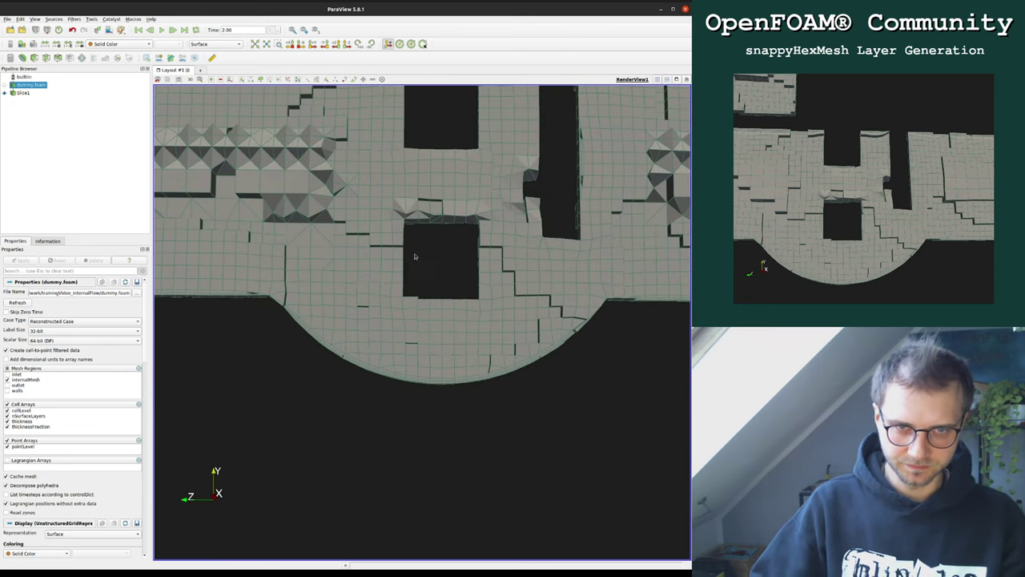
Step: Examine the cells between the upper and lower rectangular cutouts, focusing on the lower cutout's upper edge
middle_click_drag(414, 259, 420, 220)
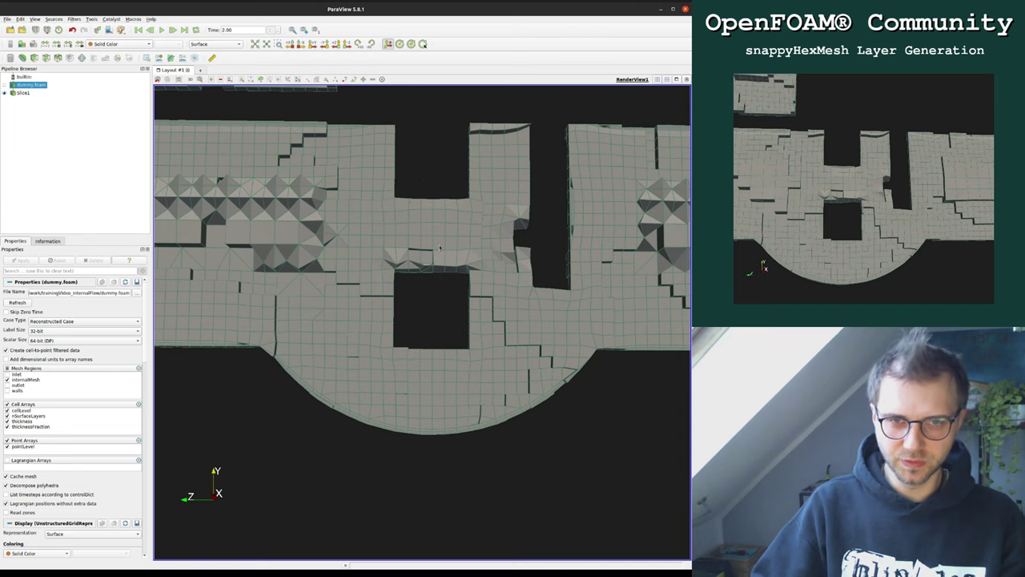
scroll(446, 183, "down", 3)
middle_click_drag(446, 183, 451, 207)
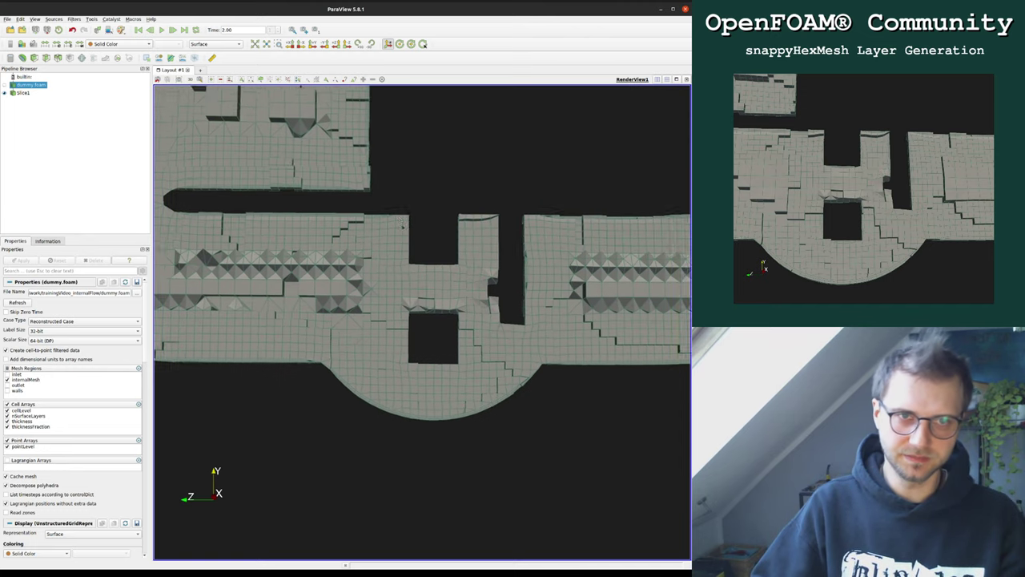
scroll(502, 246, "up", 5)
scroll(502, 247, "down", 4)
scroll(424, 274, "down", 1)
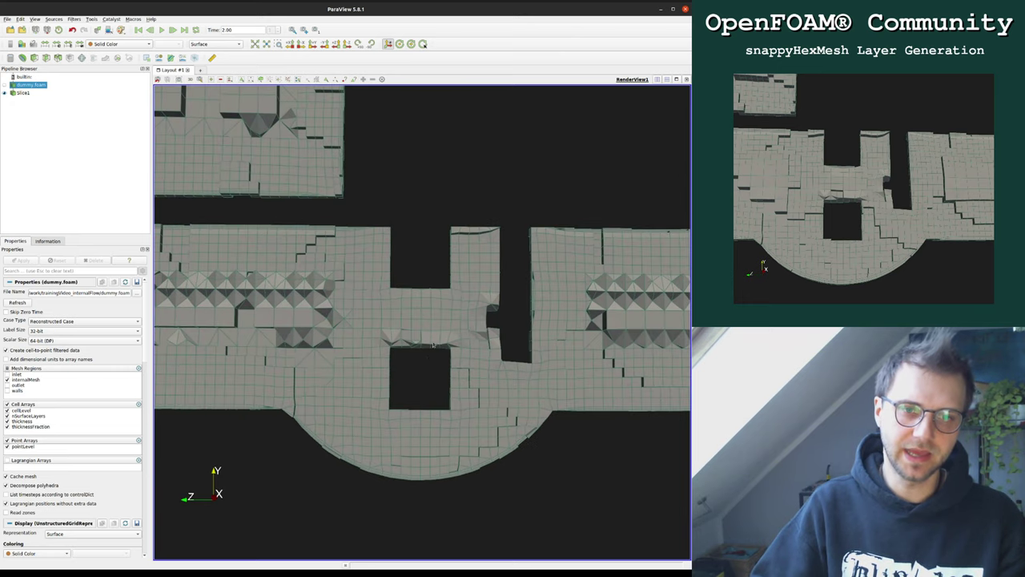
scroll(431, 339, "up", 4)
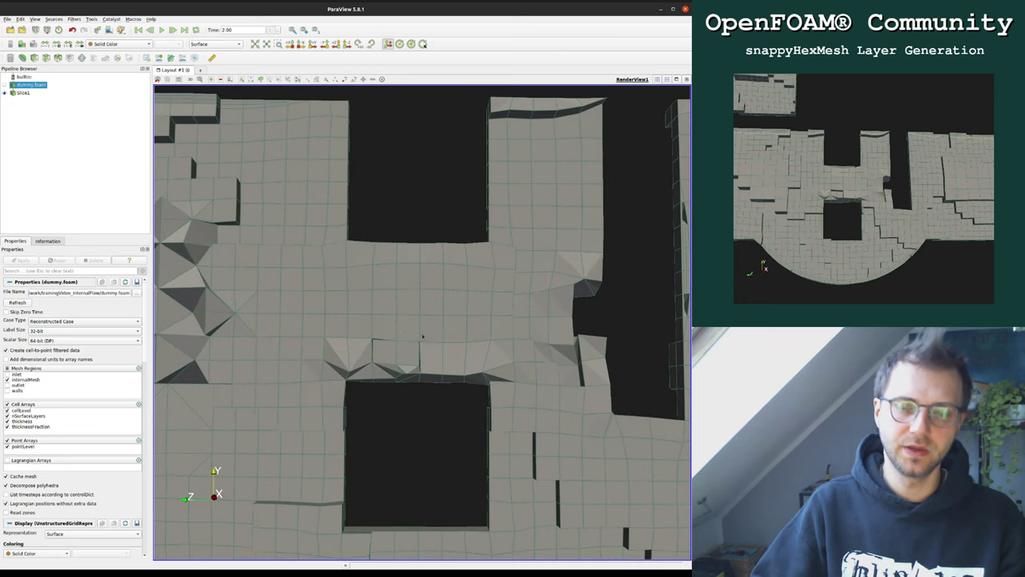
scroll(422, 336, "up", 1)
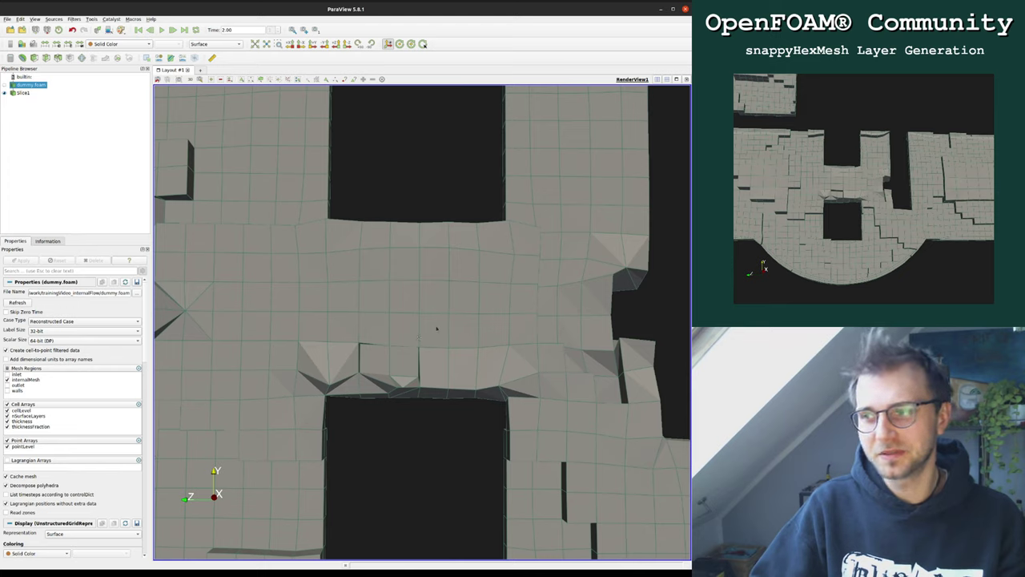